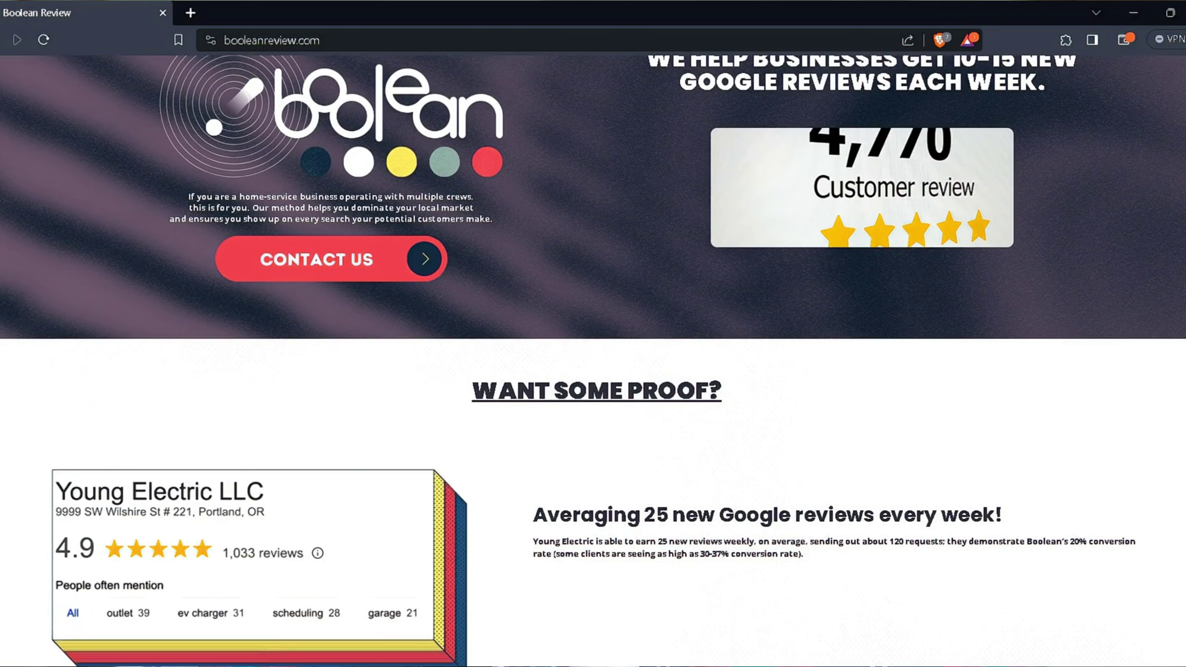
- Scroll down to the review cards for Young Electric, Shark Coatings and Webfoot Painting
{"action": "scroll", "coordinate": [593, 338], "scroll_direction": "down", "scroll_amount": 5}
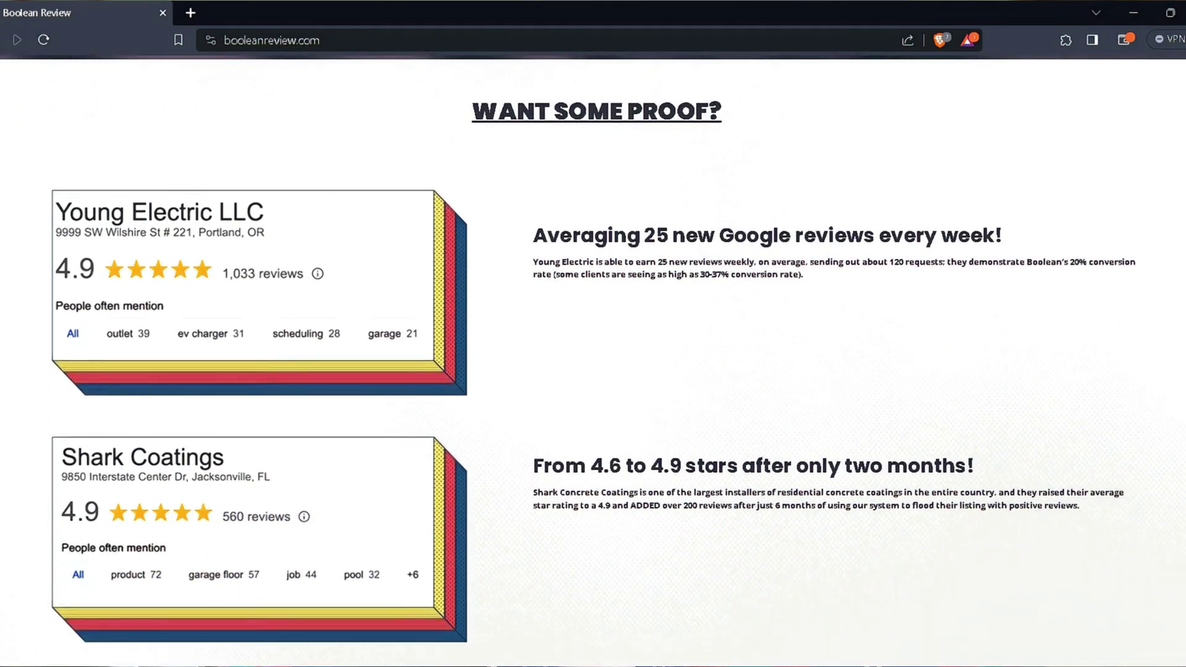
{"action": "scroll", "coordinate": [593, 339], "scroll_direction": "down", "scroll_amount": 7}
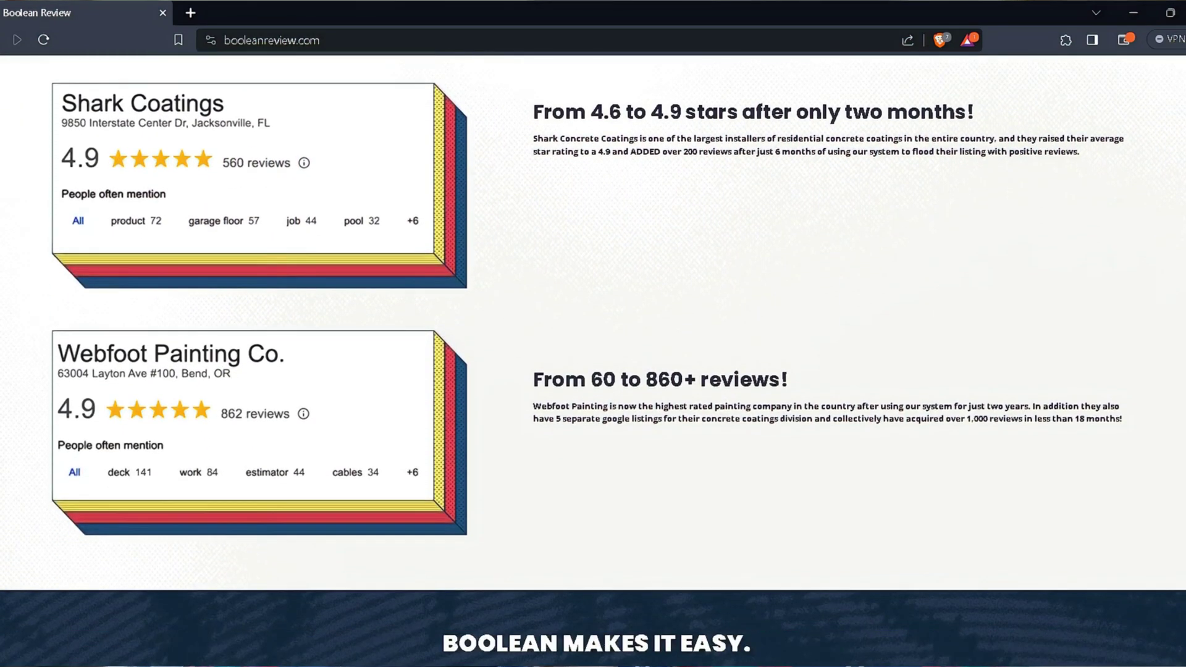
{"action": "scroll", "coordinate": [593, 338], "scroll_direction": "down", "scroll_amount": 3}
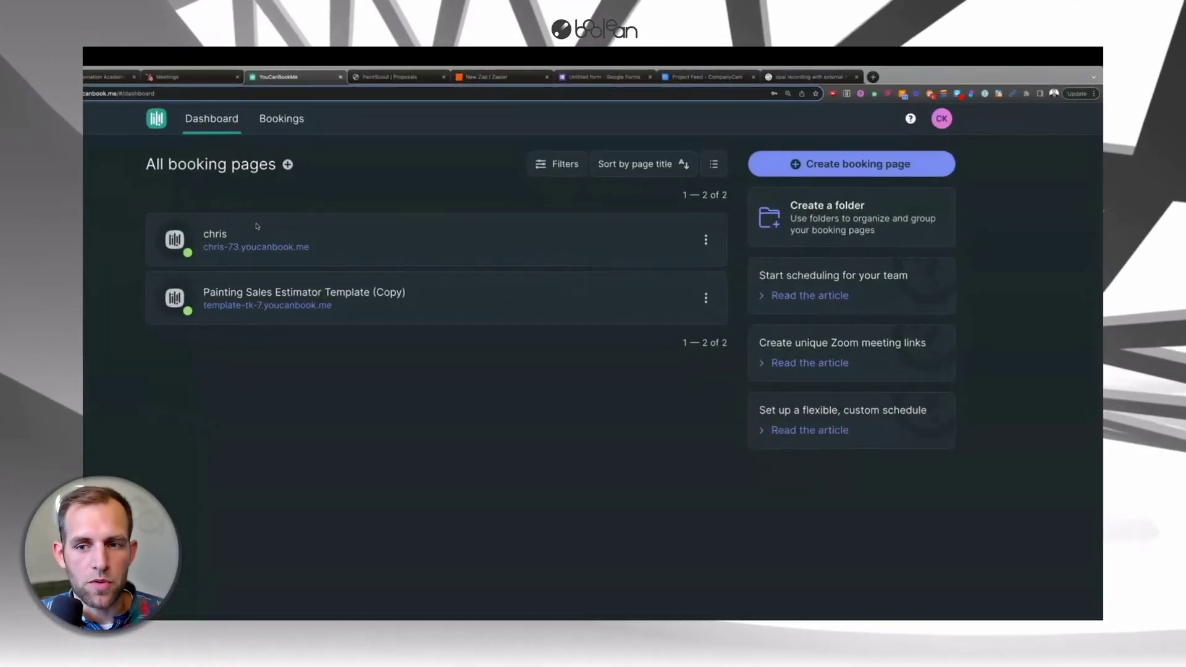
- Create a one-hour booking page with in-person location 'TBD' and reach its settings editor
{"action": "left_click", "coordinate": [810, 168]}
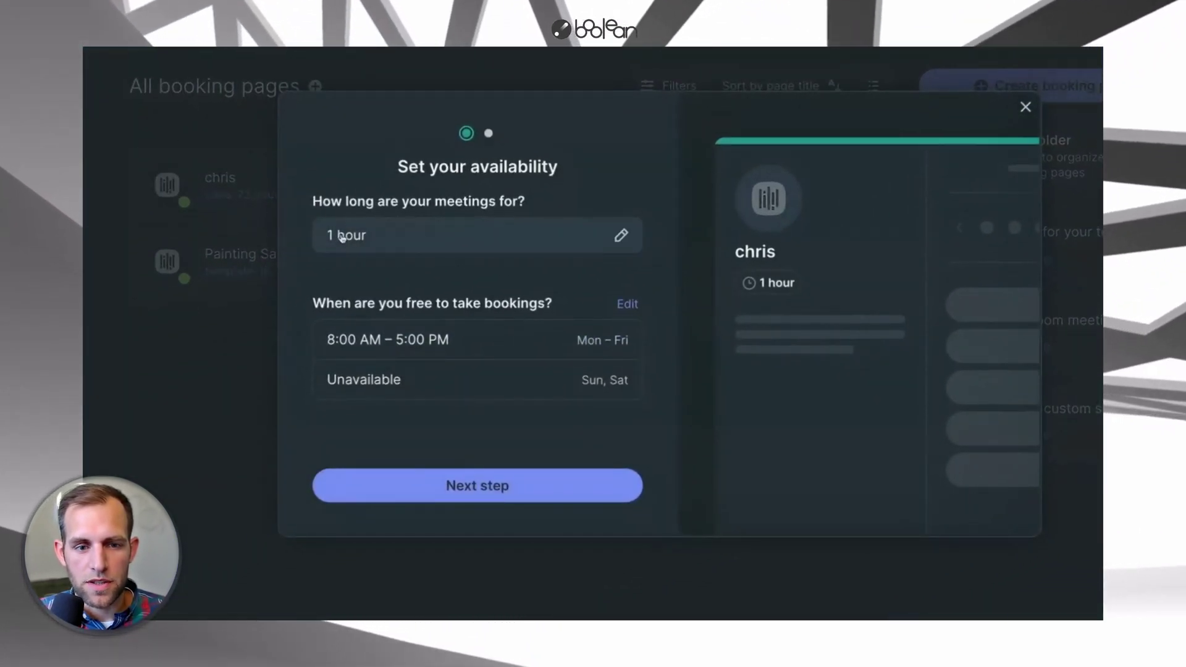
{"action": "left_click", "coordinate": [433, 477]}
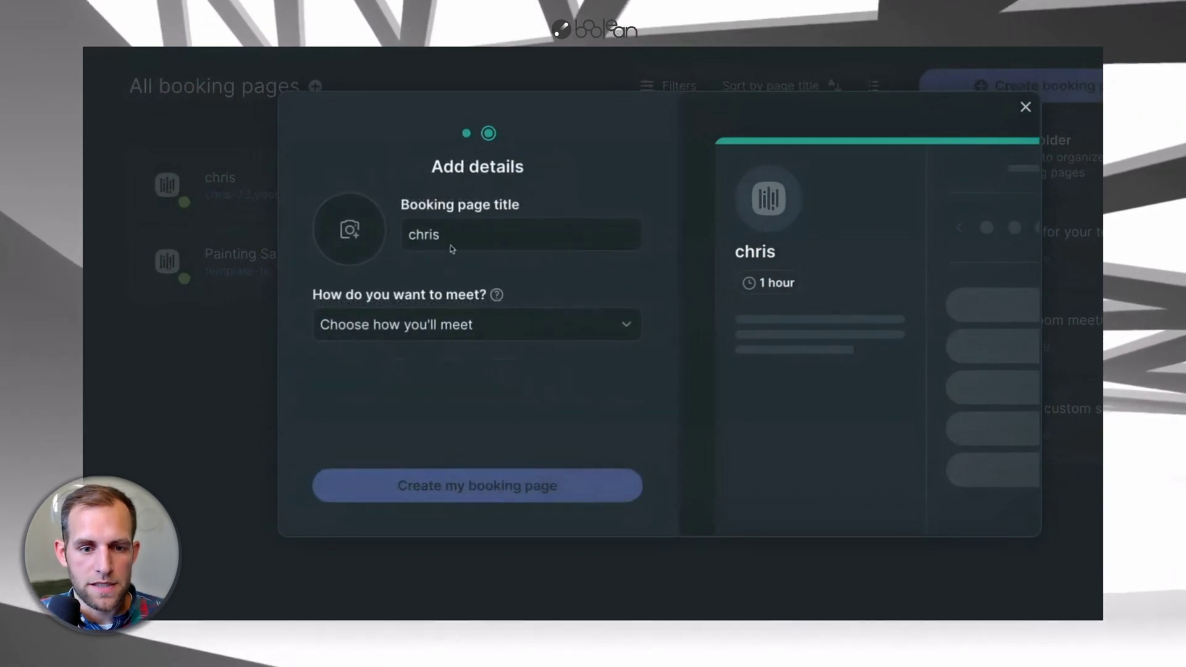
{"action": "left_click", "coordinate": [447, 332]}
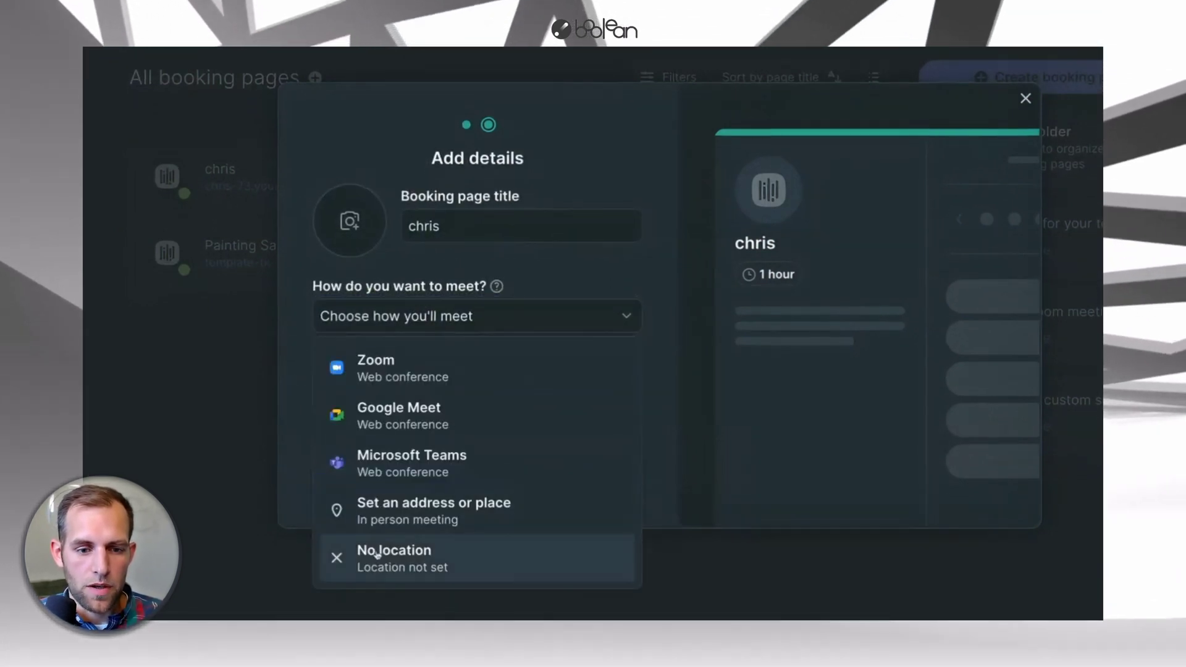
{"action": "left_click", "coordinate": [373, 525]}
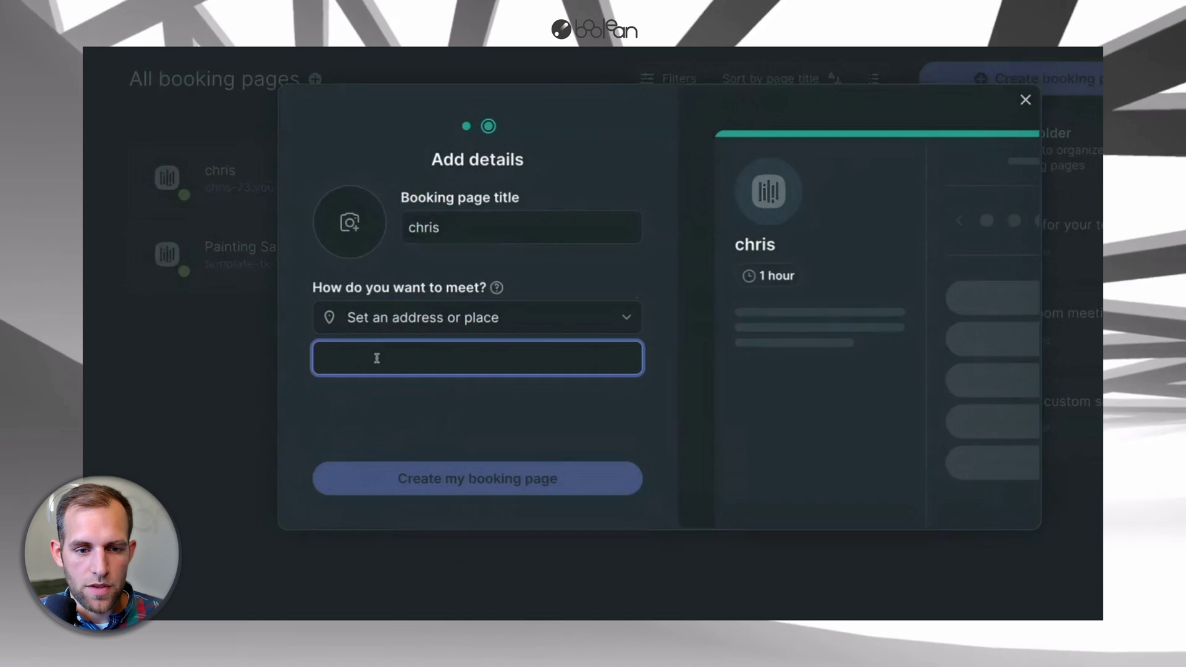
{"action": "type", "text": "TBD"}
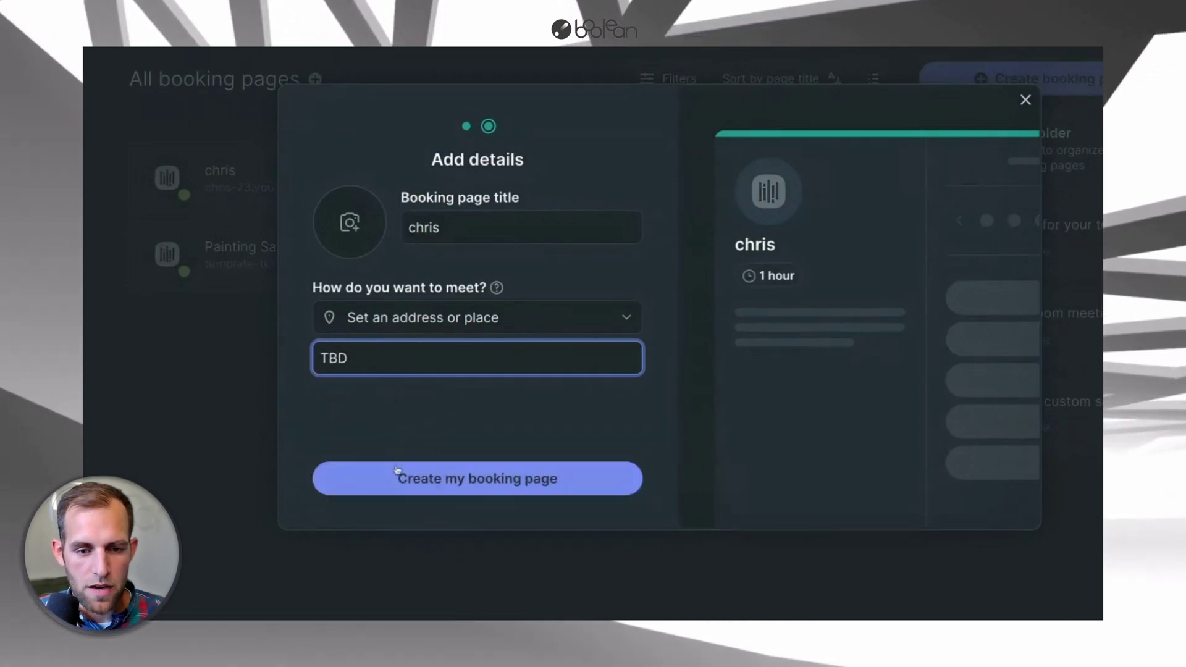
{"action": "left_click", "coordinate": [397, 473]}
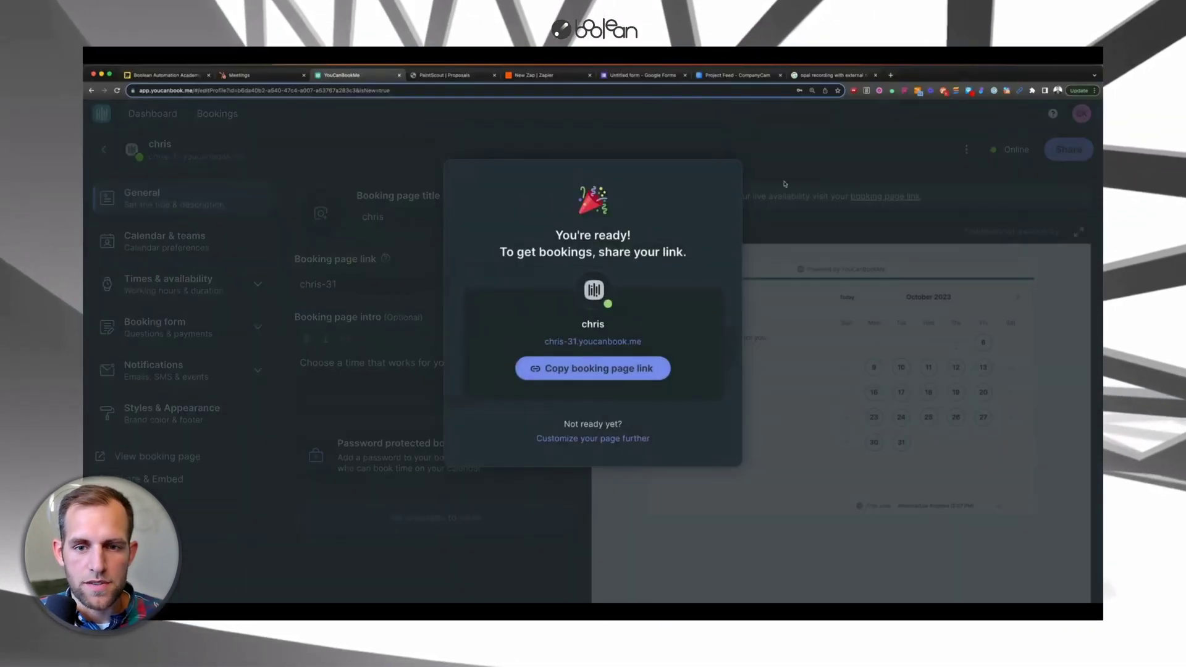
{"action": "left_click", "coordinate": [784, 183]}
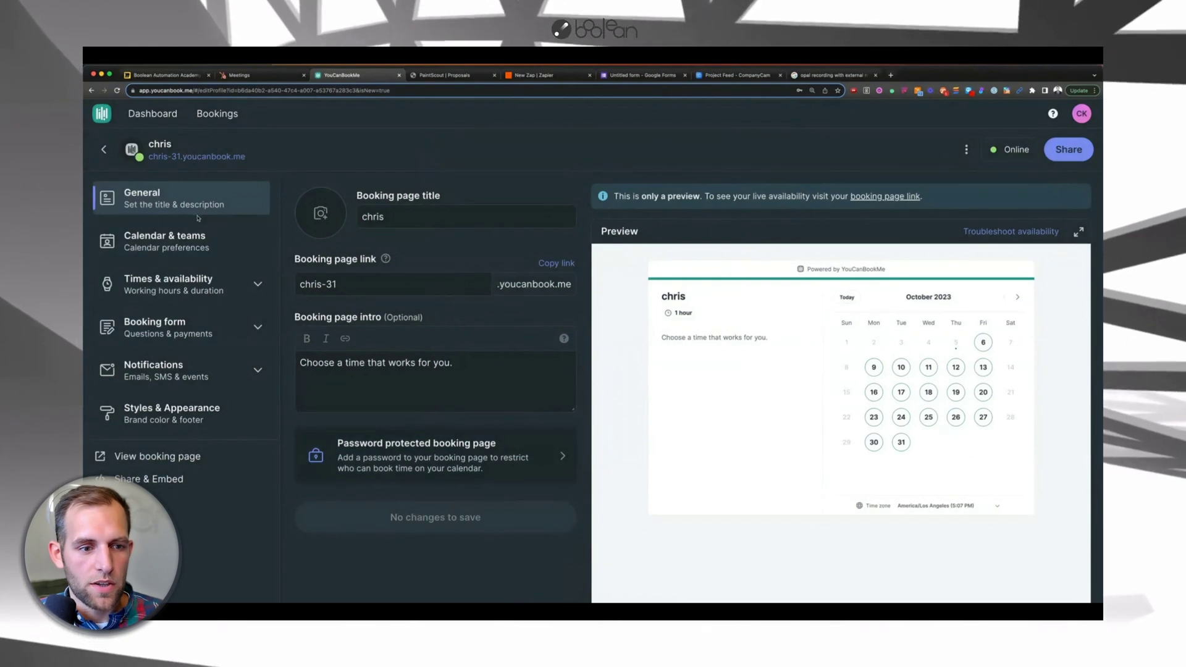
- Add a short-answer booking question labelled 'Phone' with shorthand code PHONE
{"action": "left_click", "coordinate": [154, 324]}
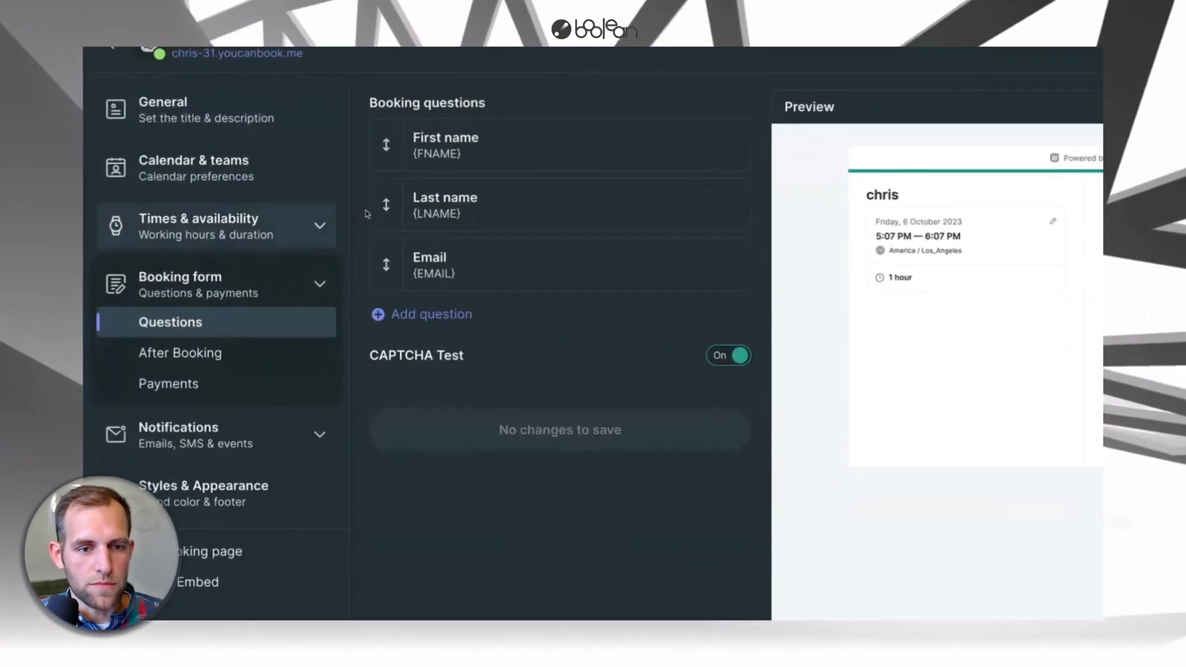
{"action": "mouse_move", "coordinate": [532, 145]}
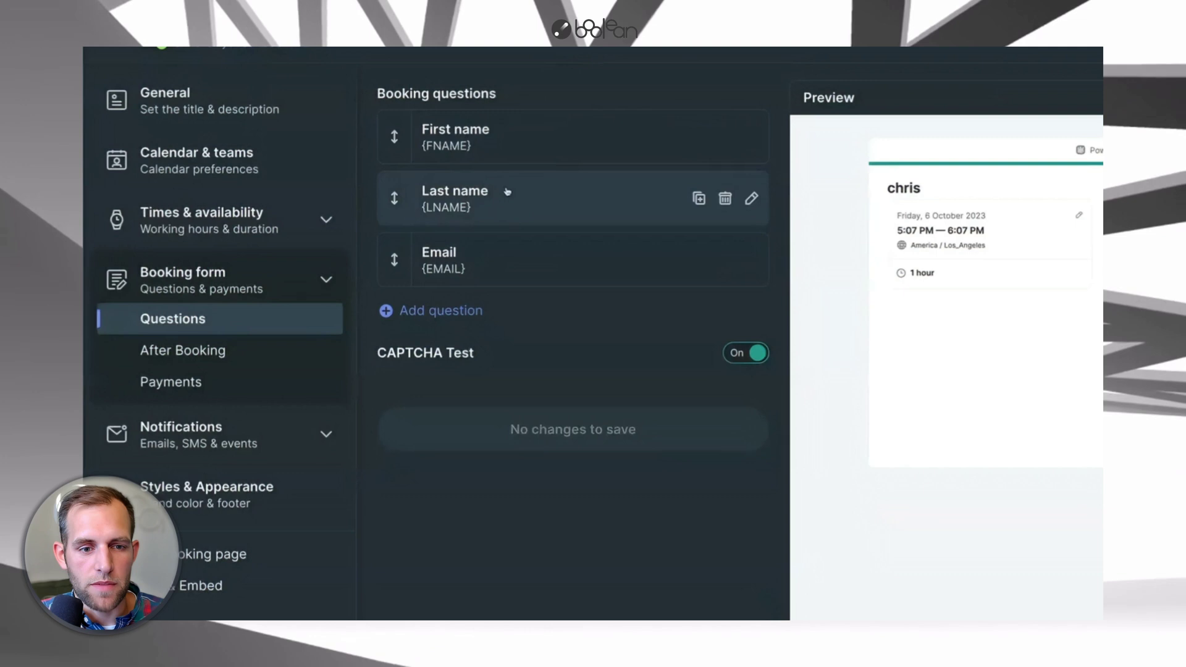
{"action": "left_click", "coordinate": [426, 310]}
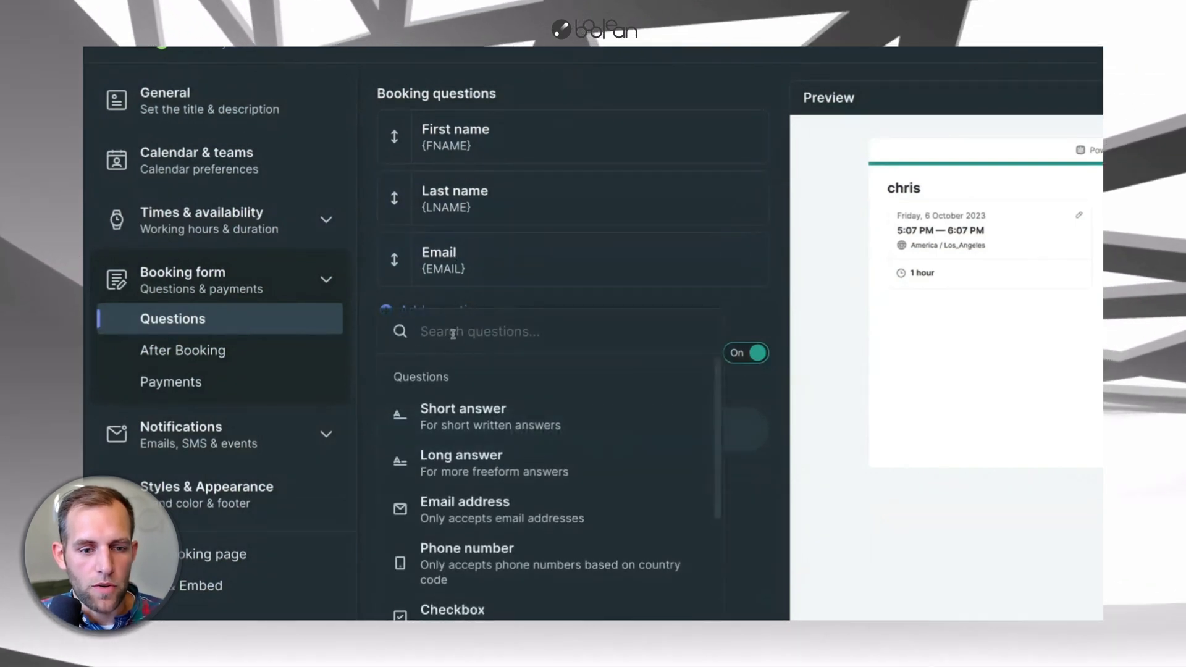
{"action": "scroll", "coordinate": [508, 418], "scroll_direction": "down", "scroll_amount": 3}
{"action": "scroll", "coordinate": [507, 418], "scroll_direction": "up", "scroll_amount": 3}
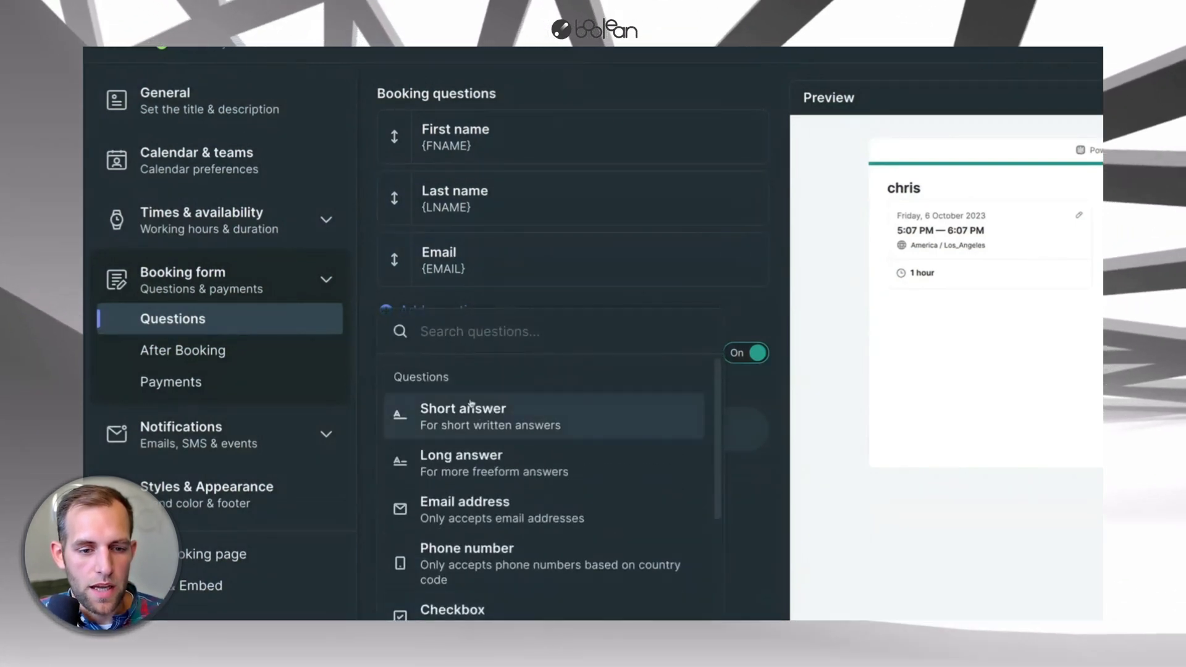
{"action": "left_click", "coordinate": [503, 418]}
{"action": "left_click", "coordinate": [450, 230]}
{"action": "key", "text": "ctrl+a"}
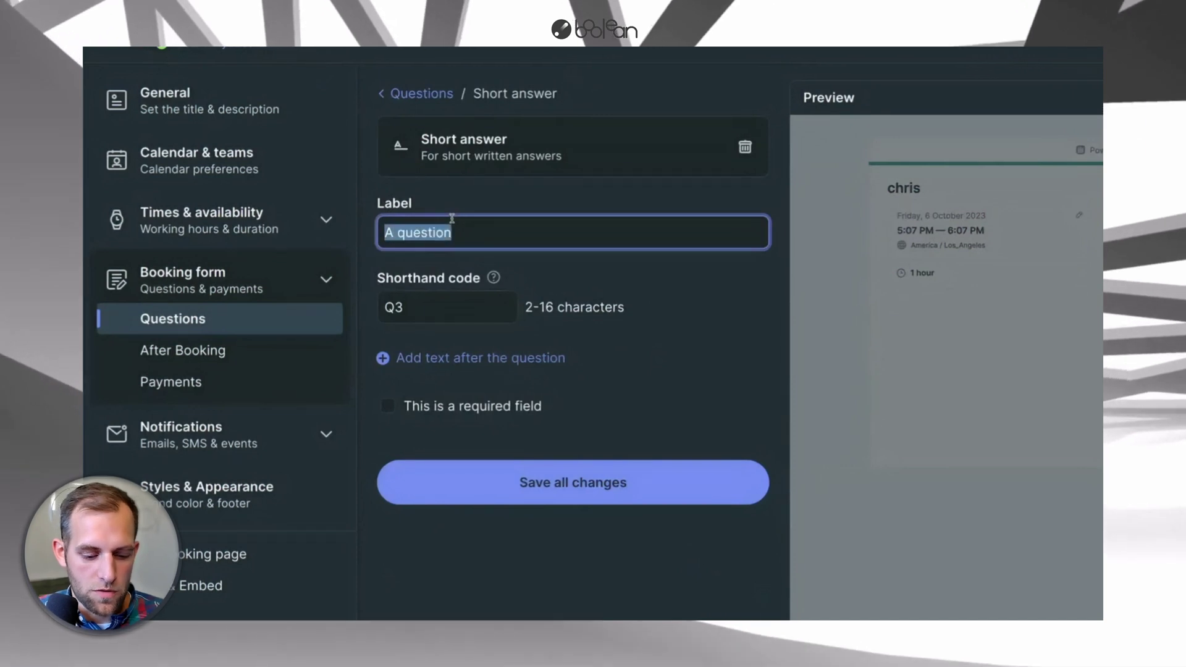
{"action": "type", "text": "Phone"}
{"action": "key", "text": "Tab"}
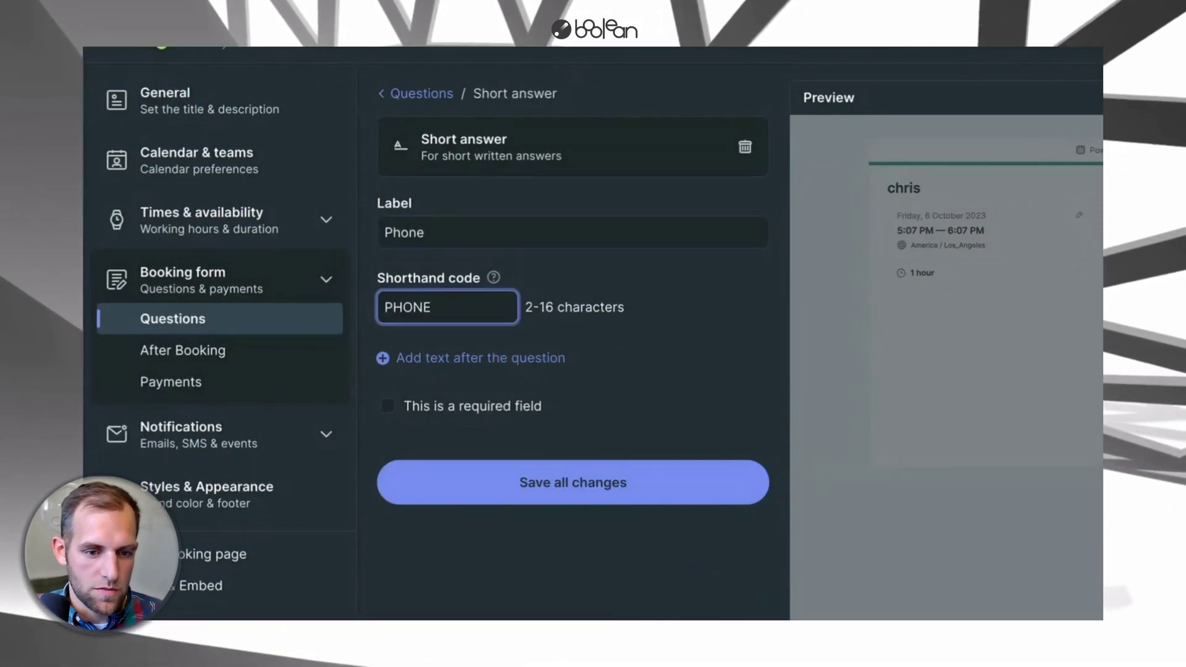
{"action": "type", "text": "PHONE"}
{"action": "left_click", "coordinate": [450, 491]}
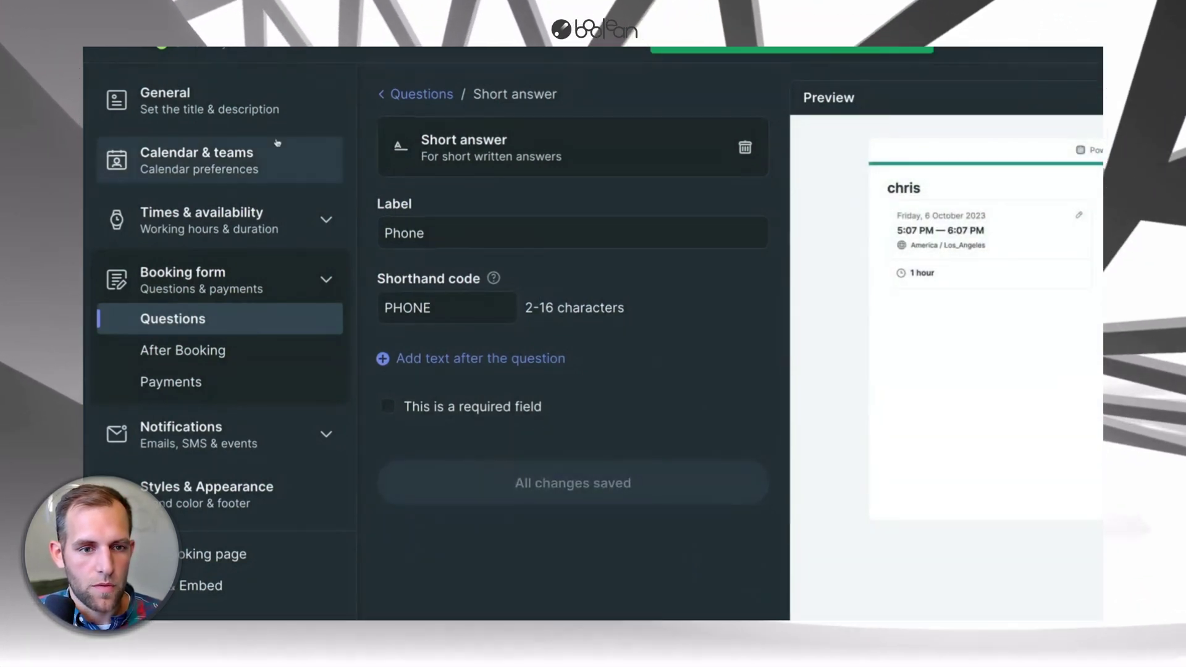
- Add a short-answer question labelled 'Project Type' with shorthand code PROJECT_TYPE
{"action": "left_click", "coordinate": [422, 93]}
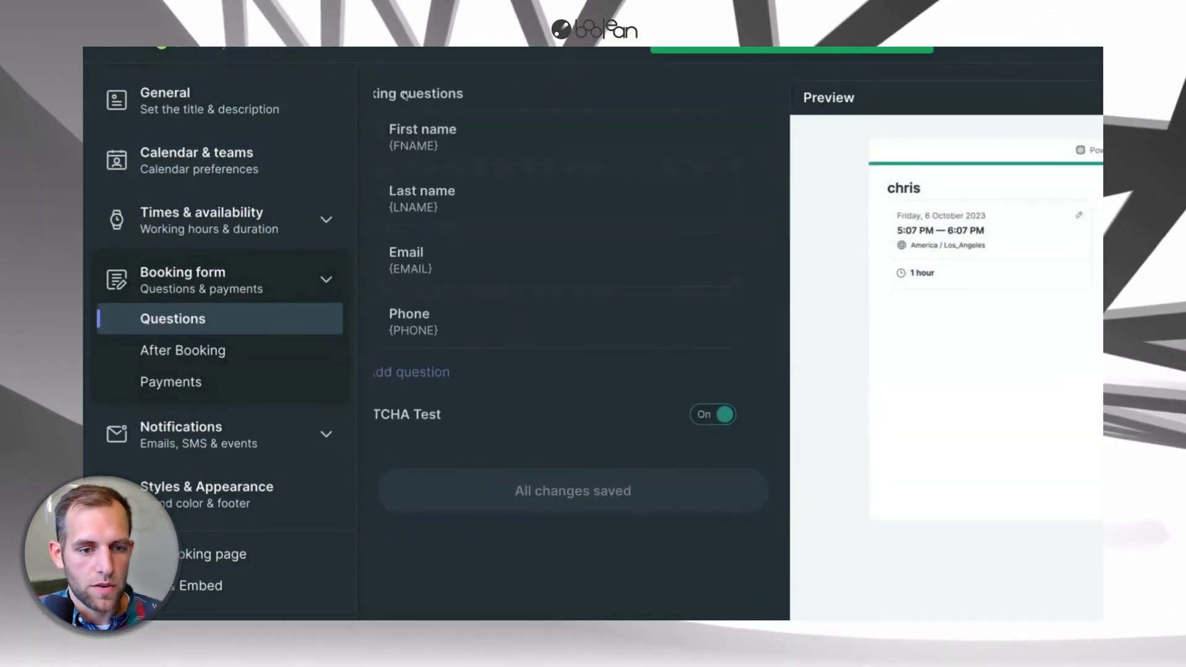
{"action": "left_click", "coordinate": [445, 372]}
{"action": "left_click", "coordinate": [463, 75]}
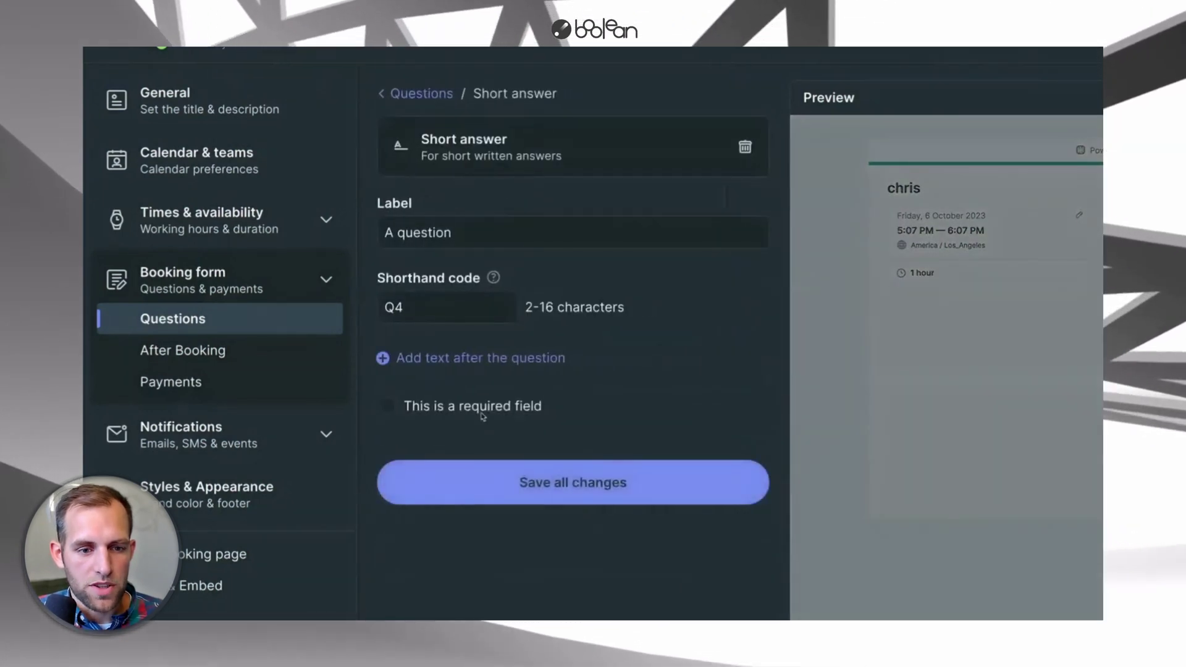
{"action": "triple_click", "coordinate": [410, 232]}
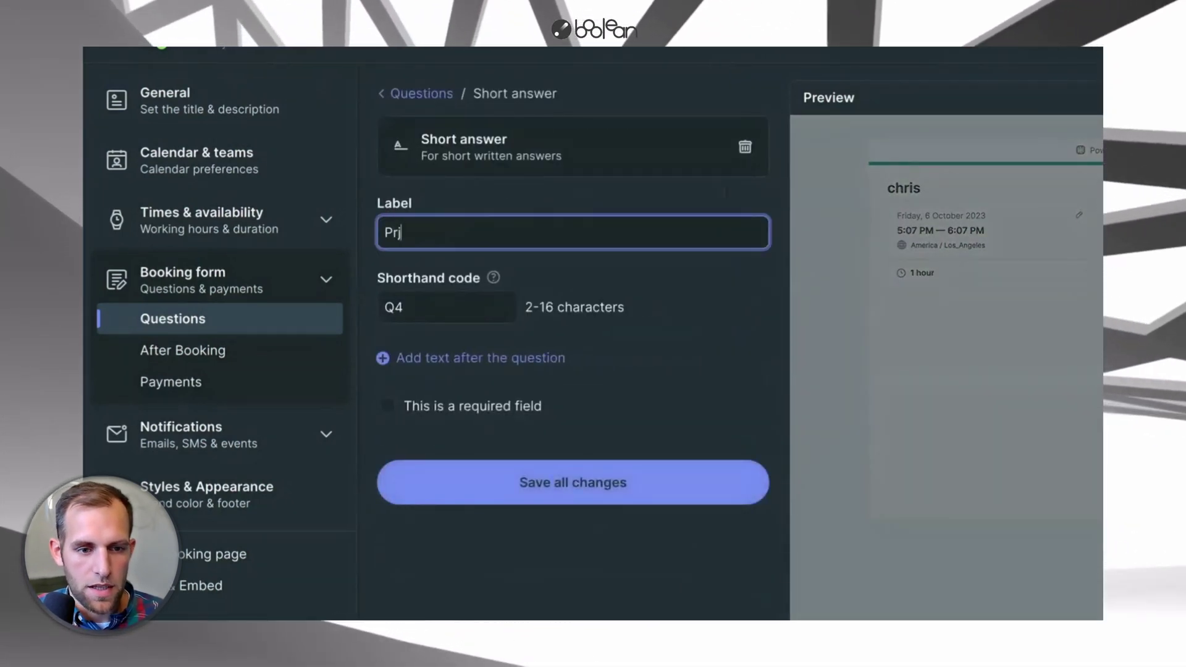
{"action": "type", "text": "Project Type"}
{"action": "key", "text": "Tab"}
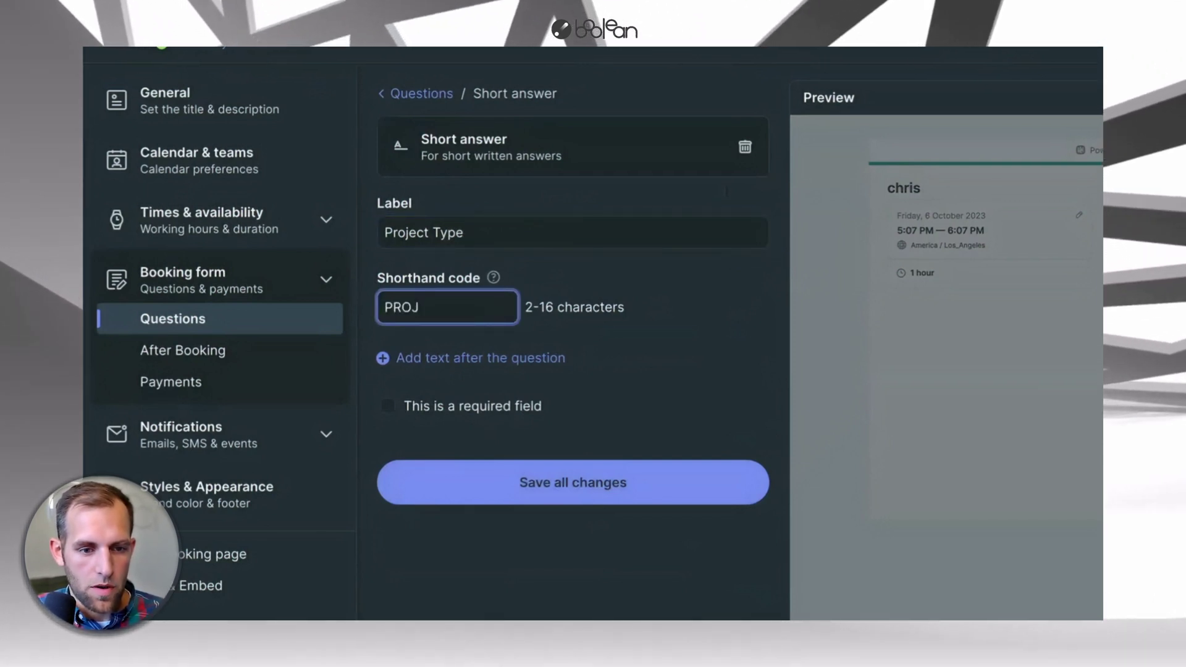
{"action": "type", "text": "ECT_"}
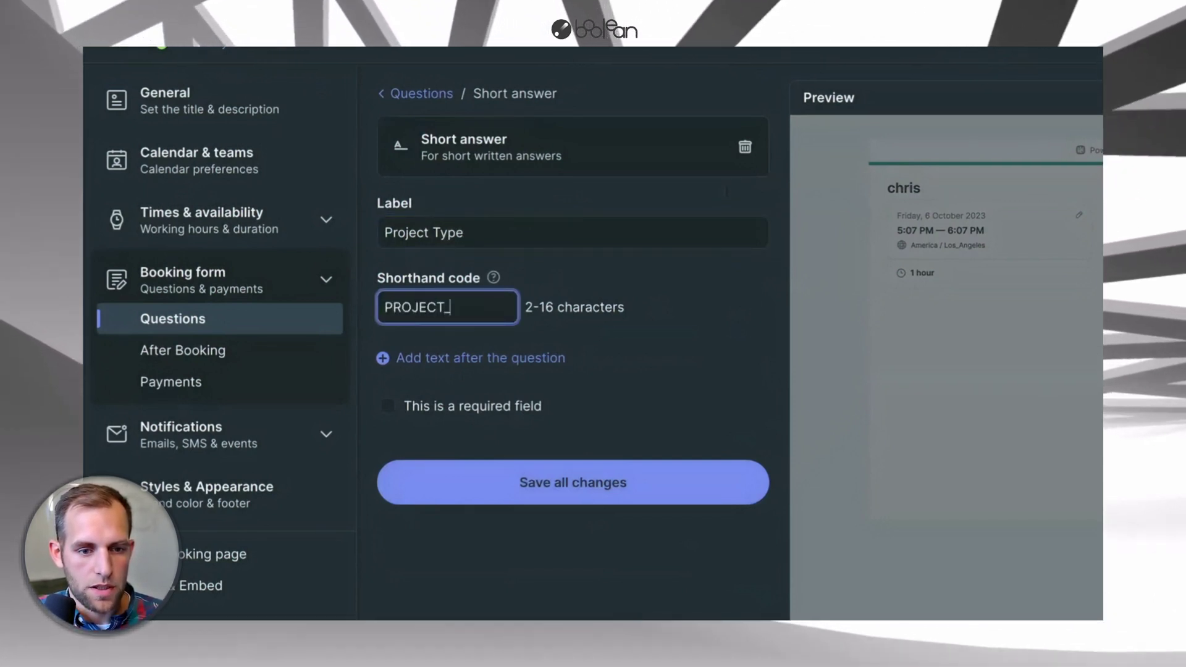
{"action": "type", "text": "TYPE"}
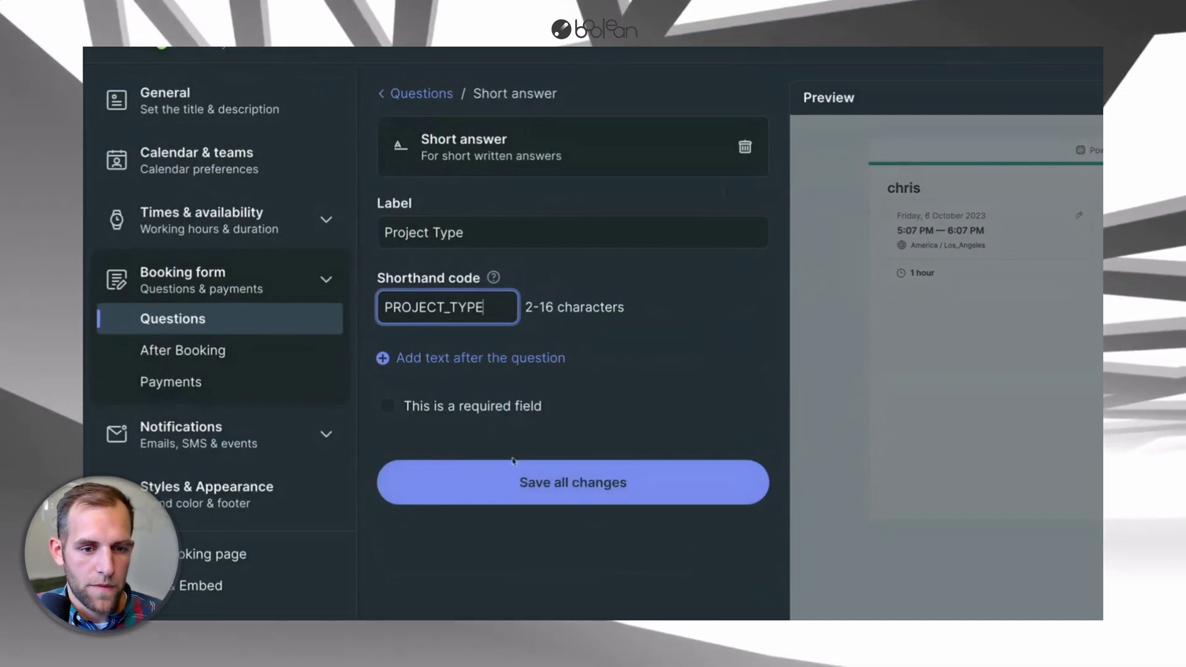
{"action": "left_click", "coordinate": [521, 492]}
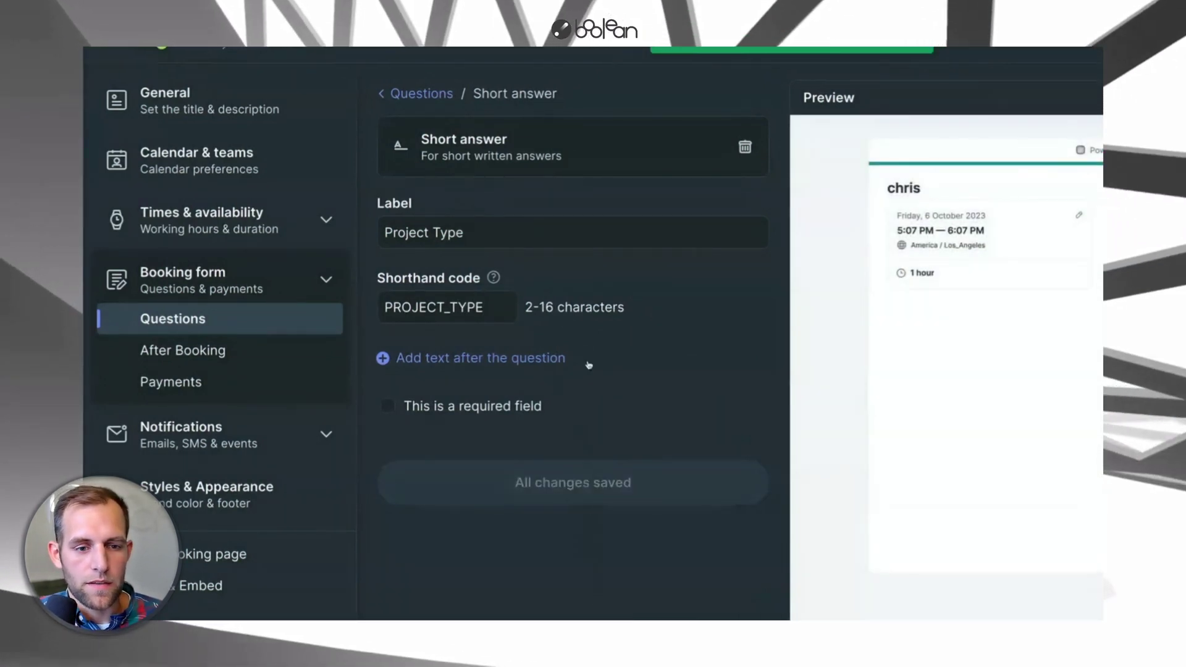
- Add a multiple-choice question 'Was the house built before 1978?' coded LEAD_PAINT
{"action": "left_click", "coordinate": [398, 97]}
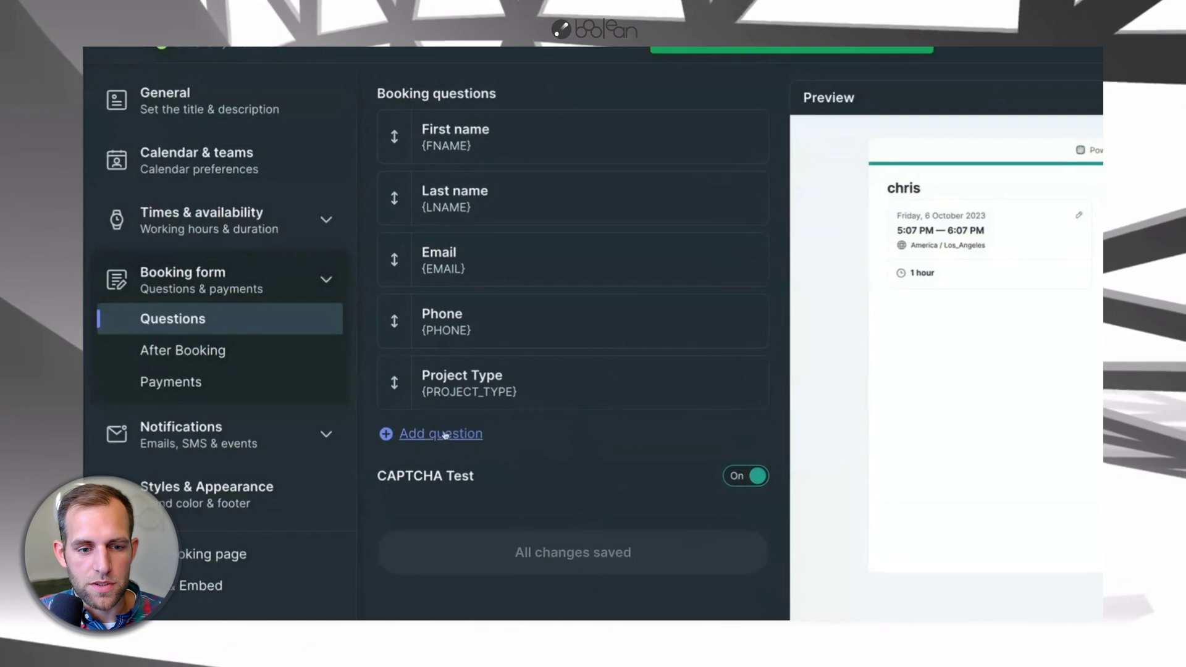
{"action": "left_click", "coordinate": [426, 435]}
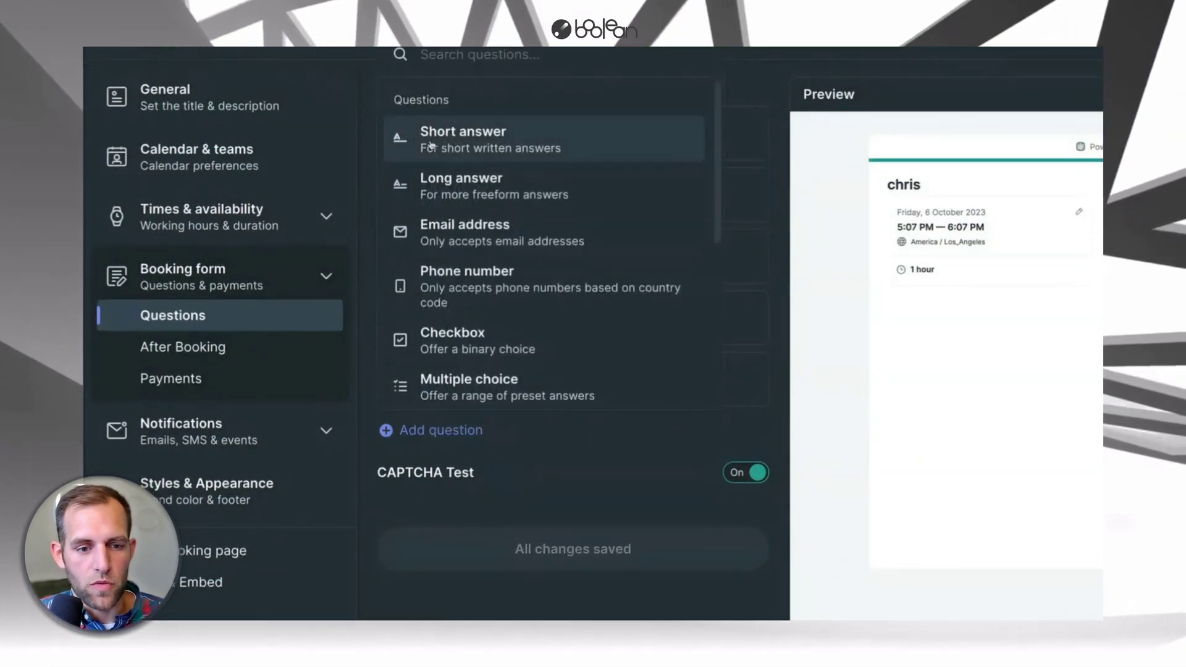
{"action": "scroll", "coordinate": [469, 370], "scroll_direction": "down", "scroll_amount": 2}
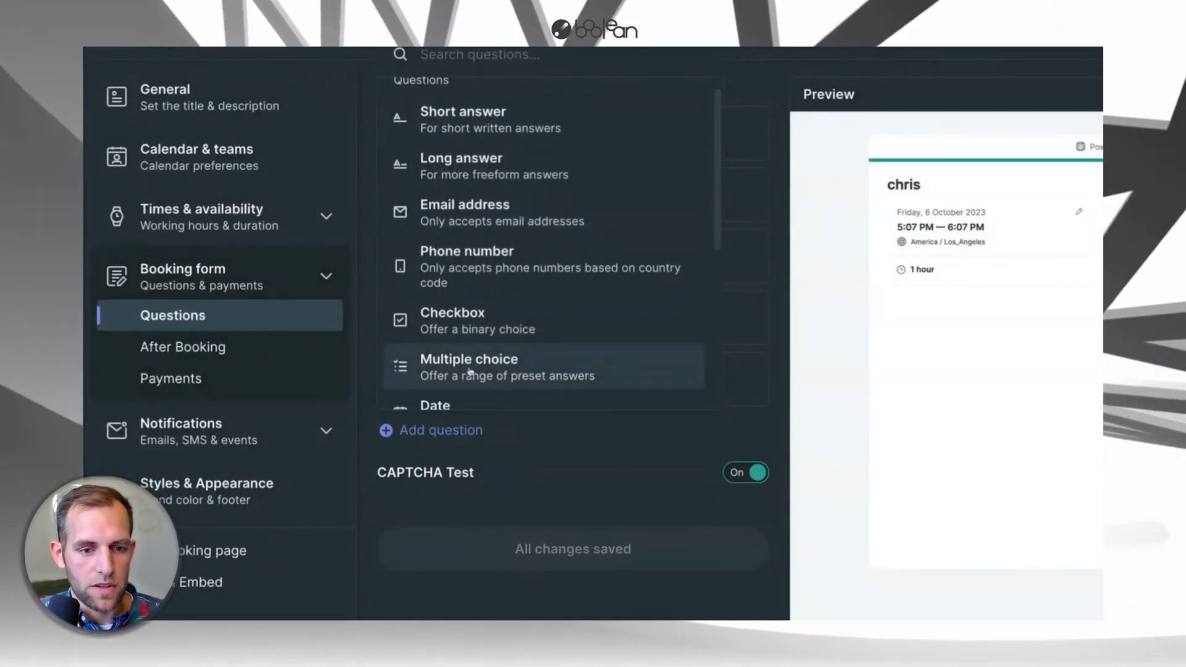
{"action": "left_click", "coordinate": [470, 319]}
{"action": "type", "text": "W"}
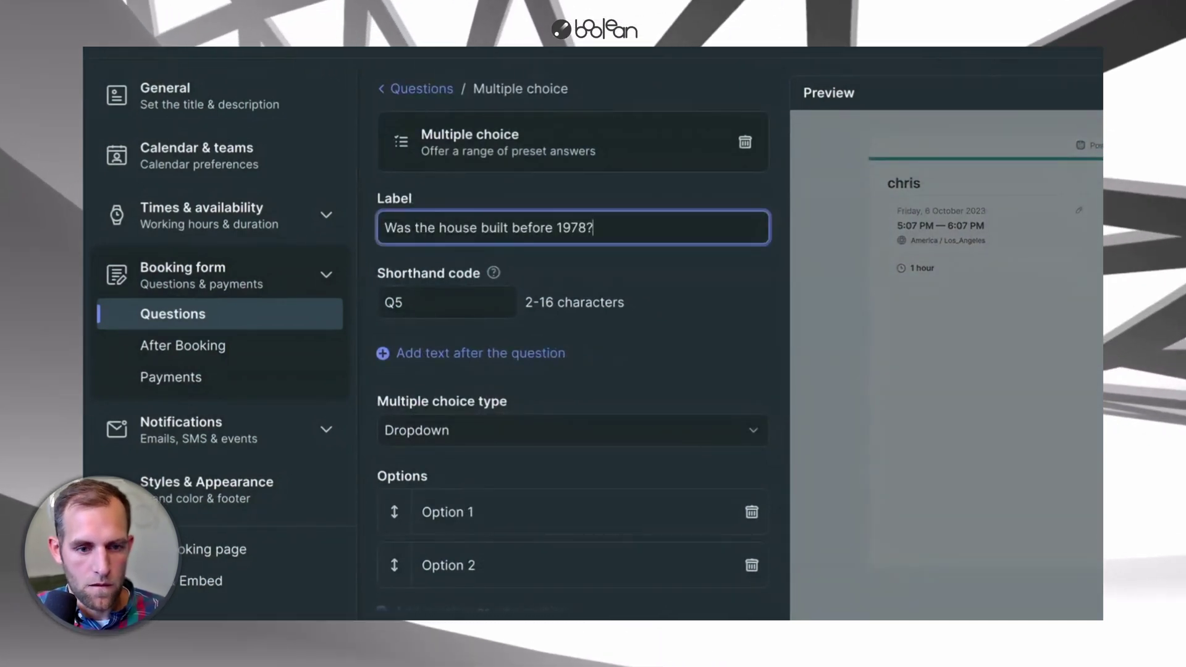
{"action": "key", "text": "Tab"}
{"action": "type", "text": "LEAD"}
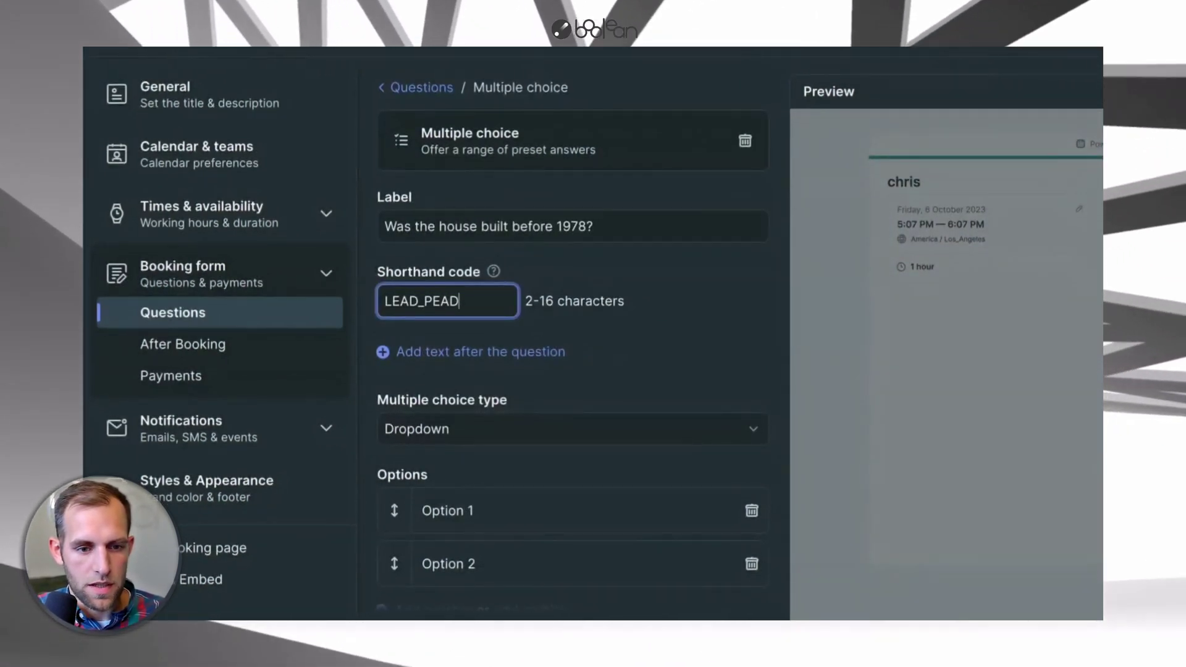
{"action": "key", "text": "Tab"}
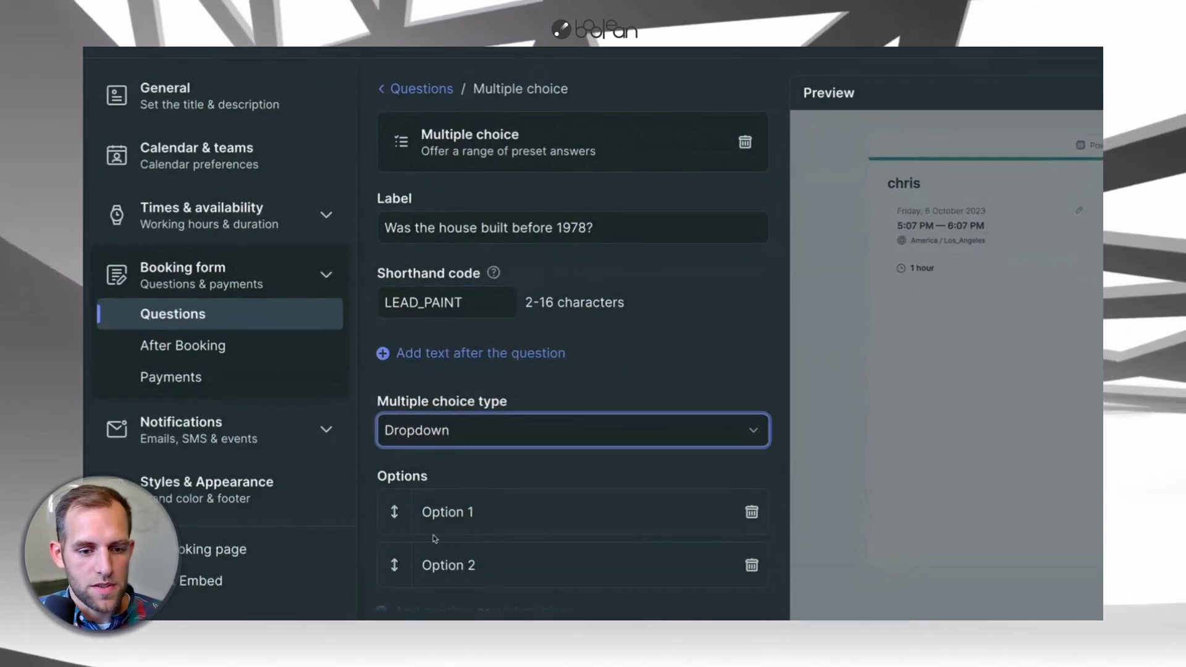
- Give the question the answer options Yes and No
{"action": "left_click", "coordinate": [441, 516]}
{"action": "type", "text": "Yes"}
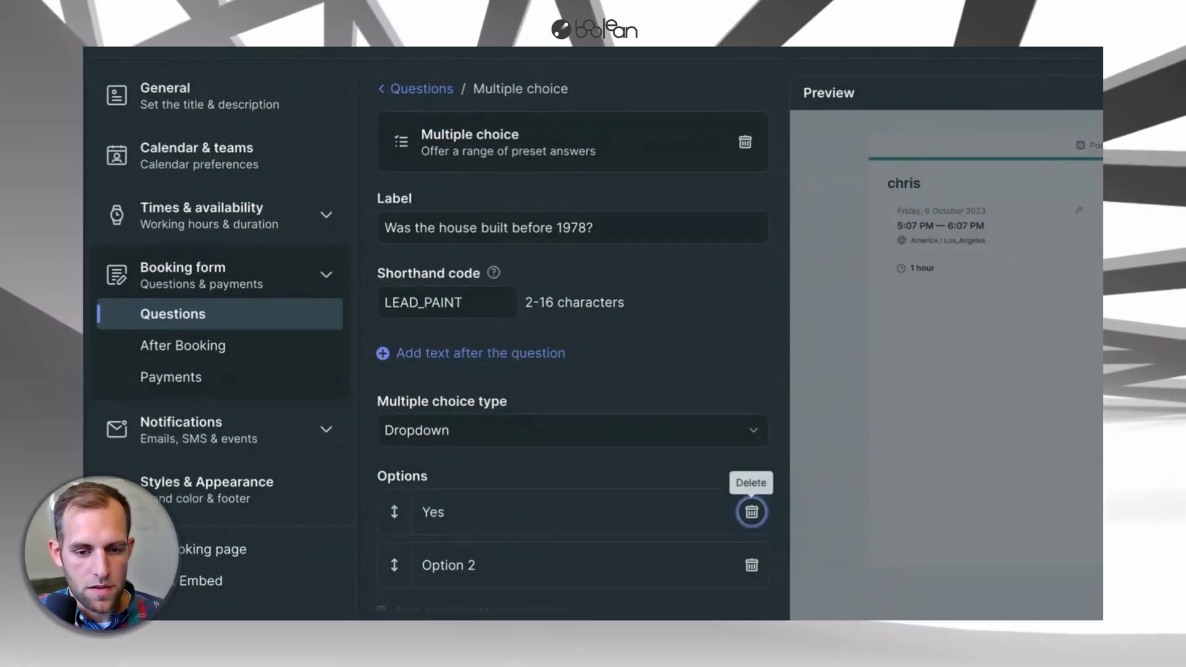
{"action": "key", "text": "Tab"}
{"action": "type", "text": "NO"}
{"action": "scroll", "coordinate": [740, 479], "scroll_direction": "down", "scroll_amount": 1}
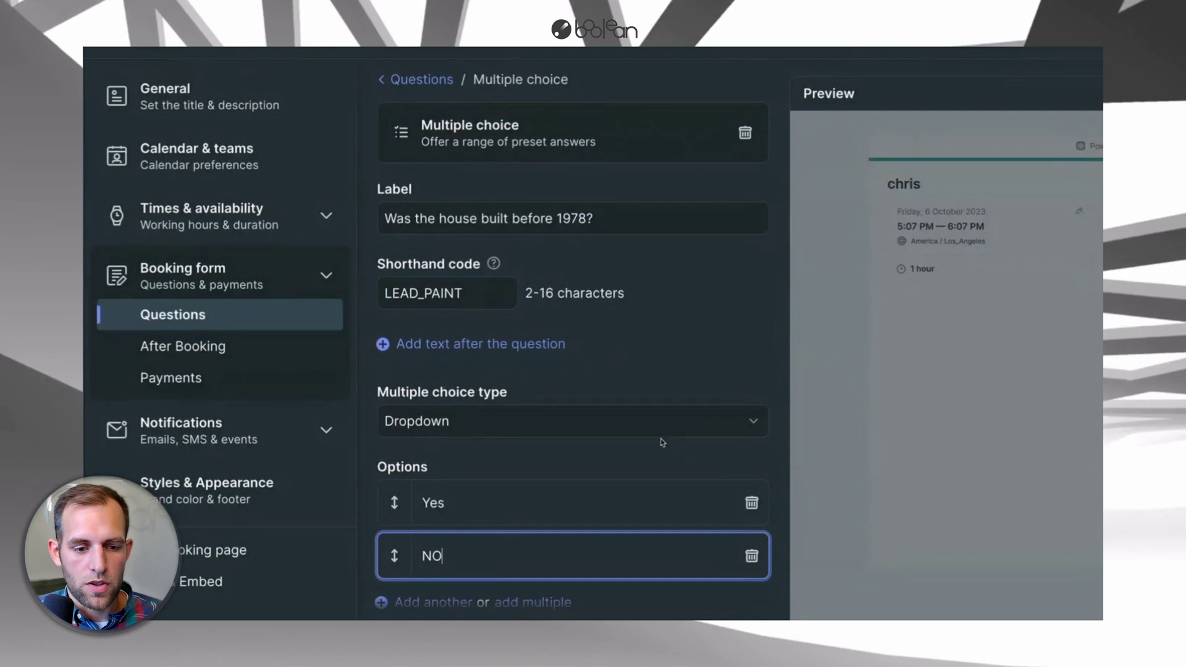
{"action": "key", "text": "BackSpace"}
{"action": "type", "text": "o"}
{"action": "scroll", "coordinate": [659, 457], "scroll_direction": "down", "scroll_amount": 2}
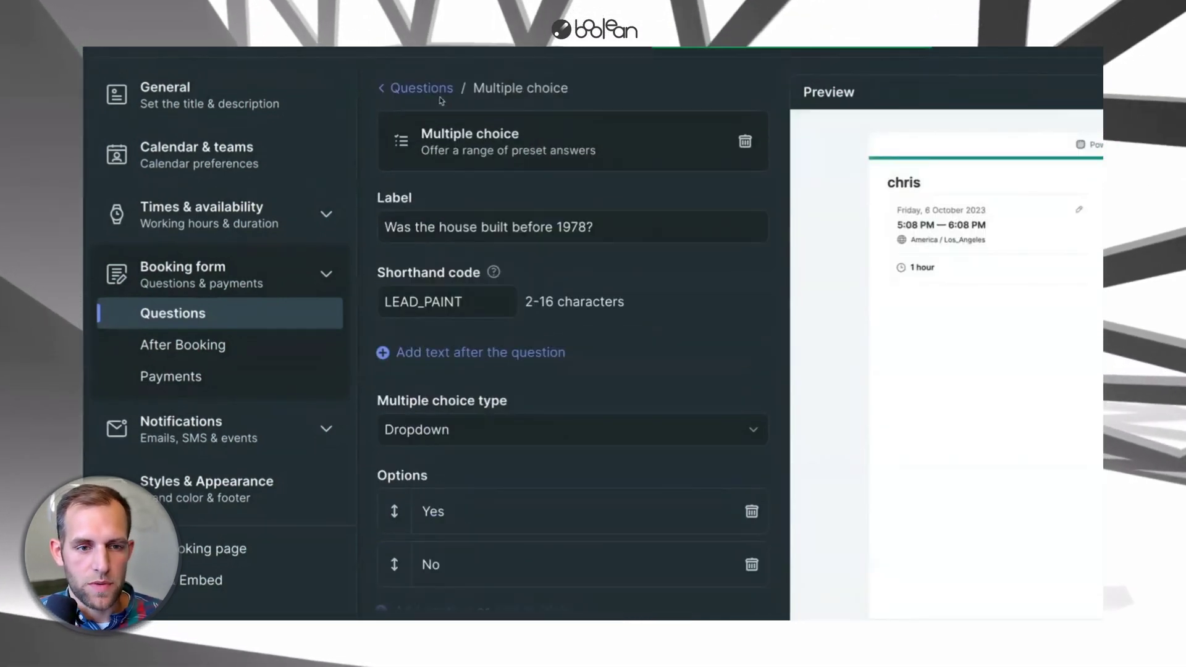
{"action": "left_click", "coordinate": [422, 89]}
- Add a short-answer question labelled 'Street' with shorthand code STREET
{"action": "left_click", "coordinate": [436, 493]}
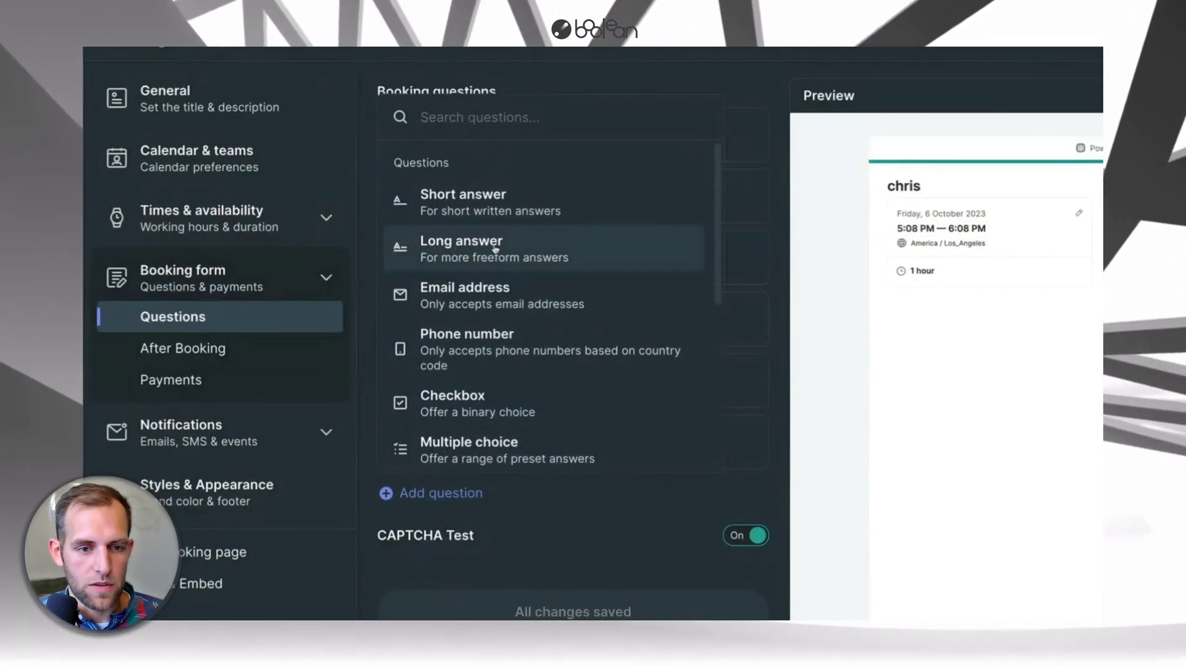
{"action": "left_click", "coordinate": [465, 201]}
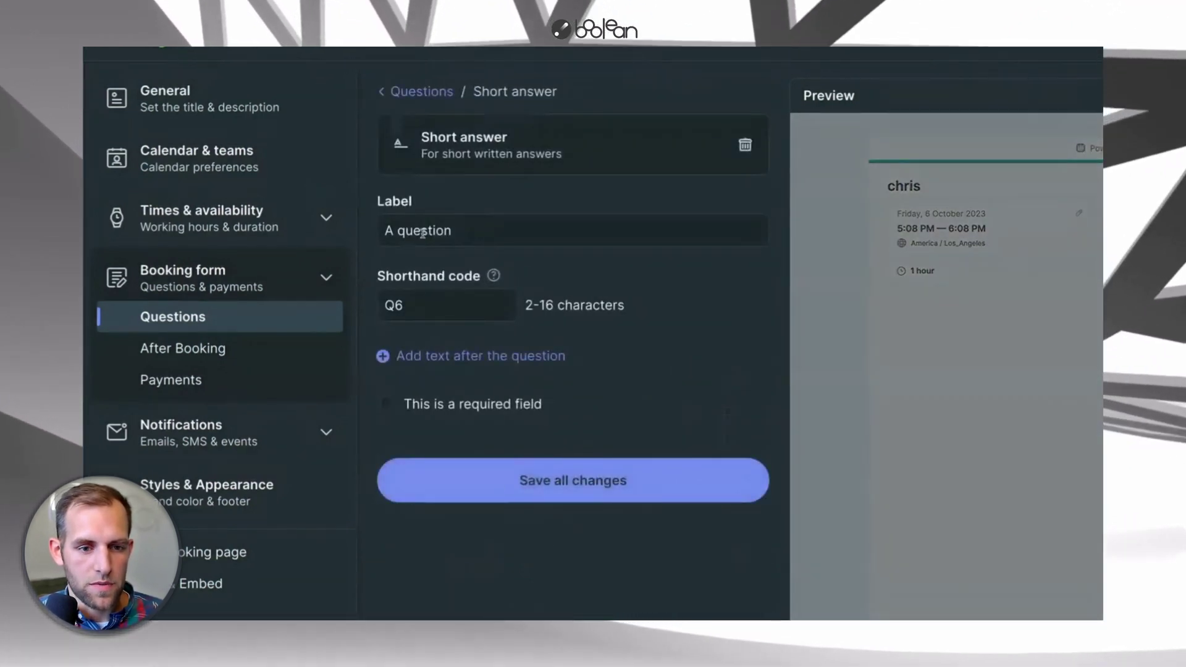
{"action": "triple_click", "coordinate": [423, 233]}
{"action": "type", "text": "St"}
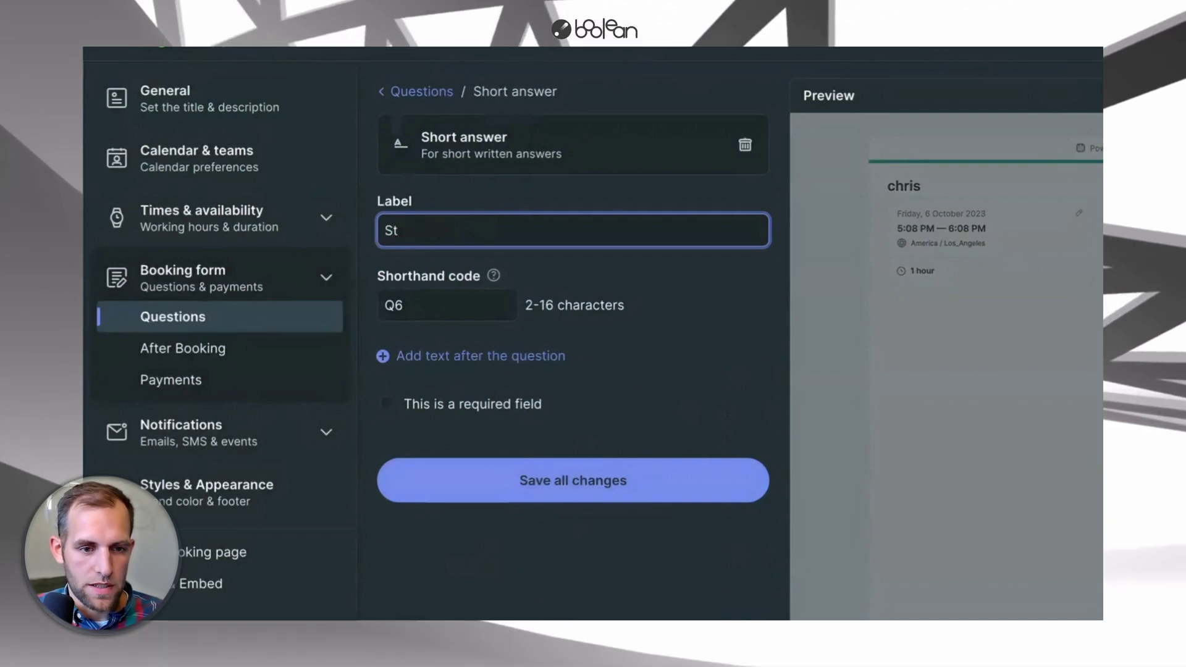
{"action": "type", "text": "reet"}
{"action": "key", "text": "Tab"}
{"action": "type", "text": "ST"}
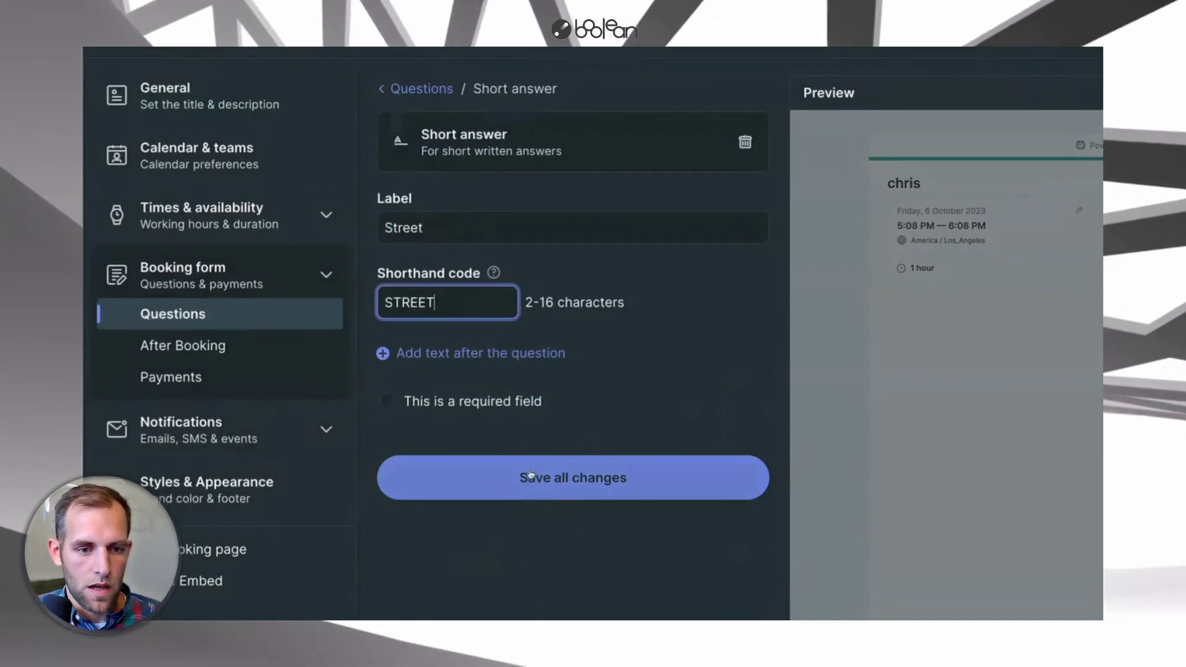
{"action": "left_click", "coordinate": [522, 476]}
{"action": "left_click", "coordinate": [407, 88]}
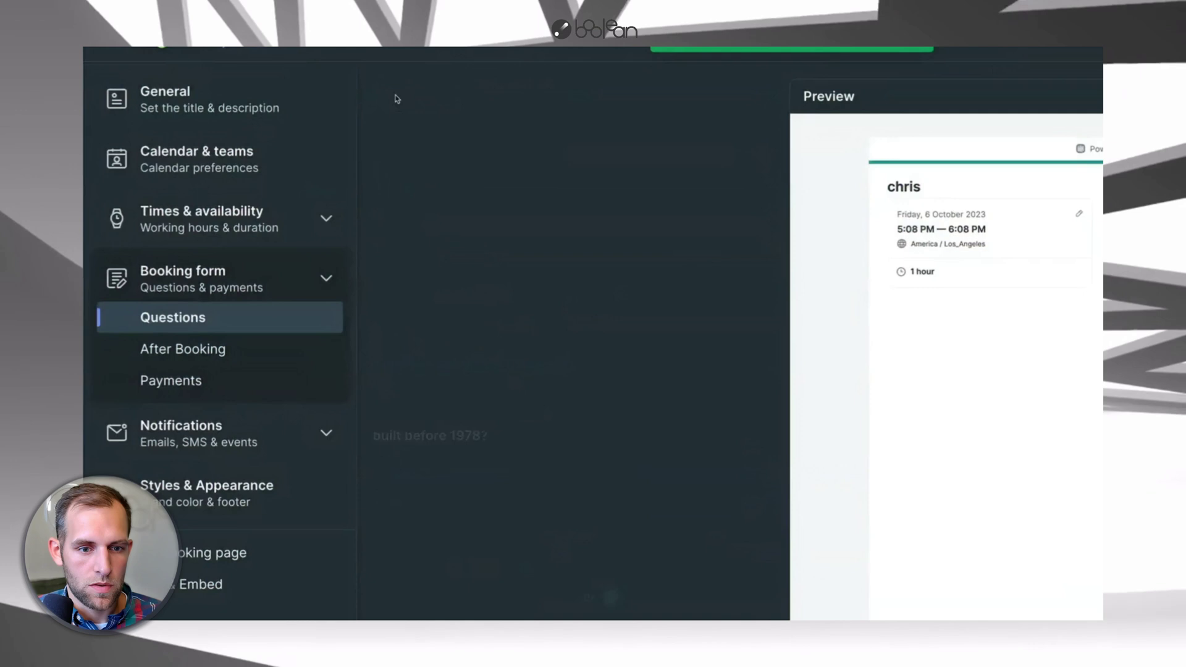
- Make three copies of Street and turn the first into 'City', coded CITY
{"action": "left_click", "coordinate": [699, 501]}
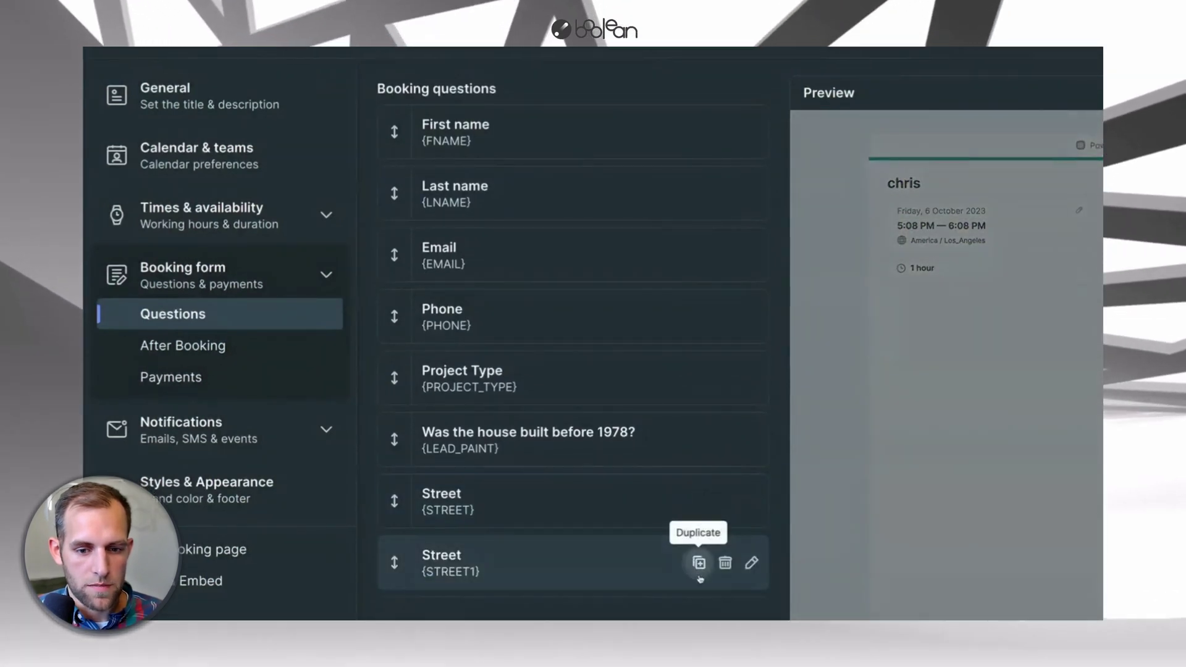
{"action": "left_click", "coordinate": [698, 563]}
{"action": "left_click", "coordinate": [696, 519]}
{"action": "left_click", "coordinate": [752, 466]}
{"action": "double_click", "coordinate": [510, 222]}
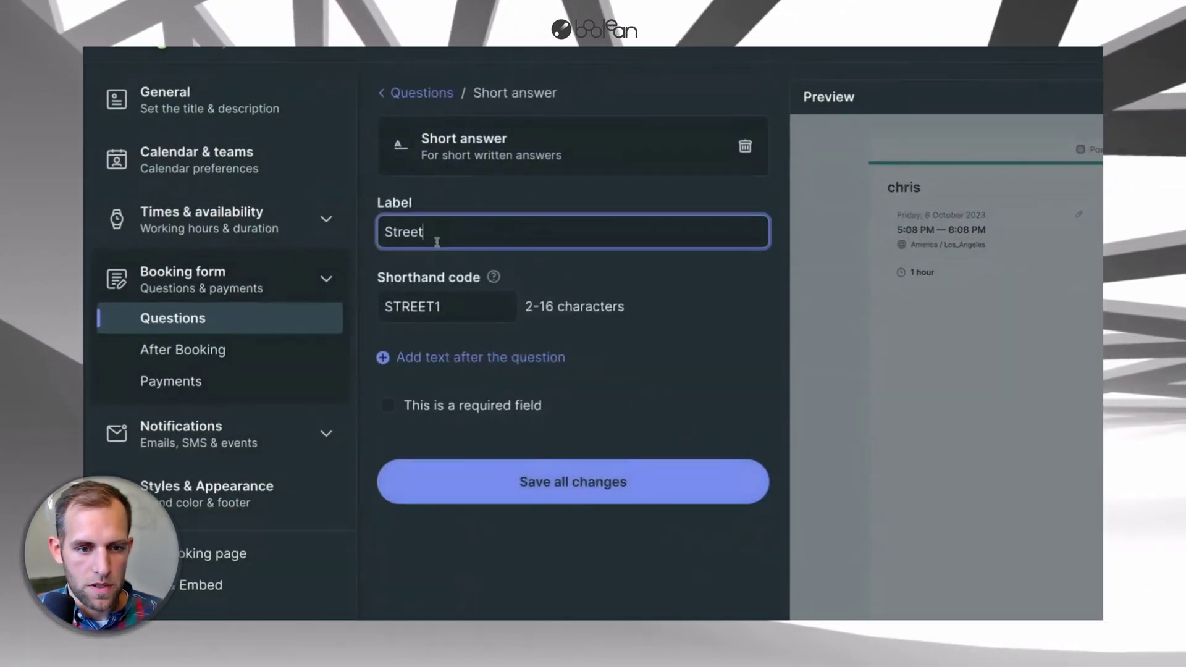
{"action": "type", "text": "City"}
{"action": "scroll", "coordinate": [509, 221], "scroll_direction": "down", "scroll_amount": 1}
{"action": "key", "text": "Tab"}
{"action": "type", "text": "CITY"}
{"action": "left_click", "coordinate": [573, 471]}
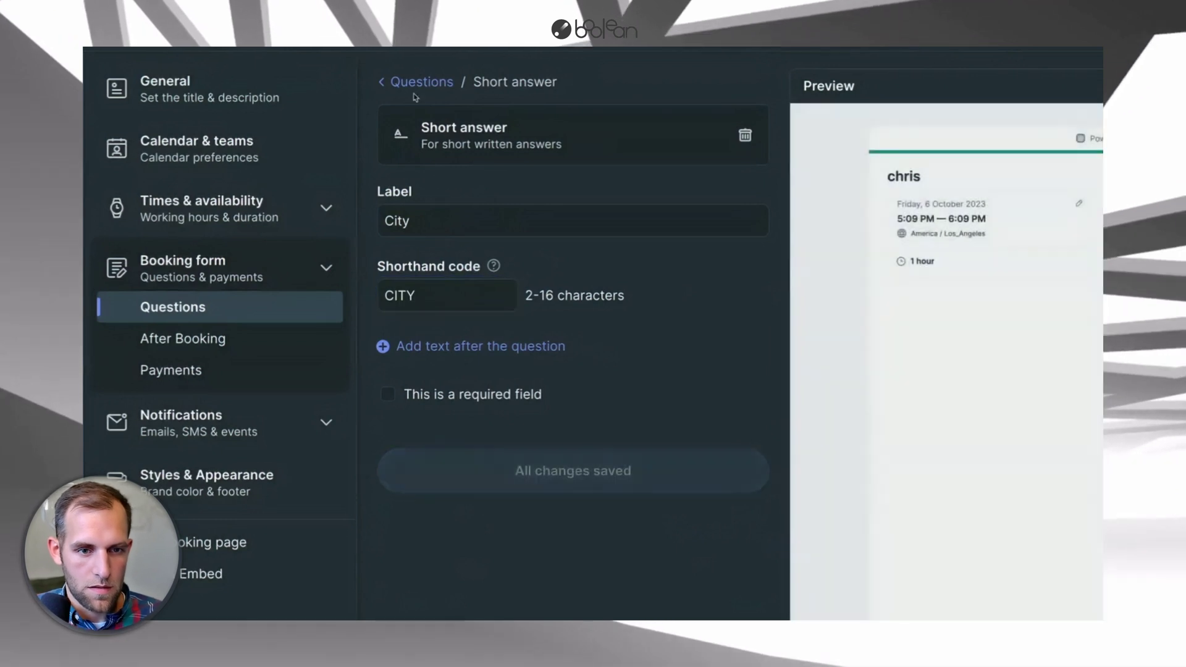
{"action": "left_click", "coordinate": [421, 81]}
- Rename the second Street copy to 'State' with code STATE
{"action": "scroll", "coordinate": [573, 432], "scroll_direction": "down", "scroll_amount": 1}
{"action": "left_click", "coordinate": [750, 495]}
{"action": "double_click", "coordinate": [408, 221]}
{"action": "type", "text": "State"}
{"action": "key", "text": "Tab"}
{"action": "type", "text": "STATE"}
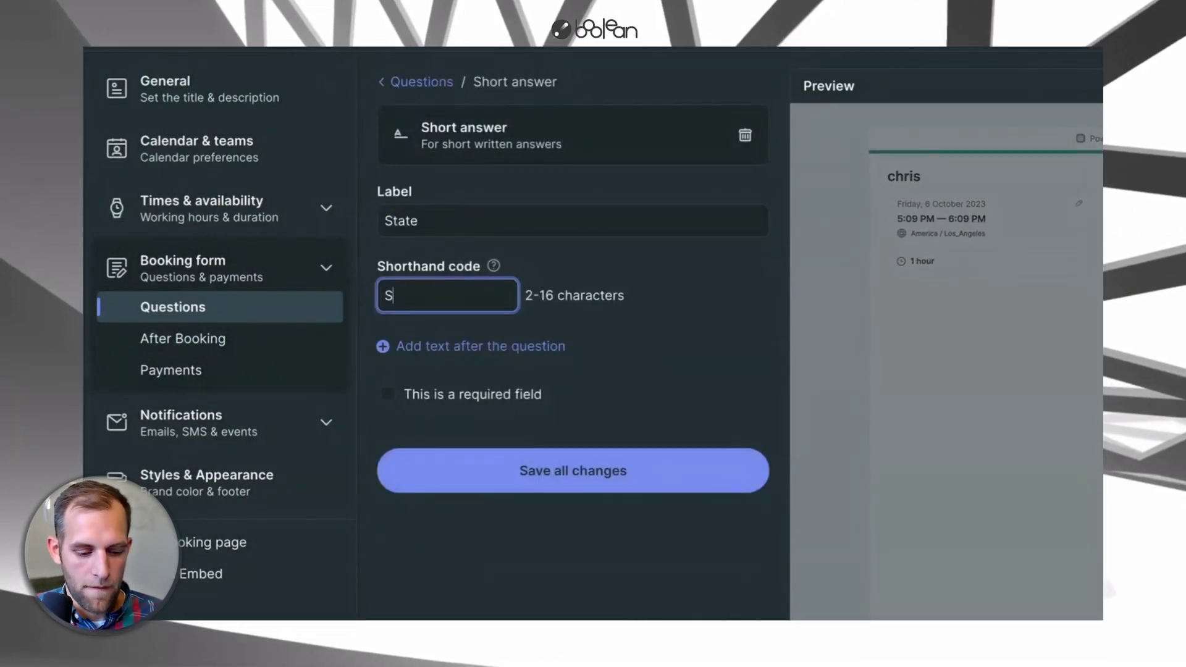
{"action": "left_click", "coordinate": [478, 457]}
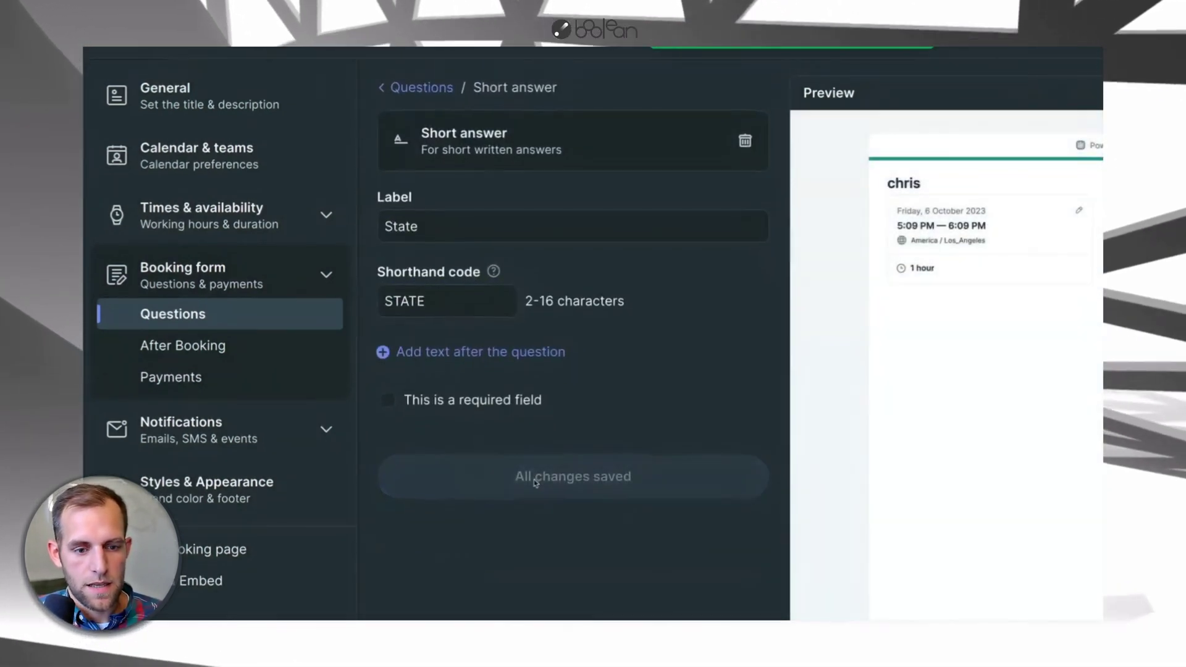
{"action": "left_click", "coordinate": [422, 88]}
- Rename the last Street copy to 'Zip' with code ZIP
{"action": "scroll", "coordinate": [677, 476], "scroll_direction": "down", "scroll_amount": 3}
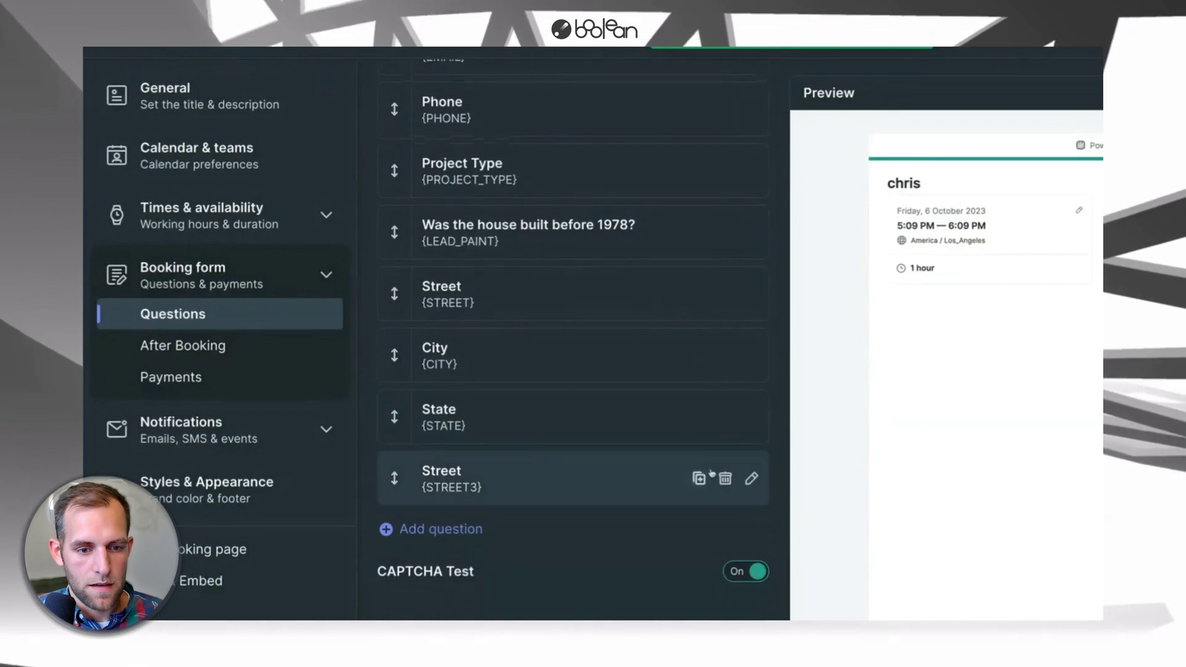
{"action": "left_click", "coordinate": [752, 479]}
{"action": "left_click", "coordinate": [439, 233]}
{"action": "double_click", "coordinate": [439, 233]}
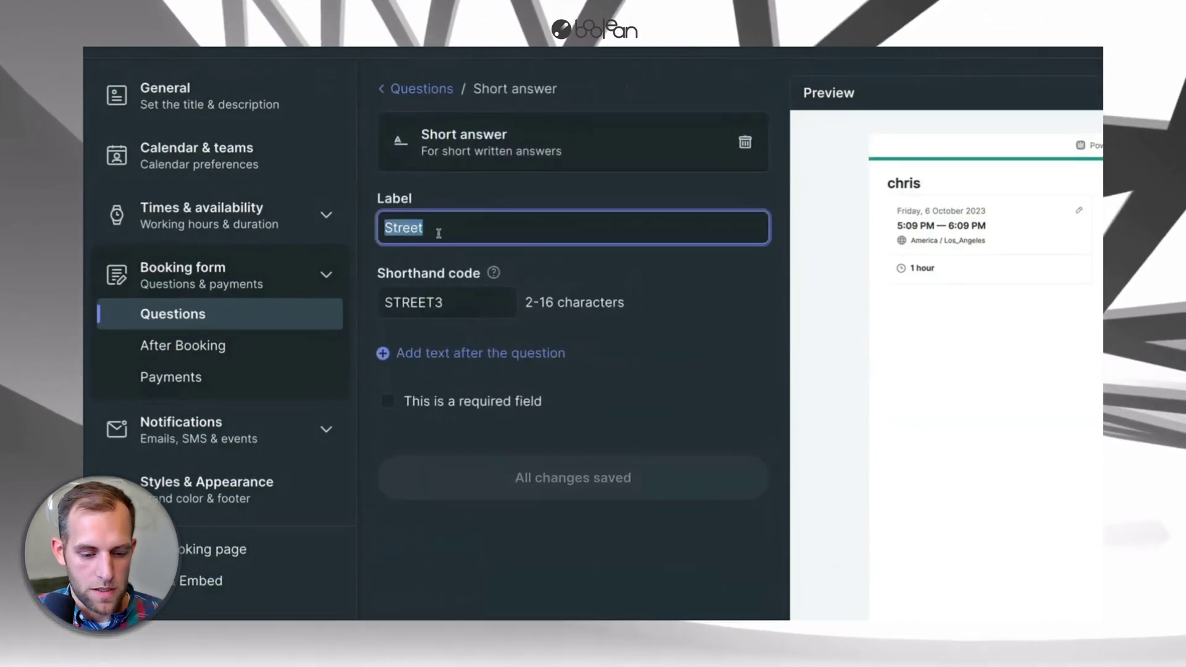
{"action": "type", "text": "Zip"}
{"action": "key", "text": "Tab"}
{"action": "type", "text": "ZIP"}
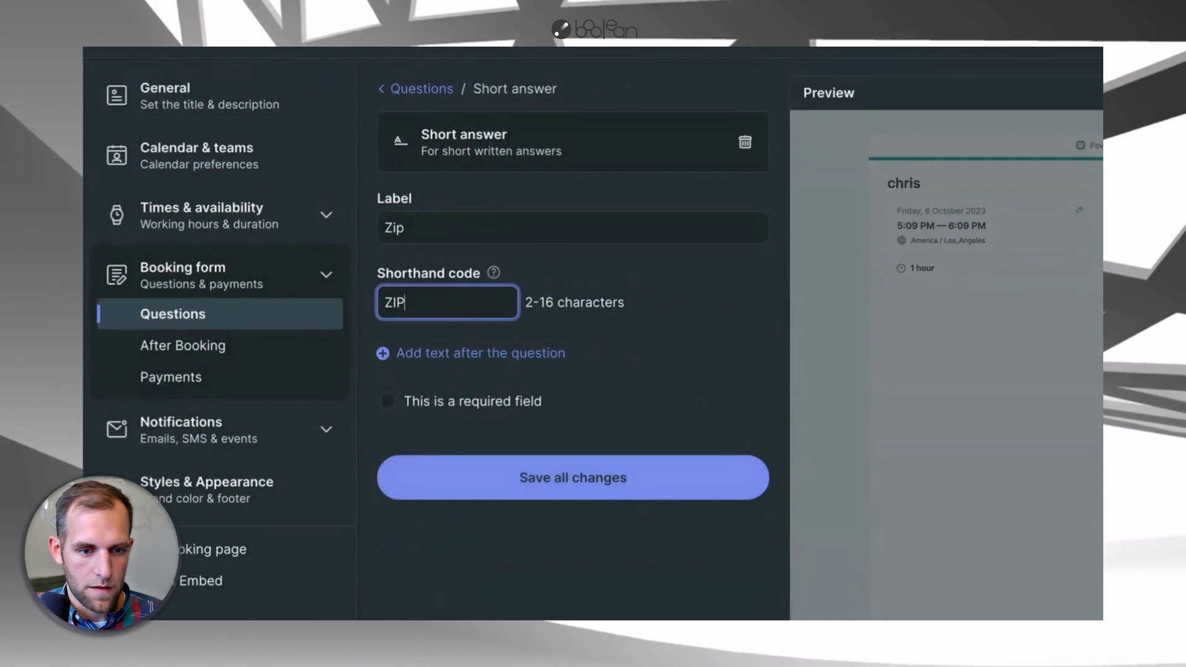
{"action": "key", "text": "Return"}
{"action": "left_click", "coordinate": [408, 91]}
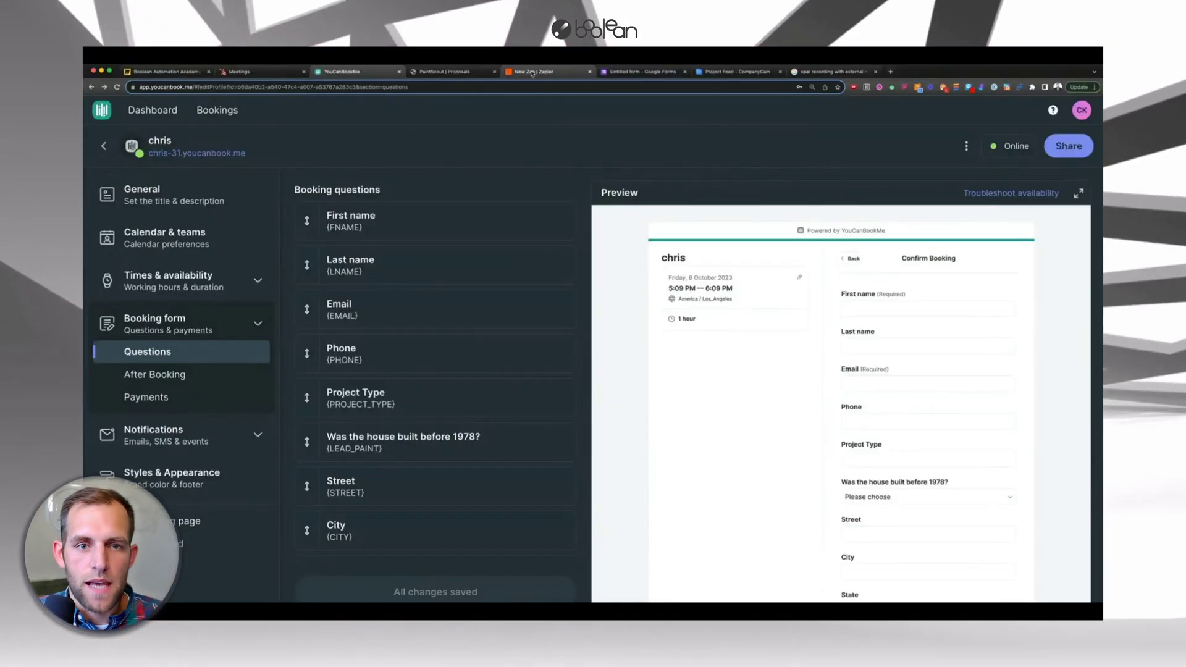
- Ask Zapier's AI builder for a Zap creating a PaintScout quote when a YouCanBook.me appointment is booked
{"action": "left_click_drag", "start_coordinate": [533, 74], "coordinate": [439, 73]}
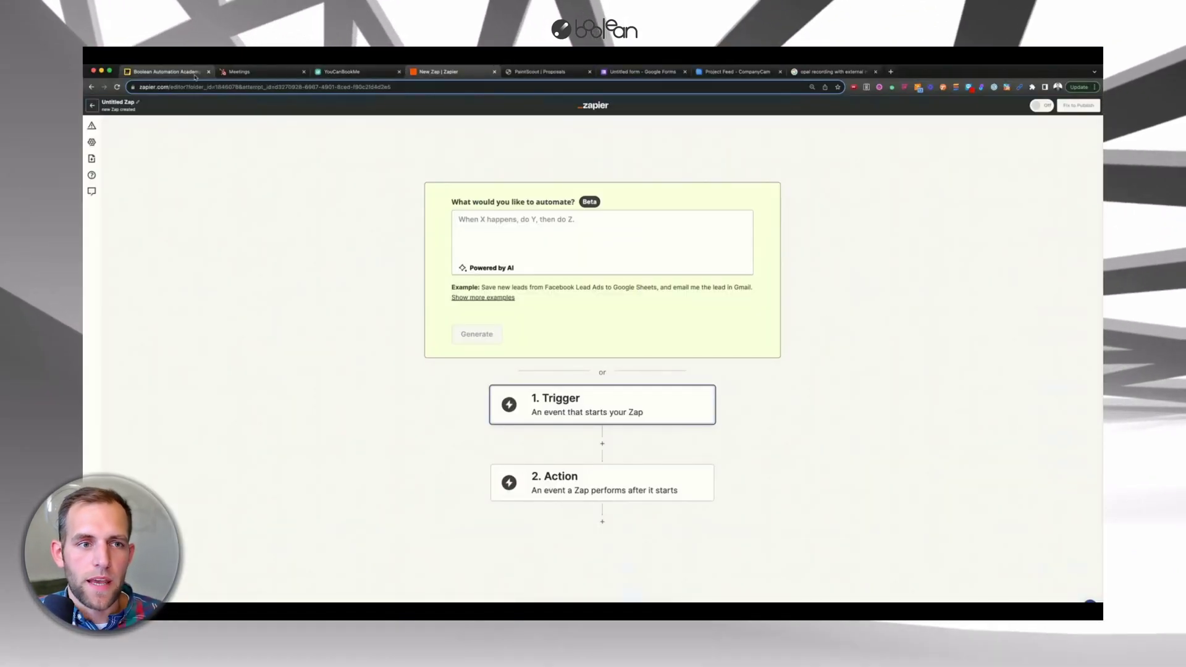
{"action": "left_click", "coordinate": [164, 72]}
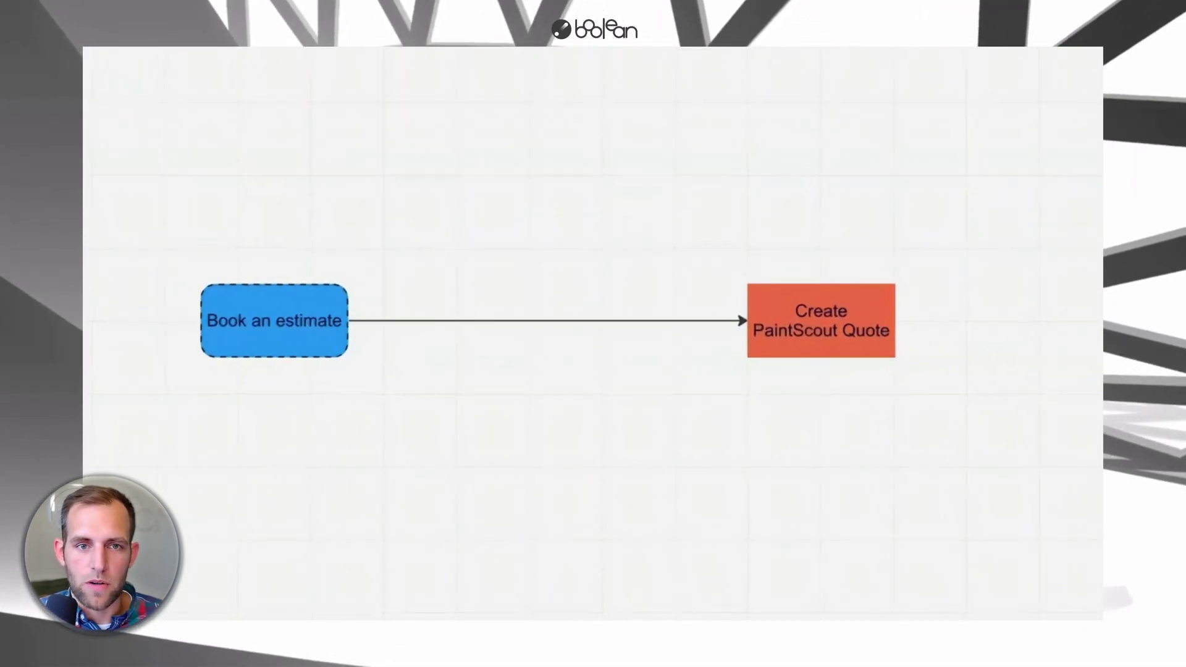
{"action": "left_click", "coordinate": [437, 72]}
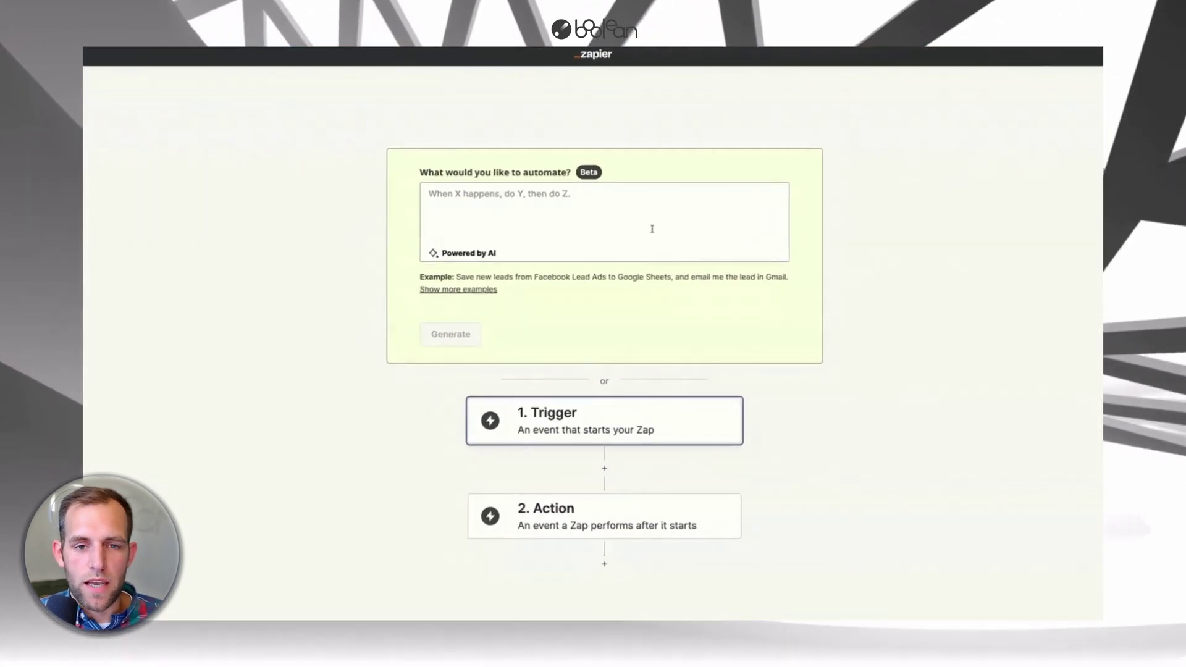
{"action": "left_click", "coordinate": [482, 193]}
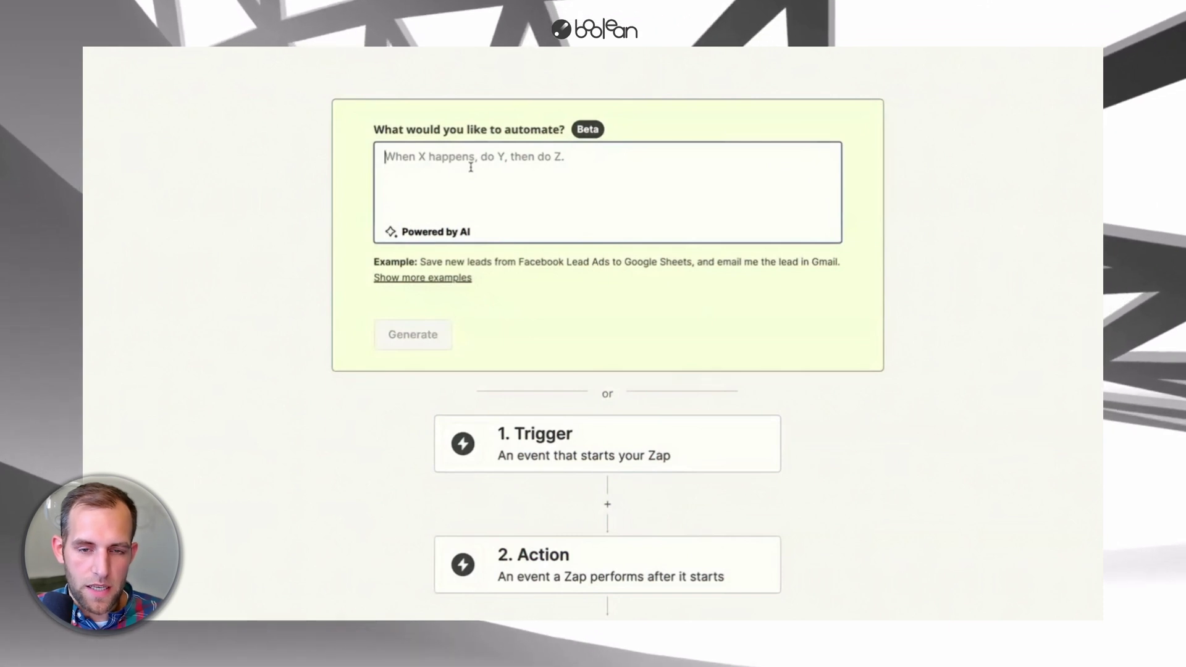
{"action": "type", "text": "When an estimate is booked in"}
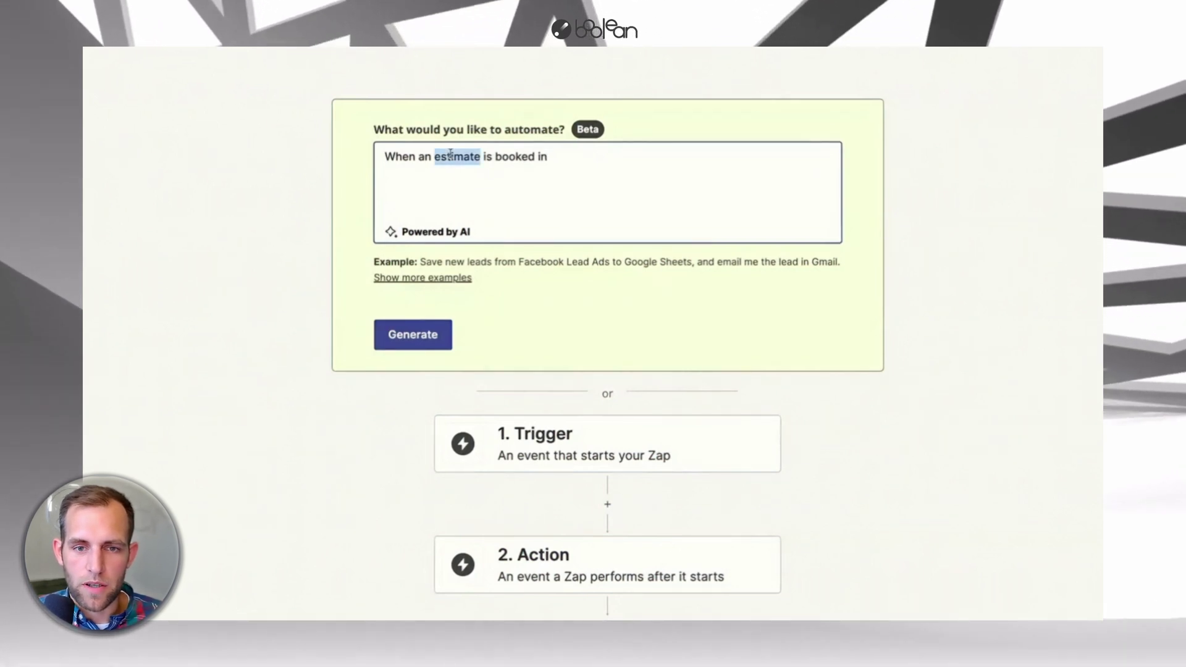
{"action": "type", "text": "appointment"}
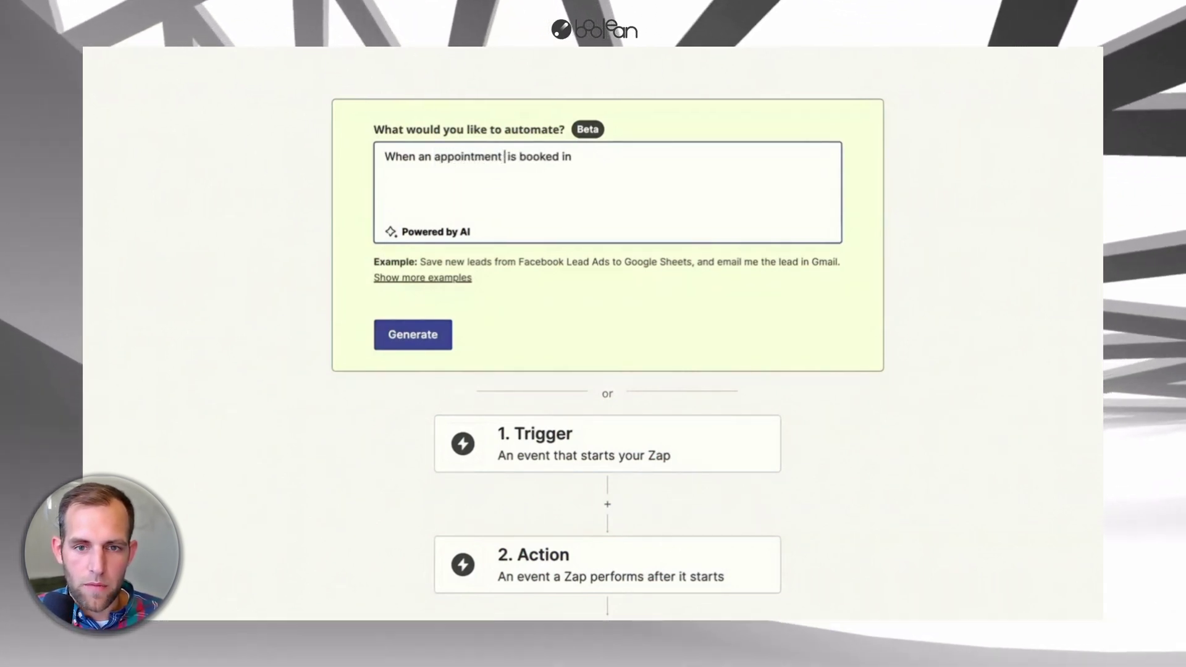
{"action": "left_click", "coordinate": [628, 163]}
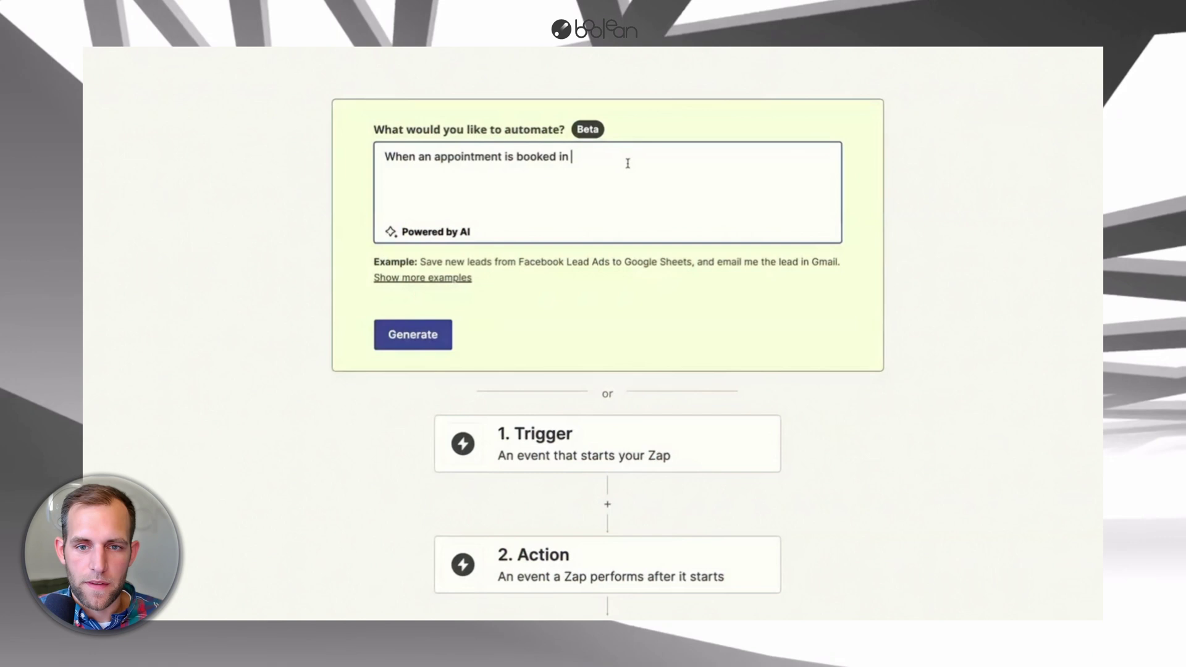
{"action": "type", "text": "youcanbook.me"}
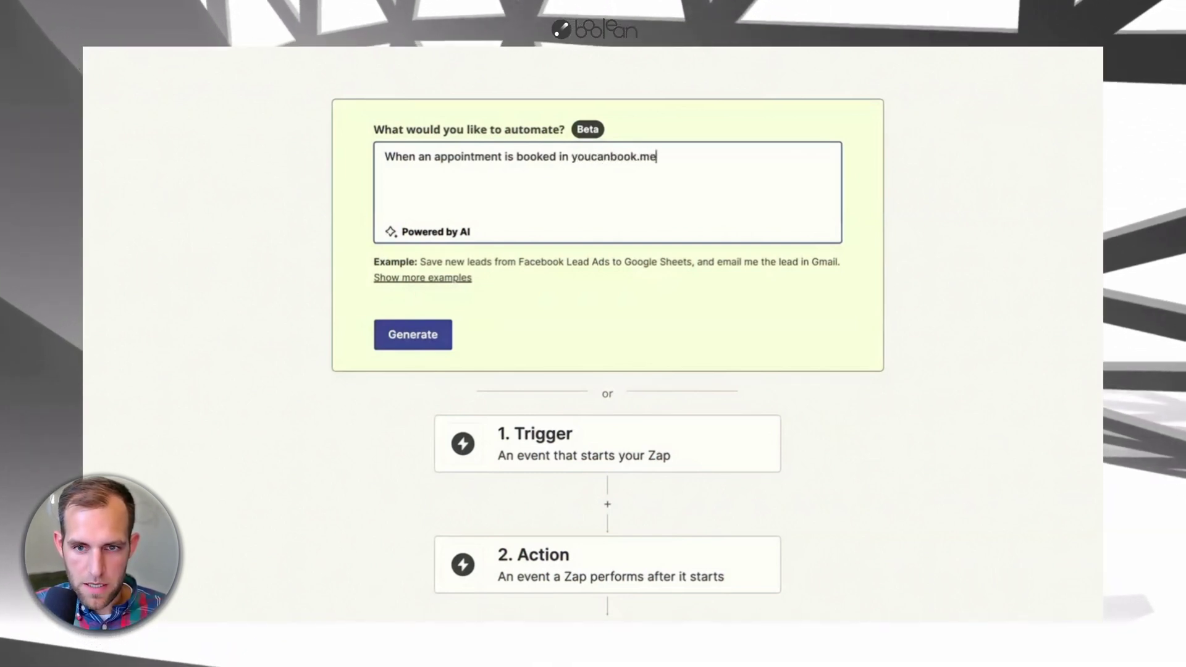
{"action": "type", "text": " automation "}
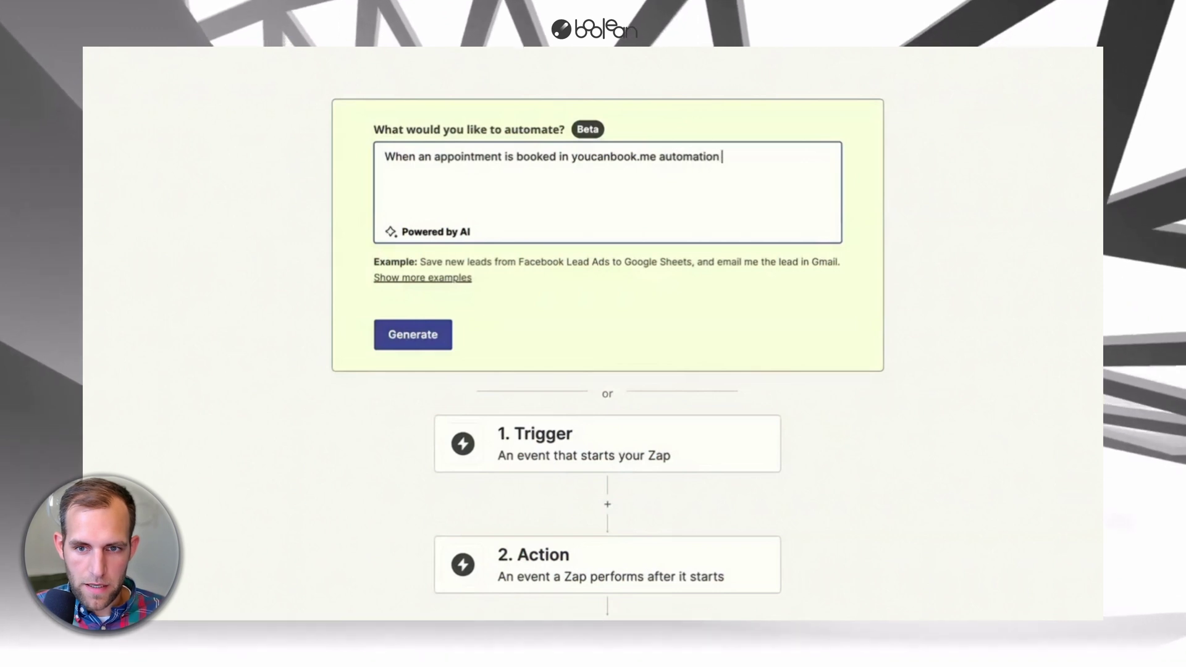
{"action": "key", "text": "BackSpace"}
{"action": "key", "text": "BackSpace"}
{"action": "key", "text": "BackSpace"}
{"action": "type", "text": "cally cr"}
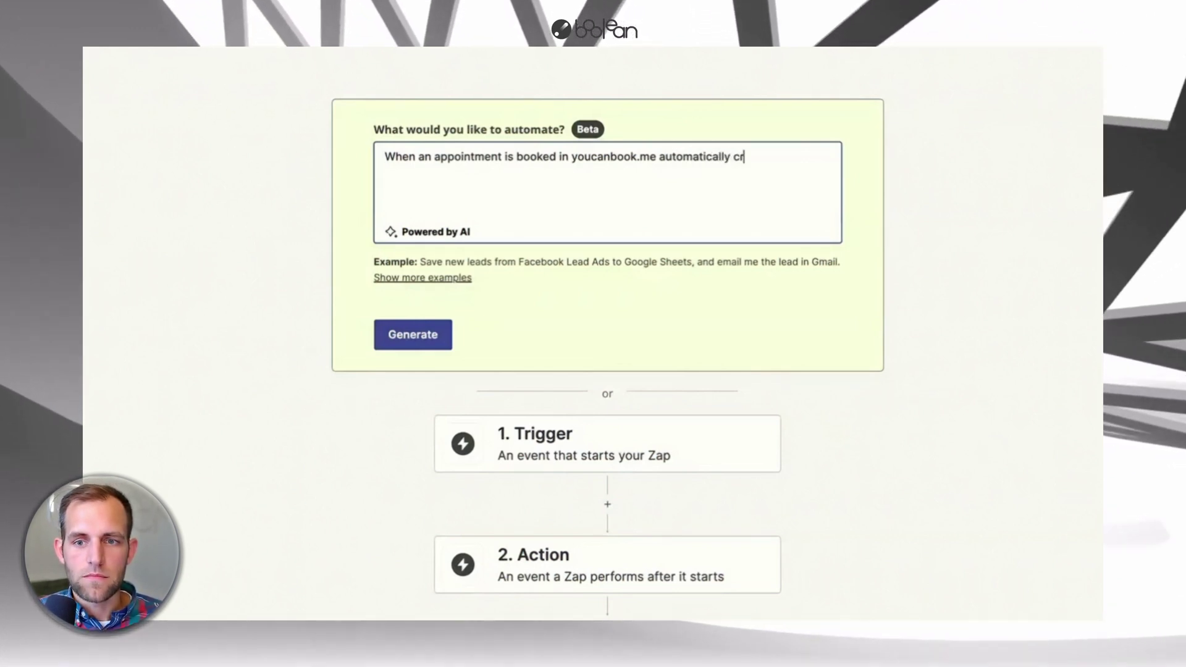
{"action": "type", "text": "eate a q"}
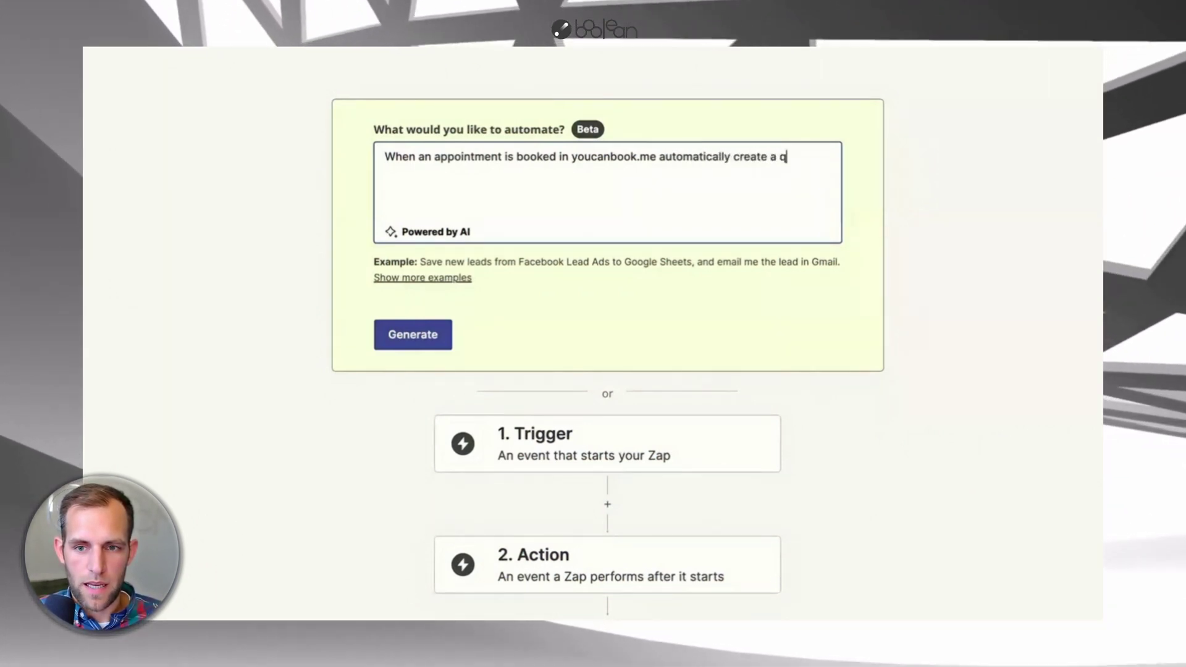
{"action": "type", "text": "uote in paintscout"}
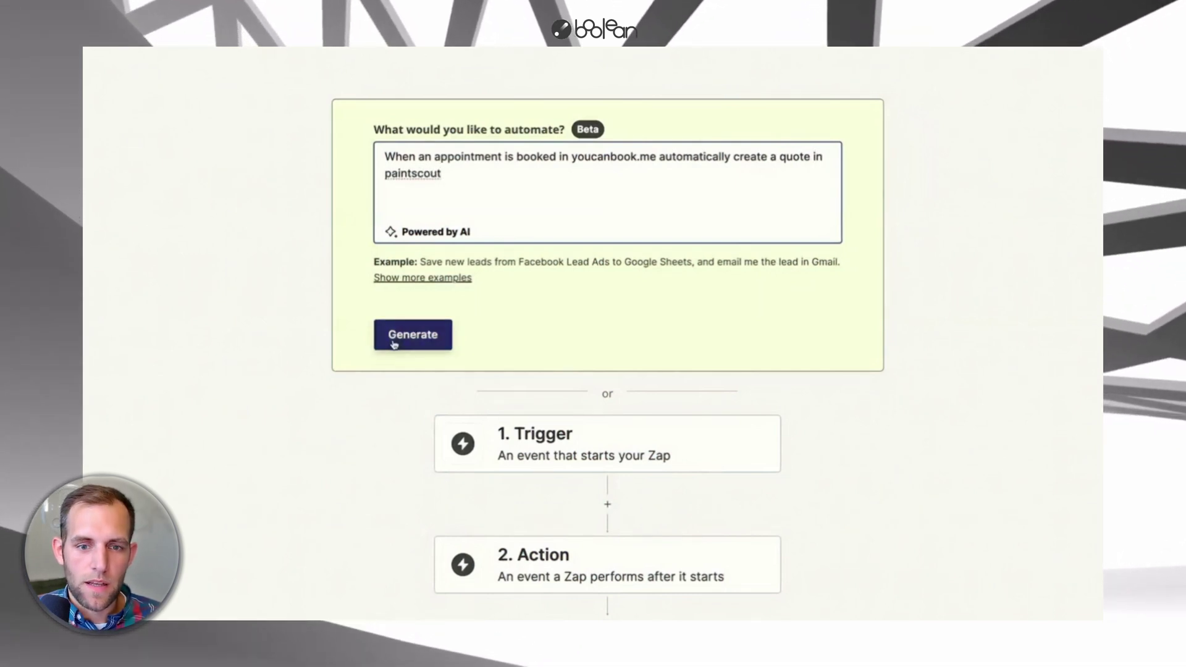
{"action": "left_click", "coordinate": [393, 339]}
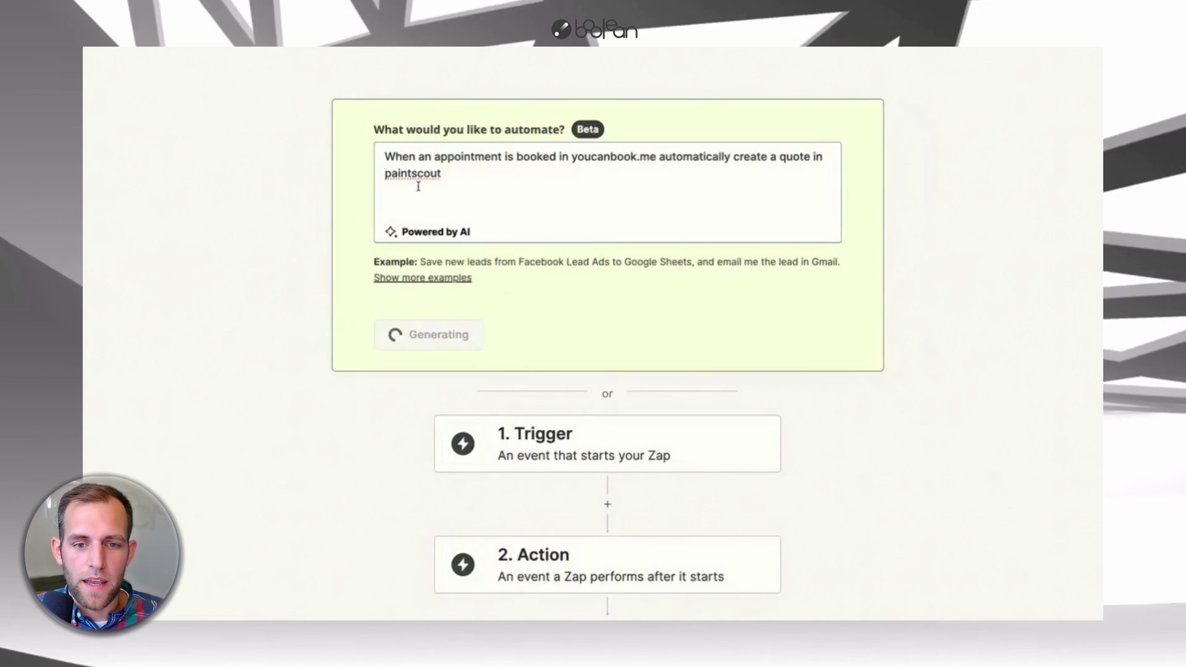
{"action": "scroll", "coordinate": [510, 611], "scroll_direction": "down", "scroll_amount": 2}
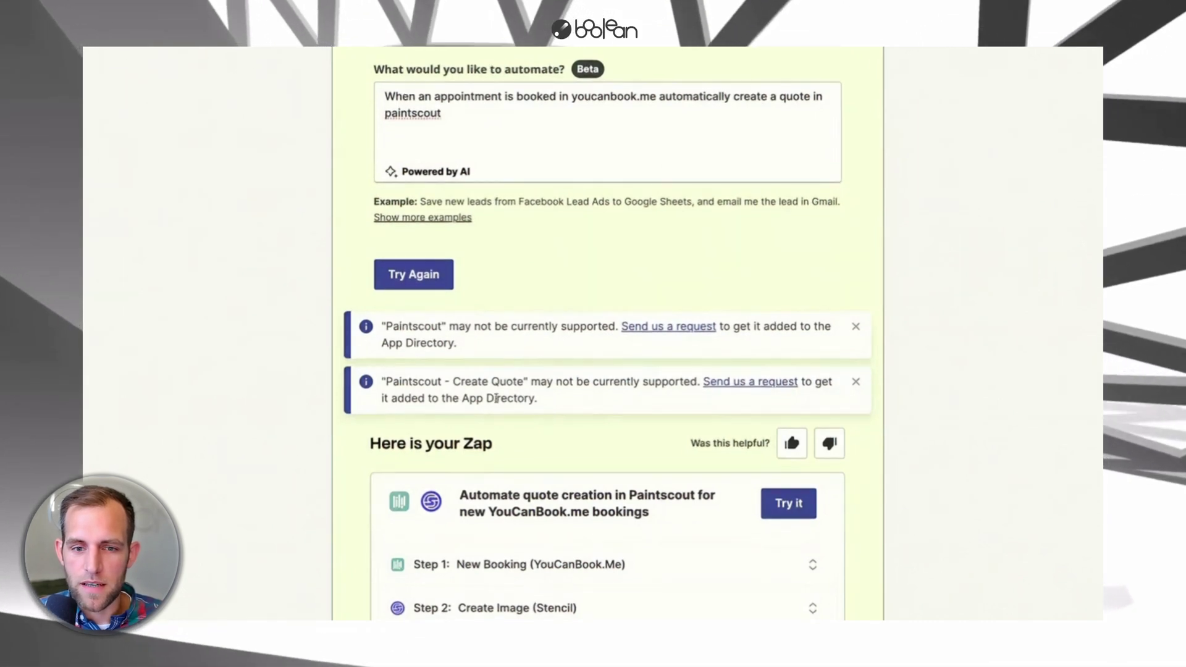
- Open the suggested Zap, delete its Stencil image step, and add a PaintScout (1.0.17) action
{"action": "left_click", "coordinate": [857, 382]}
{"action": "left_click", "coordinate": [857, 327]}
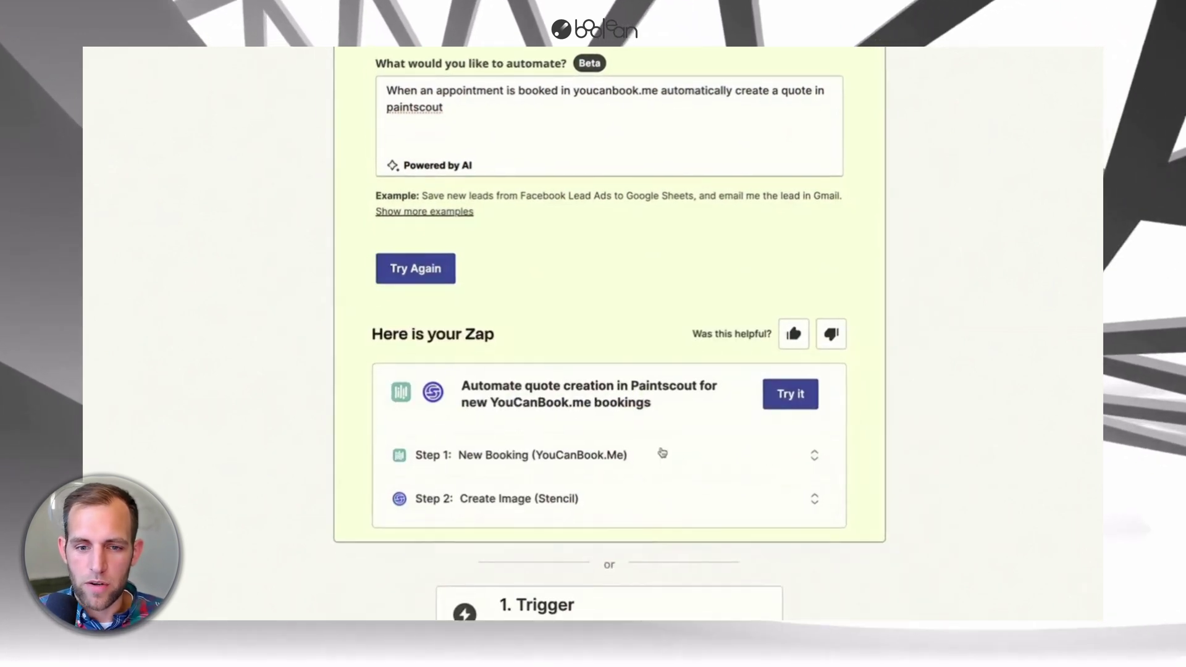
{"action": "left_click", "coordinate": [791, 396]}
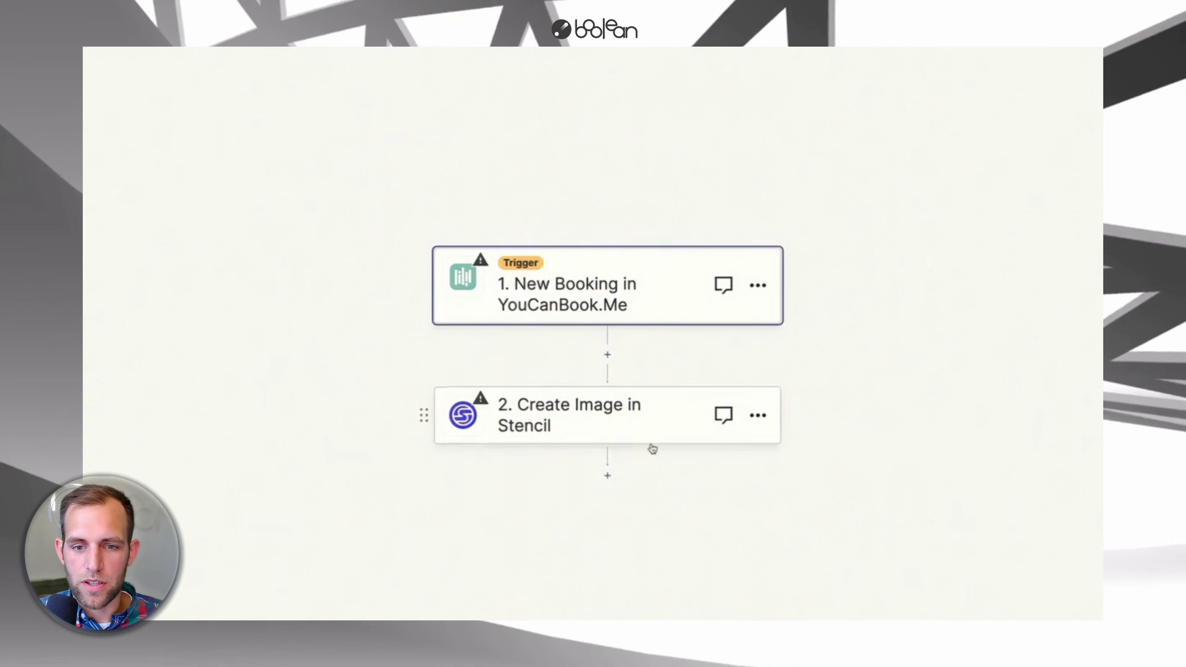
{"action": "left_click", "coordinate": [758, 417]}
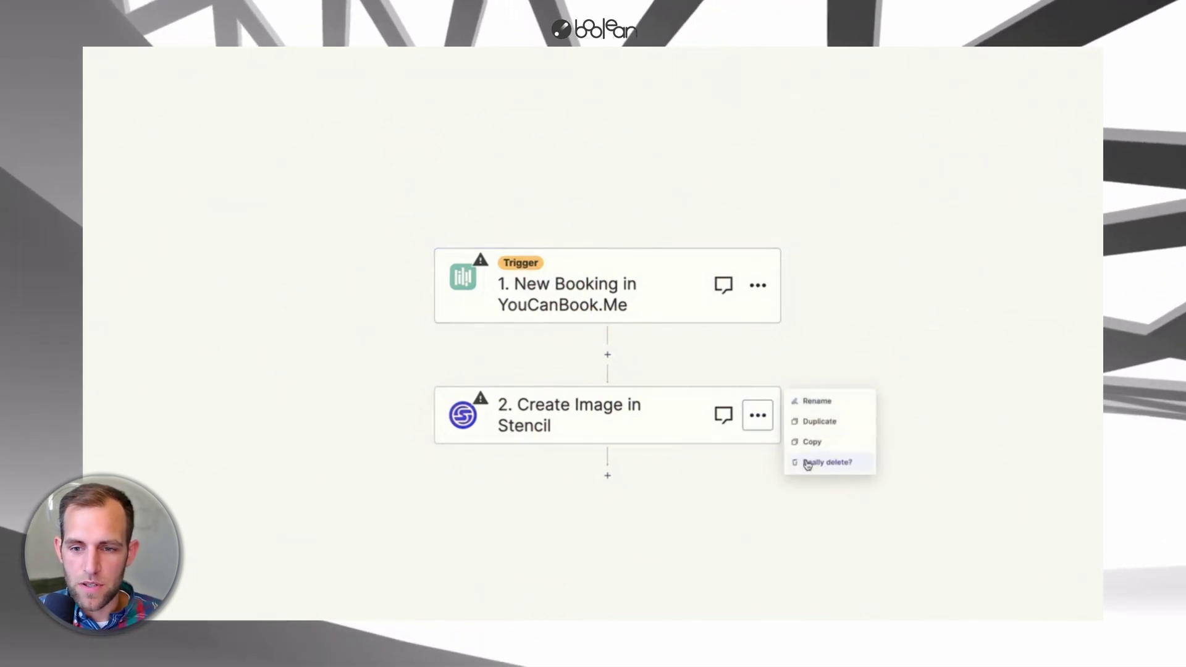
{"action": "left_click", "coordinate": [808, 463]}
{"action": "left_click", "coordinate": [607, 354]}
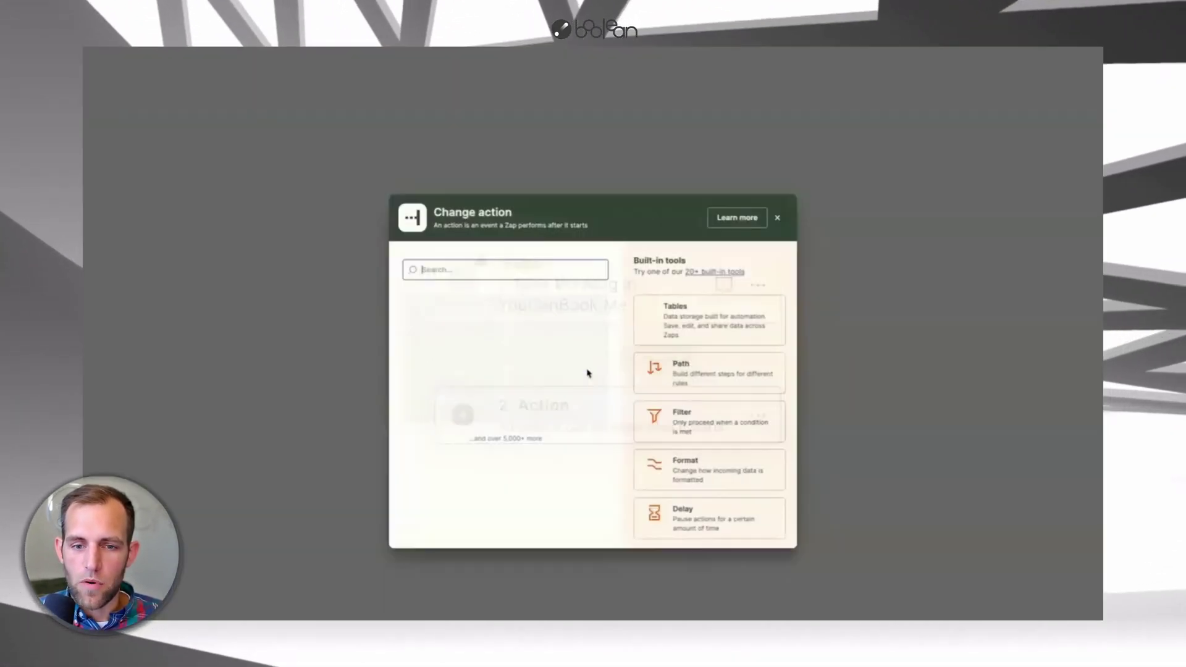
{"action": "type", "text": "paintscout"}
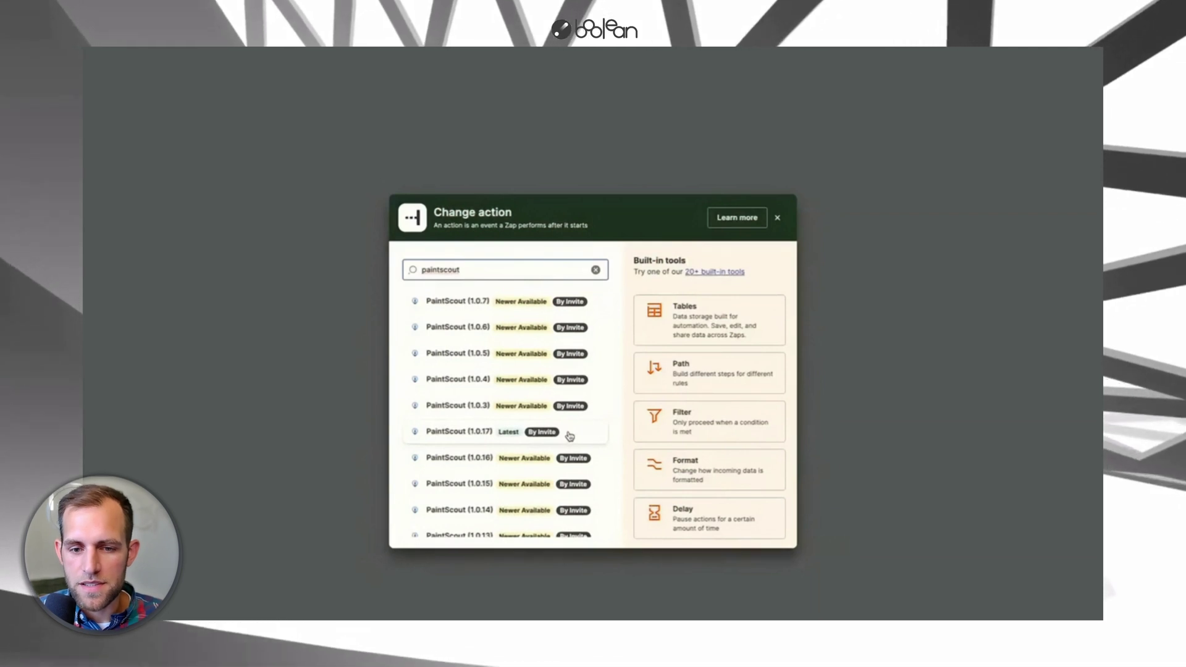
{"action": "left_click", "coordinate": [569, 437]}
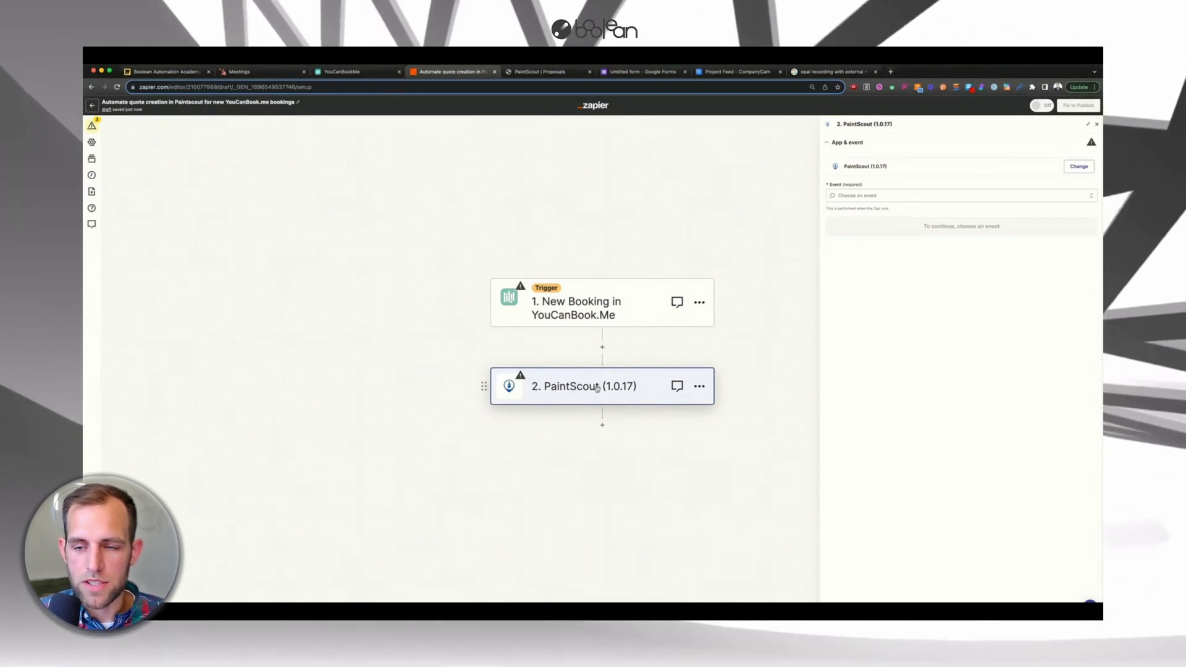
- Open the New Booking trigger and bring up the YouCanBook.me account sign-in window
{"action": "left_click", "coordinate": [634, 300]}
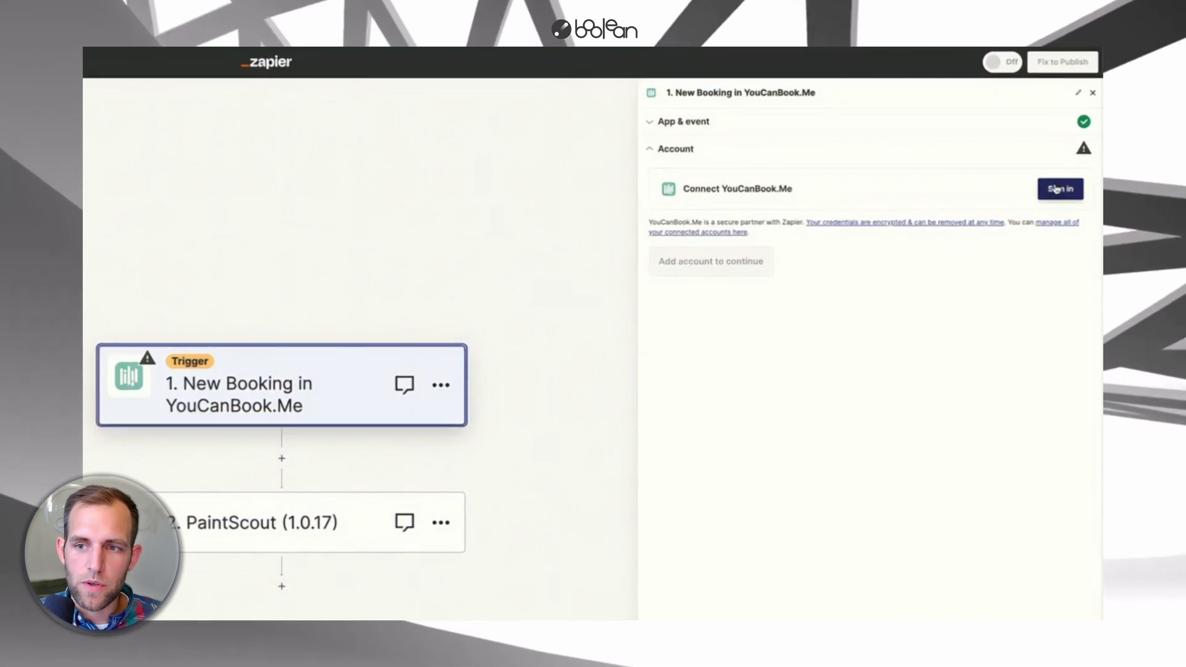
{"action": "left_click", "coordinate": [1063, 188]}
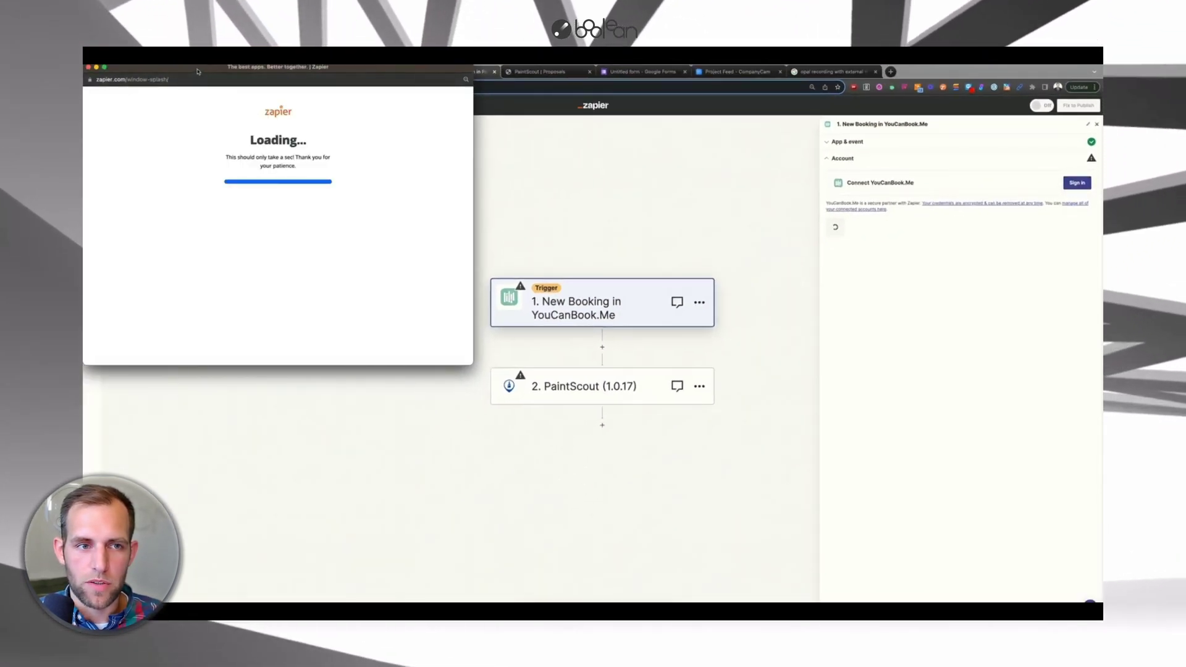
{"action": "left_click_drag", "start_coordinate": [200, 73], "coordinate": [501, 165]}
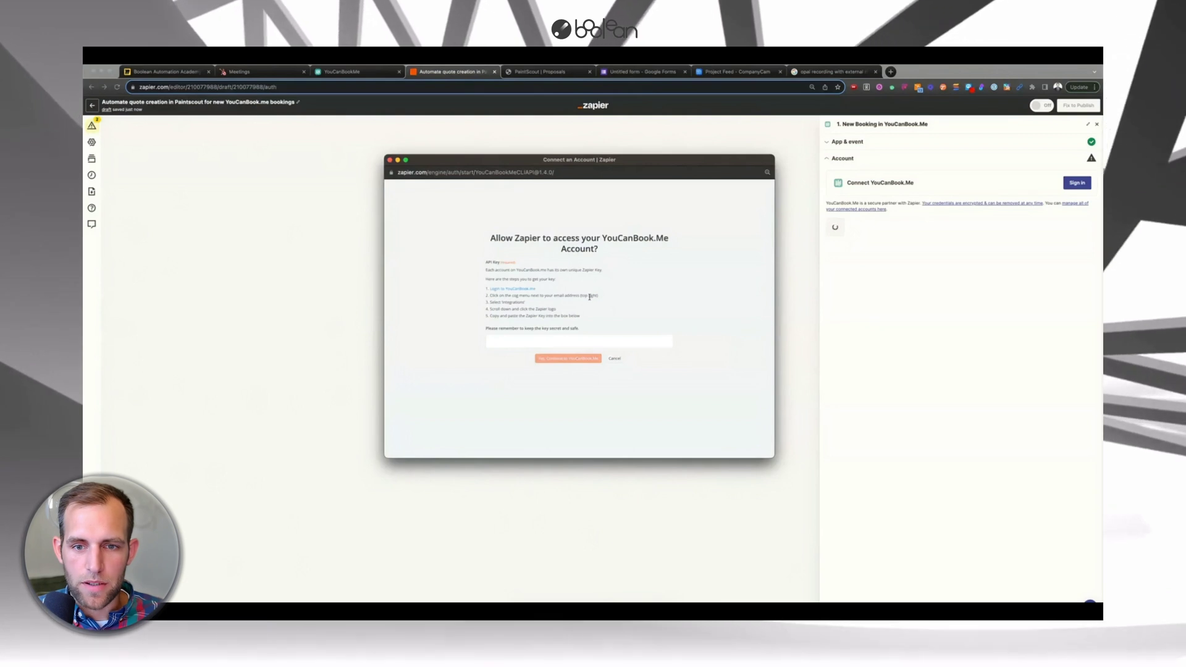
- Enable YouCanBook.me's Zapier integration under Integrations and copy its API key
{"action": "left_click", "coordinate": [346, 71]}
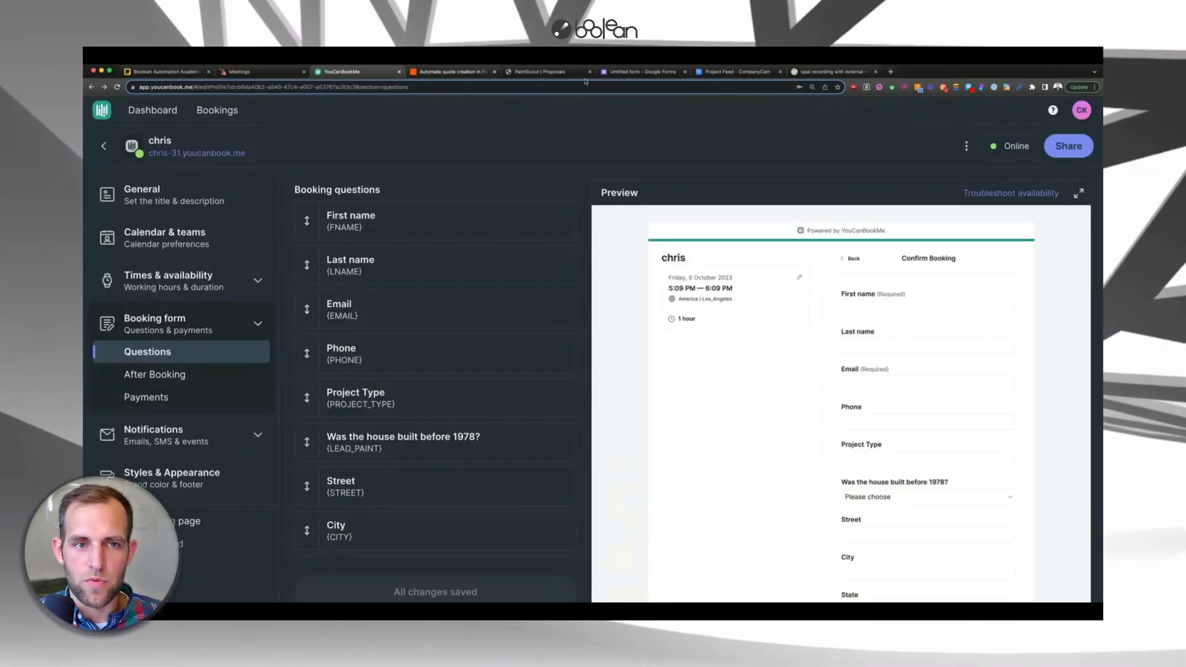
{"action": "left_click", "coordinate": [1082, 110]}
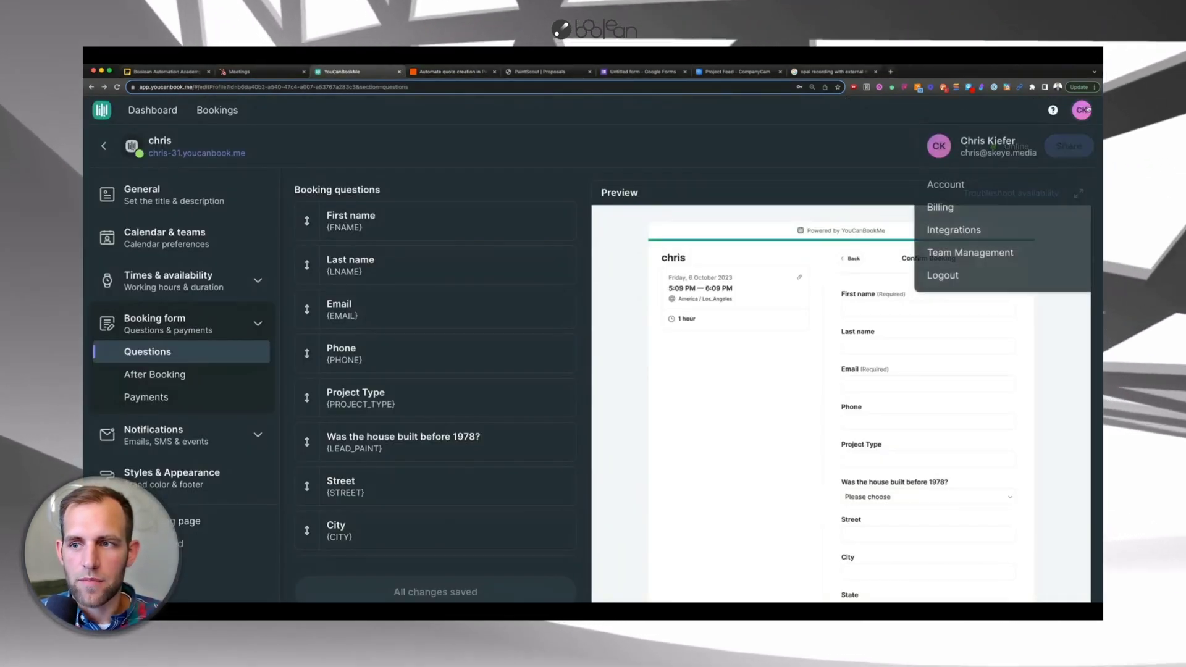
{"action": "left_click", "coordinate": [941, 232]}
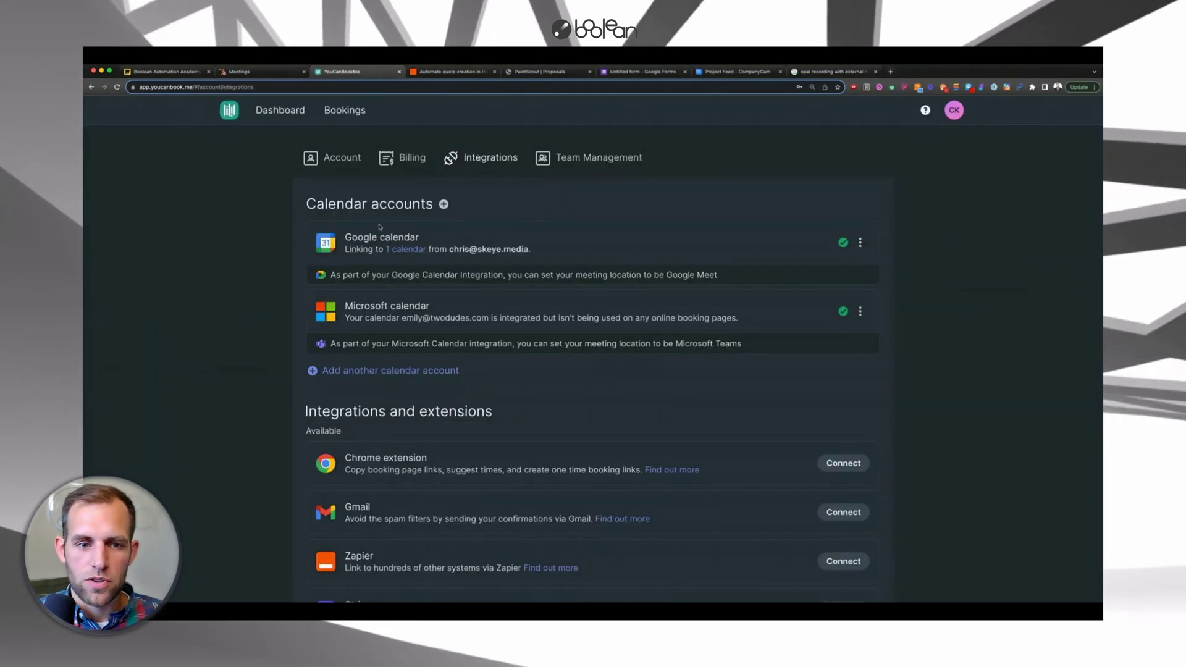
{"action": "scroll", "coordinate": [426, 304], "scroll_direction": "down", "scroll_amount": 1}
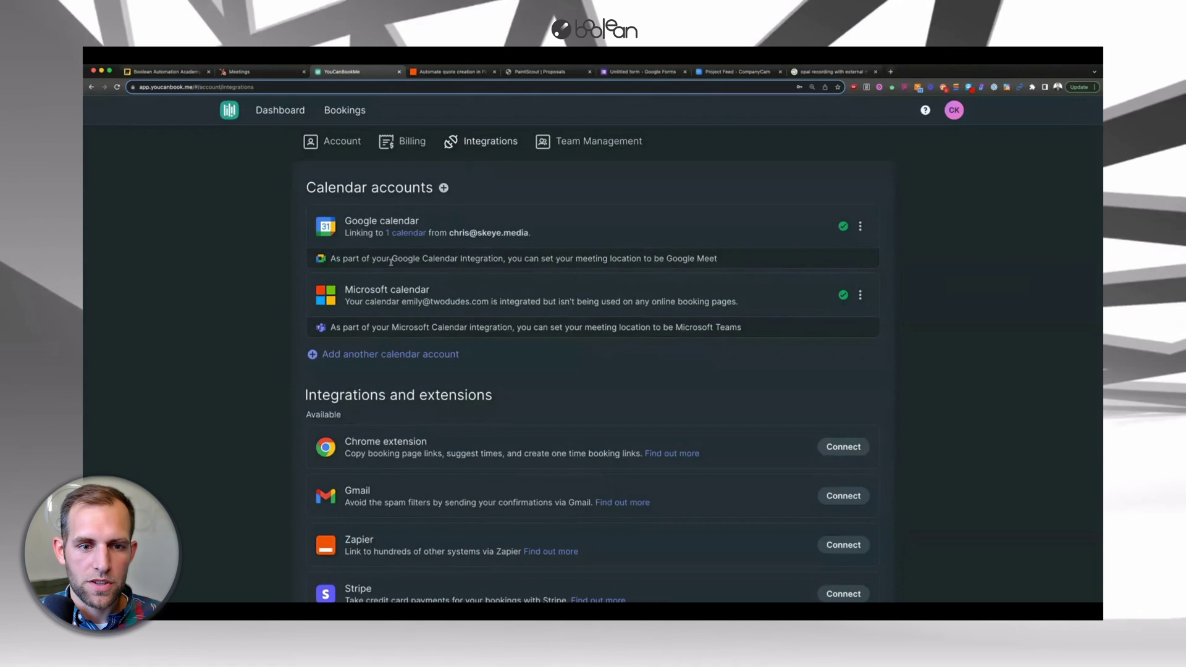
{"action": "scroll", "coordinate": [363, 279], "scroll_direction": "down", "scroll_amount": 5}
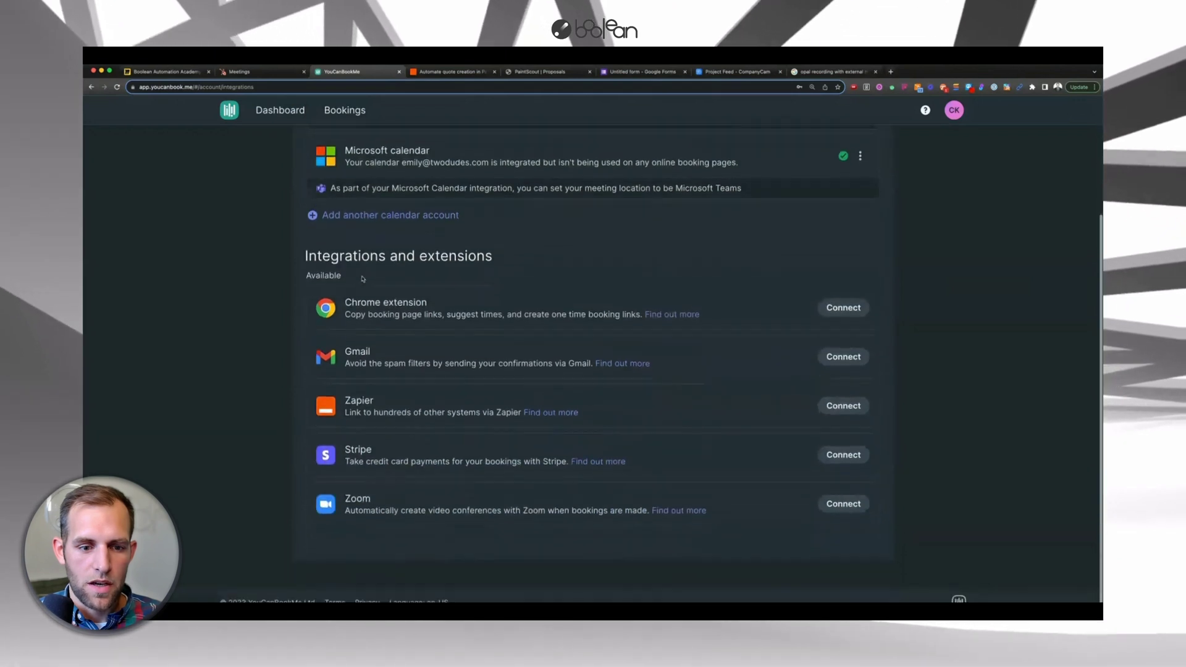
{"action": "left_click", "coordinate": [844, 407]}
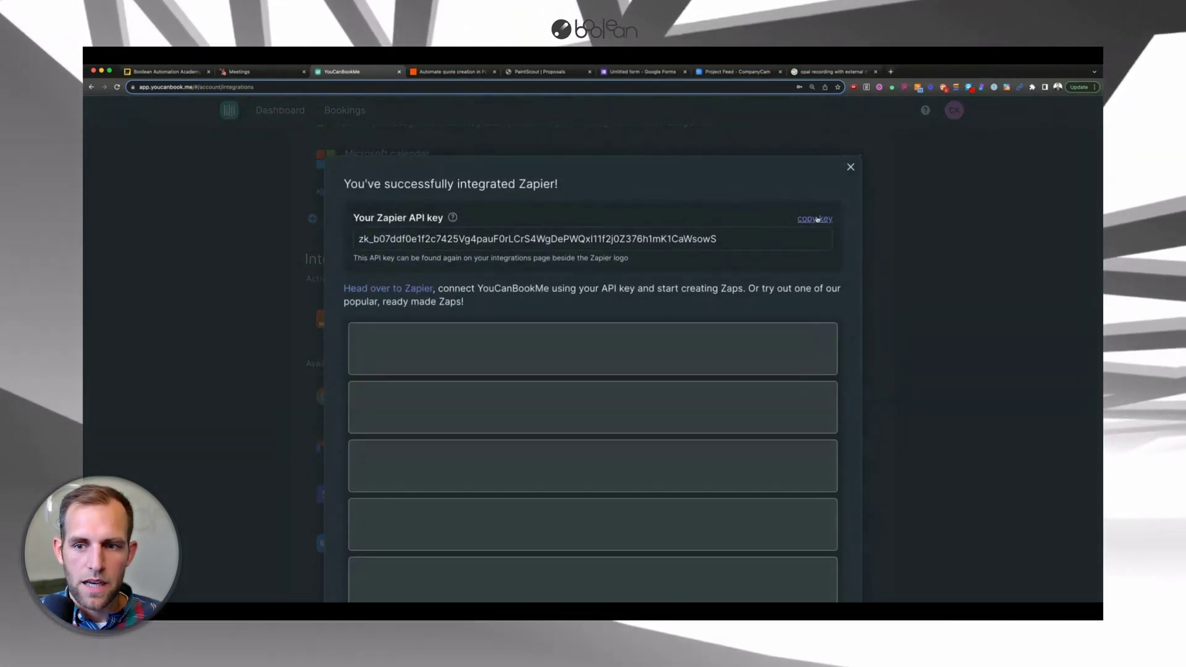
{"action": "left_click", "coordinate": [816, 219]}
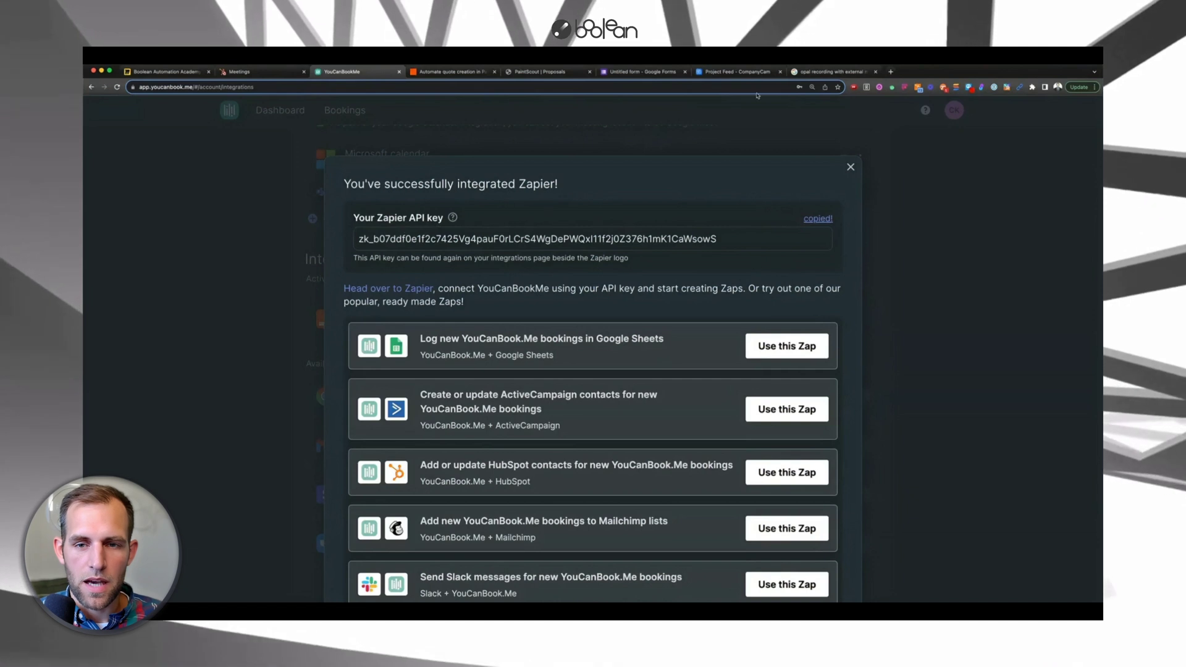
{"action": "left_click", "coordinate": [459, 72]}
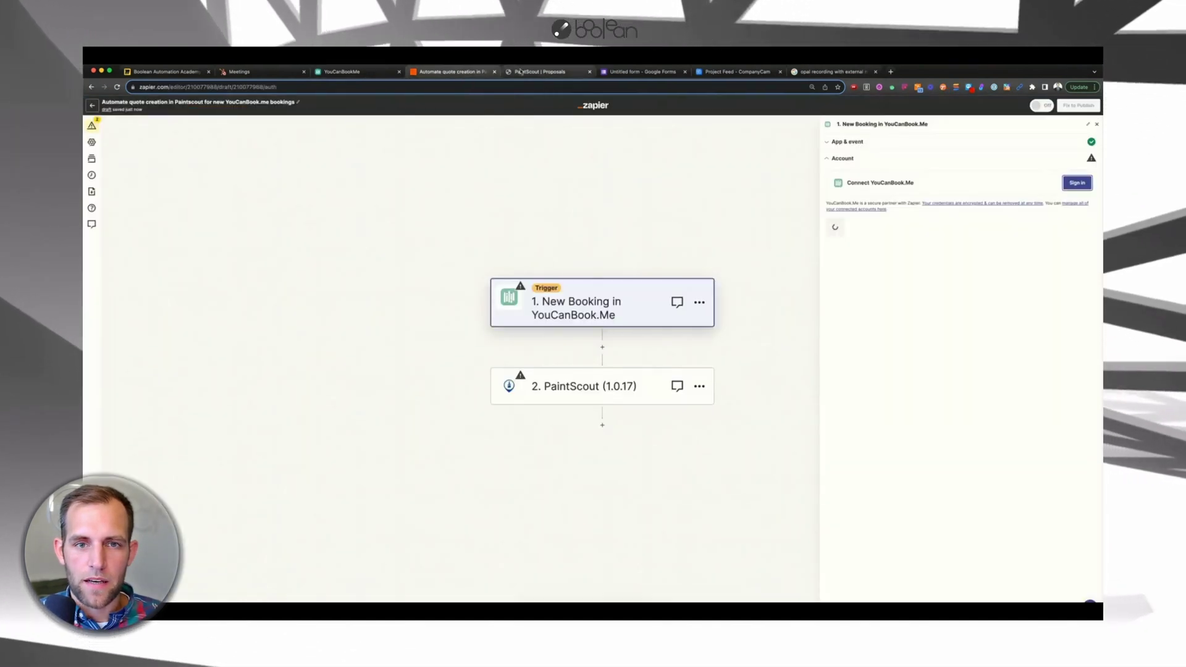
- Paste the API key to connect the YouCanBook.me account and continue to trigger settings
{"action": "left_click", "coordinate": [502, 339]}
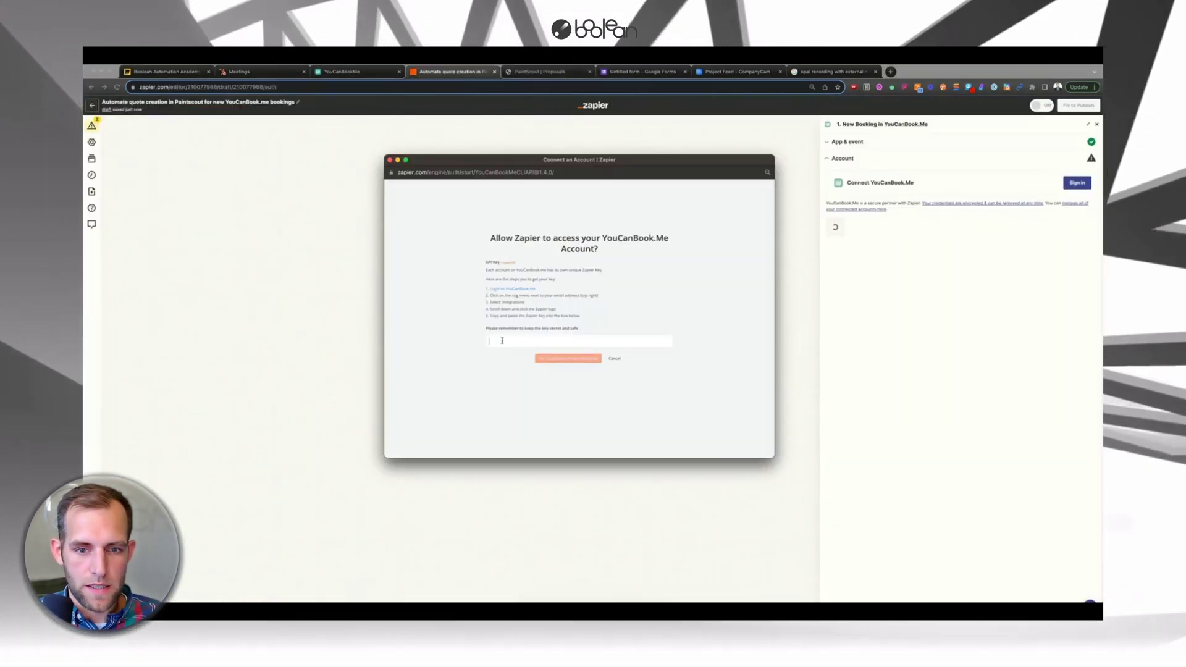
{"action": "key", "text": "super+v"}
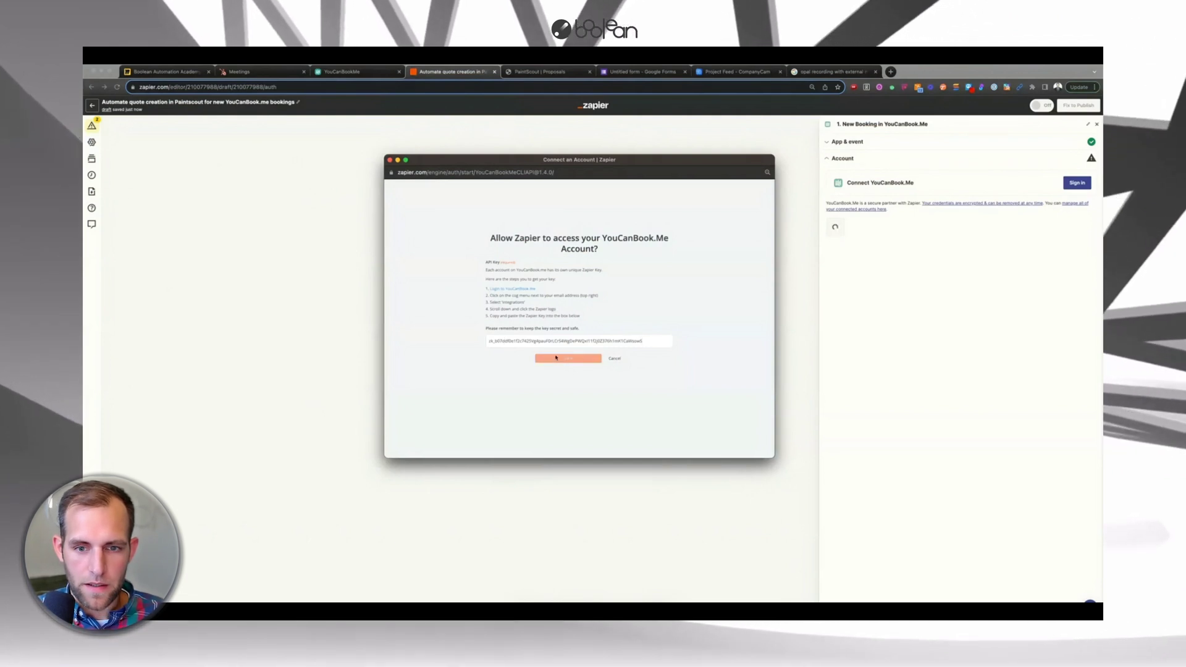
{"action": "key", "text": "Return"}
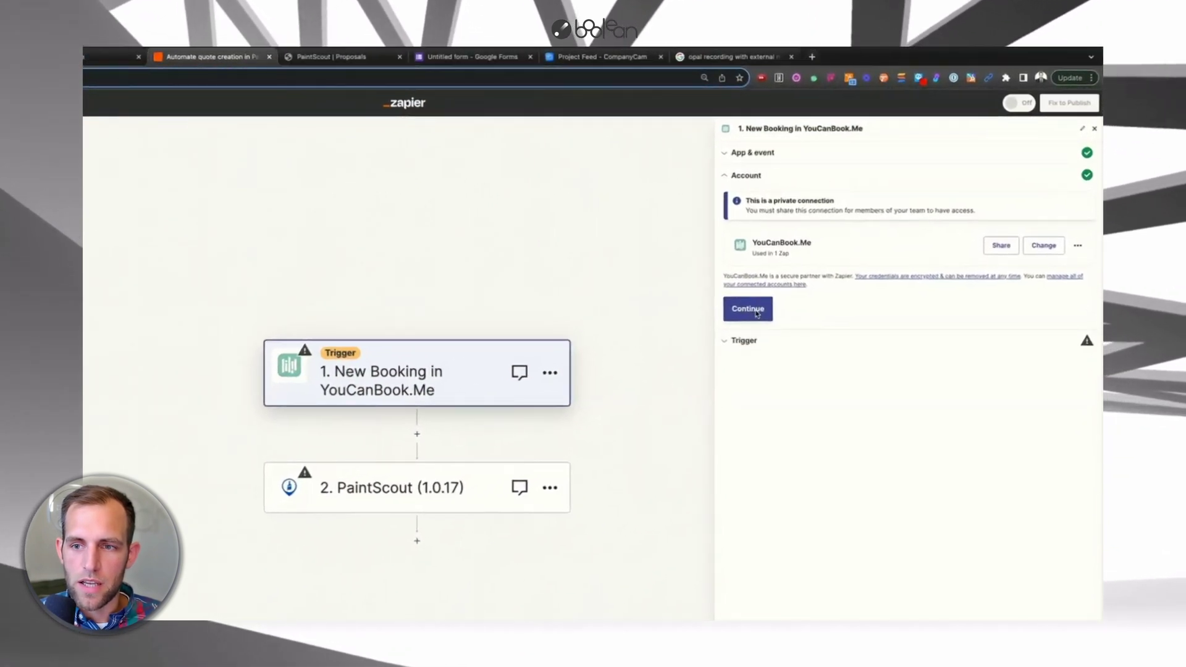
{"action": "left_click", "coordinate": [748, 309]}
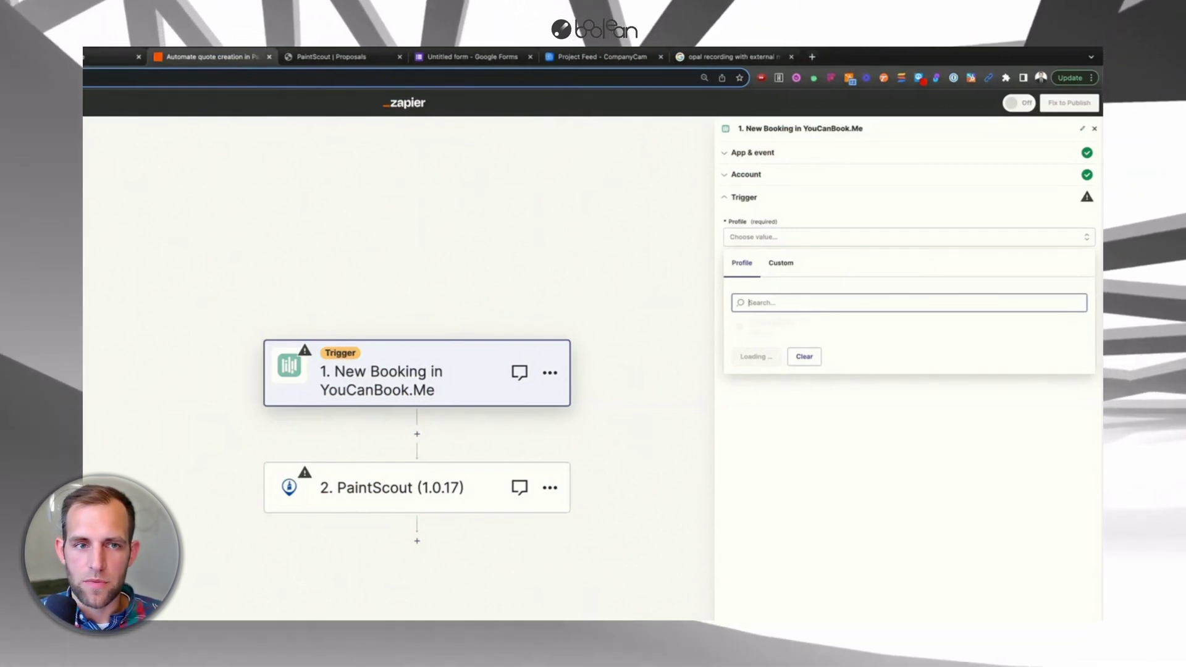
- Compare the booking form questions of the first booking page and the chris-31 page
{"action": "left_click", "coordinate": [337, 71]}
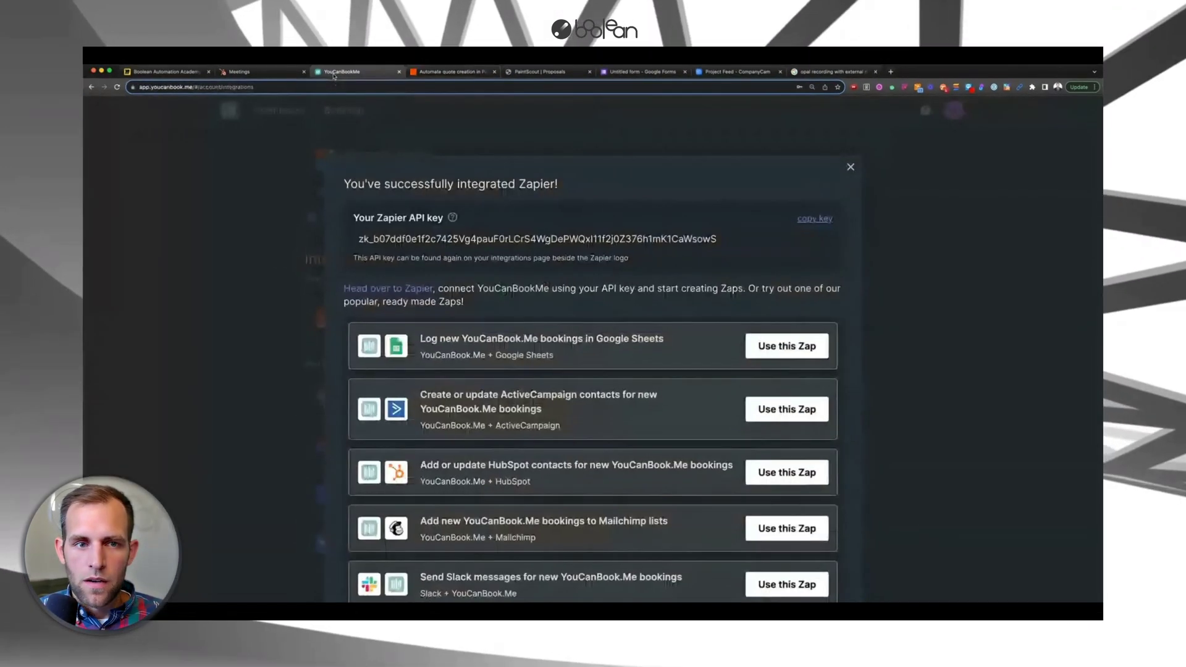
{"action": "left_click", "coordinate": [857, 167]}
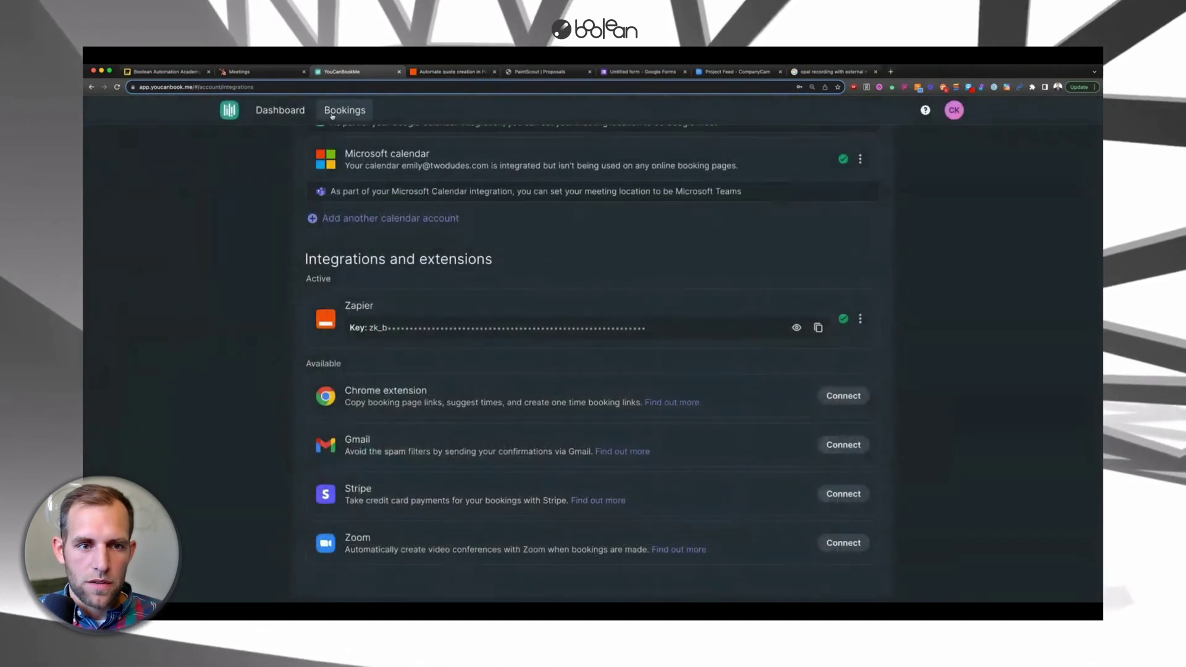
{"action": "left_click", "coordinate": [334, 114]}
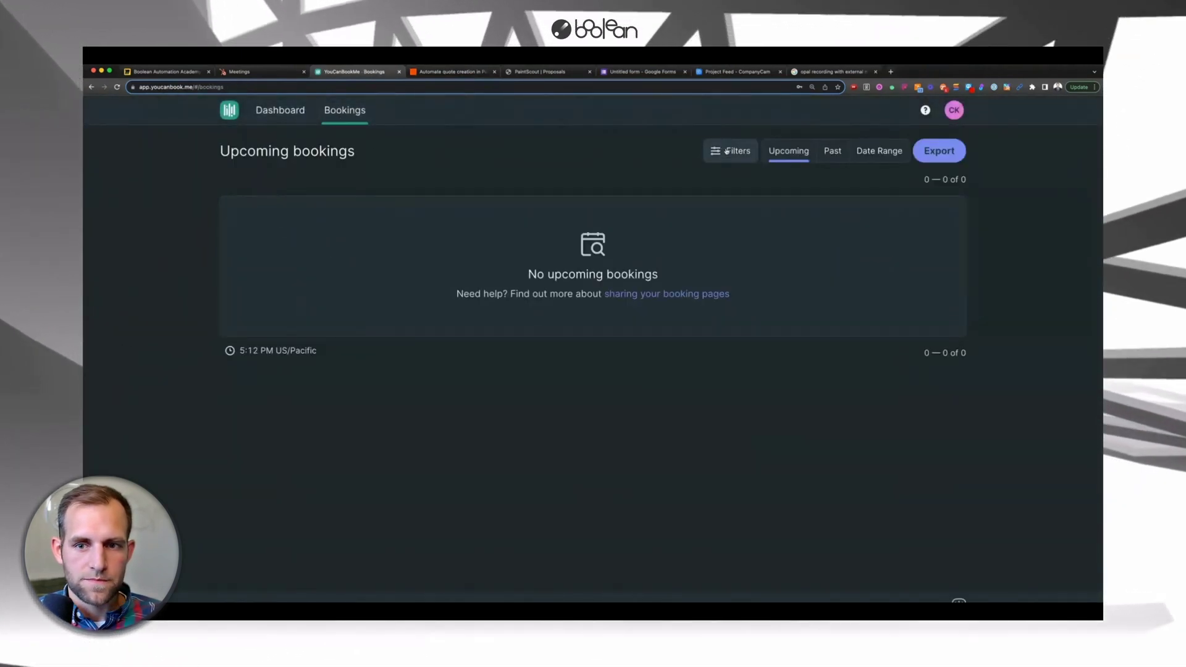
{"action": "left_click", "coordinate": [280, 110]}
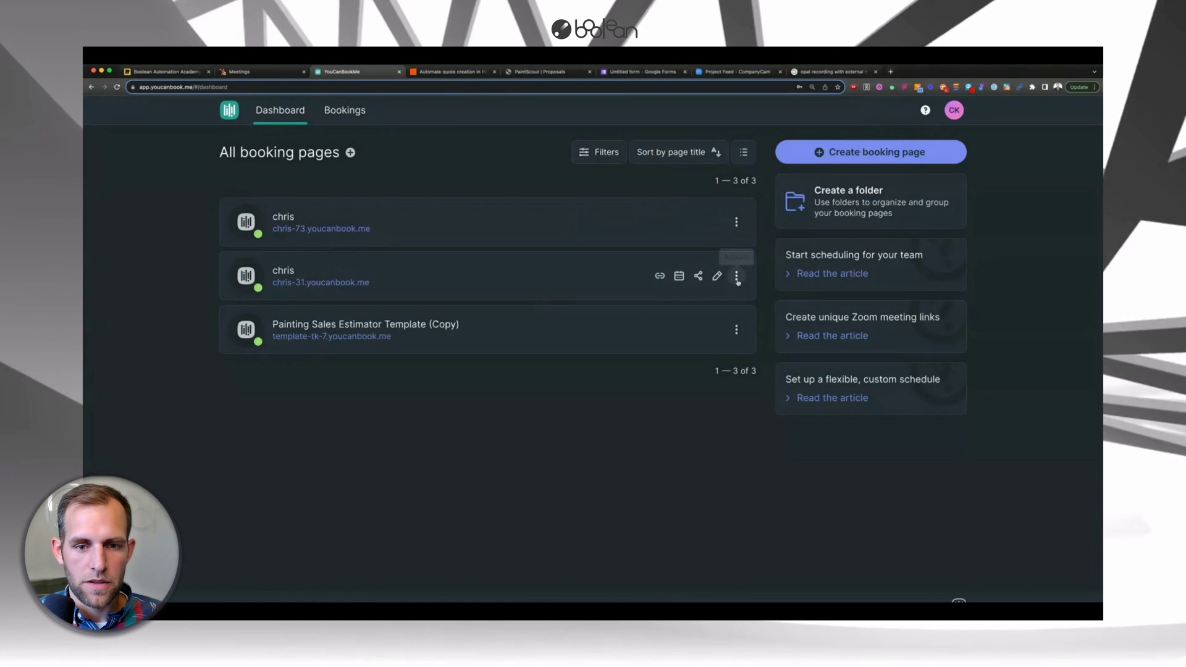
{"action": "left_click", "coordinate": [716, 222]}
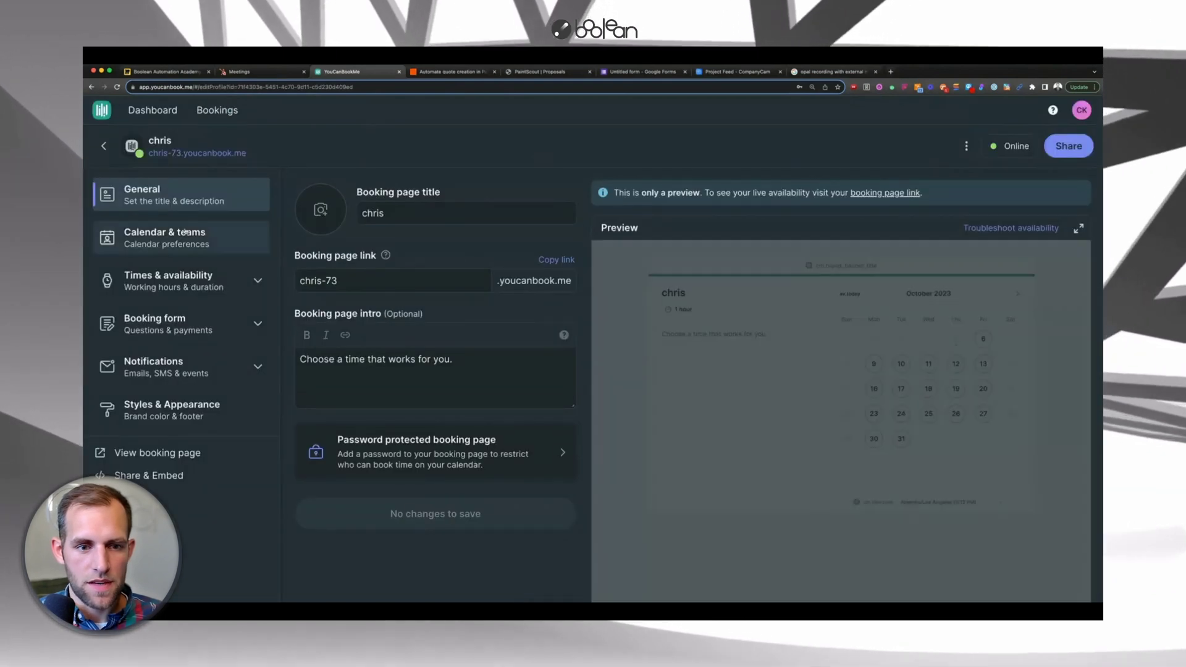
{"action": "left_click", "coordinate": [162, 323]}
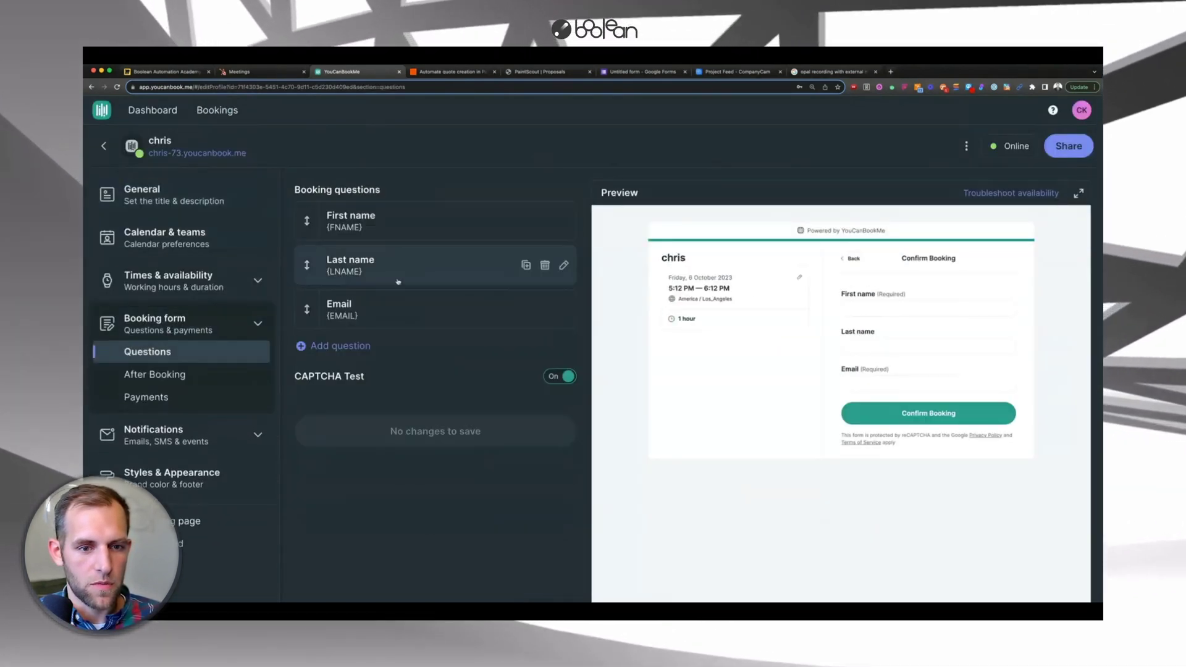
{"action": "left_click", "coordinate": [101, 111]}
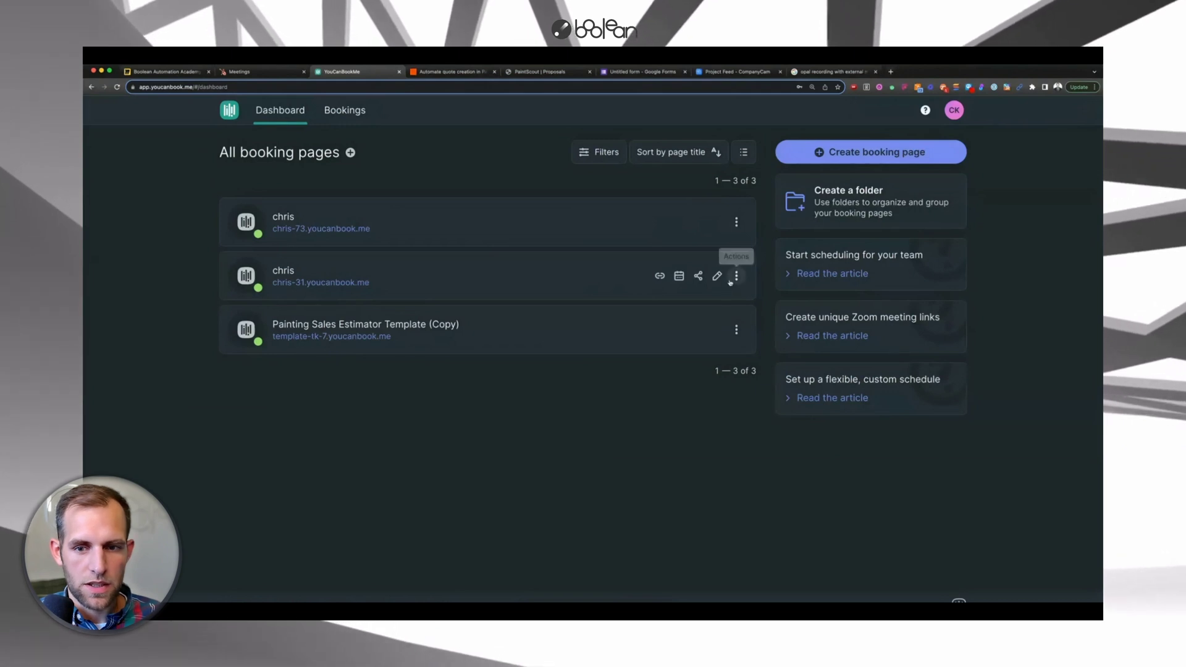
{"action": "left_click", "coordinate": [716, 275]}
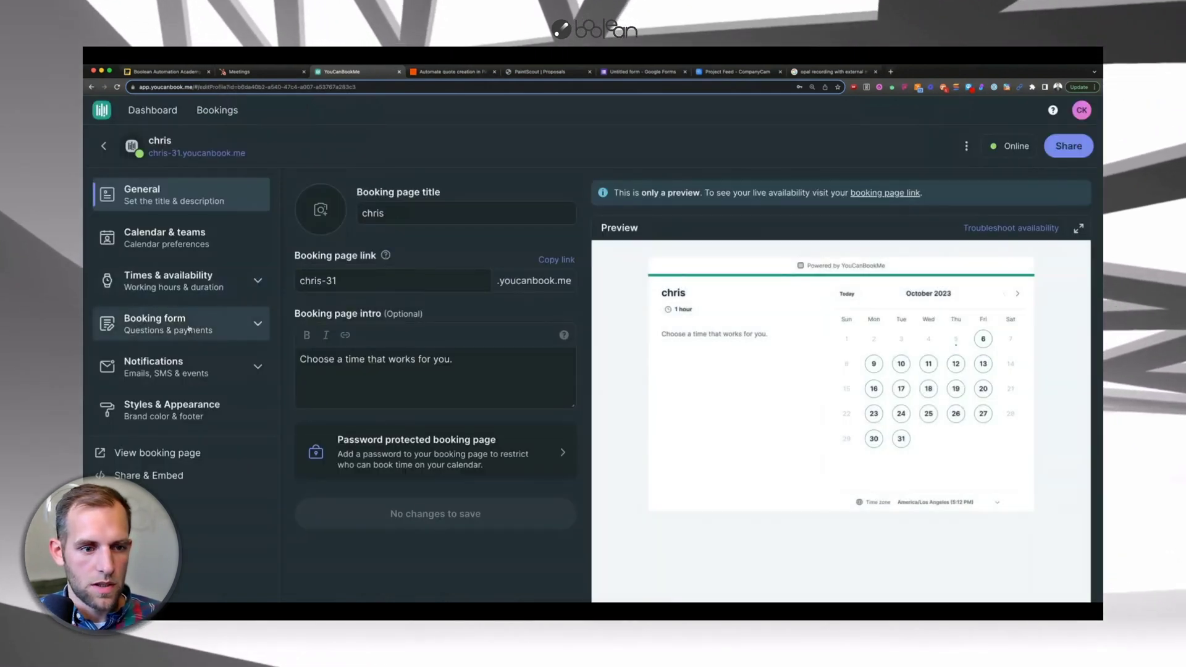
{"action": "left_click", "coordinate": [189, 330]}
{"action": "left_click", "coordinate": [102, 111]}
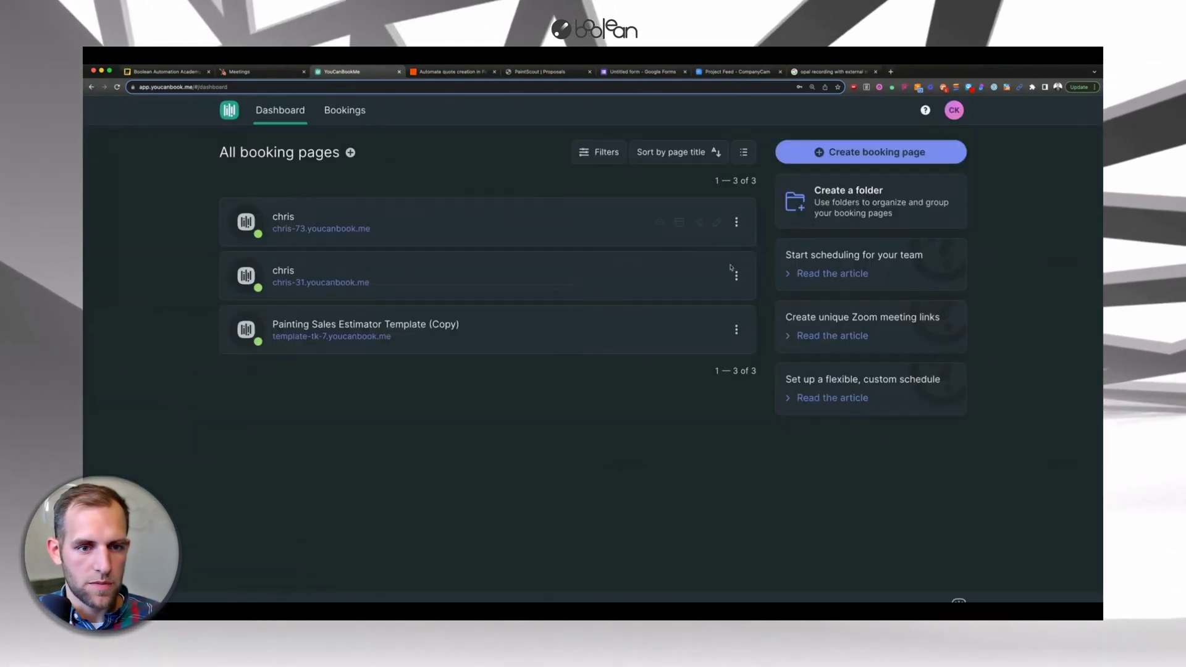
- Permanently delete the chris-73 booking page, acknowledging it cannot be undone
{"action": "left_click", "coordinate": [736, 222]}
{"action": "left_click", "coordinate": [709, 365]}
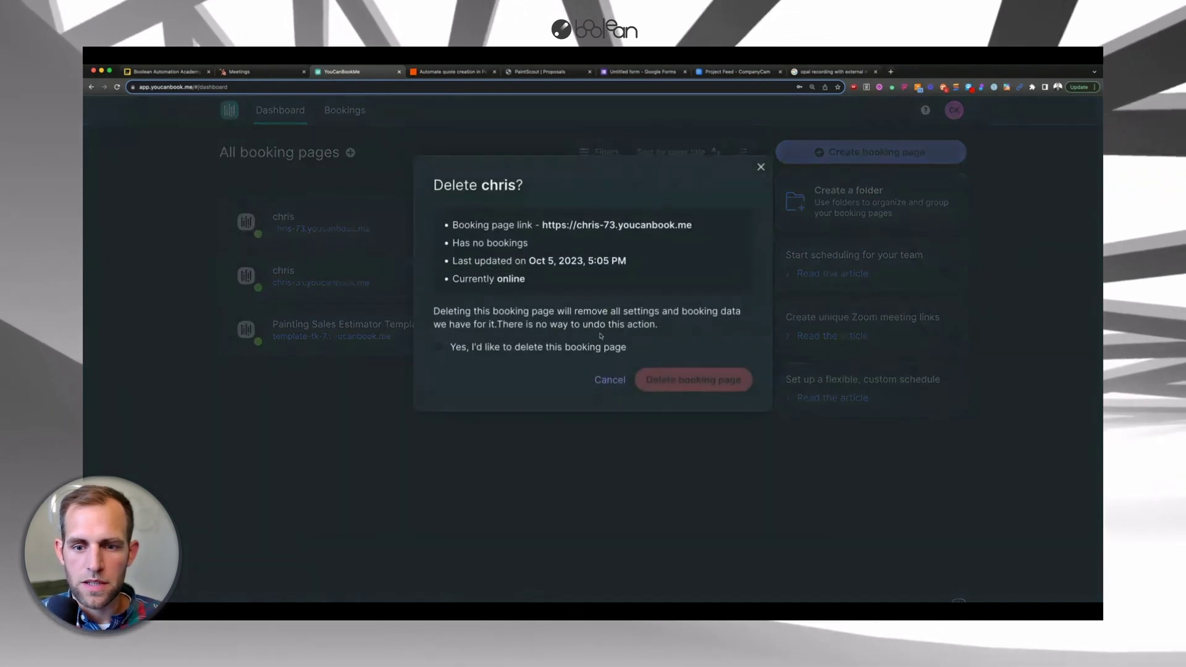
{"action": "left_click", "coordinate": [440, 347]}
{"action": "left_click", "coordinate": [655, 379]}
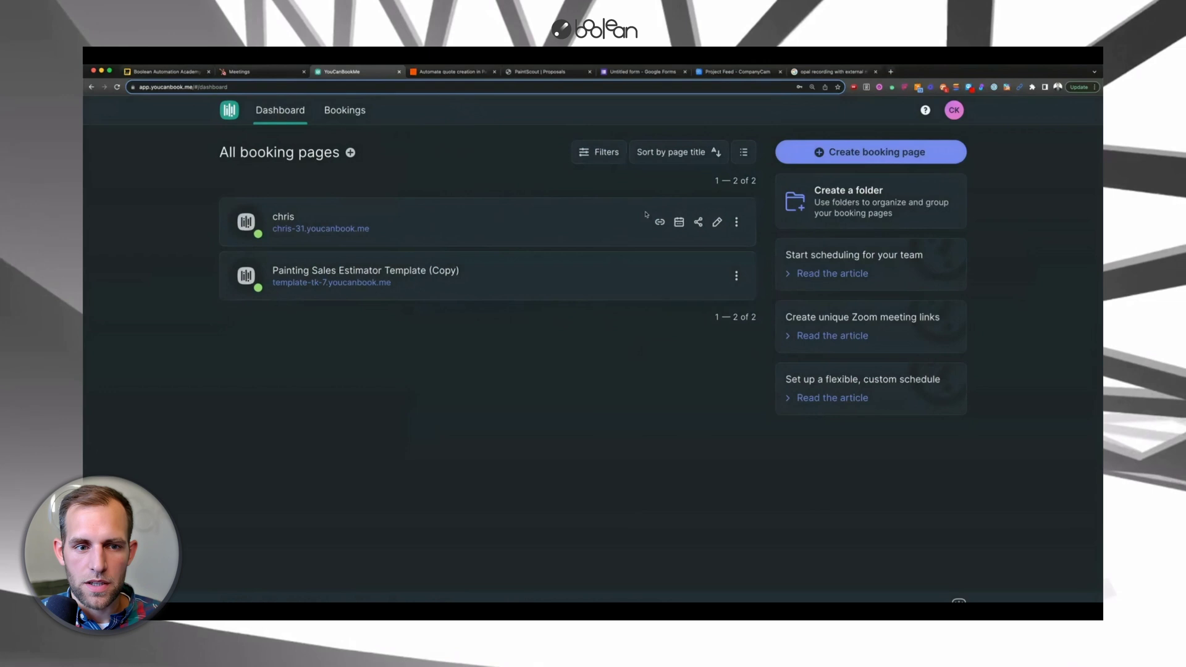
- Pick chris-31 as the Zapier trigger's booking profile, continue to the test, then return to YouCanBook.me
{"action": "left_click", "coordinate": [469, 71]}
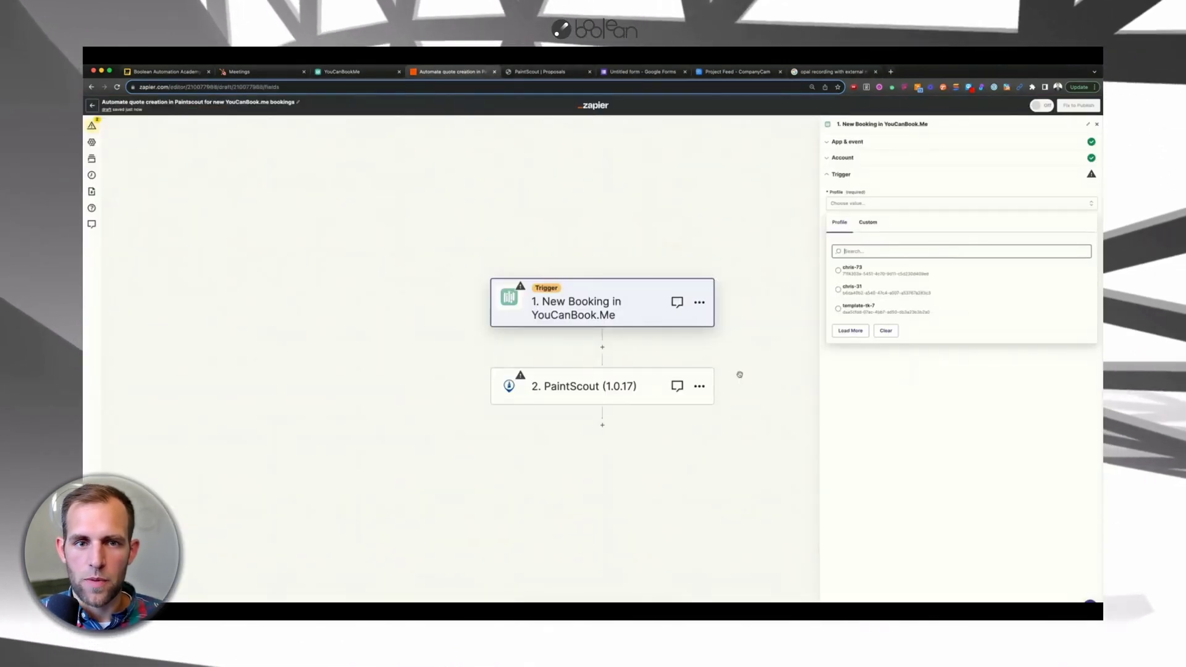
{"action": "left_click", "coordinate": [860, 292]}
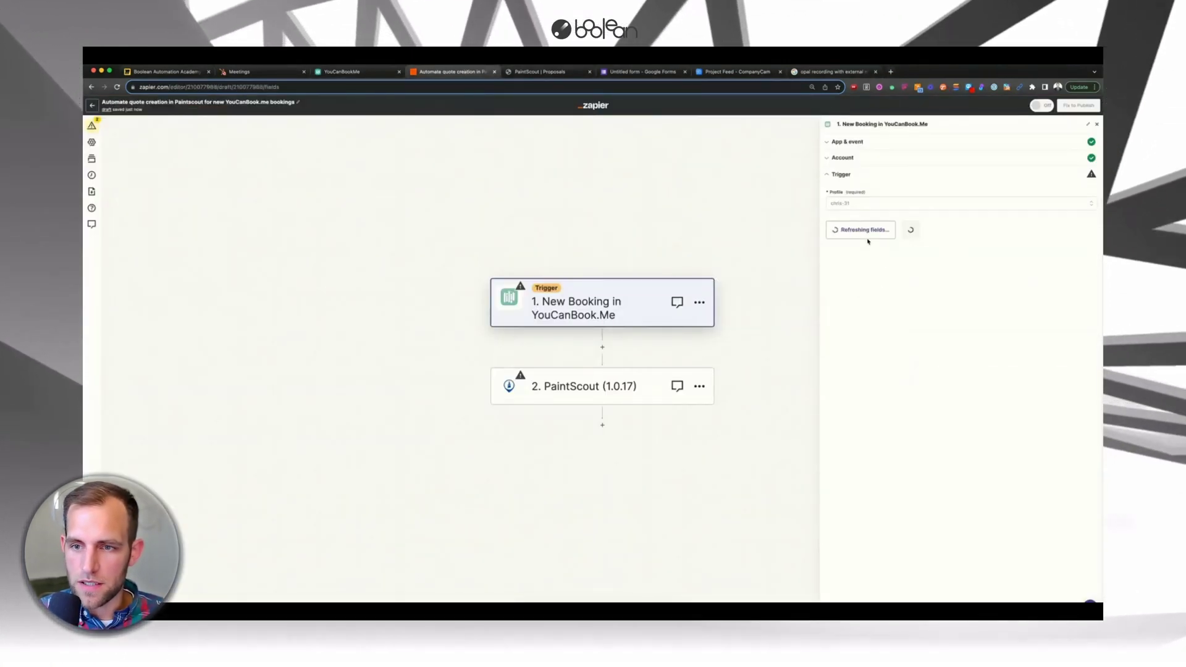
{"action": "left_click", "coordinate": [892, 235]}
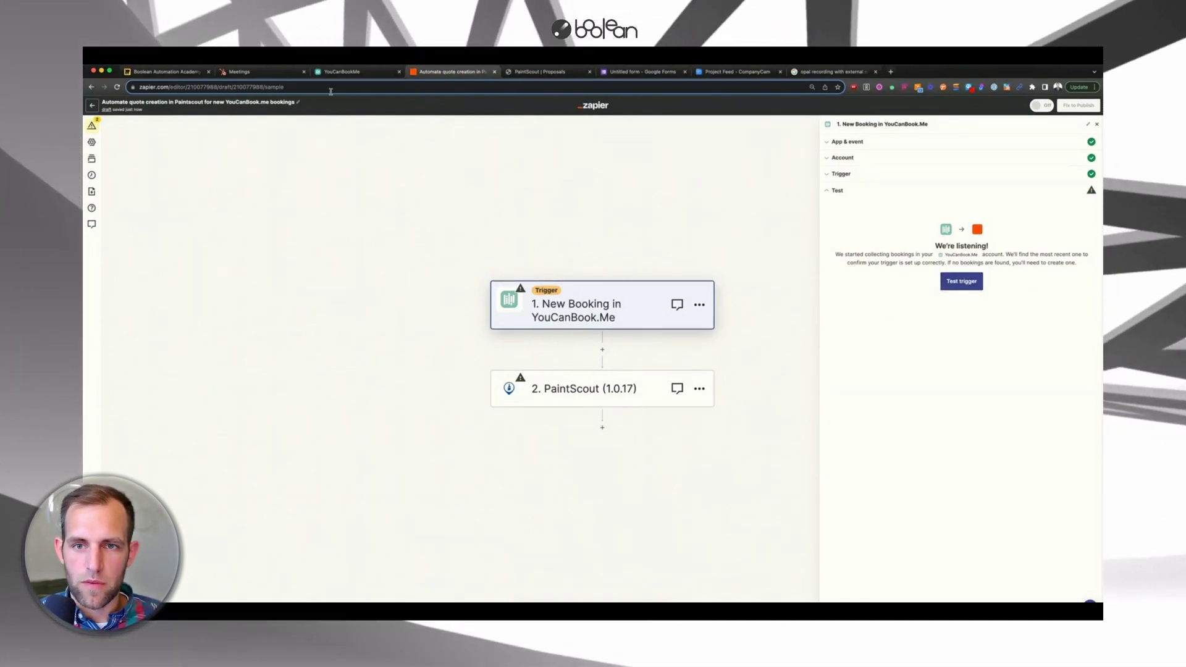
{"action": "left_click", "coordinate": [337, 74]}
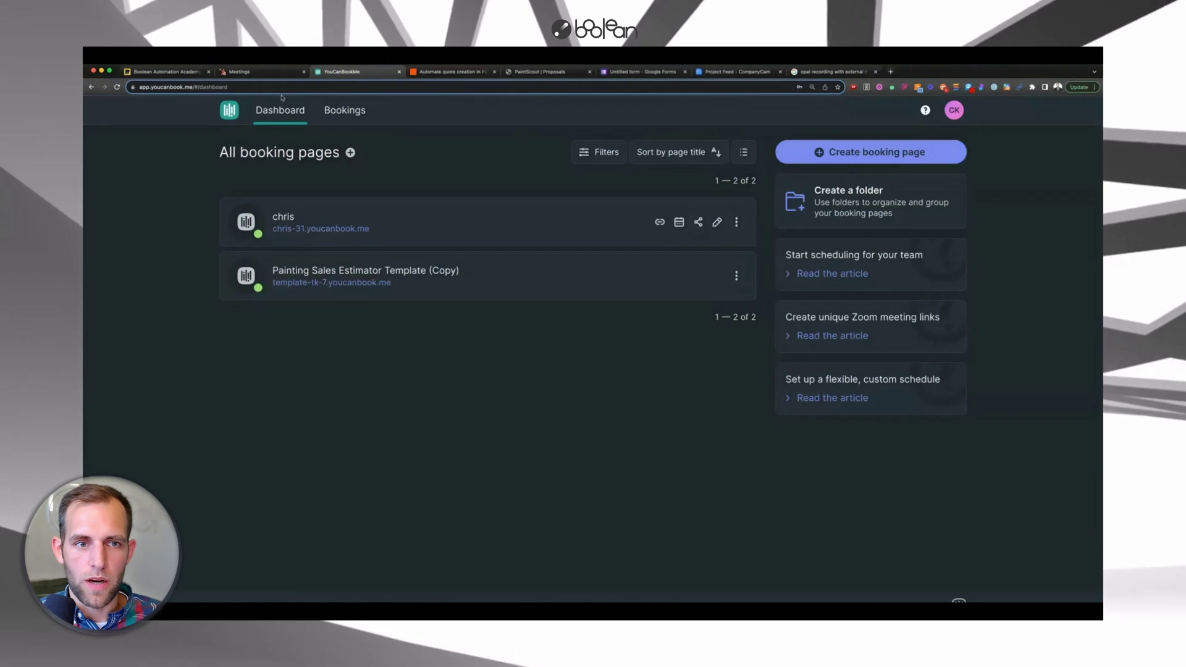
- On the live chris-31 booking page, pick Thursday 12 October at 11:00 AM
{"action": "left_click", "coordinate": [333, 228]}
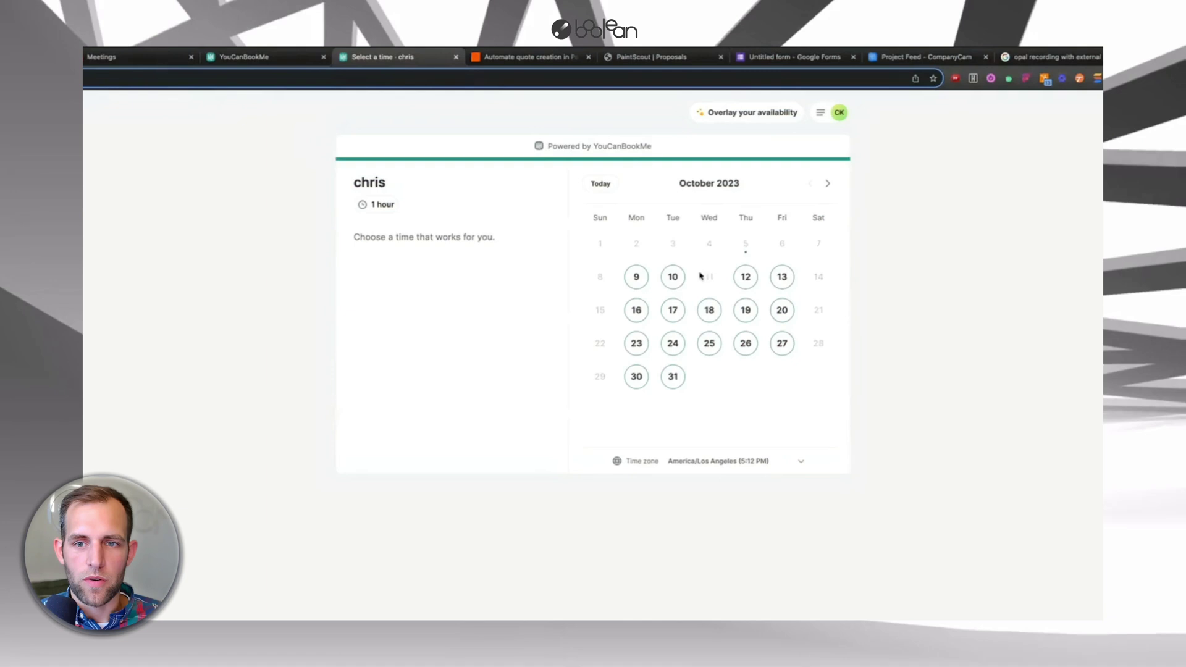
{"action": "left_click", "coordinate": [745, 277]}
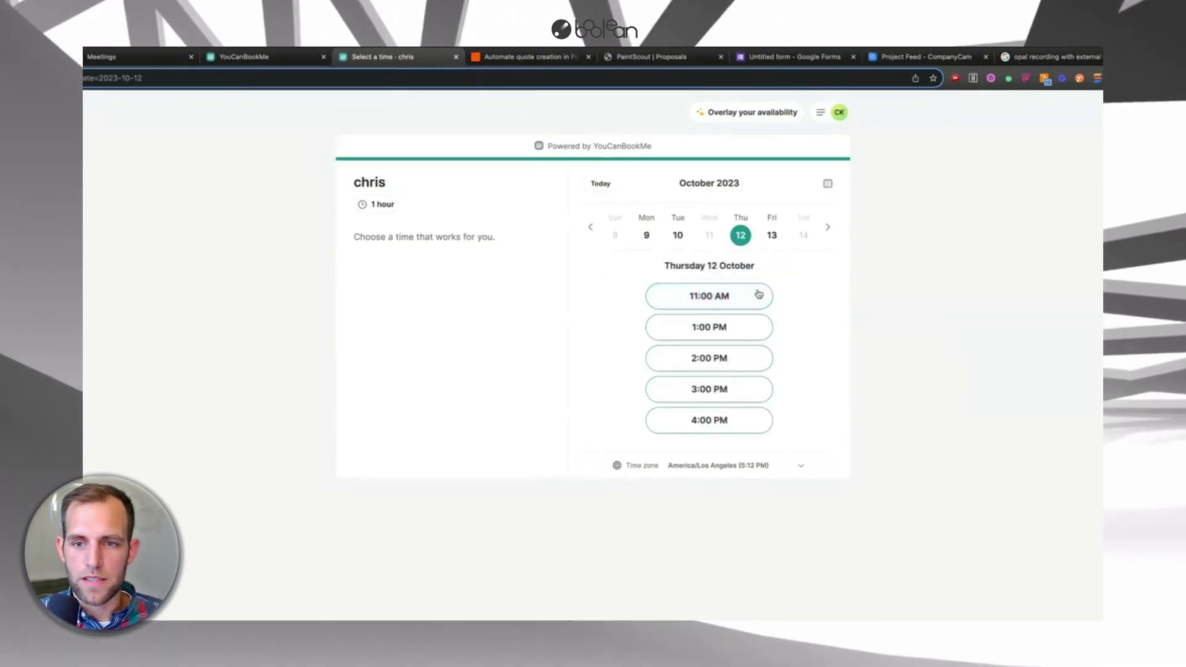
{"action": "left_click", "coordinate": [710, 296]}
- Enter the test customer's first and last name, e-mail, phone number and project type INT
{"action": "left_click", "coordinate": [652, 250]}
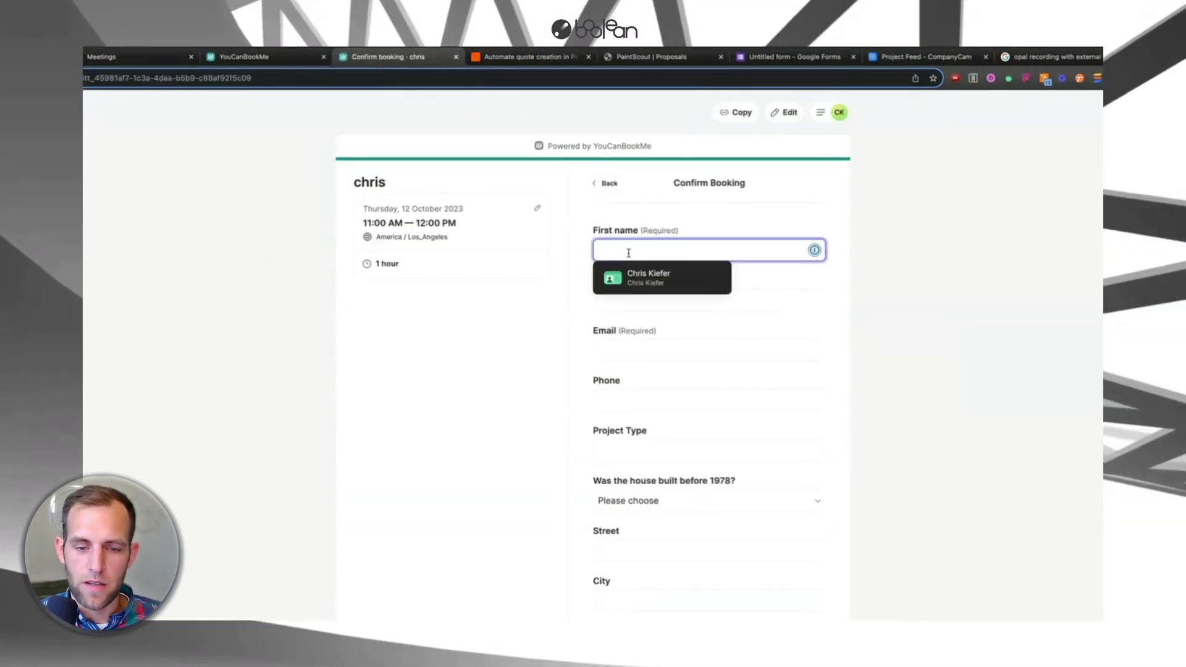
{"action": "type", "text": "Darth"}
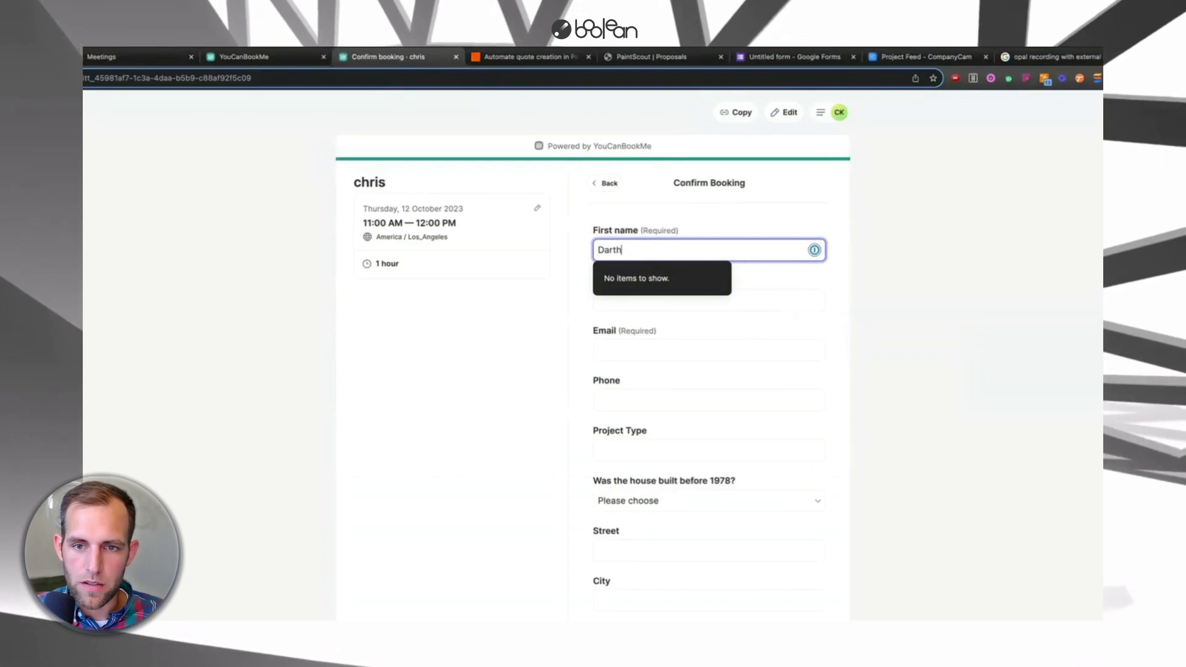
{"action": "left_click", "coordinate": [709, 300]}
{"action": "type", "text": "Vader"}
{"action": "key", "text": "Tab"}
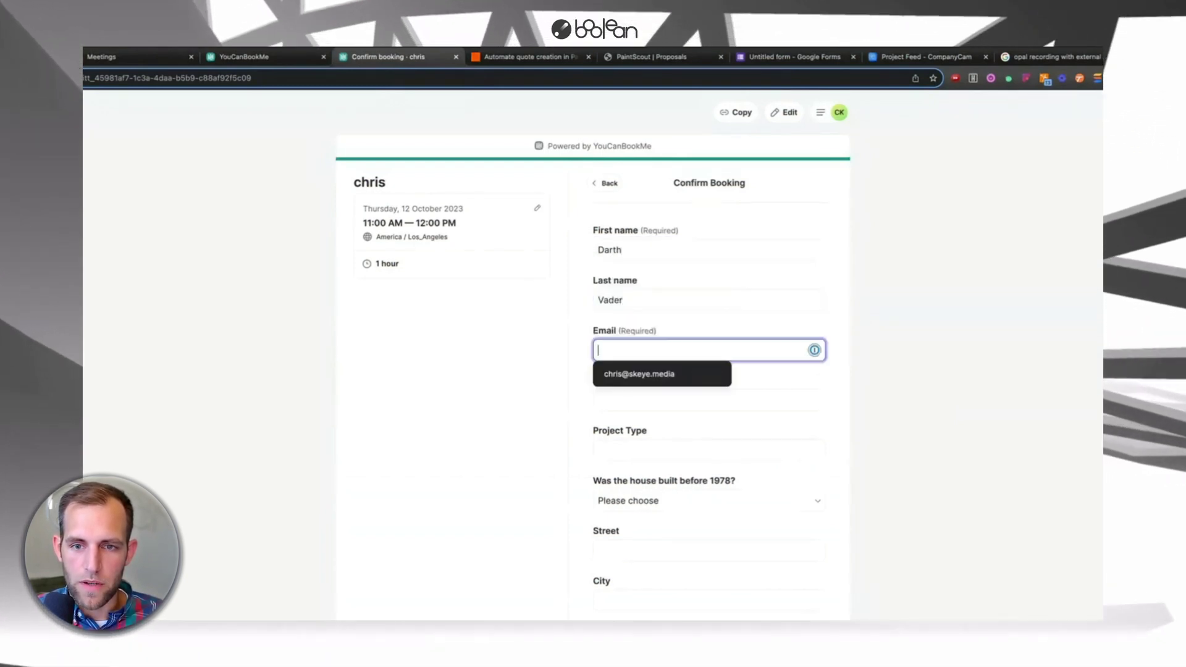
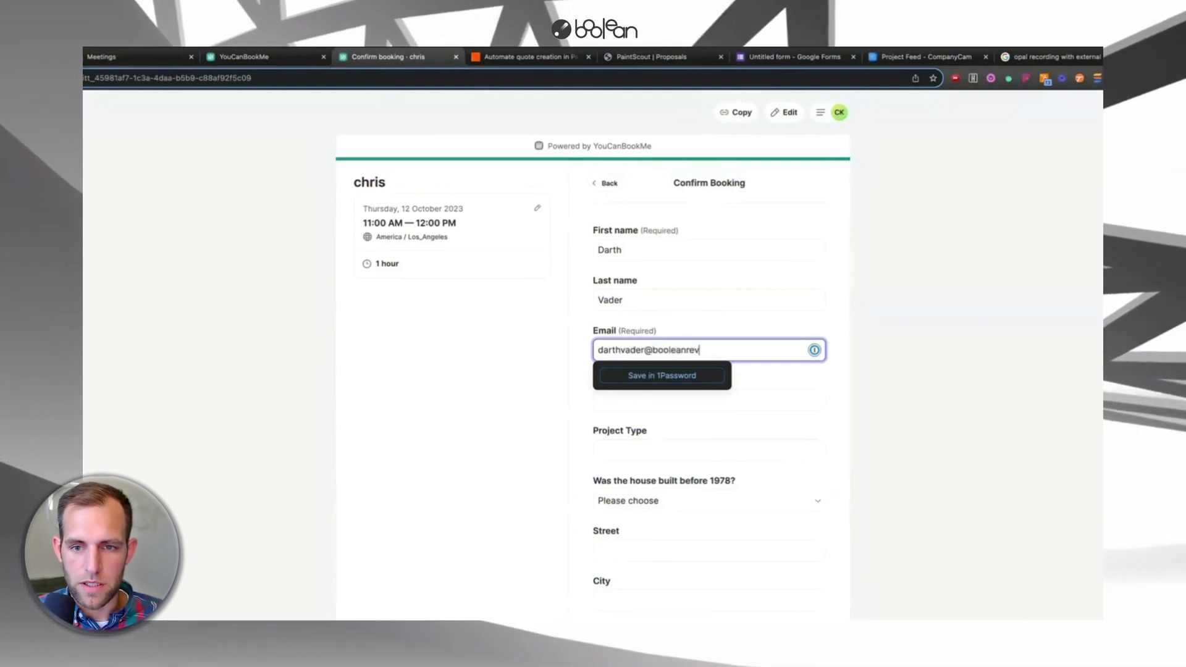
{"action": "key", "text": "Tab"}
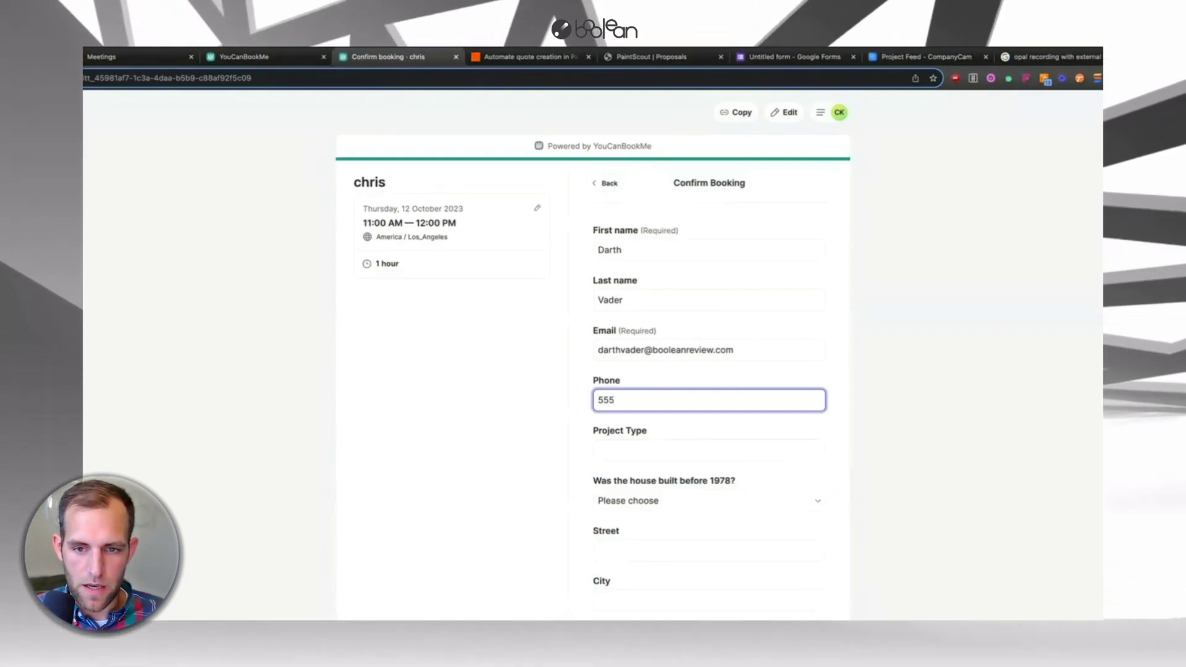
{"action": "type", "text": "55512345"}
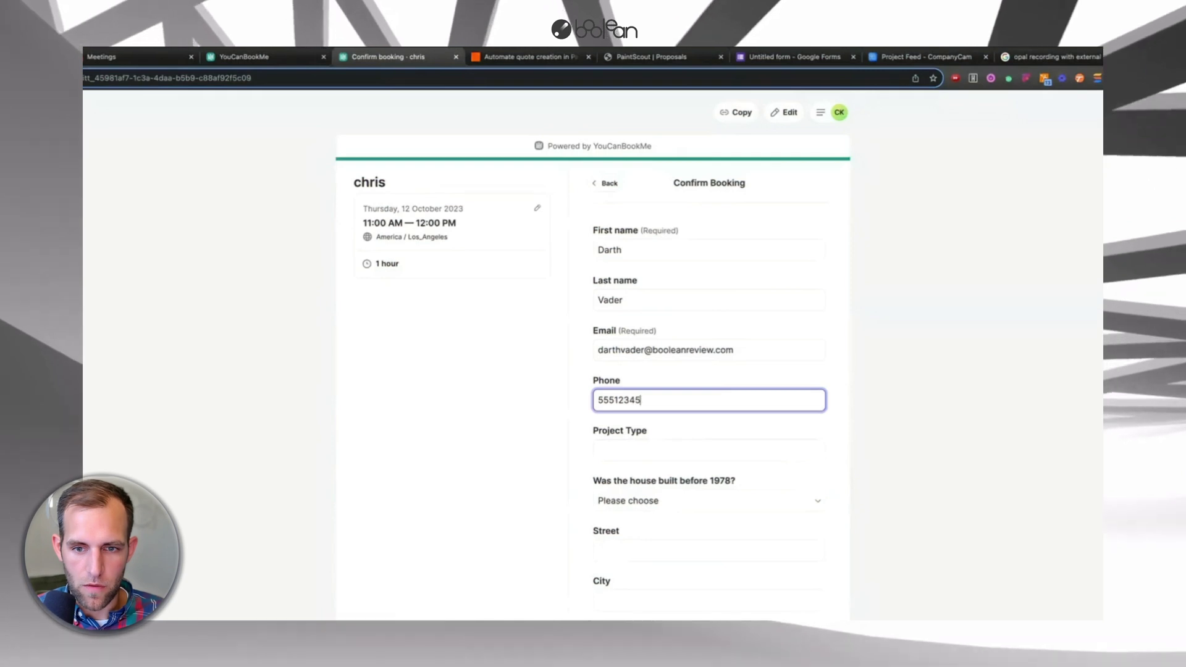
{"action": "type", "text": "678"}
{"action": "key", "text": "Tab"}
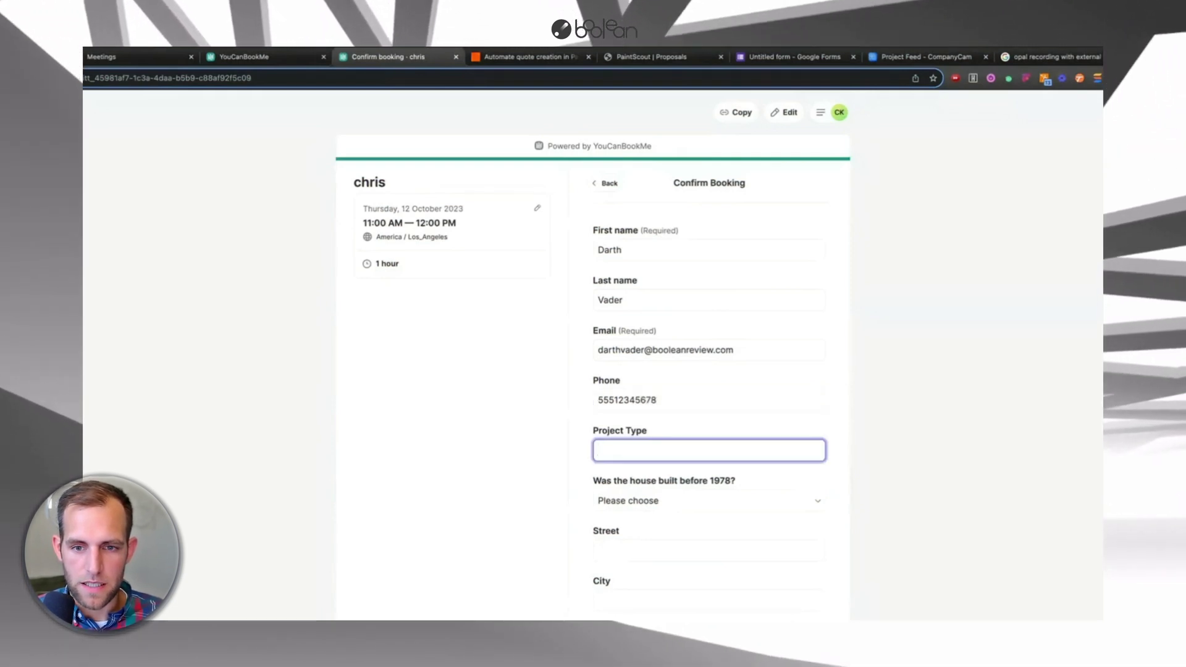
{"action": "type", "text": "INT"}
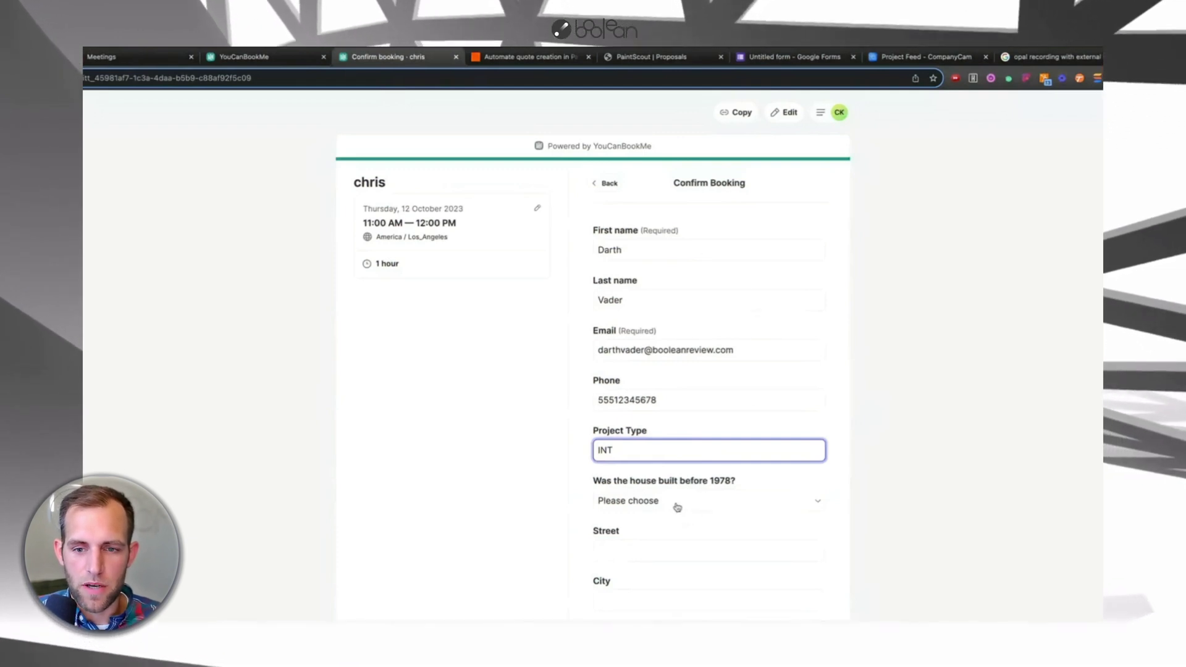
- Answer Yes to house built before 1978, fill in the customer's address, and confirm the booking
{"action": "left_click", "coordinate": [677, 507]}
{"action": "left_click", "coordinate": [661, 515]}
{"action": "left_click", "coordinate": [605, 550]}
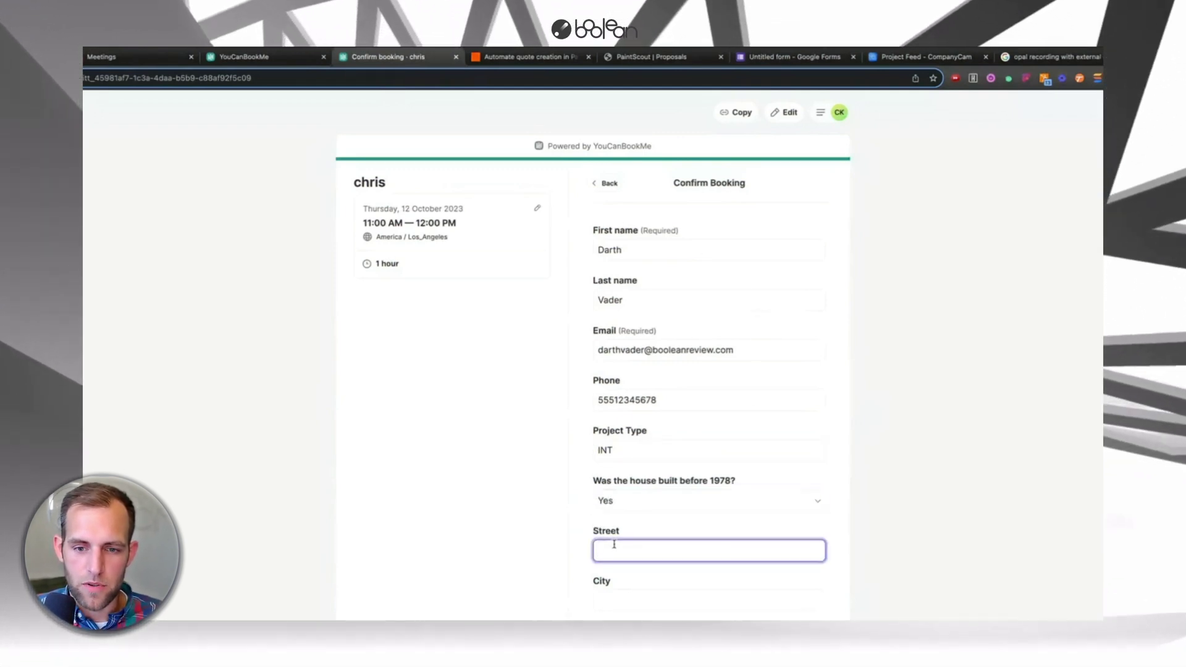
{"action": "type", "text": "123 E "}
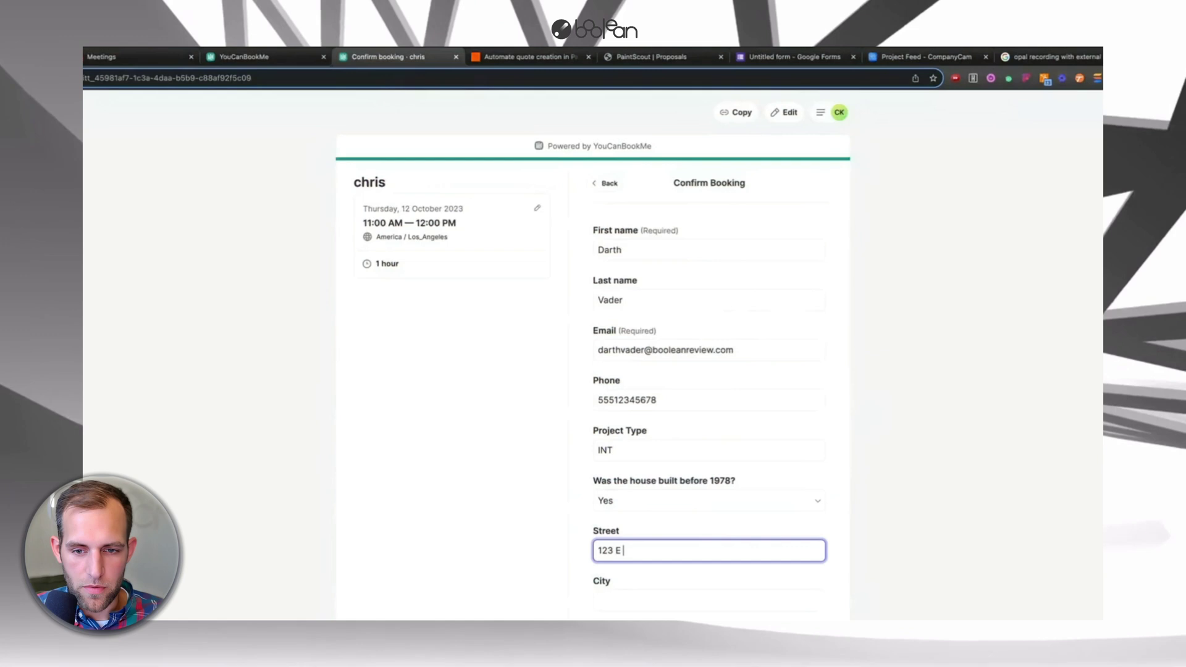
{"action": "type", "text": "Galaxy Way"}
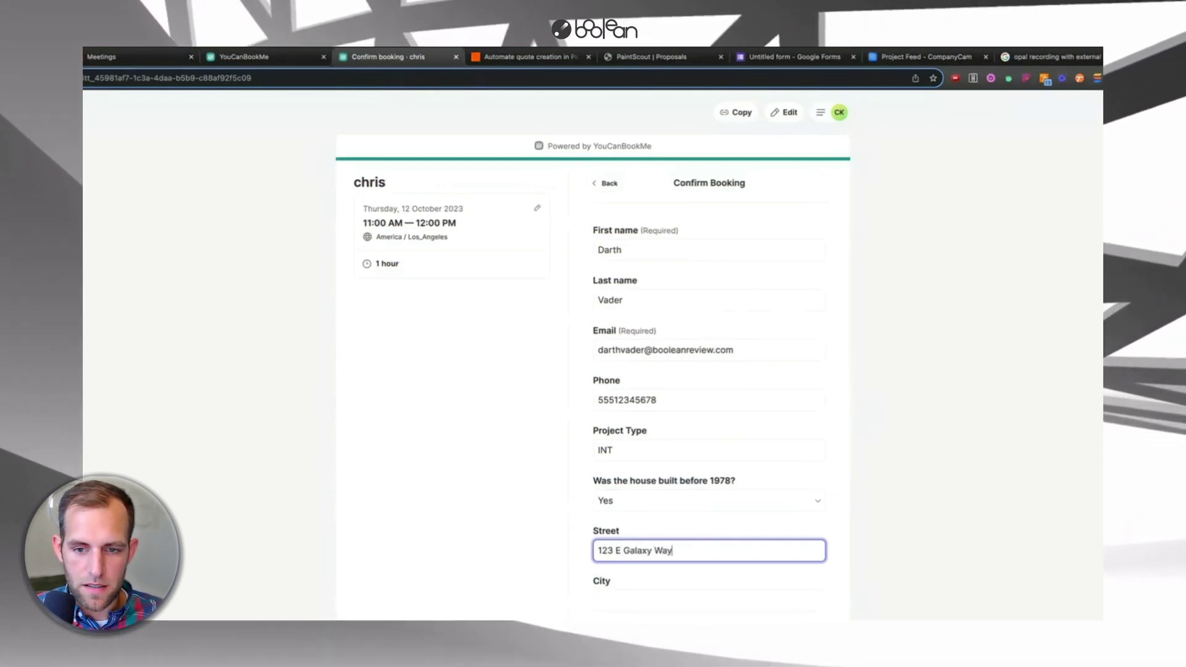
{"action": "key", "text": "Tab"}
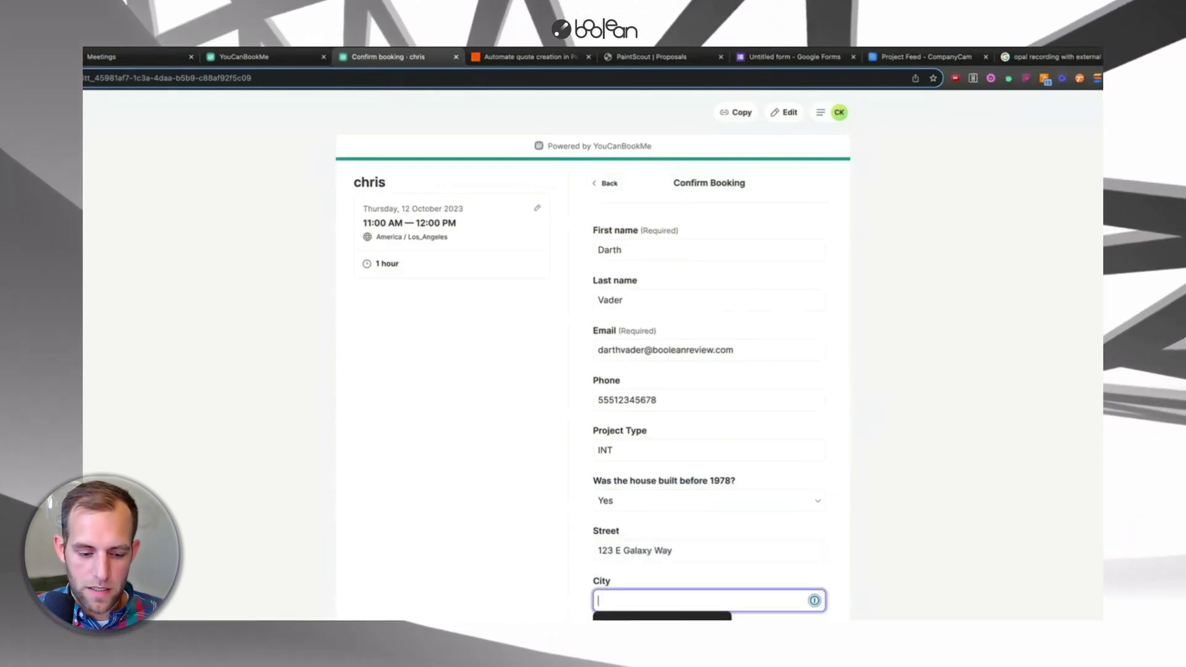
{"action": "type", "text": "N"}
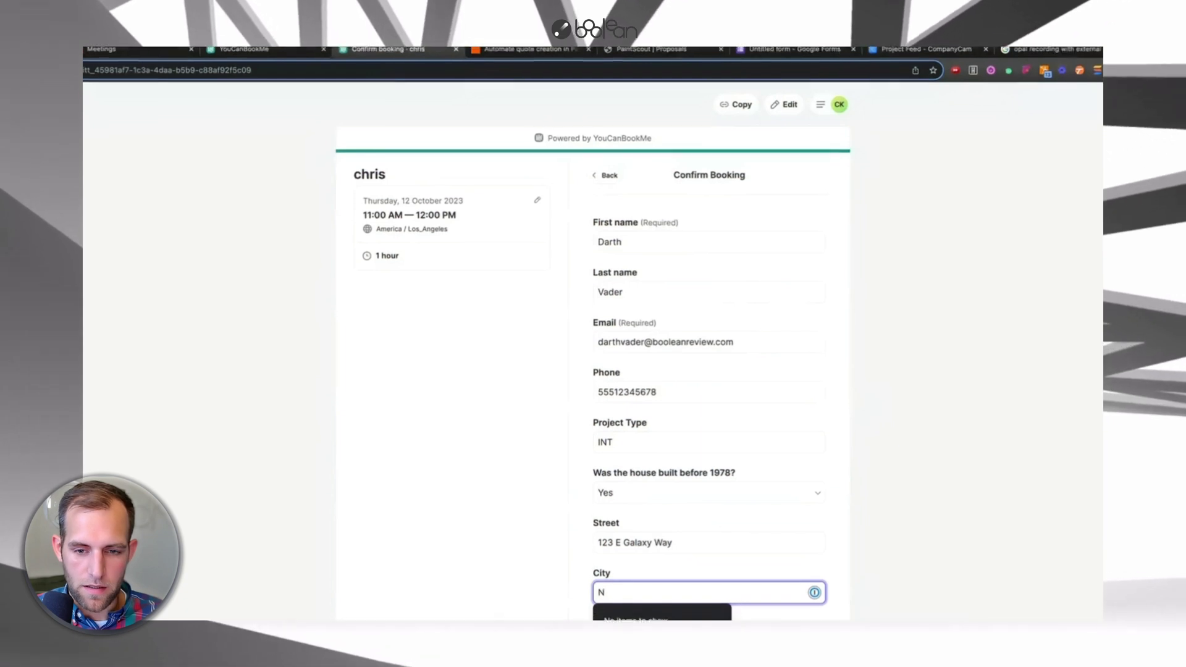
{"action": "type", "text": "aboo"}
{"action": "key", "text": "Tab"}
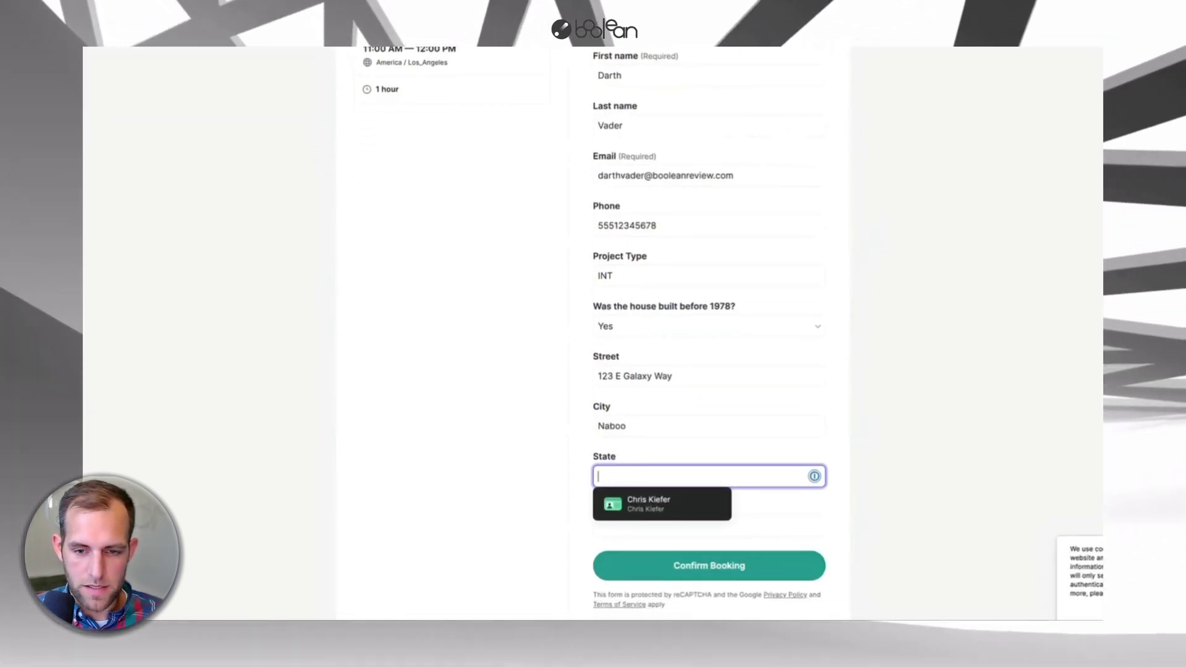
{"action": "type", "text": "ID"}
{"action": "key", "text": "Tab"}
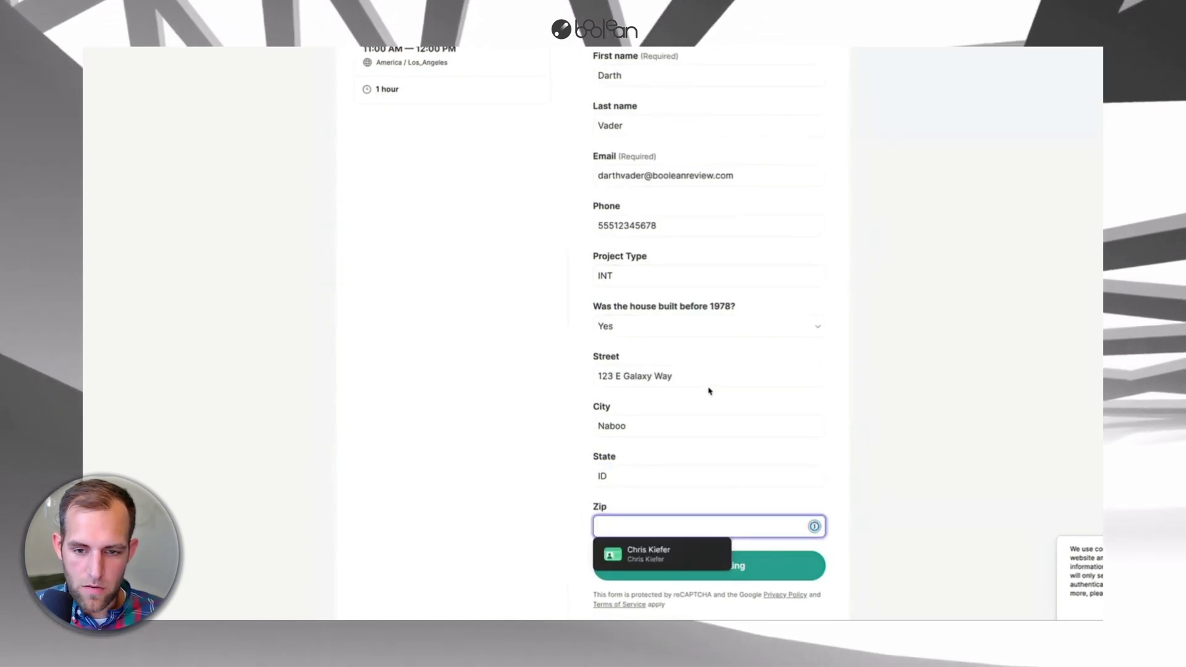
{"action": "type", "text": "12345"}
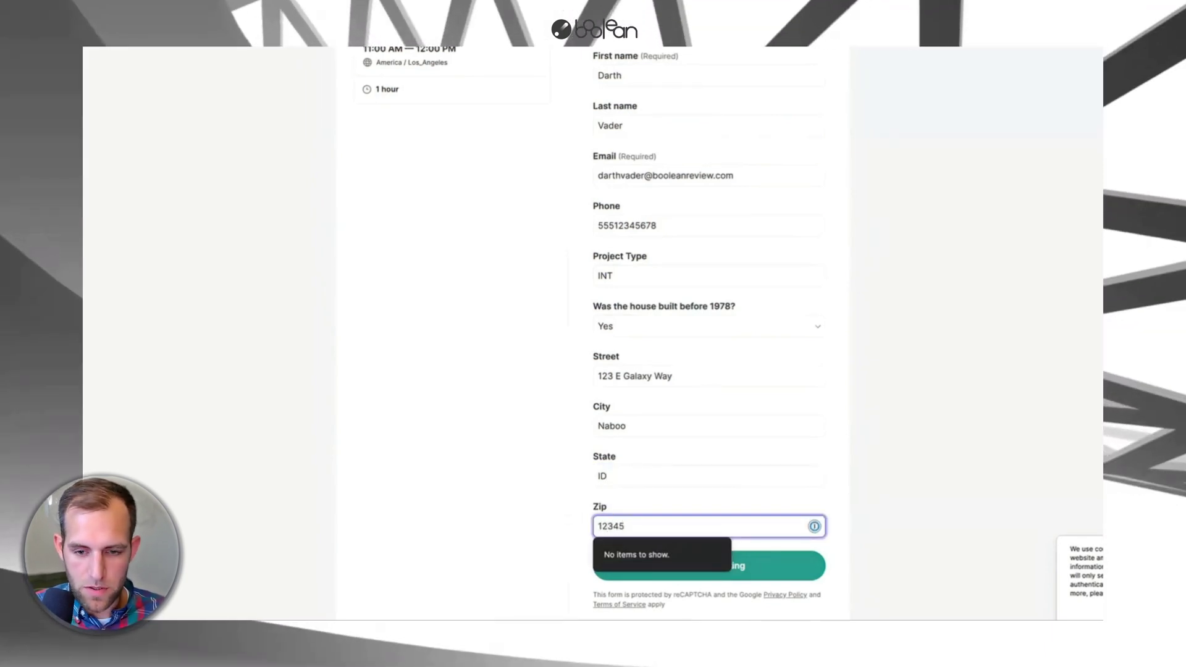
{"action": "left_click", "coordinate": [572, 501]}
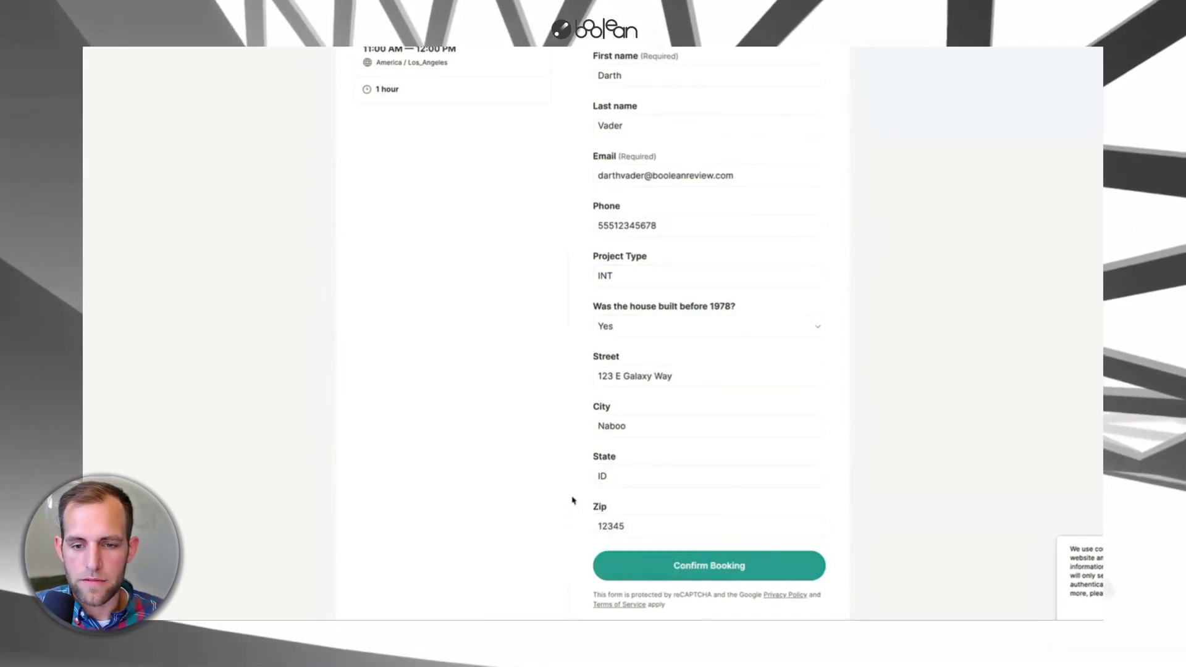
{"action": "left_click", "coordinate": [697, 568]}
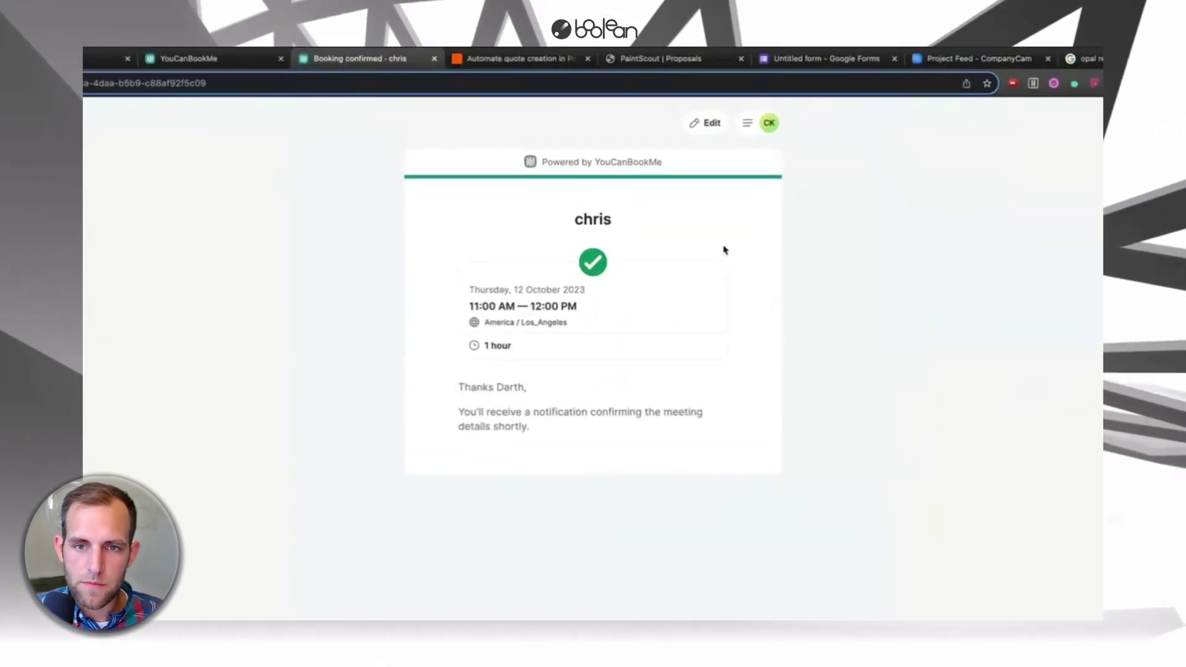
- Test the YouCanBook.me trigger to pull in the 12 October booking, then open the PaintScout step
{"action": "left_click", "coordinate": [503, 60]}
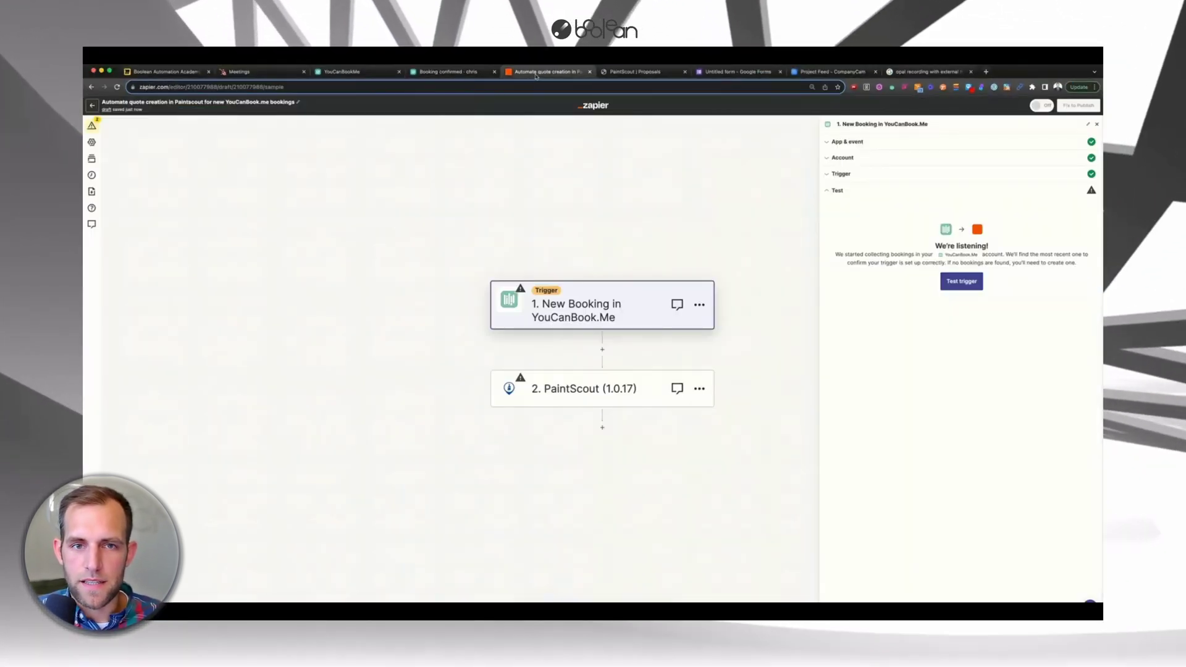
{"action": "left_click", "coordinate": [975, 285]}
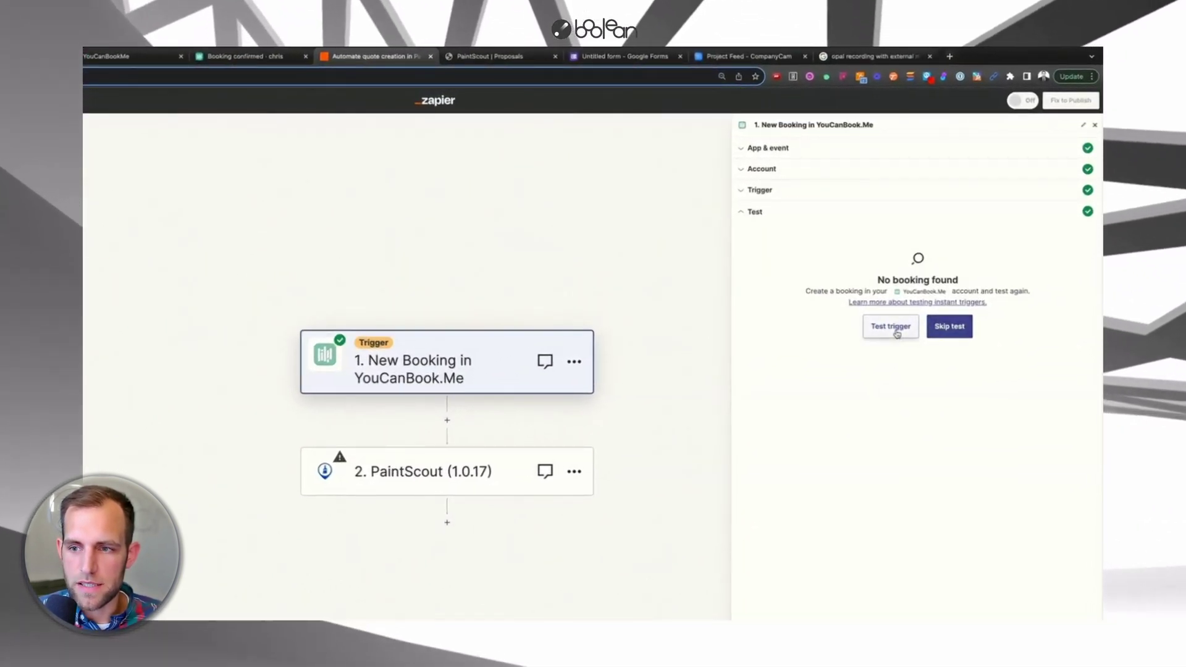
{"action": "left_click", "coordinate": [895, 329]}
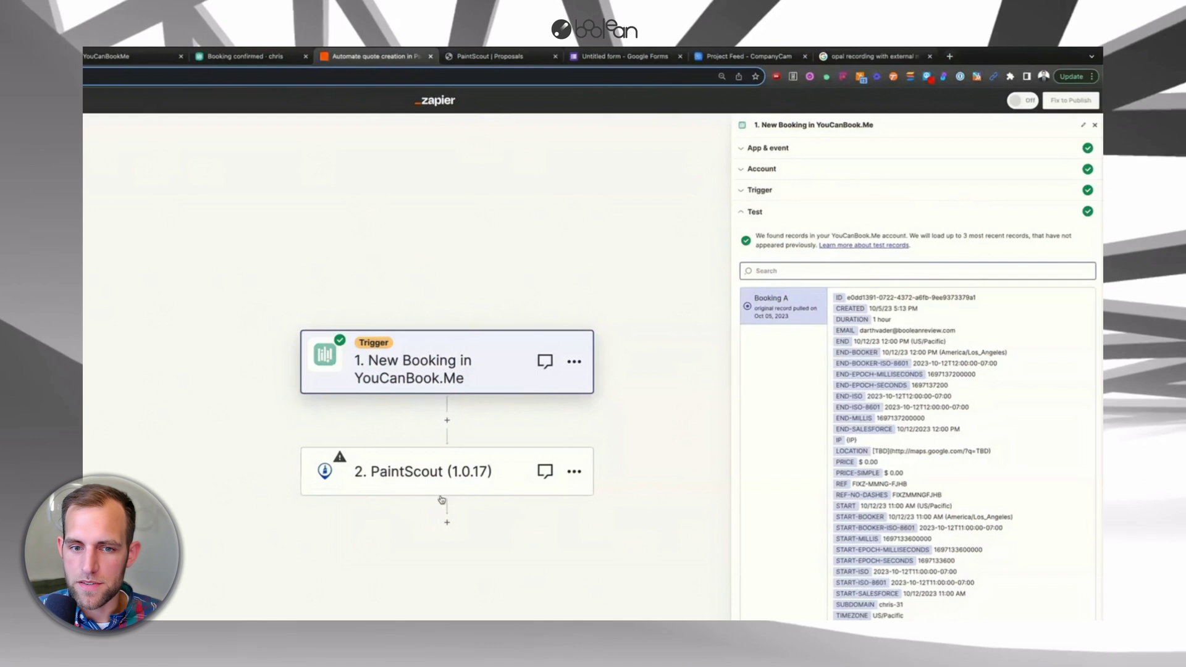
{"action": "left_click", "coordinate": [425, 486]}
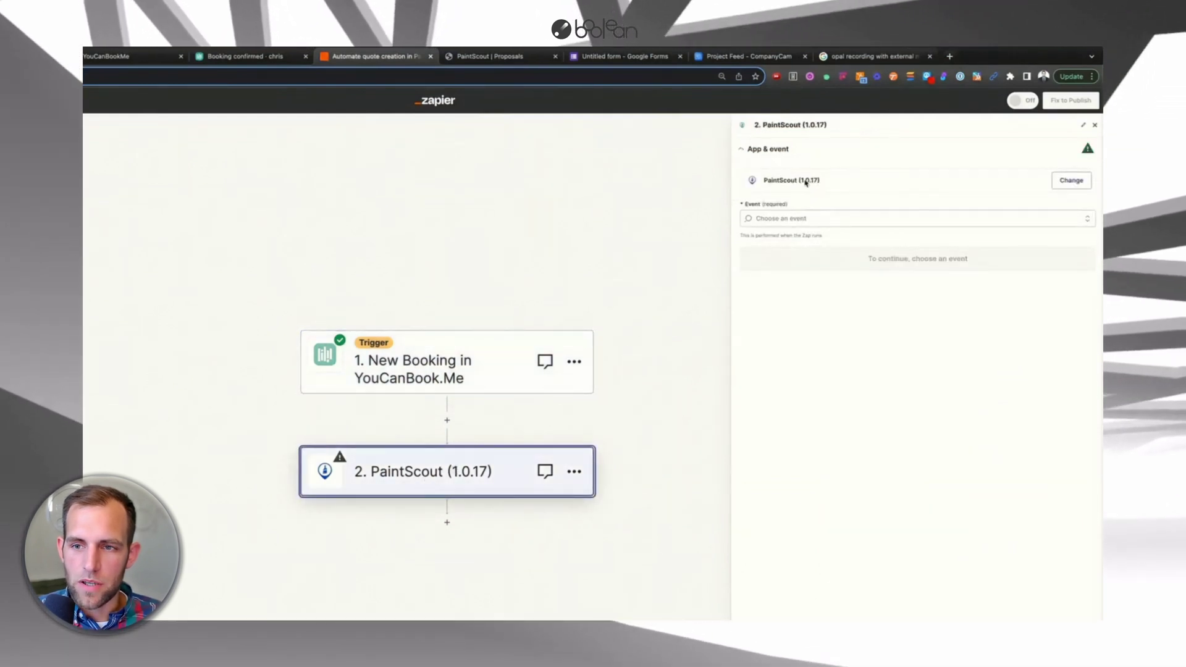
- Set the PaintScout step's event to Create Quote
{"action": "left_click", "coordinate": [775, 220]}
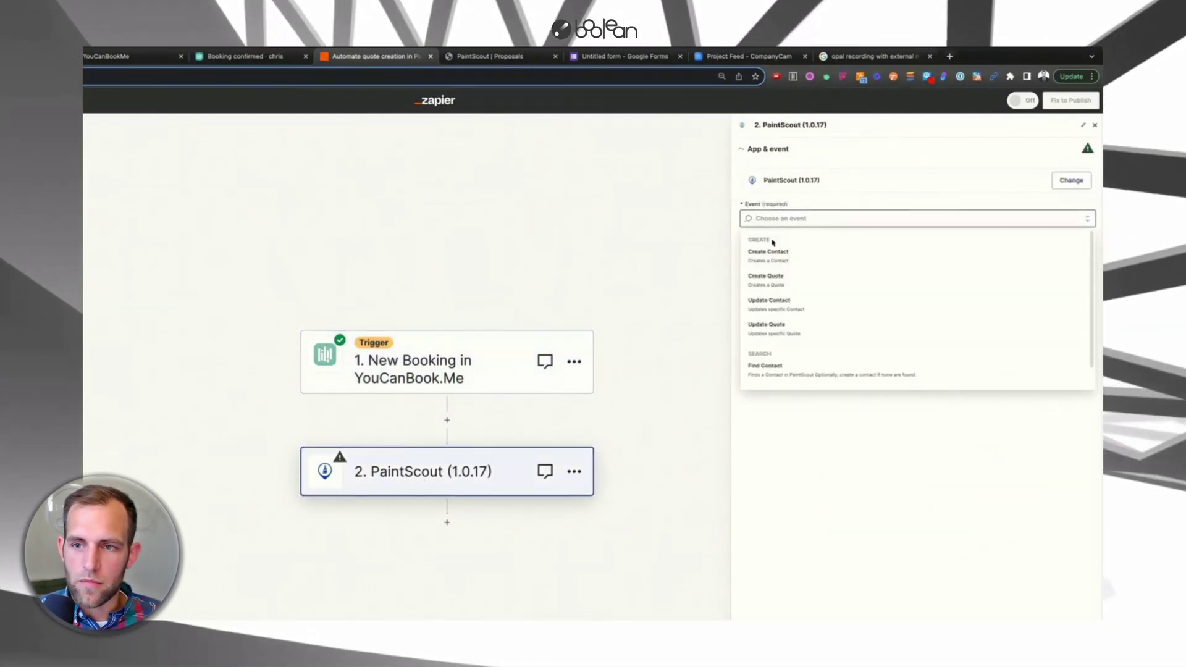
{"action": "scroll", "coordinate": [828, 357], "scroll_direction": "down", "scroll_amount": 1}
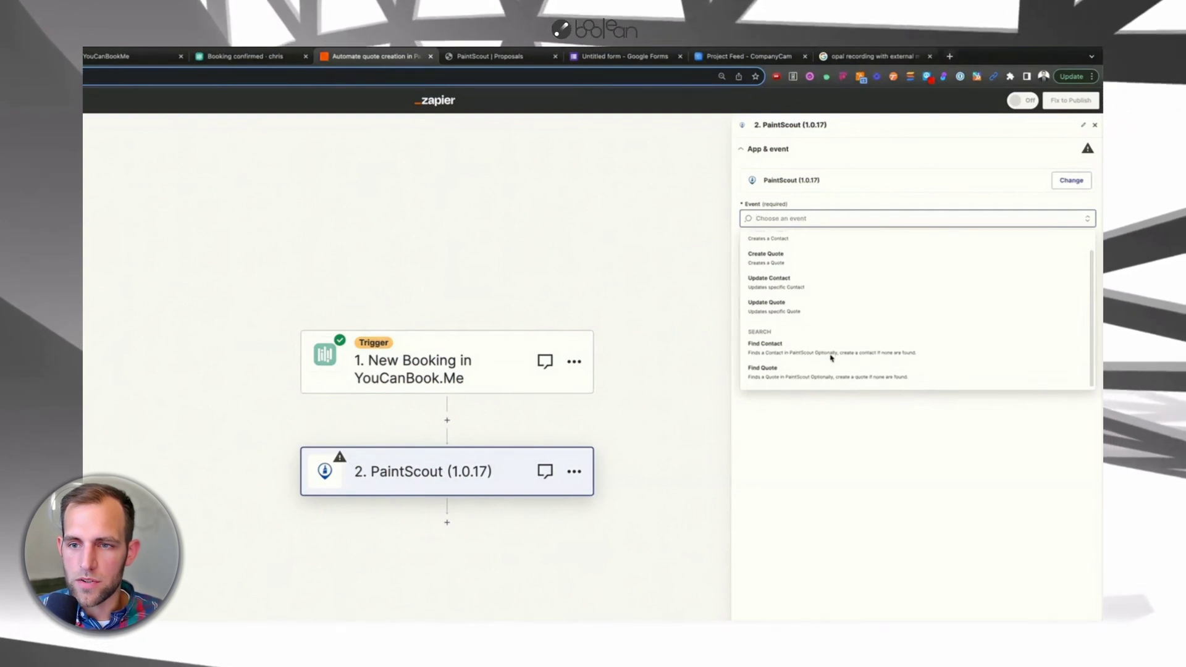
{"action": "scroll", "coordinate": [831, 357], "scroll_direction": "up", "scroll_amount": 1}
{"action": "scroll", "coordinate": [810, 349], "scroll_direction": "down", "scroll_amount": 1}
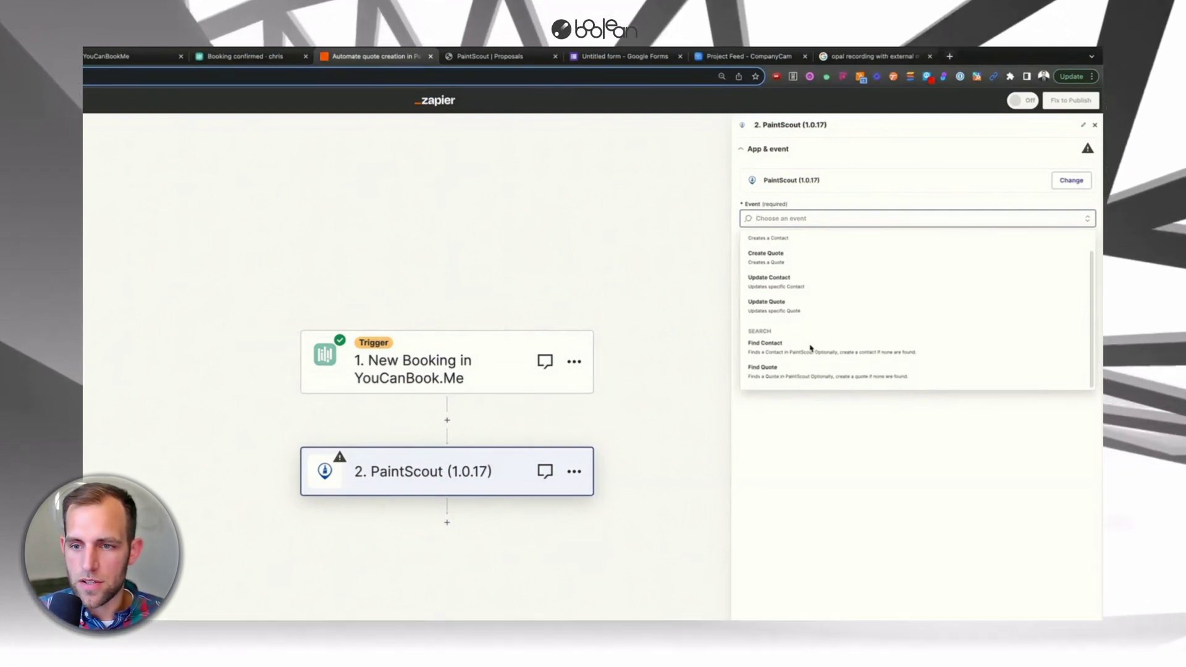
{"action": "scroll", "coordinate": [810, 347], "scroll_direction": "up", "scroll_amount": 1}
{"action": "left_click", "coordinate": [772, 281]}
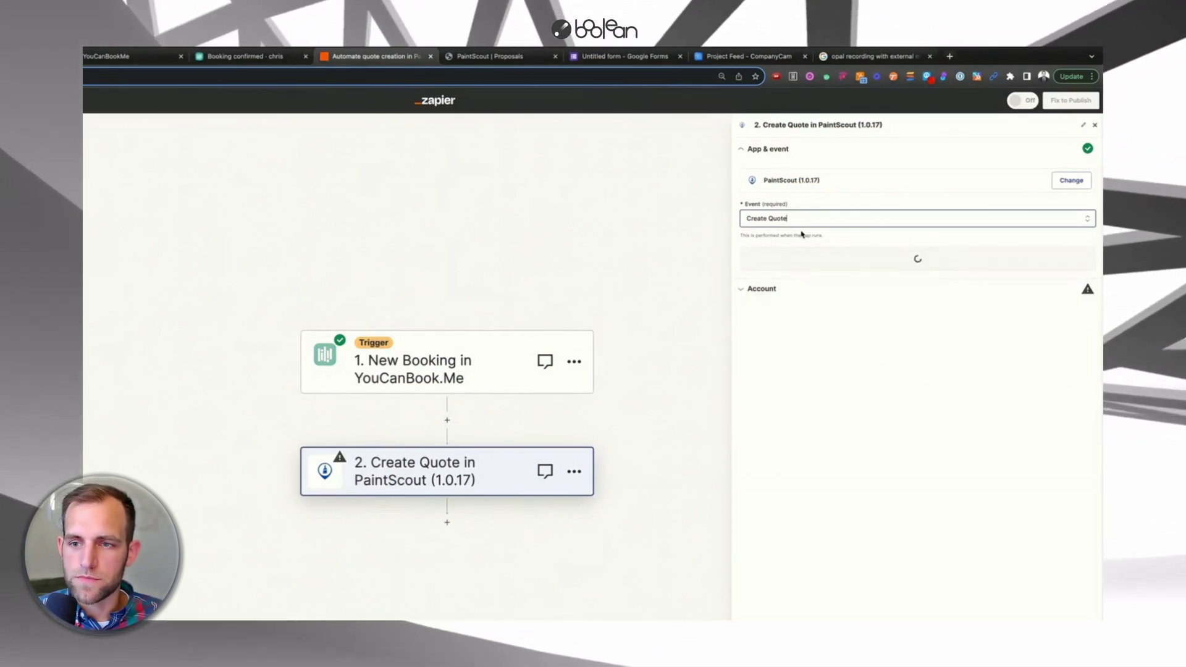
{"action": "left_click", "coordinate": [892, 259]}
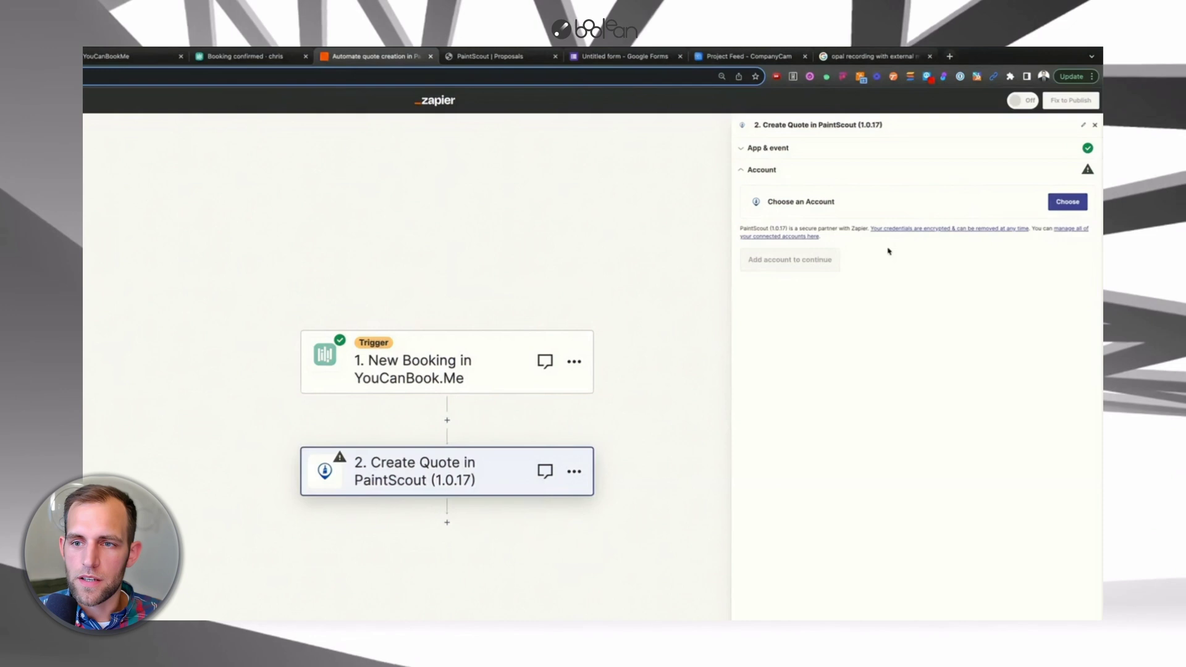
- Search for and connect the PaintScout account, then continue to the quote fields
{"action": "left_click", "coordinate": [1075, 203]}
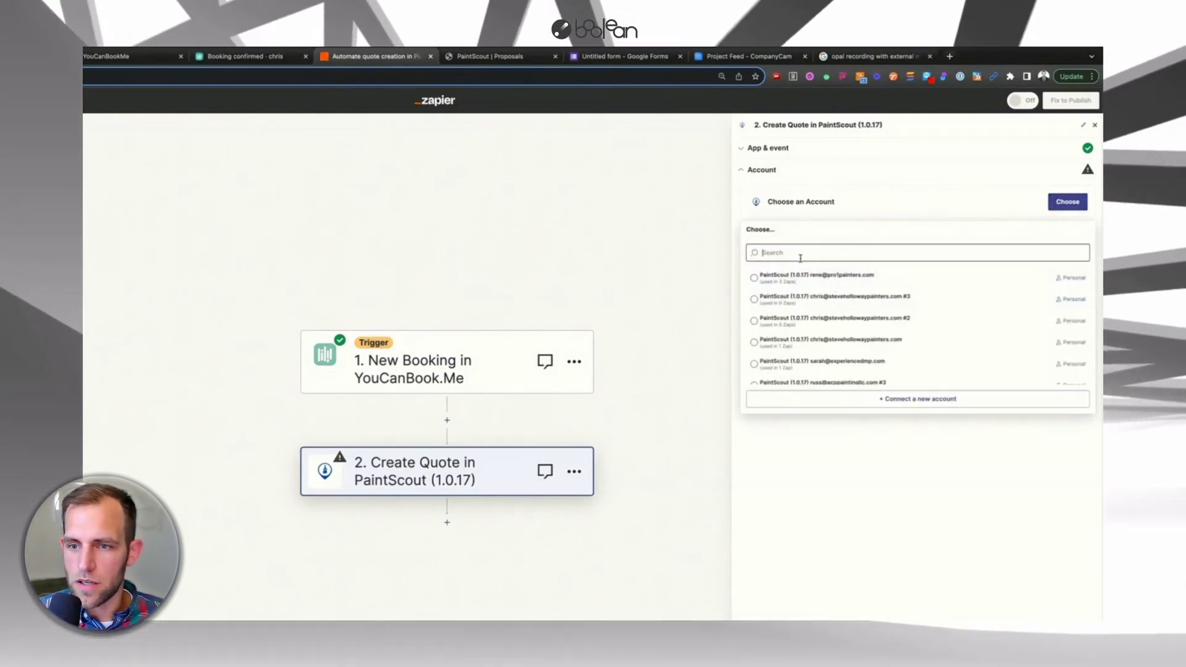
{"action": "type", "text": "russ"}
{"action": "left_click", "coordinate": [827, 279]}
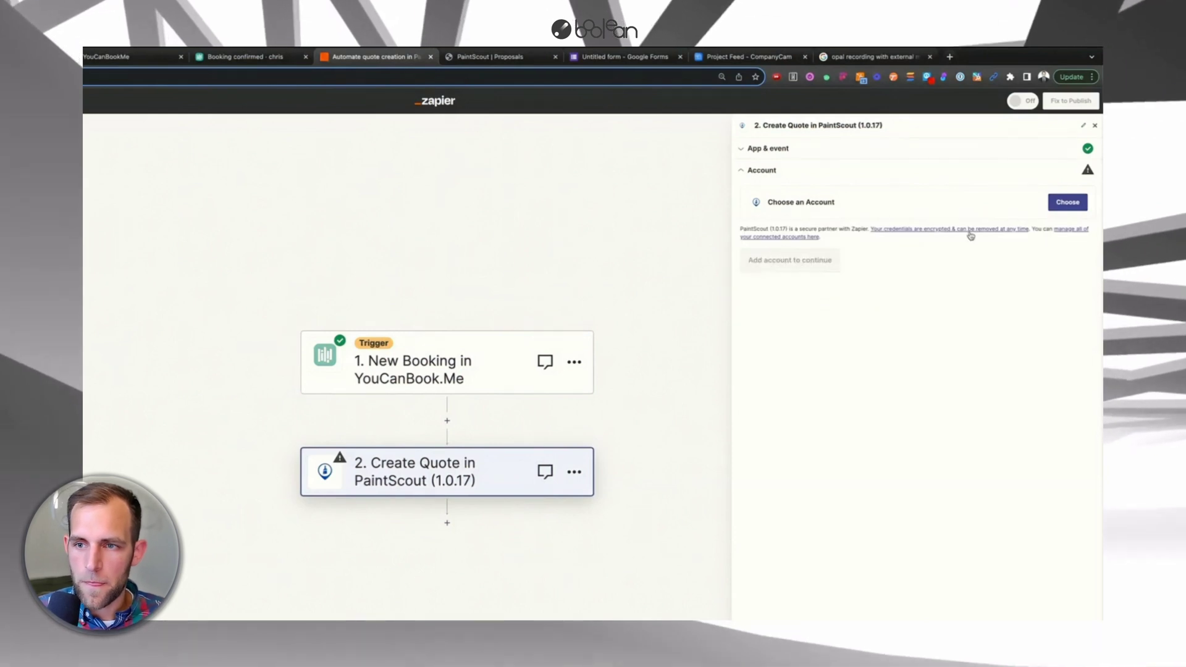
{"action": "left_click", "coordinate": [755, 262]}
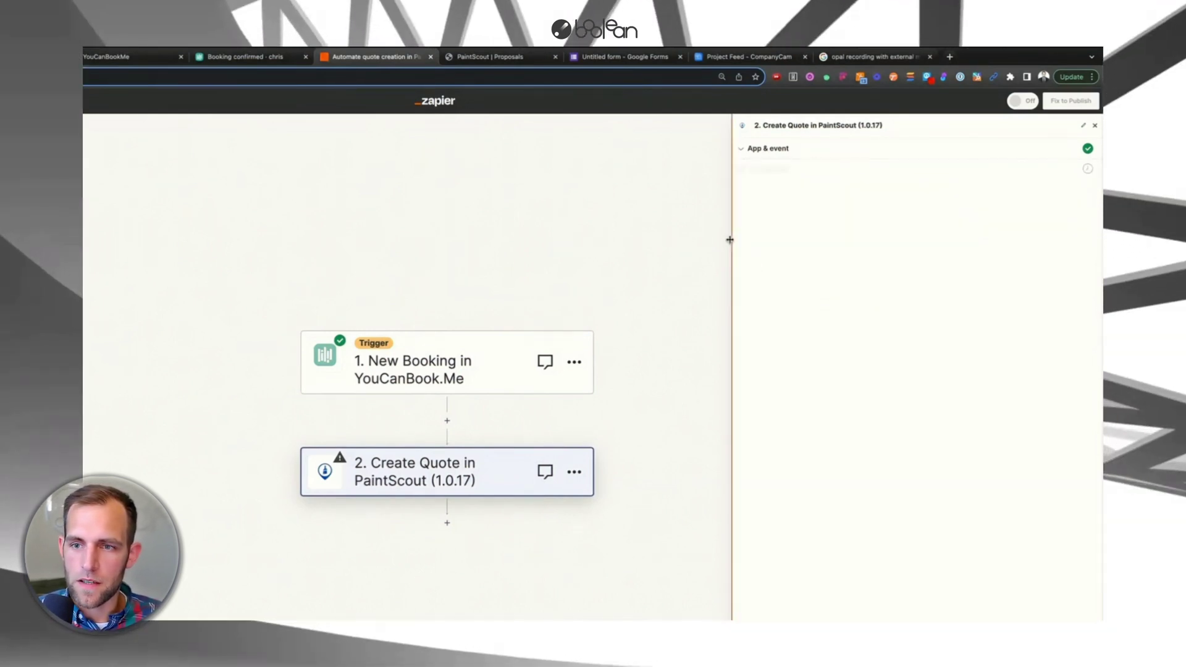
- Map Quote Date to '1. start time/date of the booking' and review the Quote Type options
{"action": "left_click", "coordinate": [764, 227]}
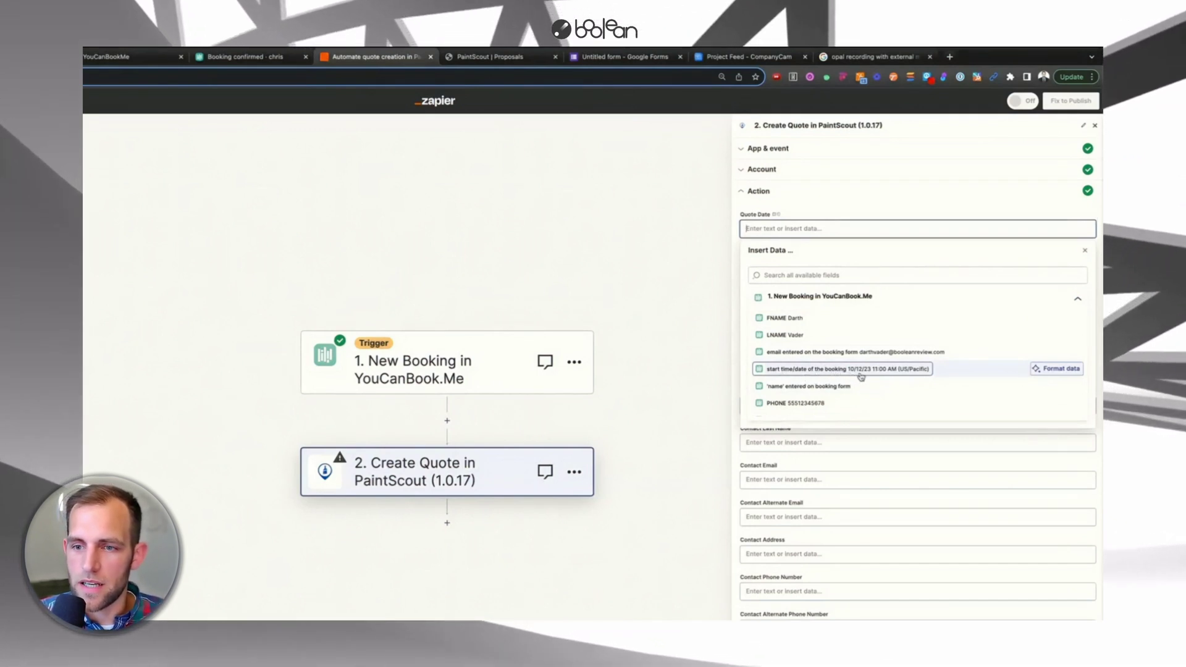
{"action": "left_click", "coordinate": [886, 374]}
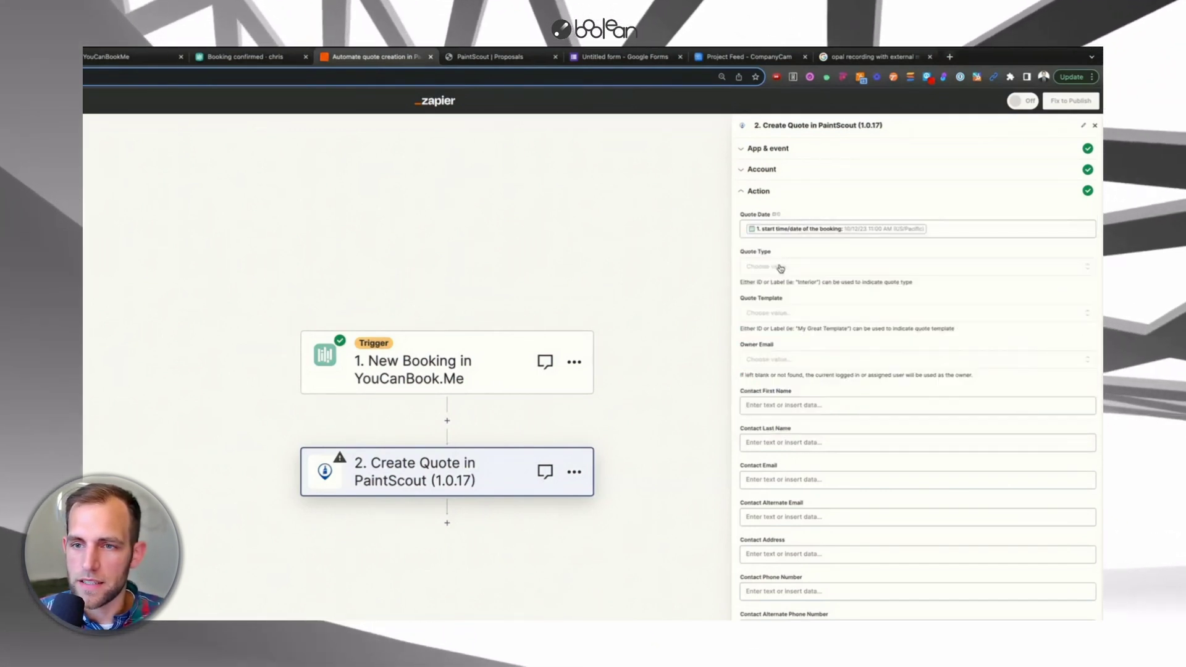
{"action": "left_click", "coordinate": [765, 270]}
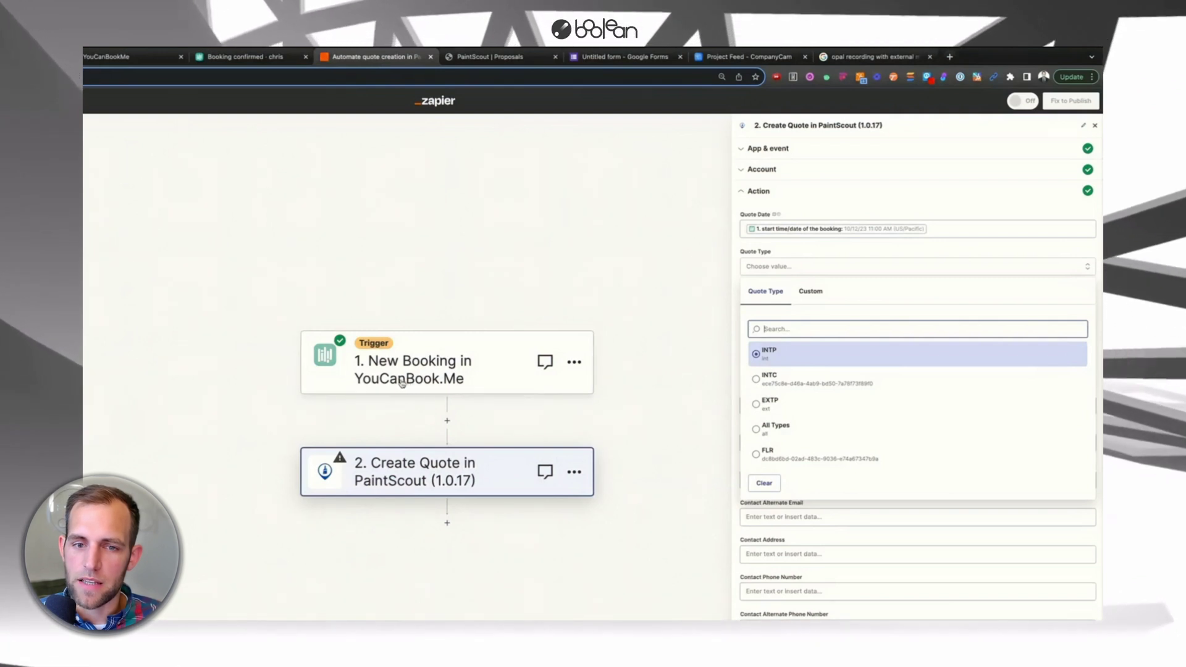
{"action": "left_click", "coordinate": [246, 56]}
{"action": "left_click", "coordinate": [106, 56]}
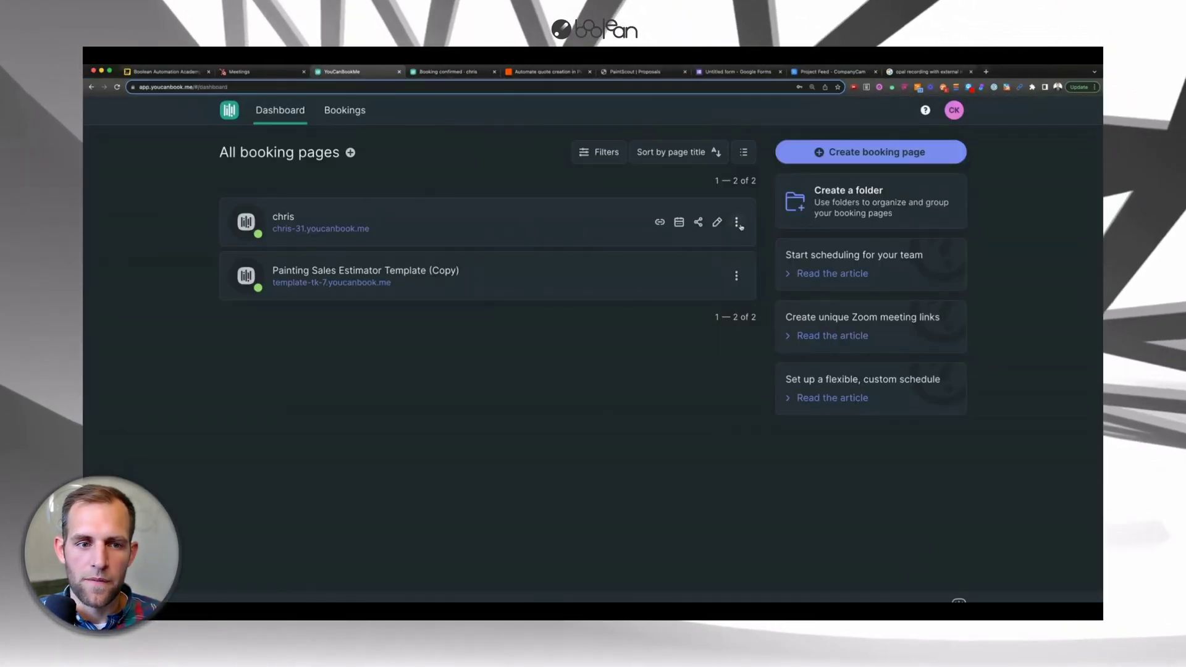
- Delete the short-answer Project Type question from the booking form's questions
{"action": "left_click", "coordinate": [716, 222]}
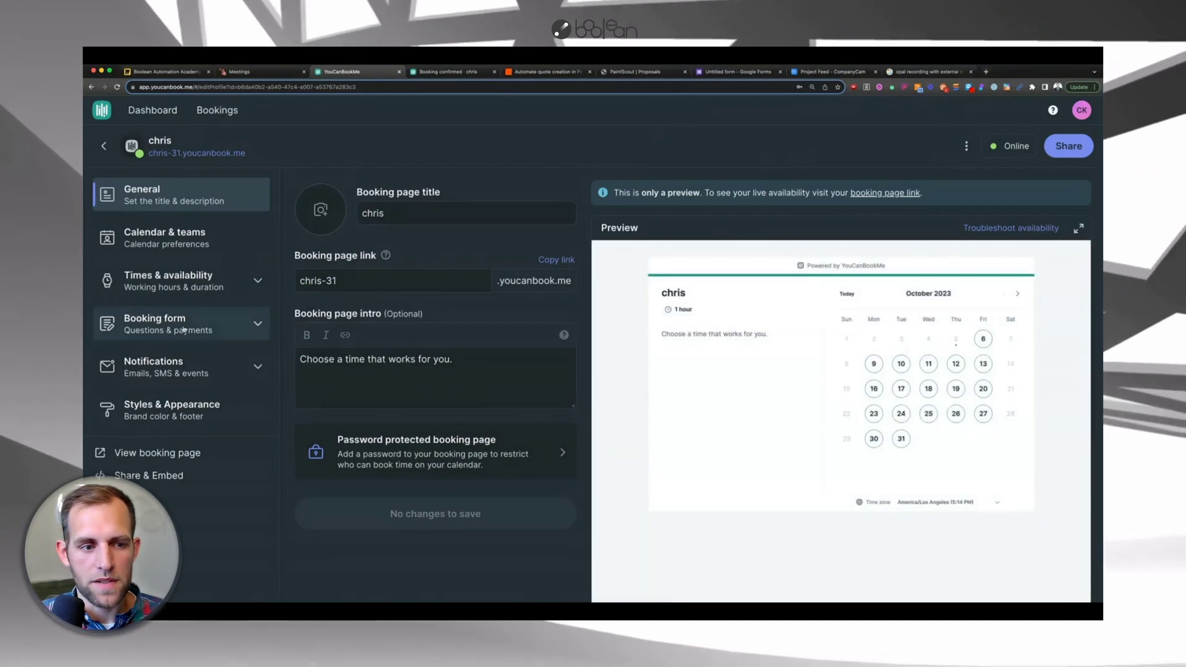
{"action": "left_click", "coordinate": [154, 322]}
{"action": "left_click", "coordinate": [433, 339]}
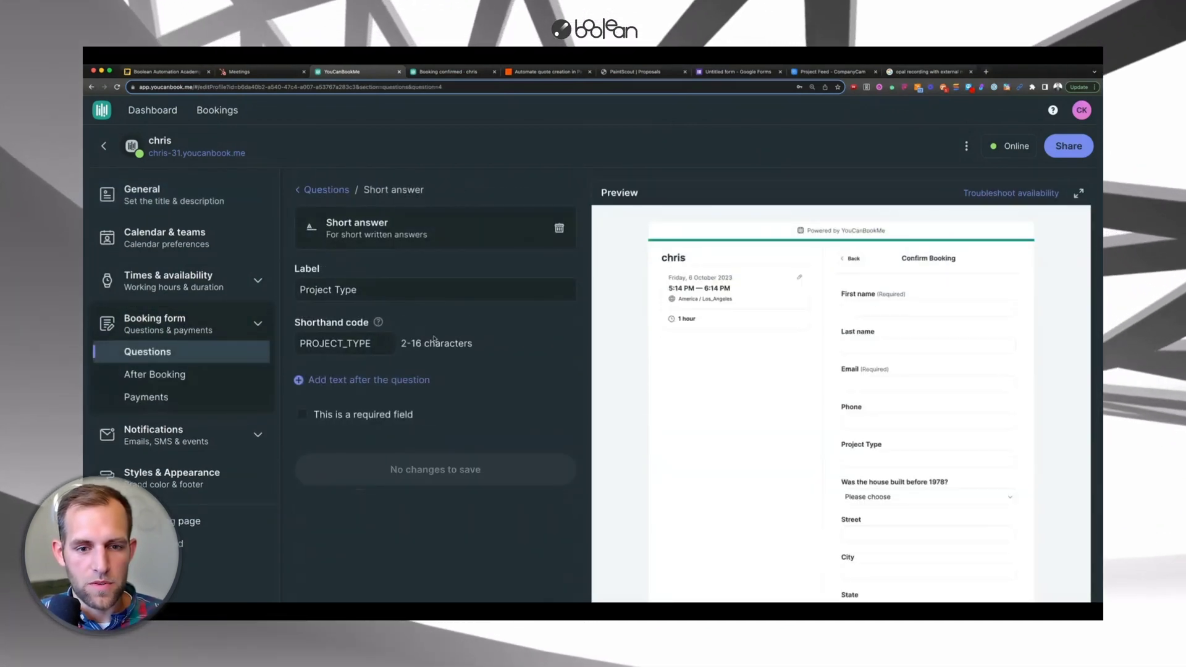
{"action": "left_click", "coordinate": [368, 287]}
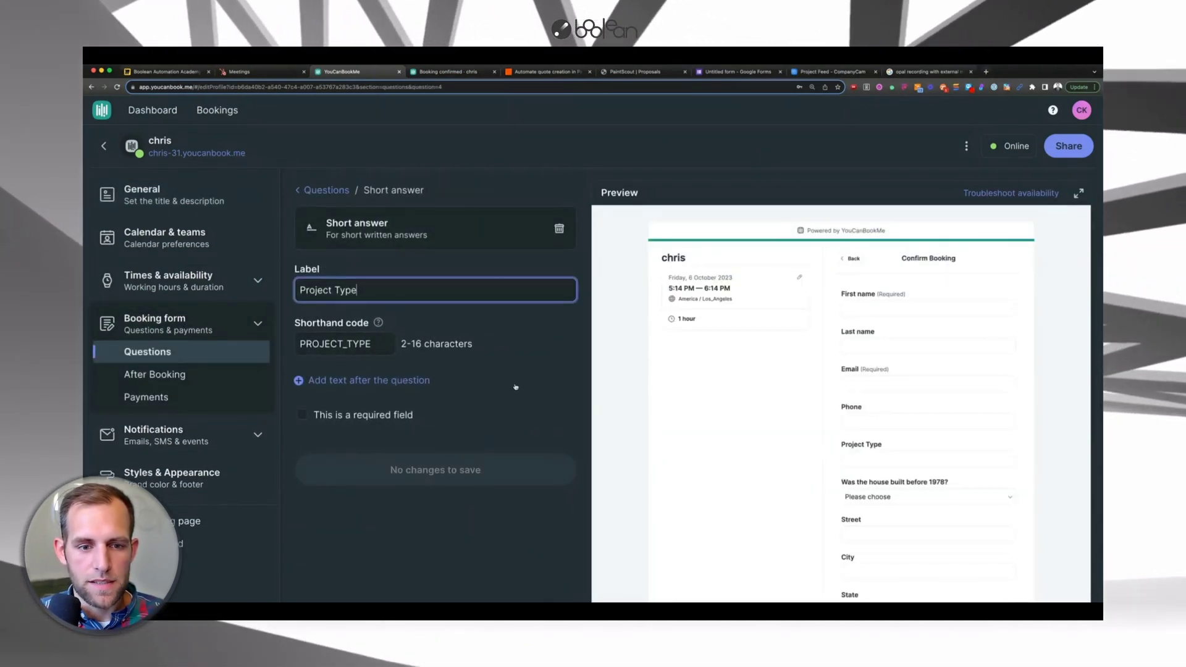
{"action": "left_click", "coordinate": [562, 233]}
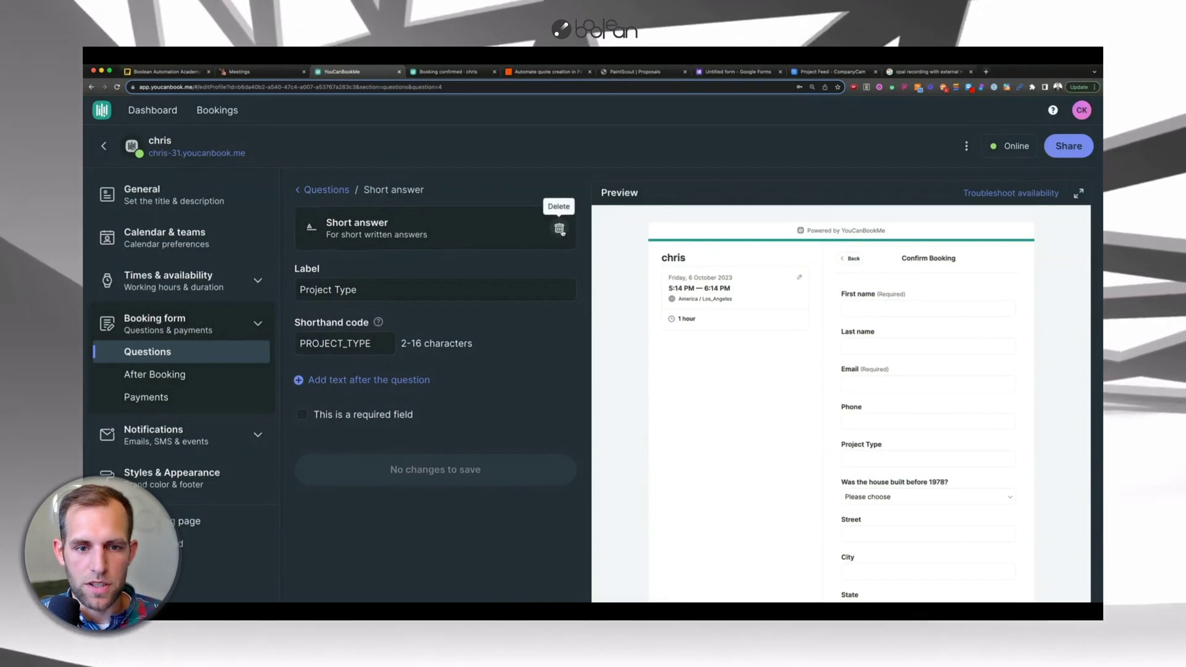
{"action": "left_click", "coordinate": [559, 230]}
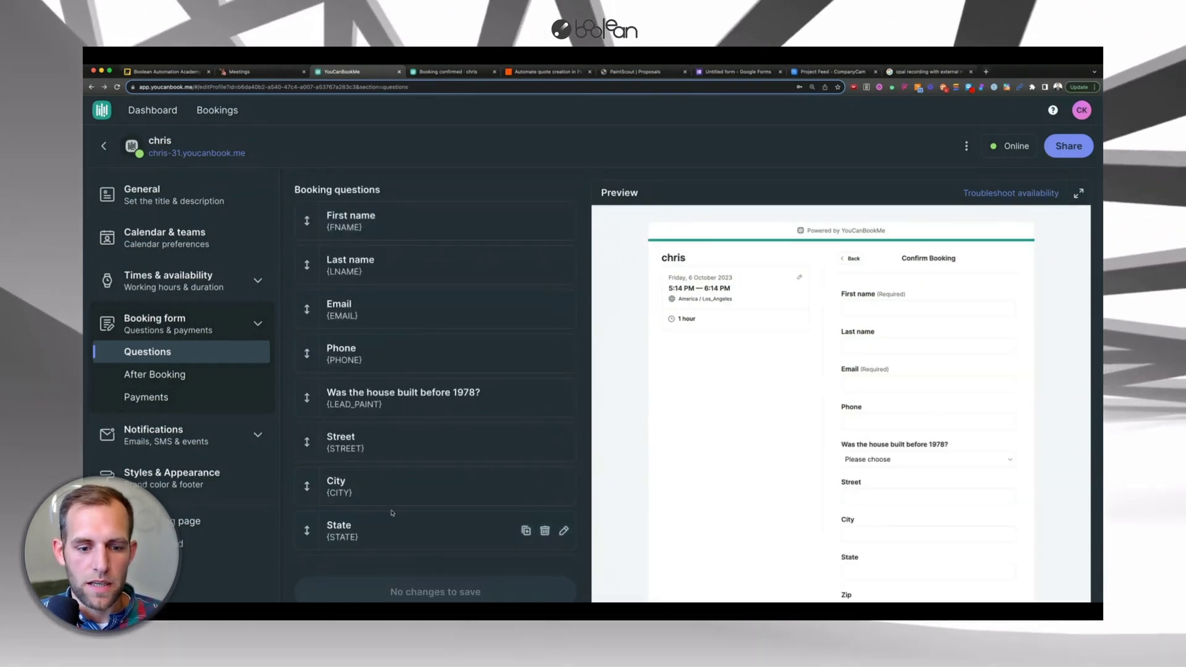
- Add a new multiple-choice question to the booking form
{"action": "scroll", "coordinate": [392, 513], "scroll_direction": "down", "scroll_amount": 2}
{"action": "left_click", "coordinate": [337, 503]}
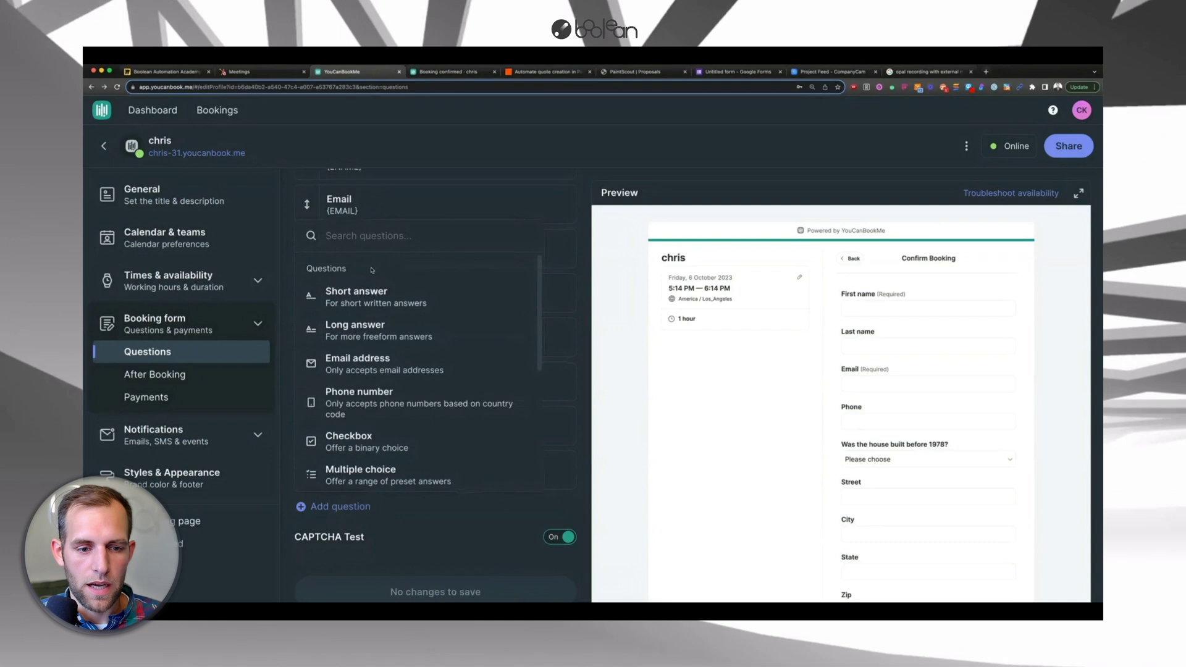
{"action": "scroll", "coordinate": [355, 395], "scroll_direction": "down", "scroll_amount": 3}
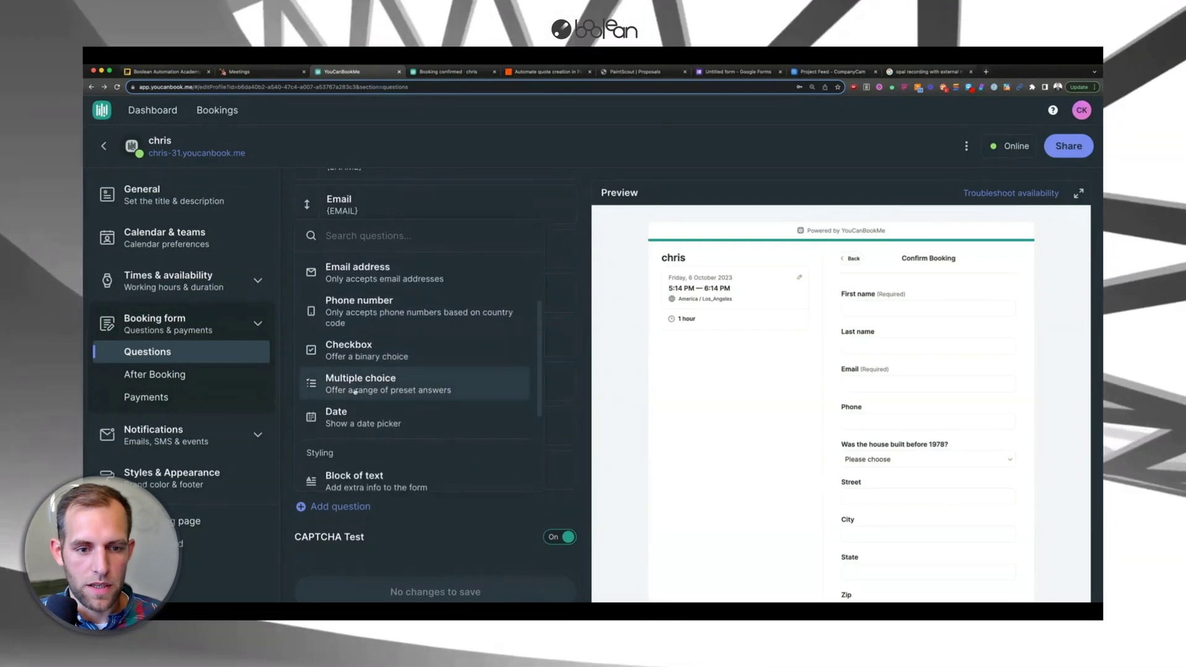
{"action": "left_click", "coordinate": [355, 387]}
{"action": "left_click", "coordinate": [347, 269]}
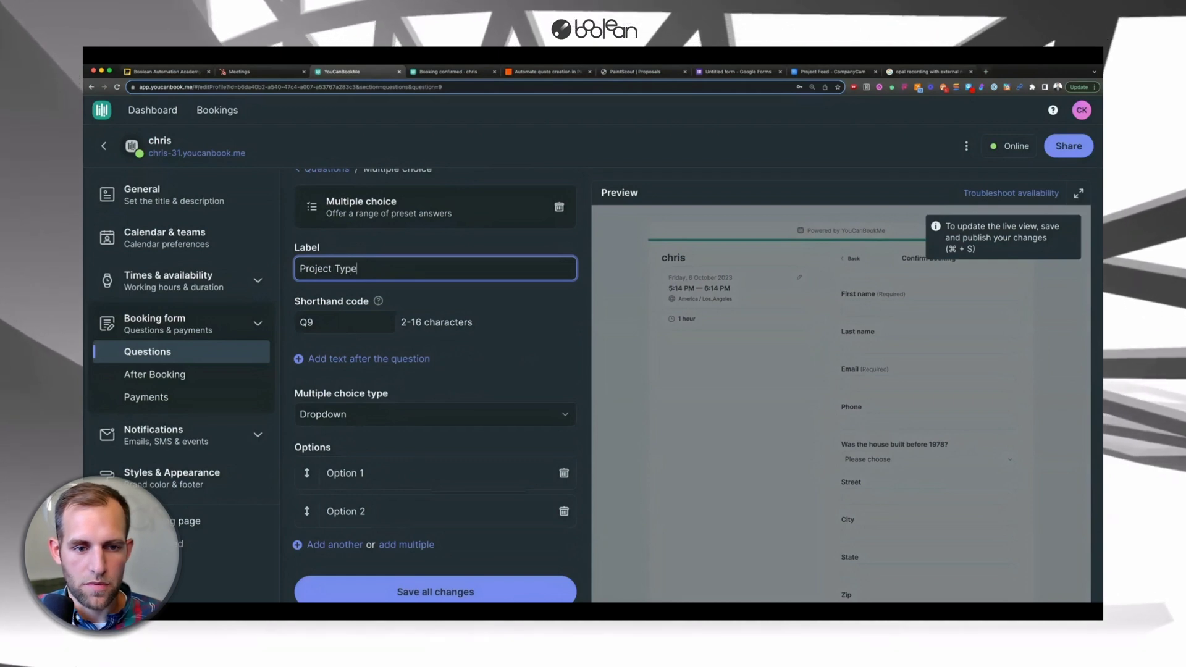
- Label the question 'Project Type' with shorthand PROJECT_TYPE and clear the first option's placeholder
{"action": "type", "text": "Project Type"}
{"action": "key", "text": "Tab"}
{"action": "type", "text": "PROJECT_"}
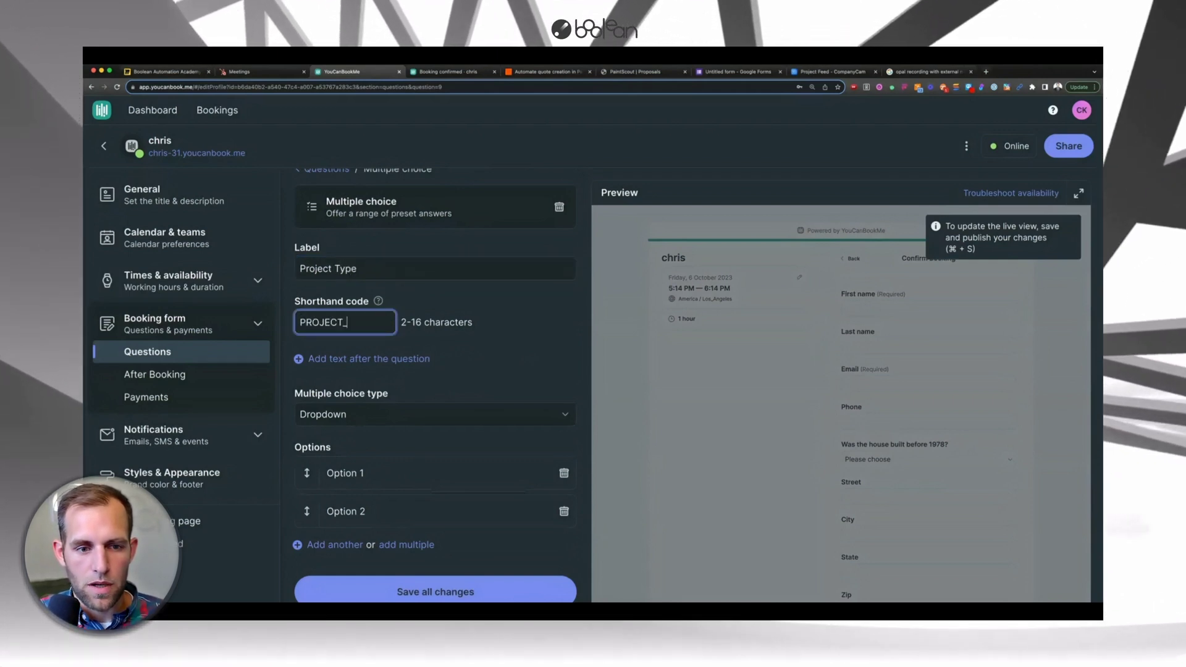
{"action": "type", "text": "TYPE"}
{"action": "left_click", "coordinate": [357, 473]}
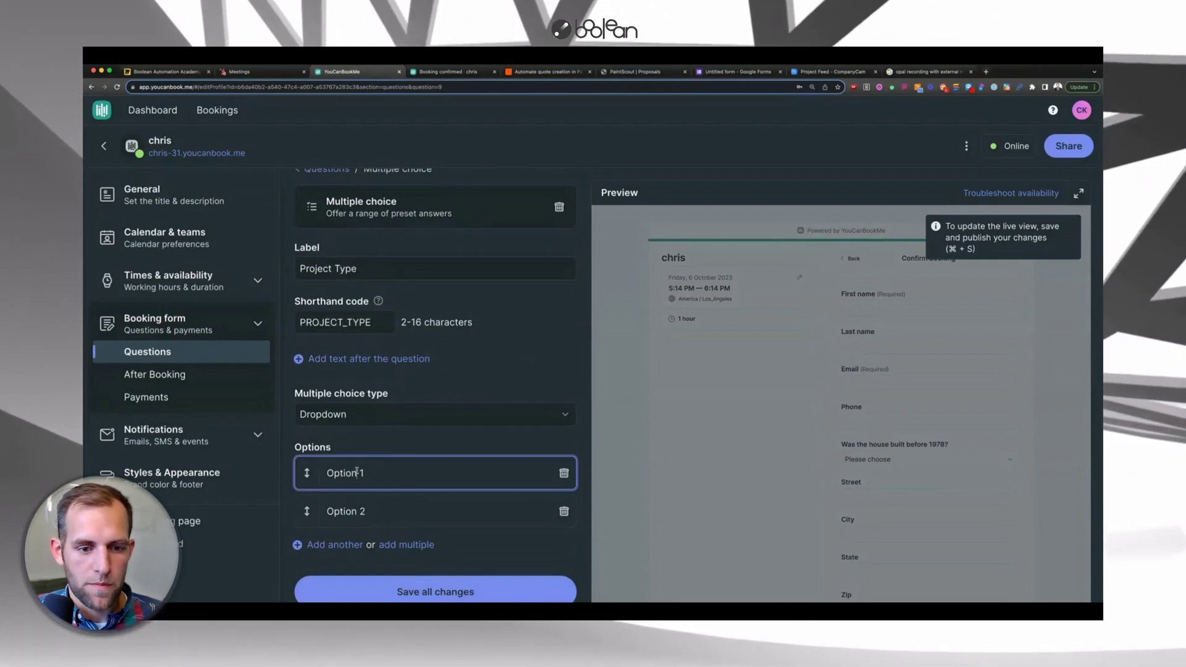
{"action": "triple_click", "coordinate": [357, 472]}
{"action": "key", "text": "BackSpace"}
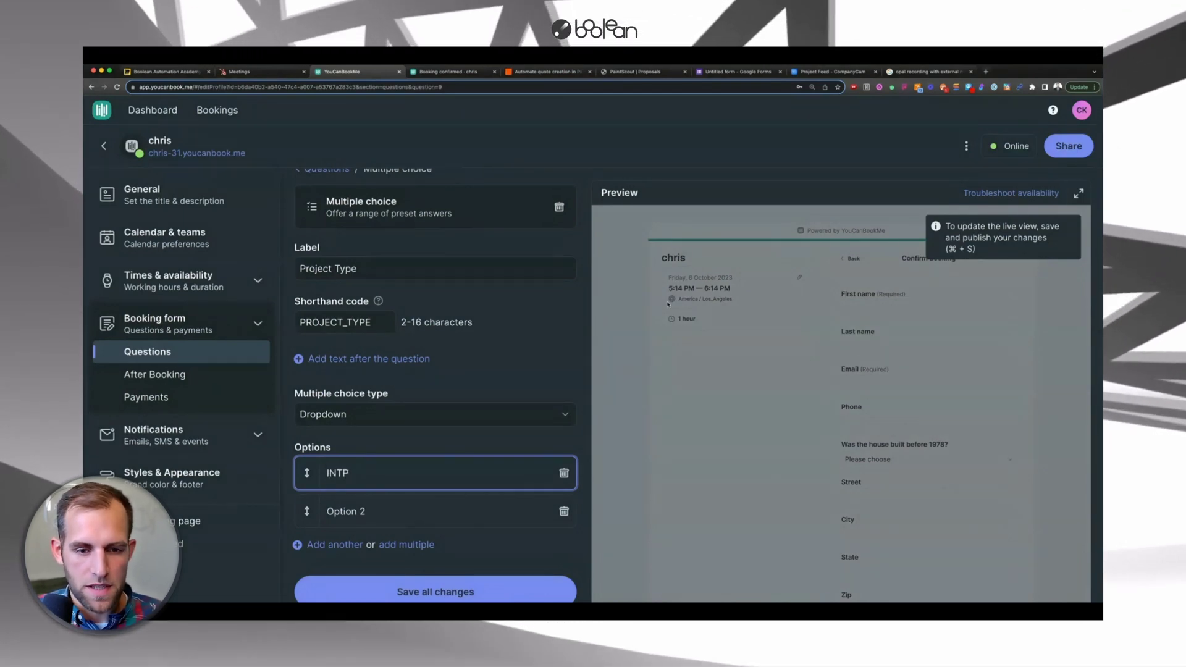
- Add INTC and EXTP as further Project Type options and let the form autosave
{"action": "left_click", "coordinate": [642, 72]}
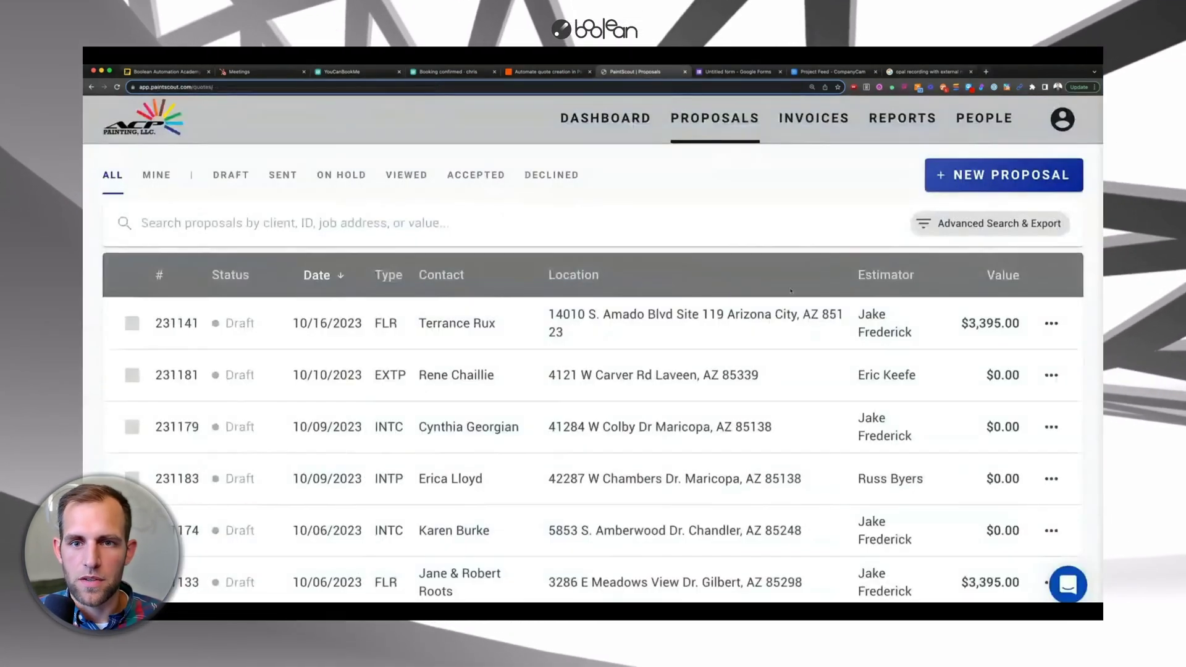
{"action": "left_click", "coordinate": [567, 76]}
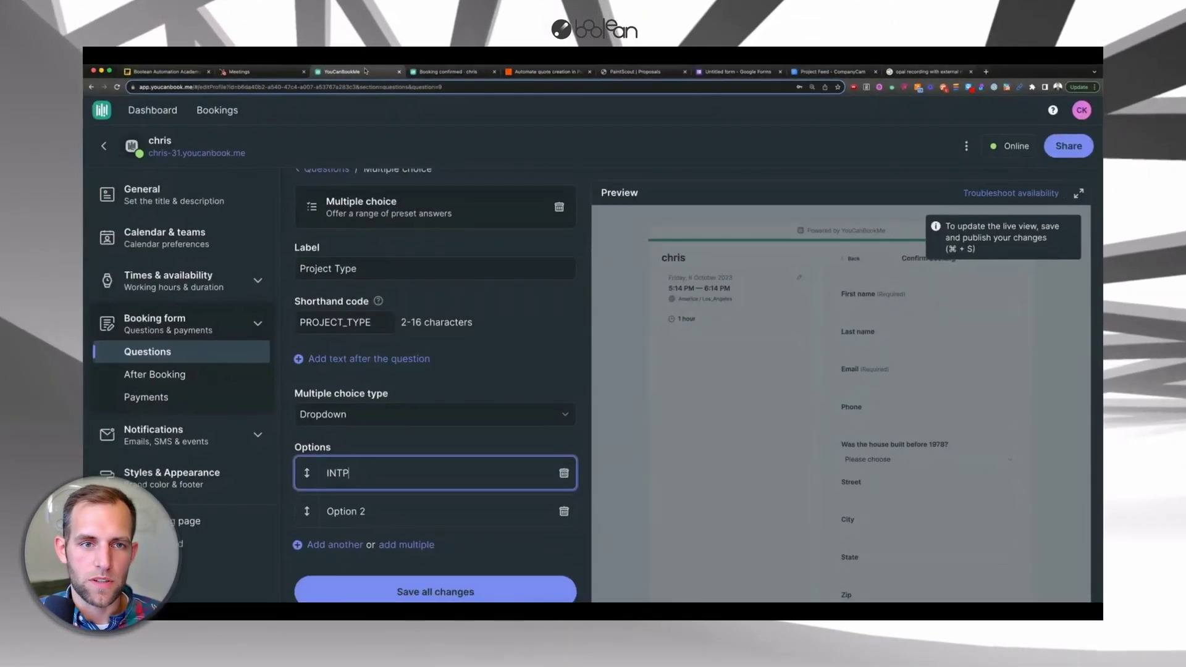
{"action": "key", "text": "Tab"}
{"action": "type", "text": "INTC"}
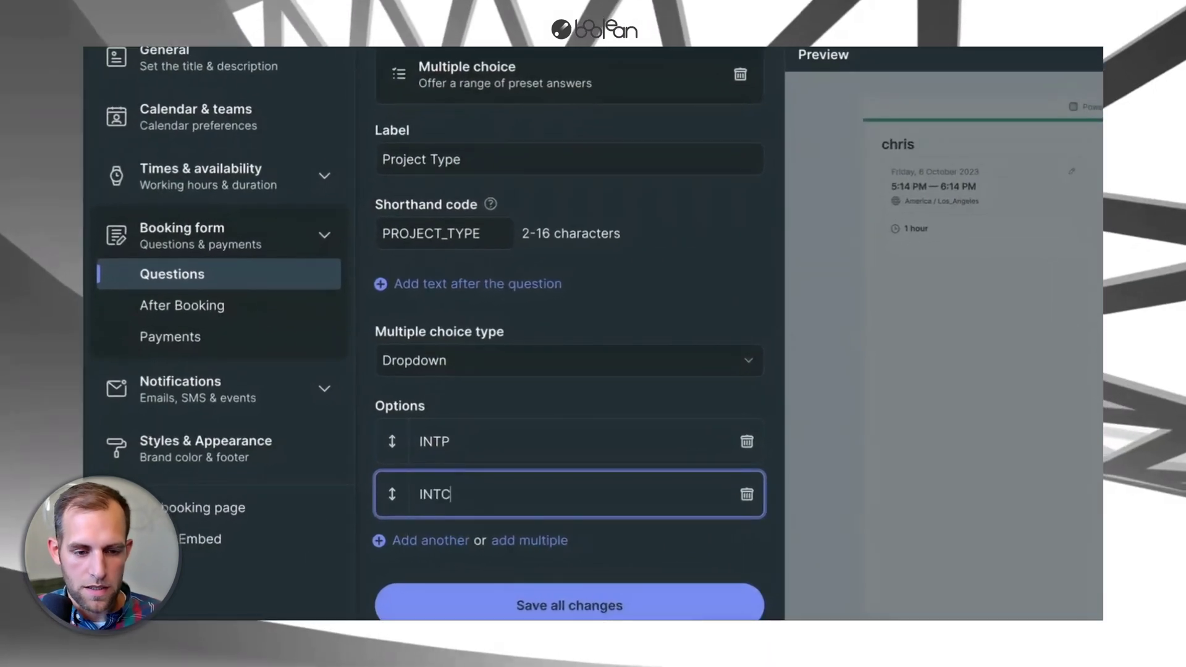
{"action": "left_click", "coordinate": [426, 541]}
{"action": "scroll", "coordinate": [441, 379], "scroll_direction": "down", "scroll_amount": 1}
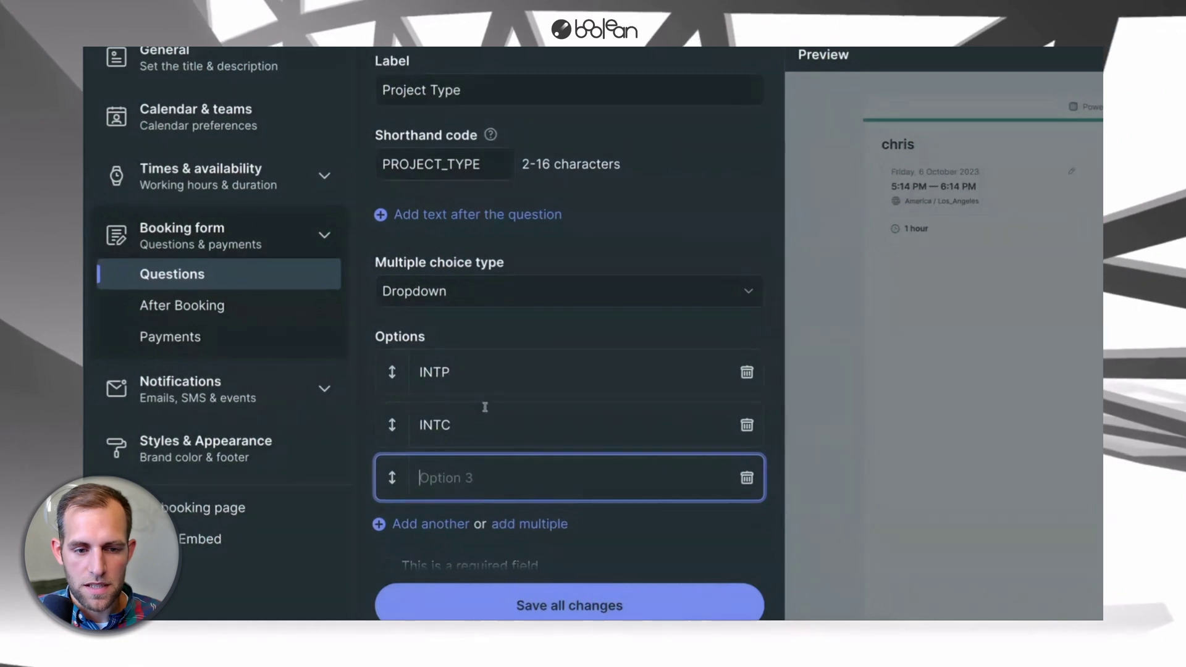
{"action": "key", "text": "Return"}
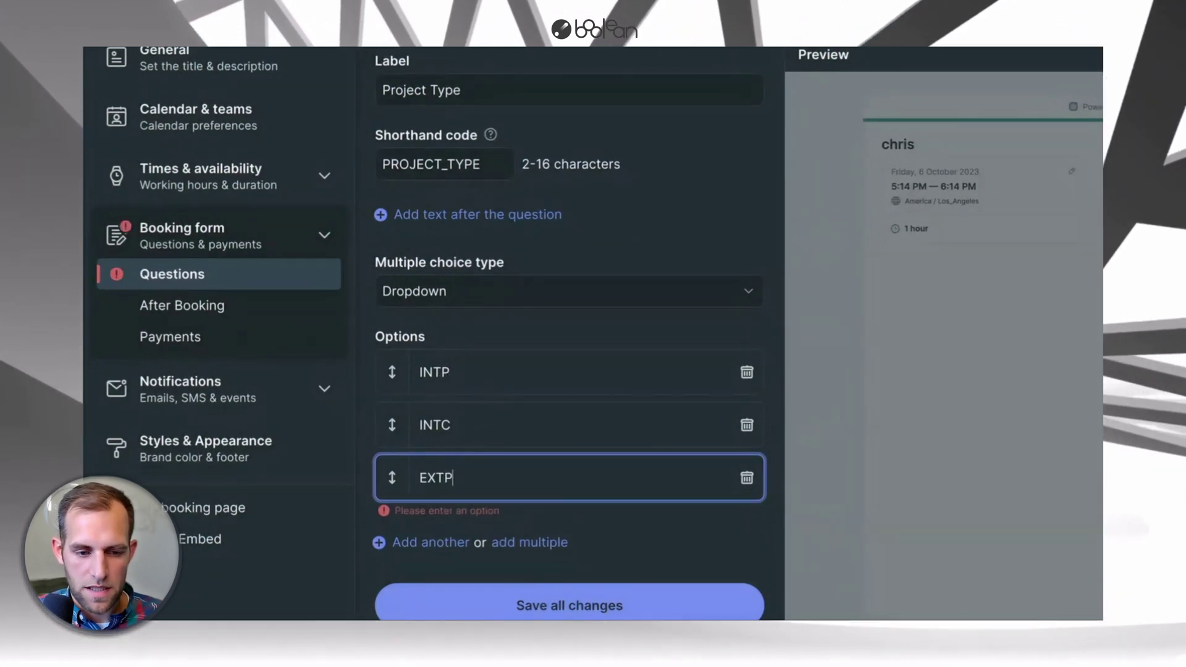
{"action": "left_click", "coordinate": [519, 167]}
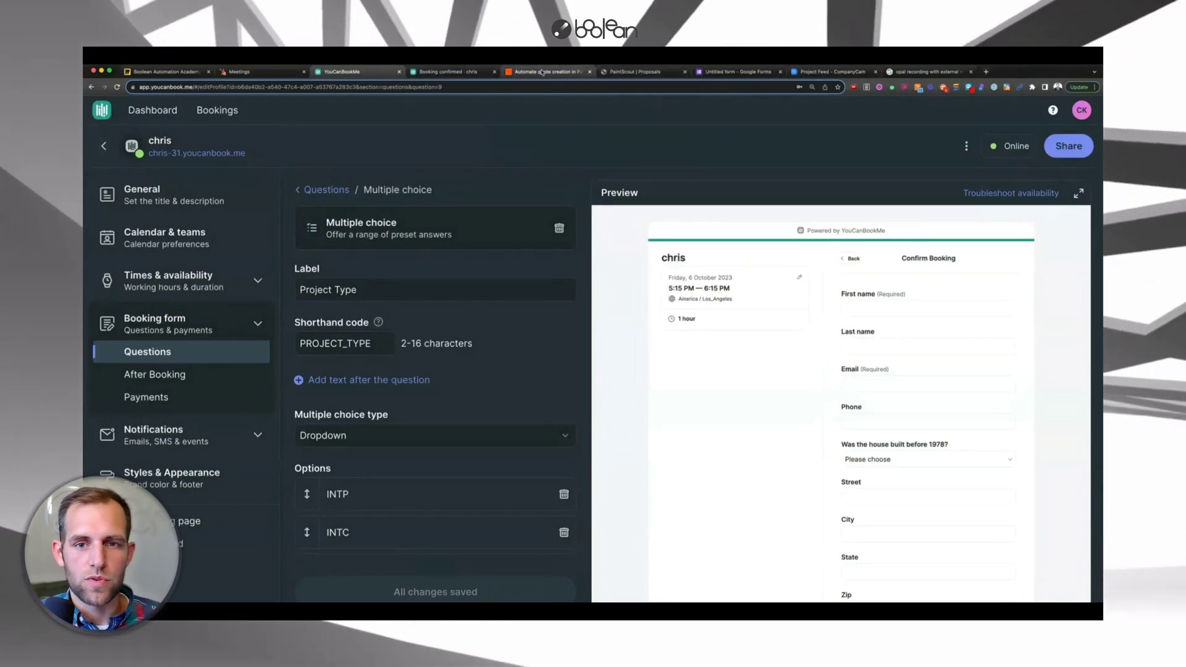
{"action": "left_click", "coordinate": [448, 72]}
- Try INTP as the Quote Type in Zapier's PaintScout quote step
{"action": "left_click", "coordinate": [542, 72]}
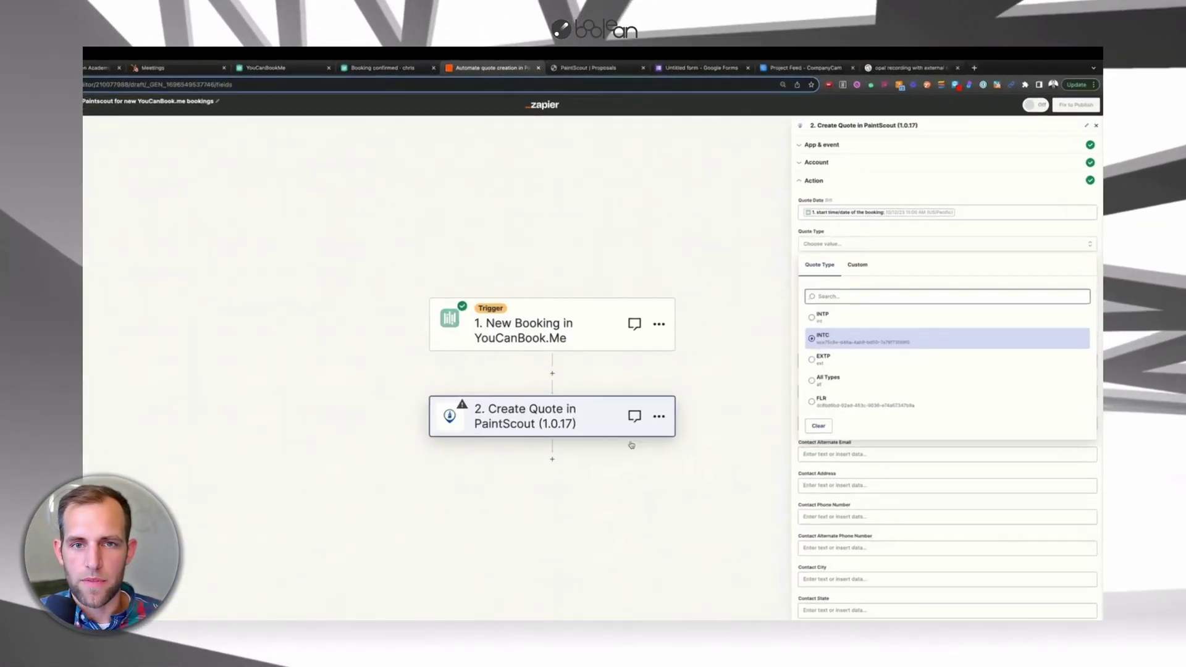
{"action": "left_click", "coordinate": [803, 366]}
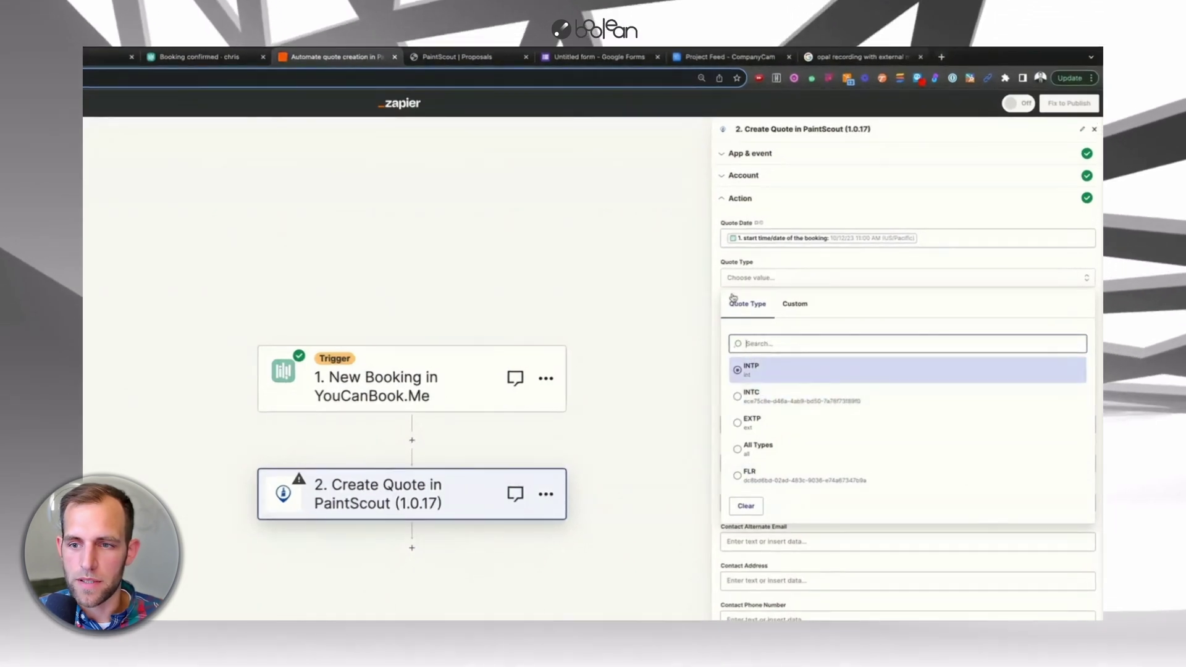
{"action": "left_click", "coordinate": [715, 263]}
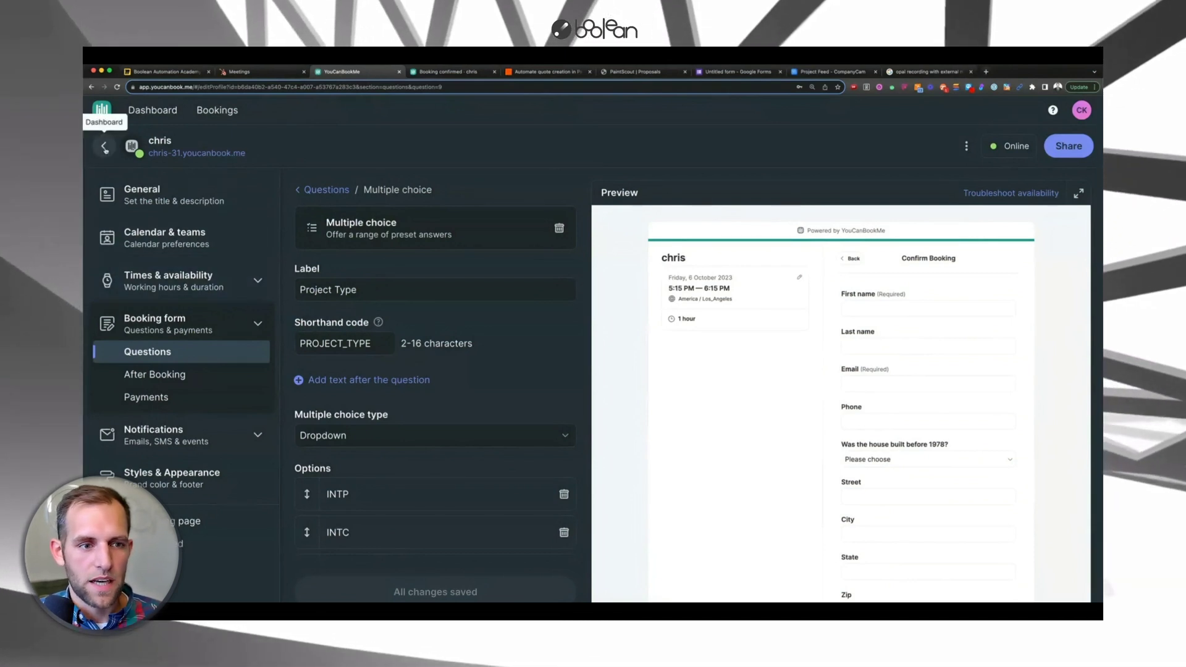
- Rebook the test booking for Friday 13 October at 1:00 PM with Project Type INTP
{"action": "left_click", "coordinate": [105, 148]}
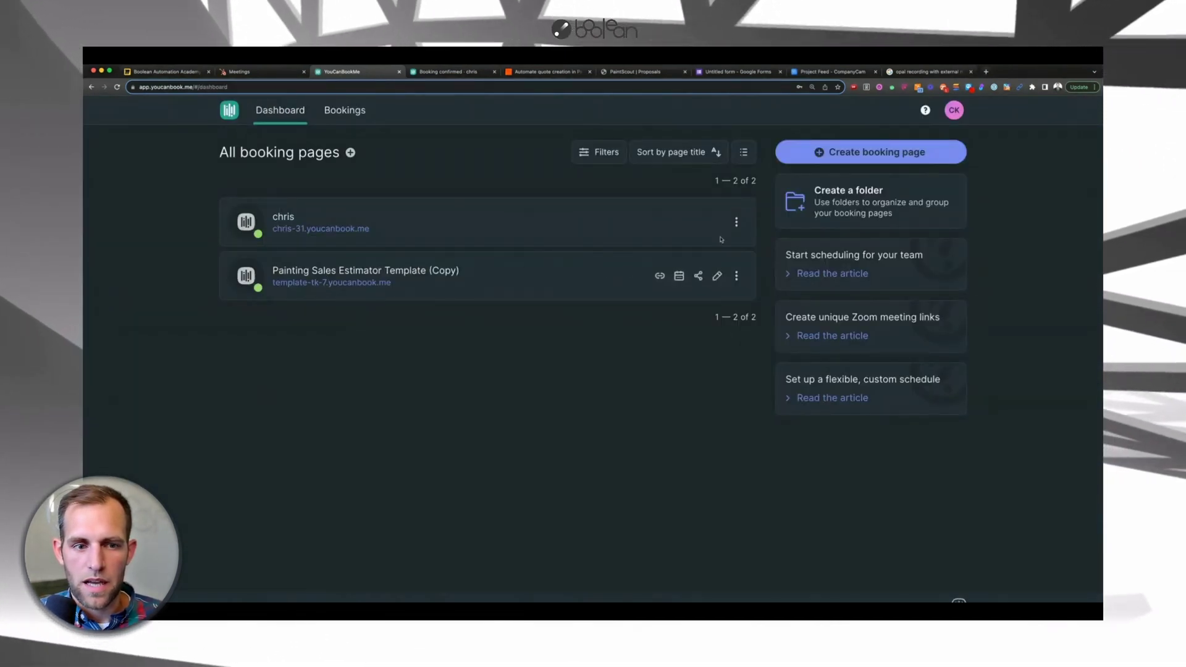
{"action": "left_click", "coordinate": [685, 224]}
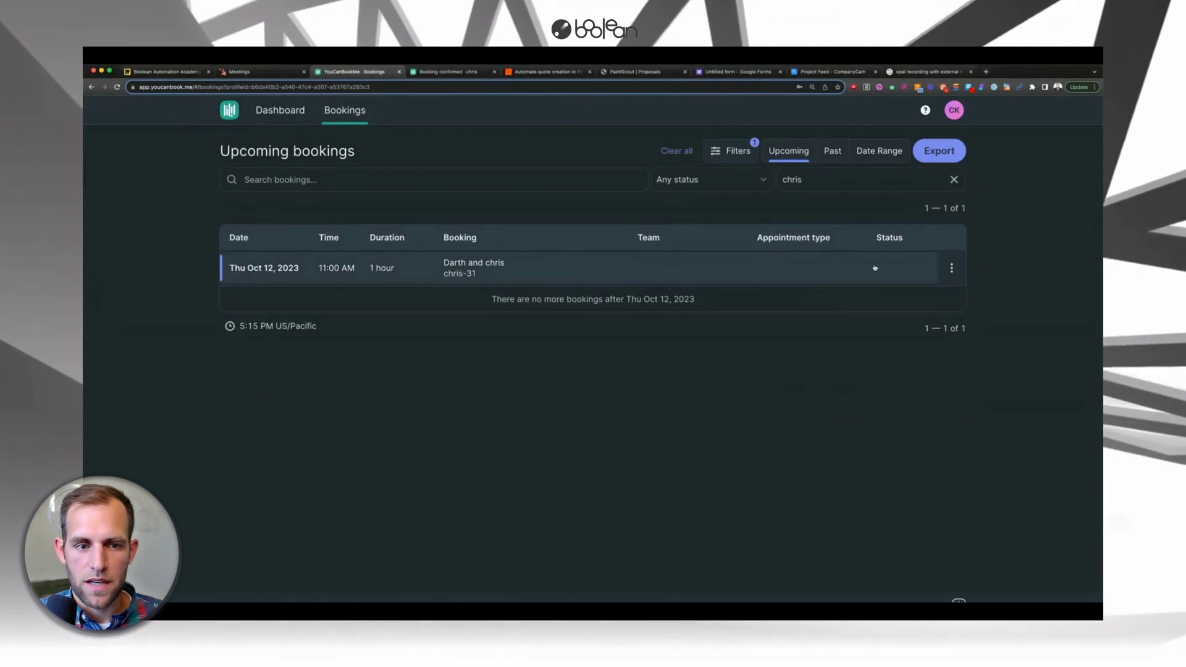
{"action": "left_click", "coordinate": [950, 268]}
{"action": "left_click", "coordinate": [868, 318]}
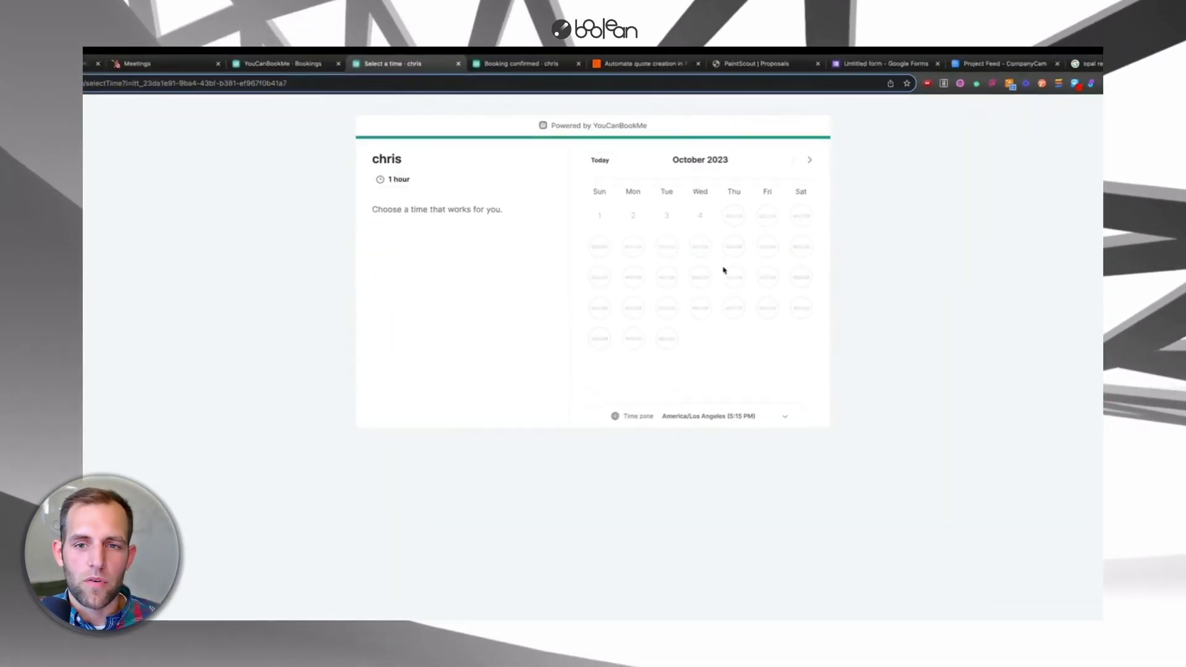
{"action": "left_click", "coordinate": [797, 294]}
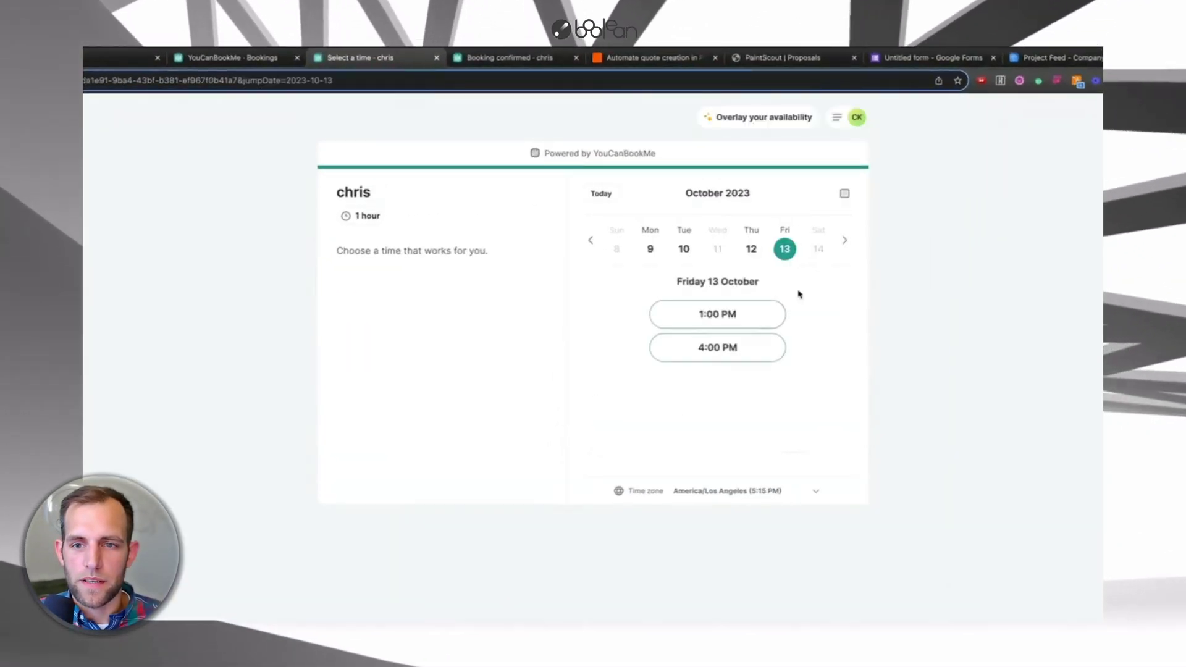
{"action": "left_click", "coordinate": [706, 316]}
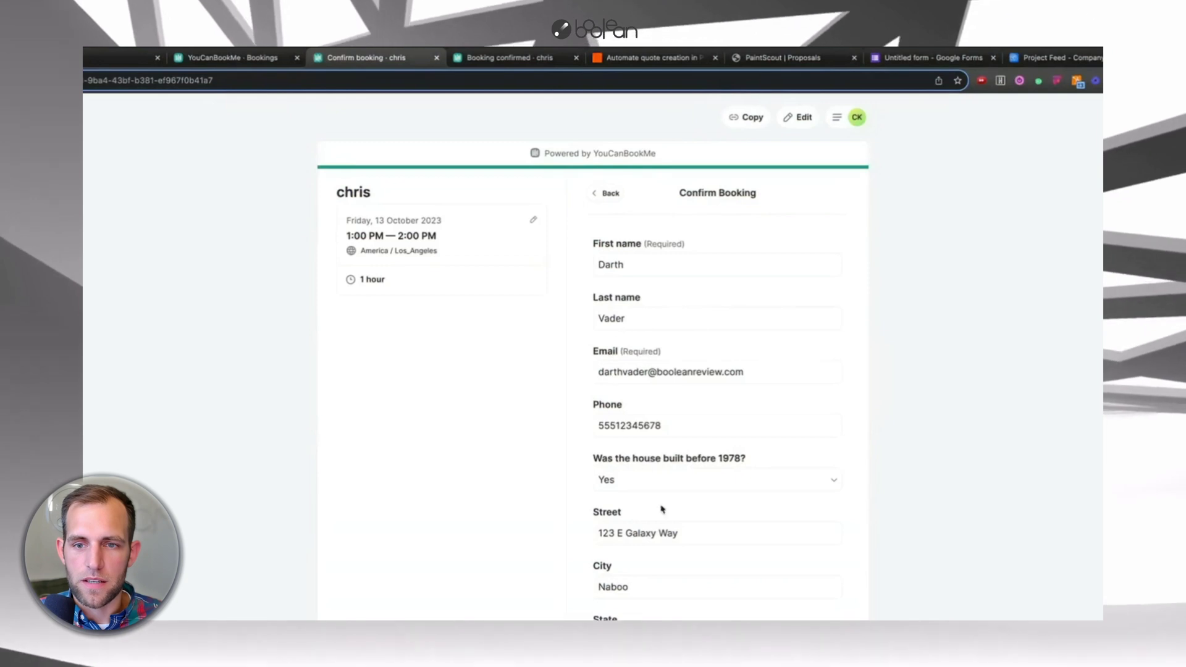
{"action": "scroll", "coordinate": [661, 509], "scroll_direction": "down", "scroll_amount": 5}
{"action": "left_click", "coordinate": [589, 575]}
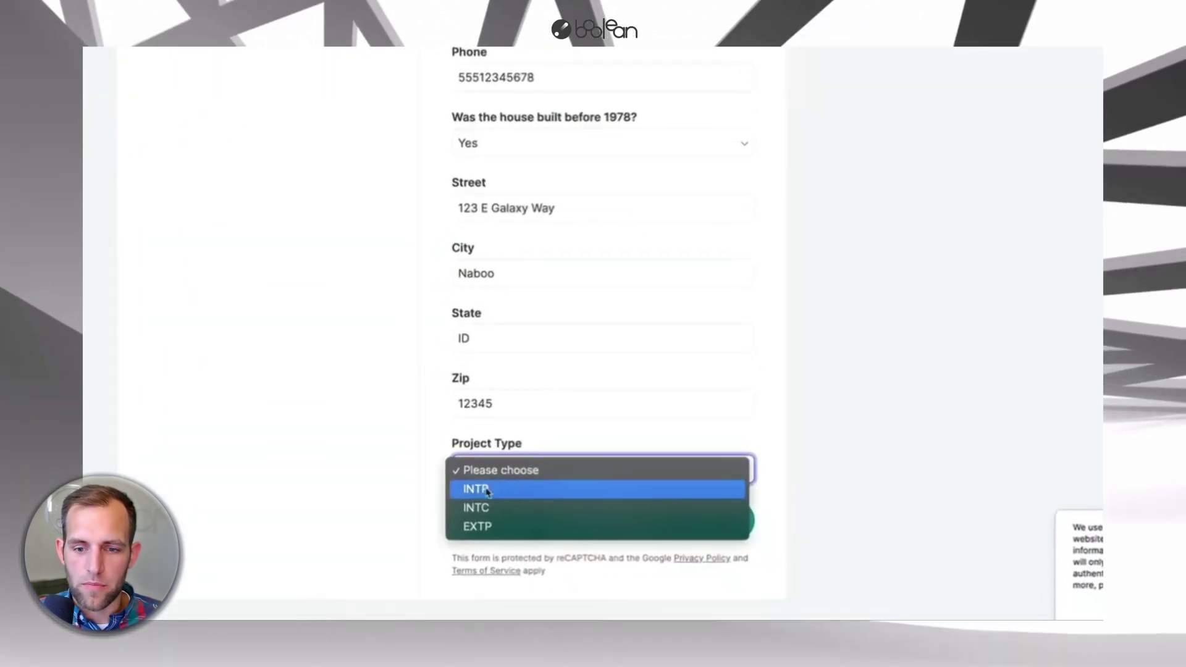
{"action": "left_click", "coordinate": [482, 492]}
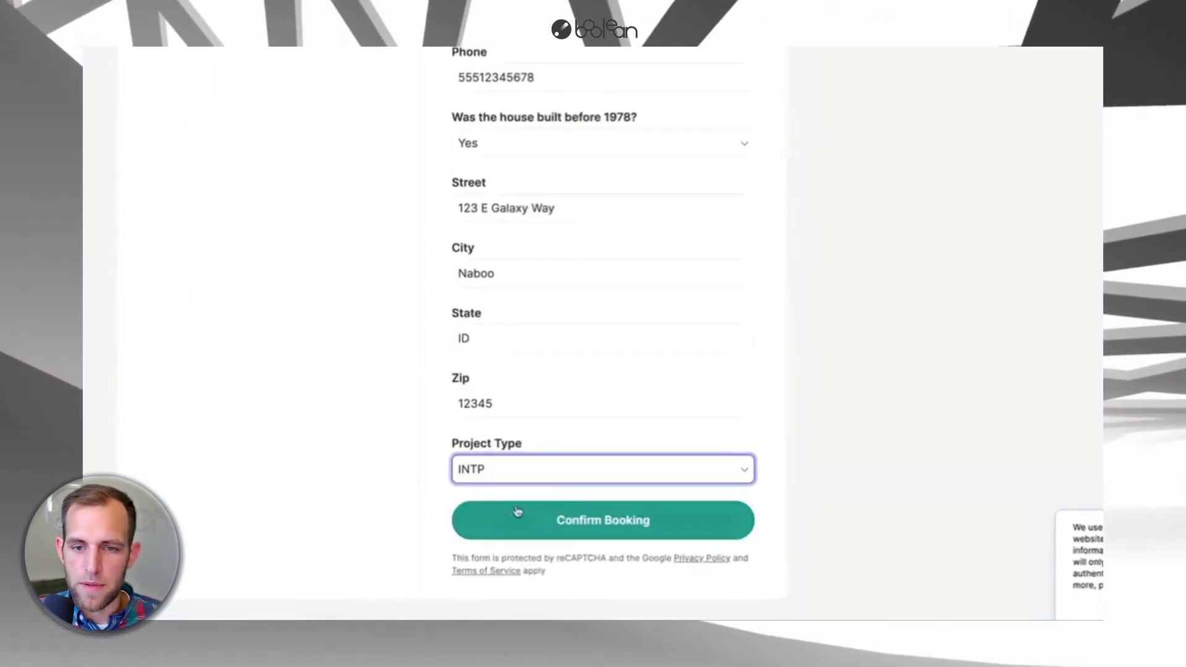
{"action": "left_click", "coordinate": [524, 524]}
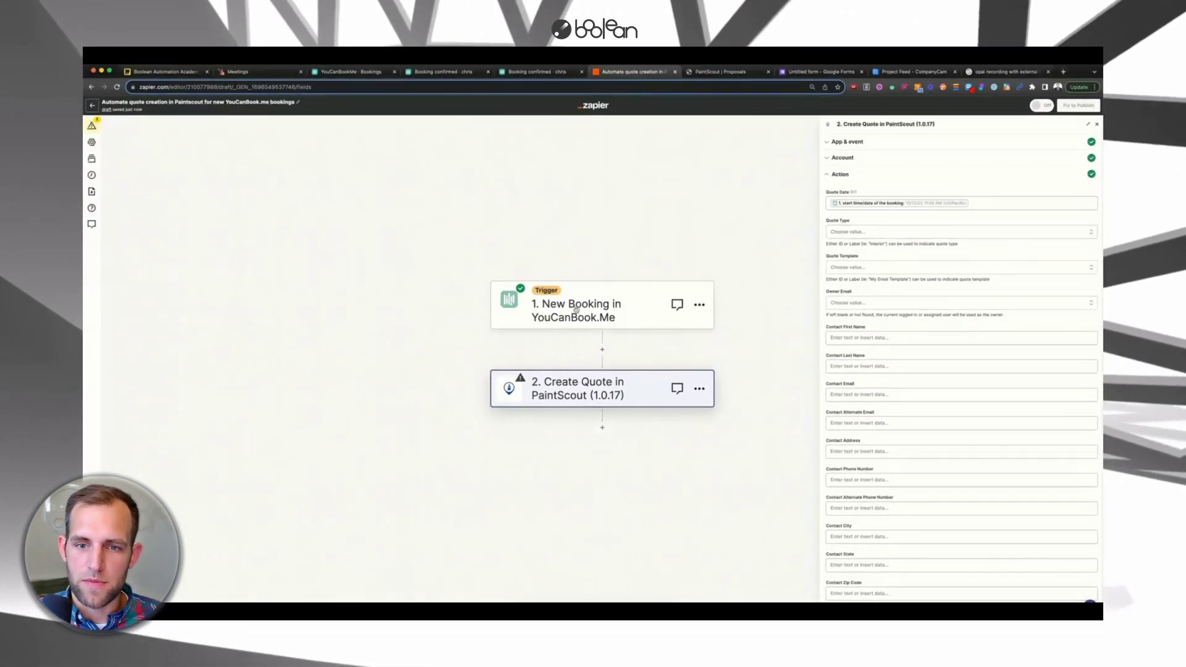
- Fetch the new 13 October INTP booking and use Booking B as the trigger's test record
{"action": "left_click", "coordinate": [623, 302]}
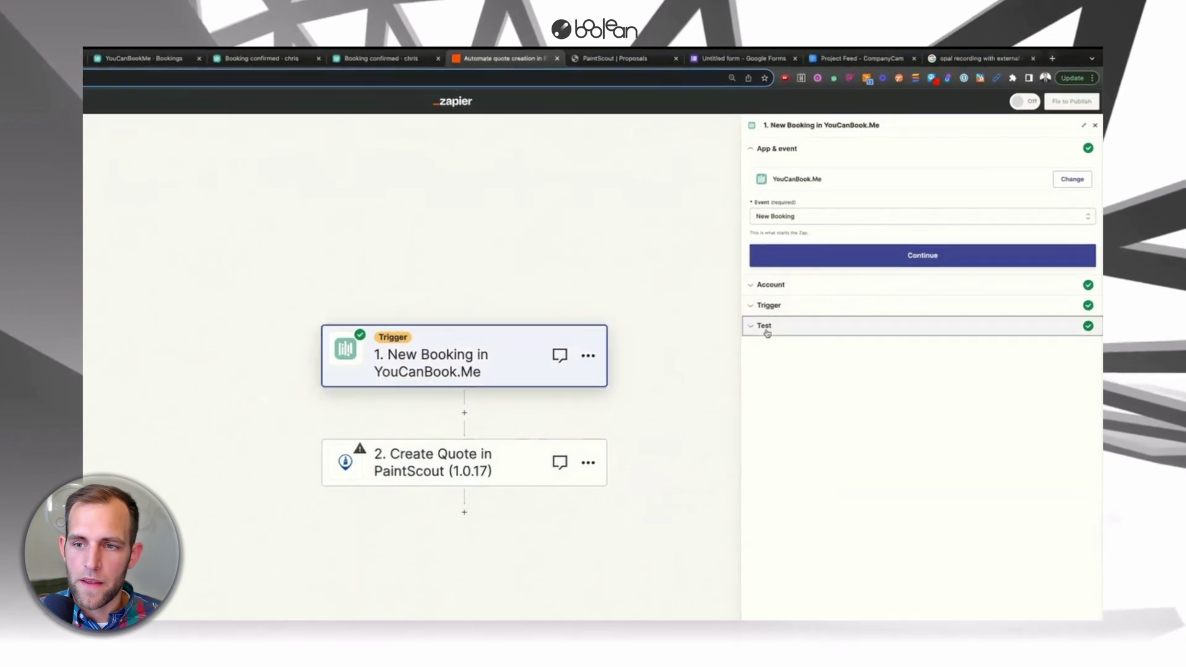
{"action": "left_click", "coordinate": [766, 334]}
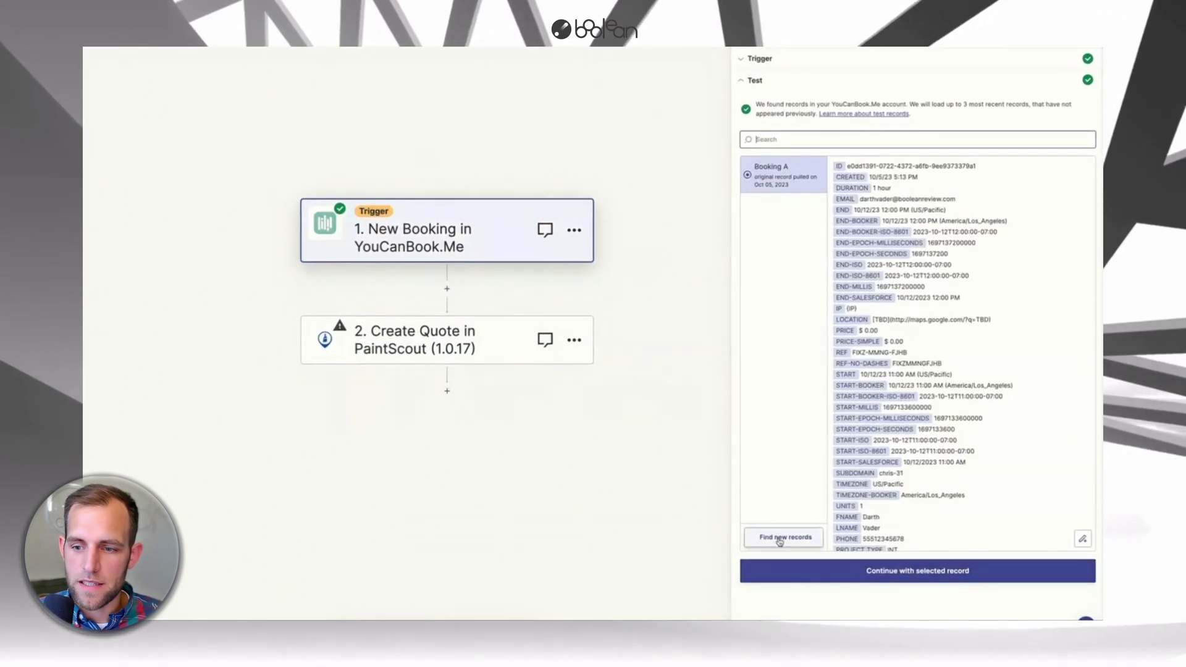
{"action": "left_click", "coordinate": [782, 536]}
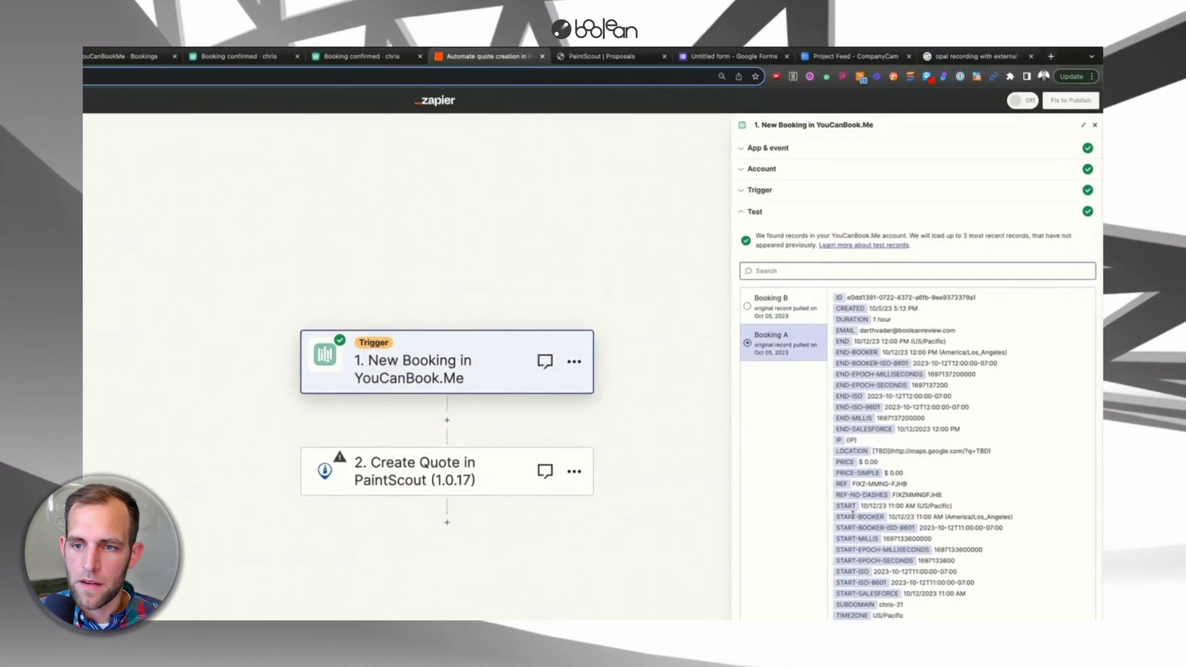
{"action": "left_click", "coordinate": [766, 303]}
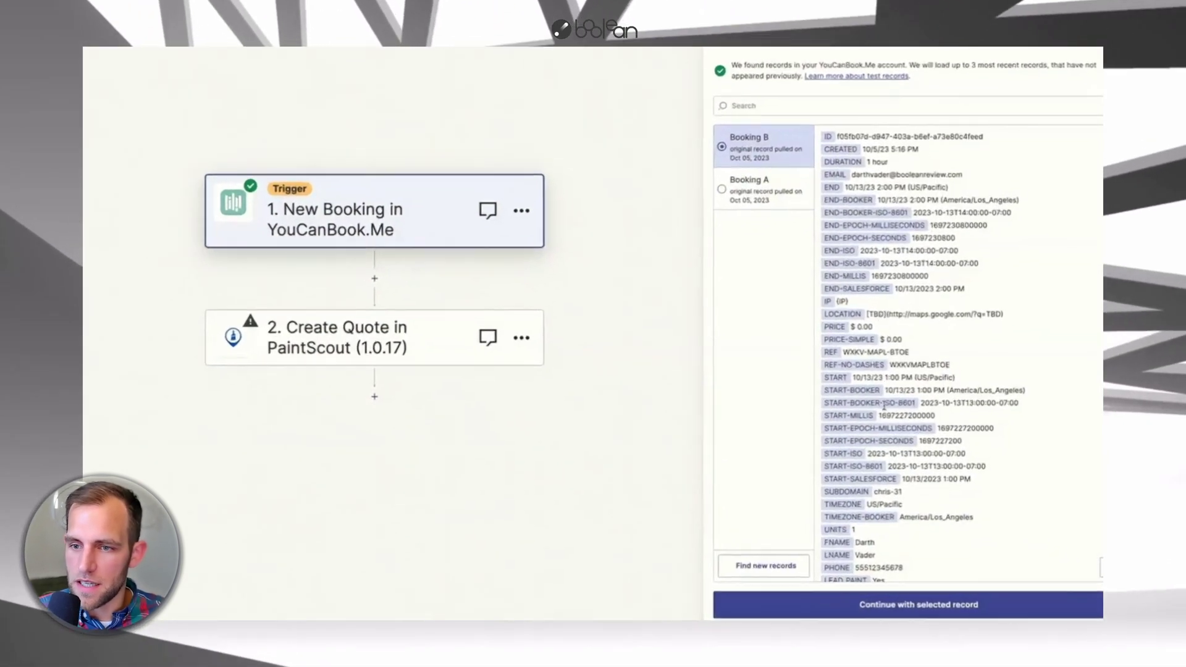
{"action": "scroll", "coordinate": [898, 436], "scroll_direction": "down", "scroll_amount": 3}
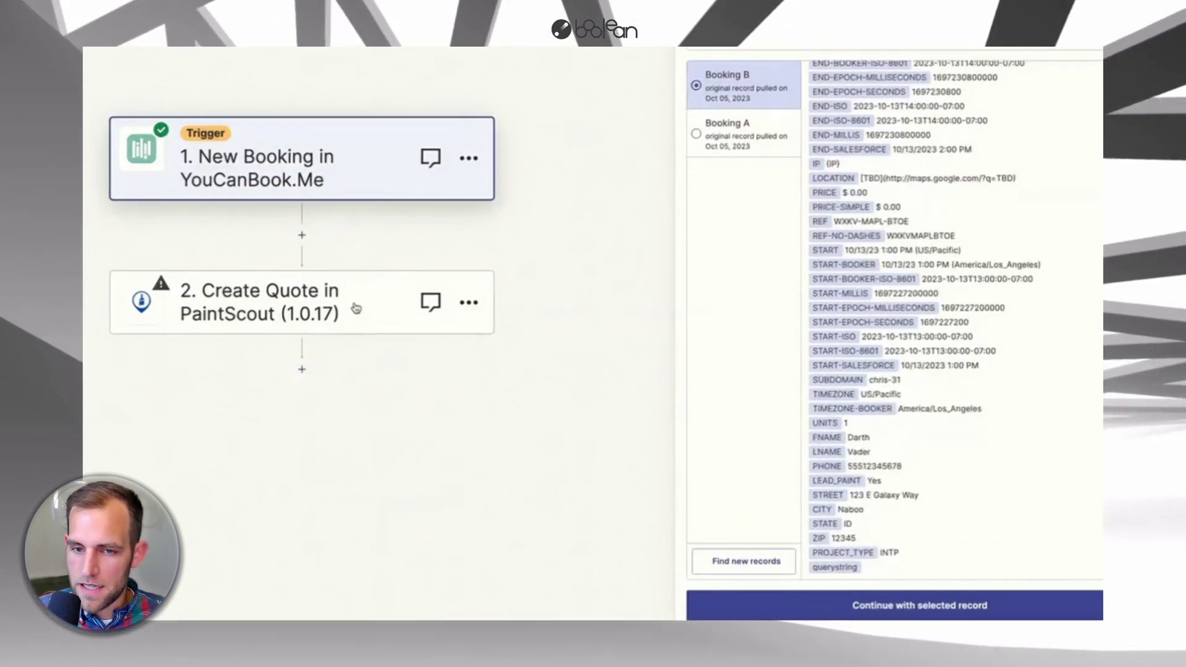
{"action": "left_click", "coordinate": [902, 606]}
- Map the quote's Quote Type to the booking's PROJECT_TYPE answer
{"action": "left_click", "coordinate": [778, 193]}
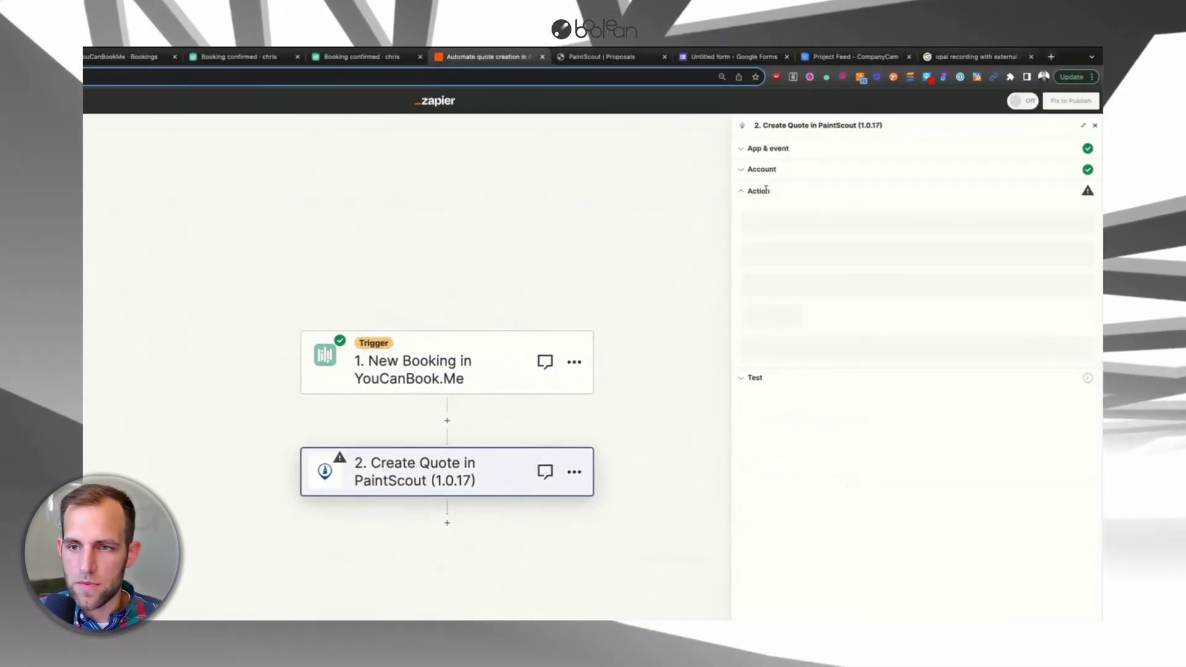
{"action": "left_click", "coordinate": [755, 268]}
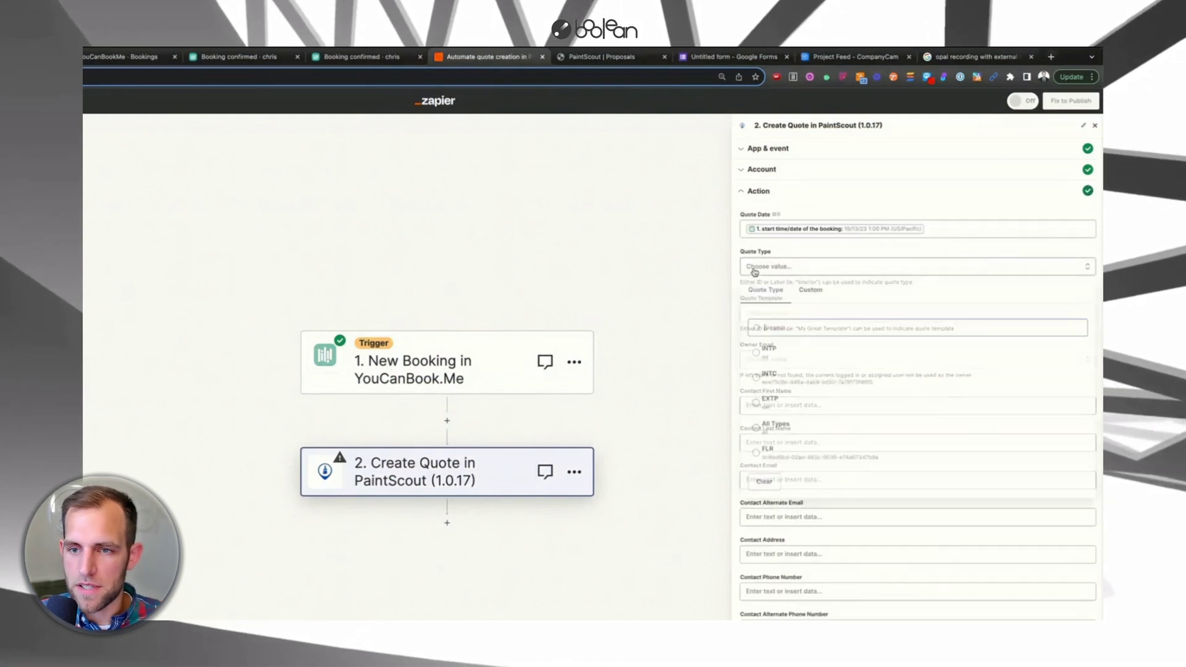
{"action": "left_click", "coordinate": [811, 289]}
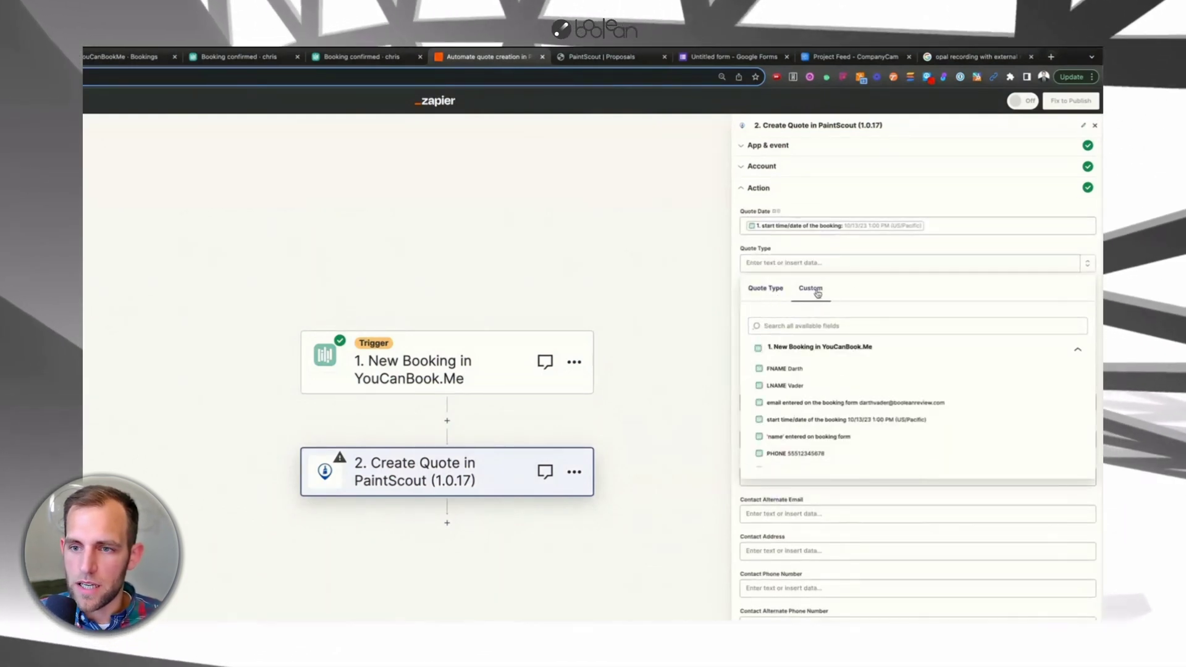
{"action": "type", "text": "intp"}
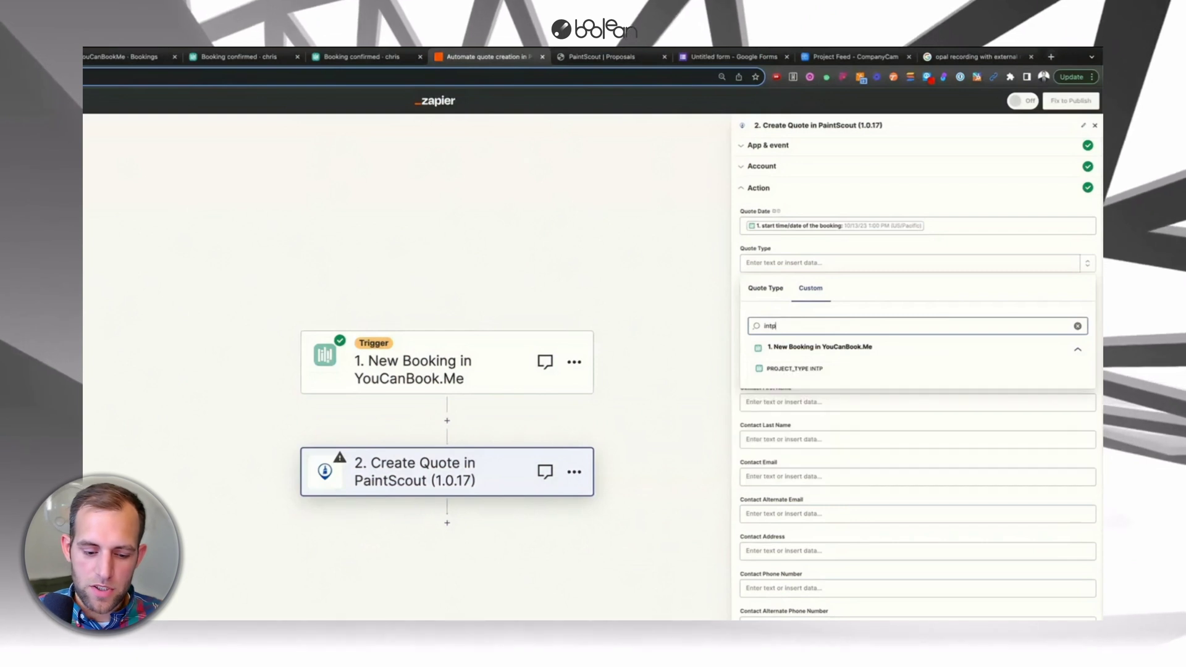
{"action": "left_click", "coordinate": [795, 369]}
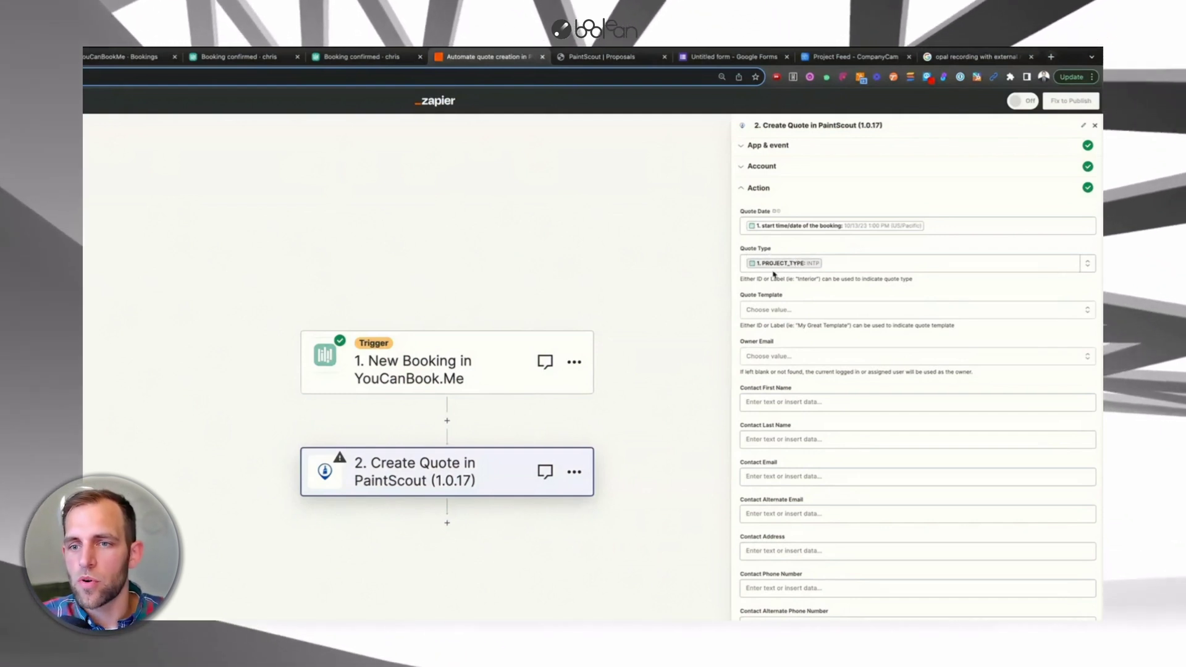
- Choose INTP as the Quote Template
{"action": "left_click", "coordinate": [766, 311]}
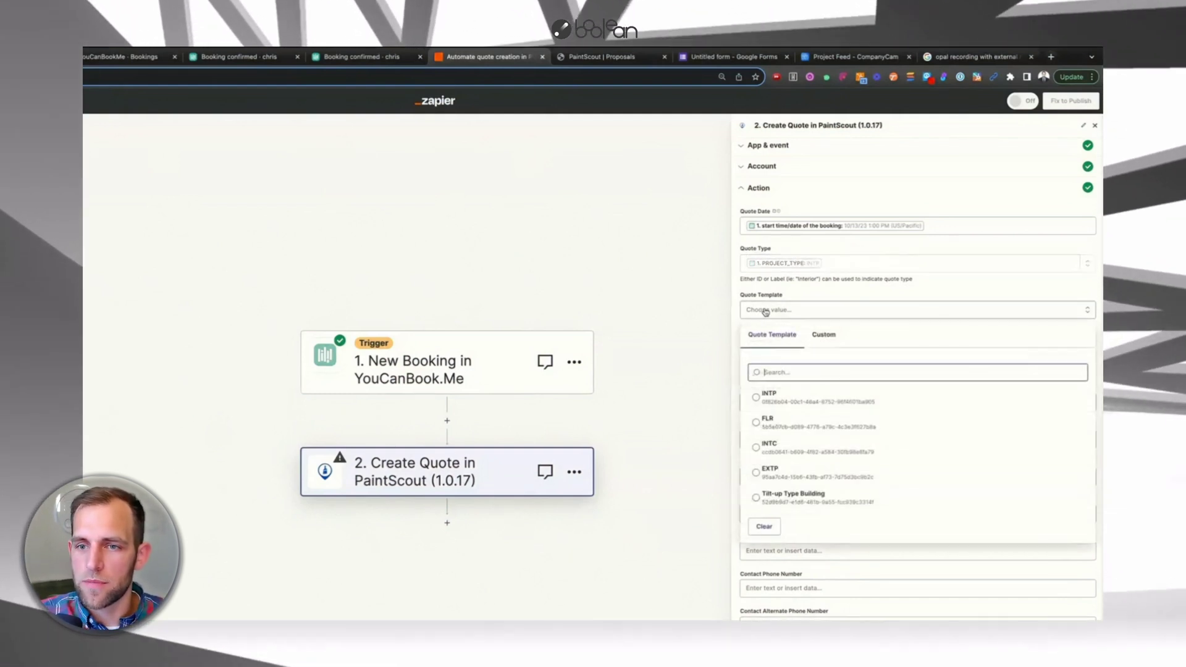
{"action": "left_click", "coordinate": [756, 399]}
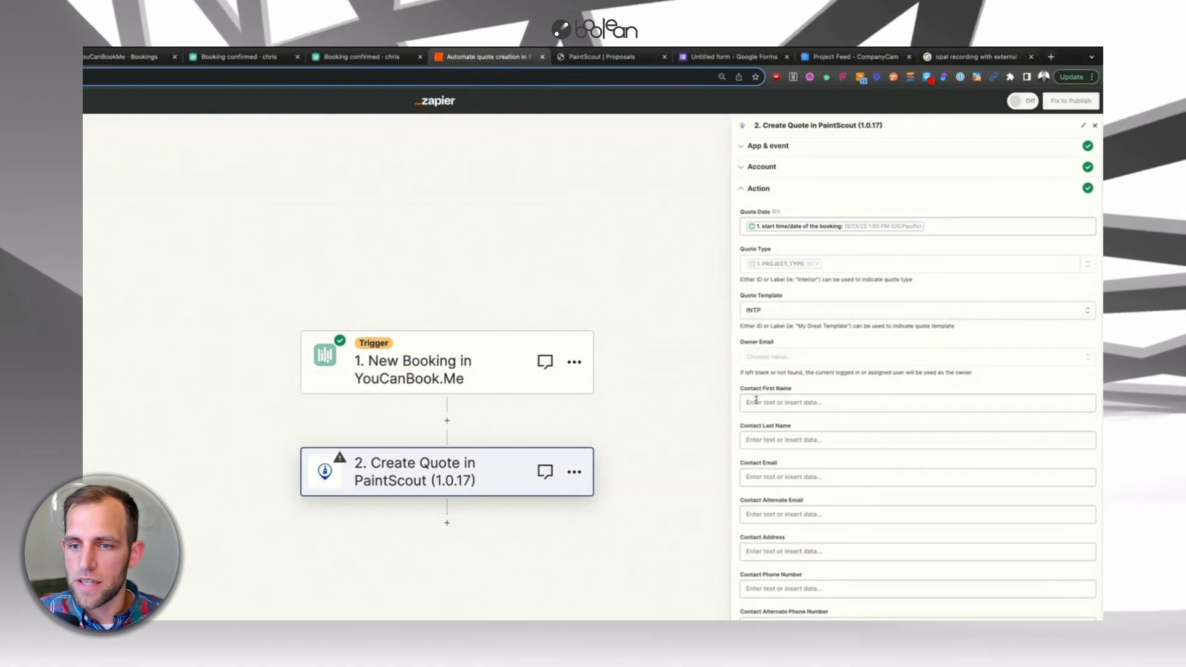
{"action": "left_click", "coordinate": [766, 360]}
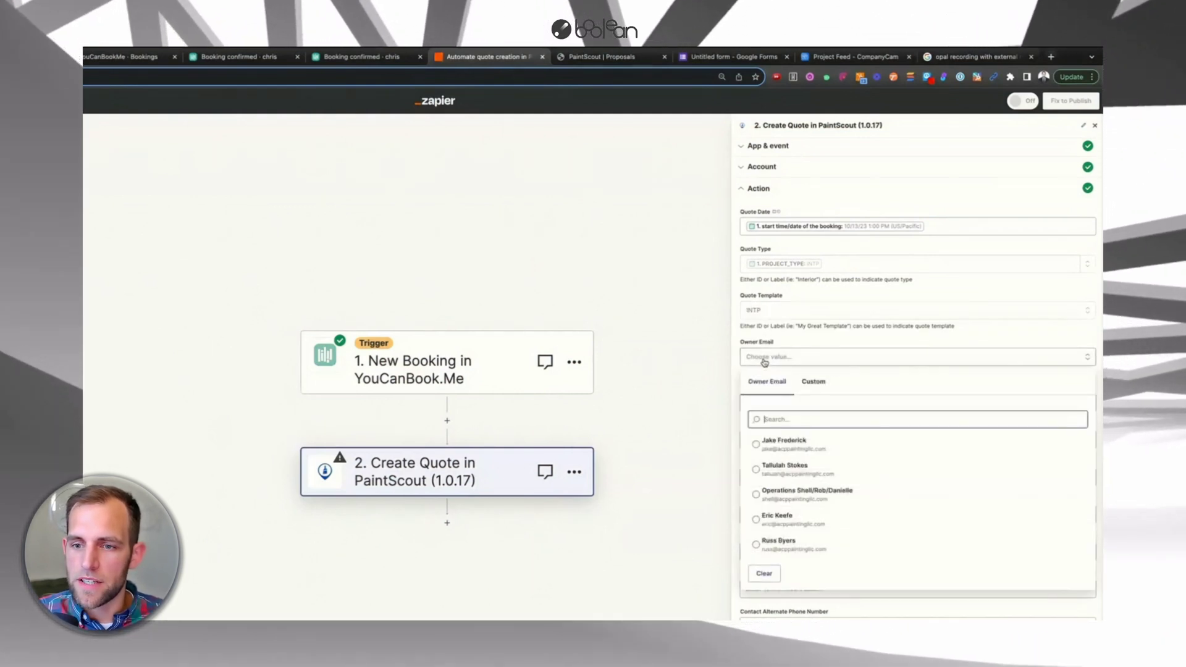
- Pick a team member from the Owner Email list as the quote owner
{"action": "scroll", "coordinate": [783, 522], "scroll_direction": "down", "scroll_amount": 1}
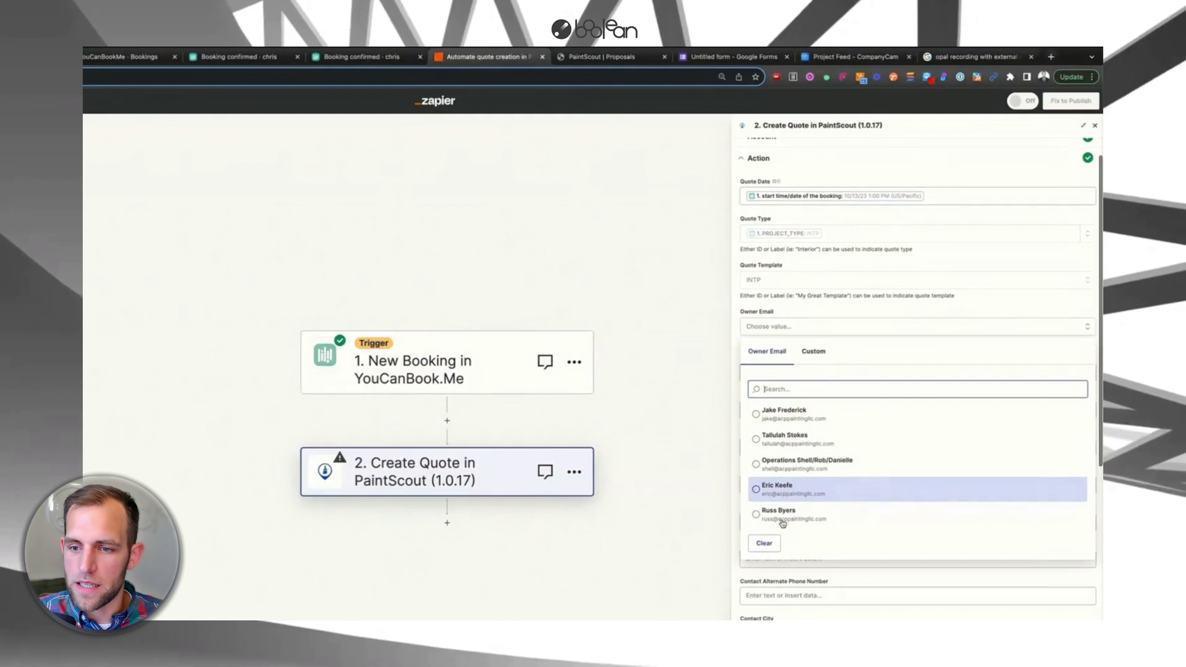
{"action": "scroll", "coordinate": [781, 500], "scroll_direction": "down", "scroll_amount": 1}
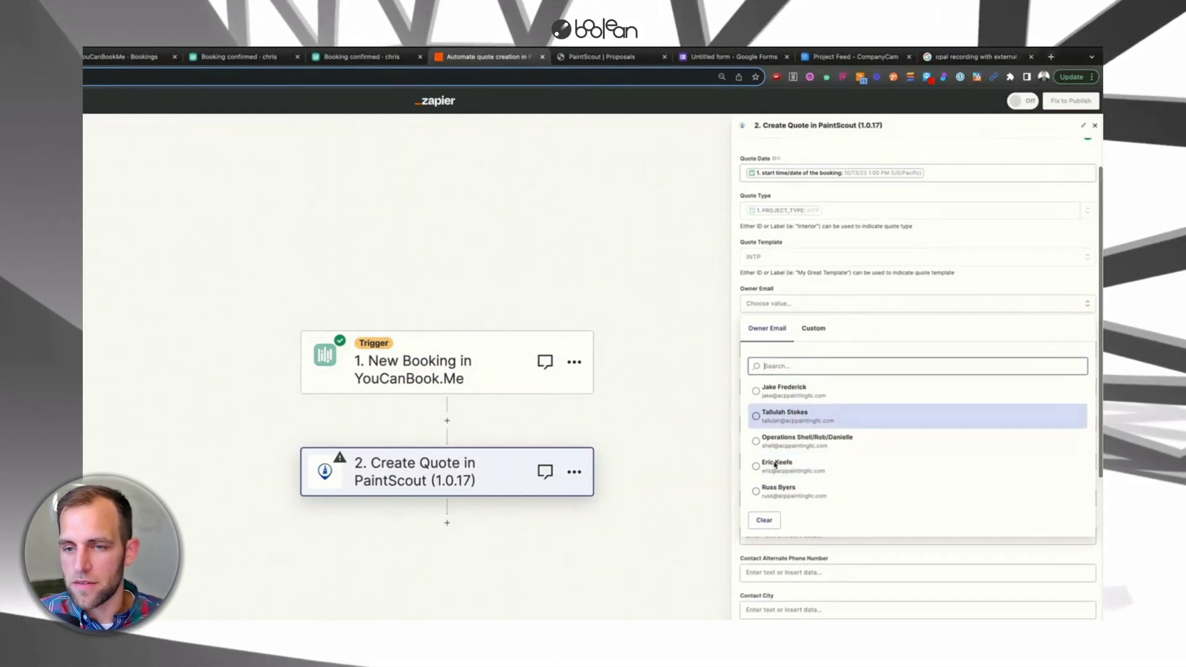
{"action": "left_click", "coordinate": [778, 497]}
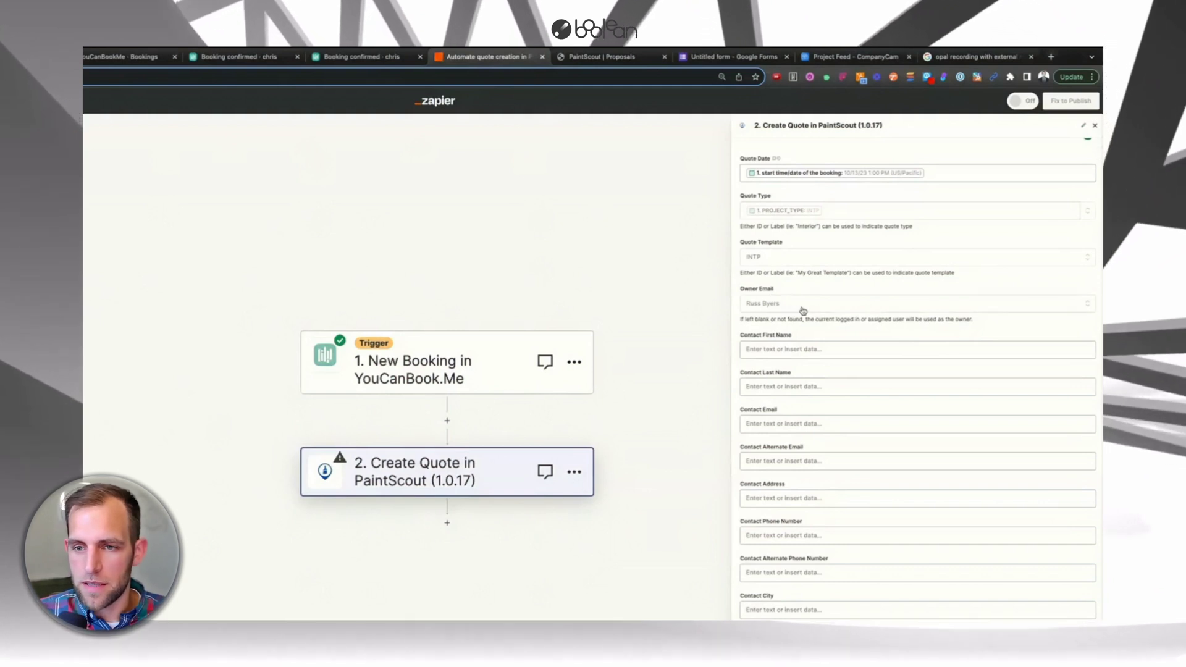
- Map FNAME, LNAME and email into the contact name and email fields, leaving alternate email empty
{"action": "left_click", "coordinate": [777, 349]}
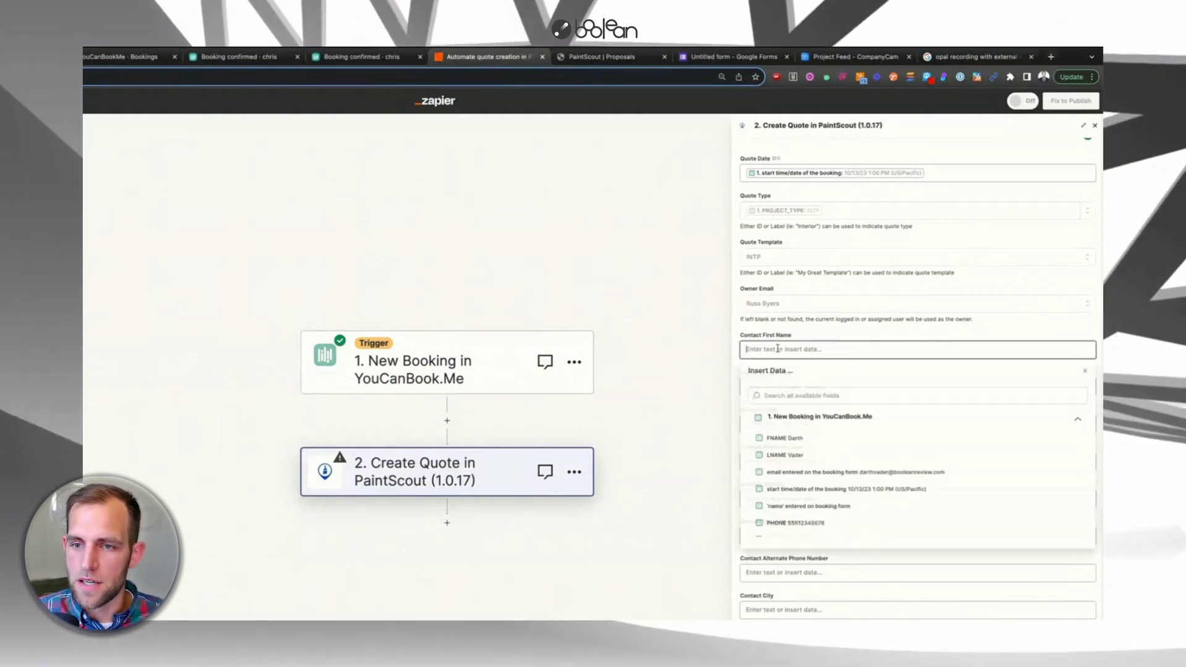
{"action": "left_click", "coordinate": [783, 438]}
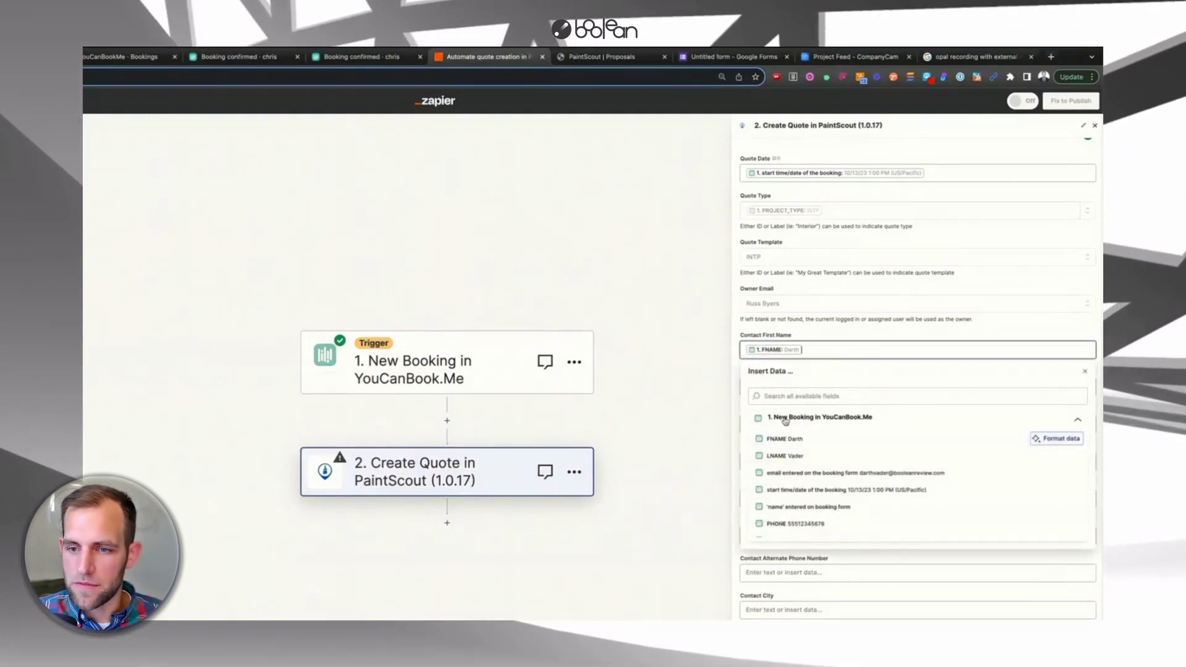
{"action": "left_click", "coordinate": [806, 341]}
{"action": "left_click", "coordinate": [768, 388]}
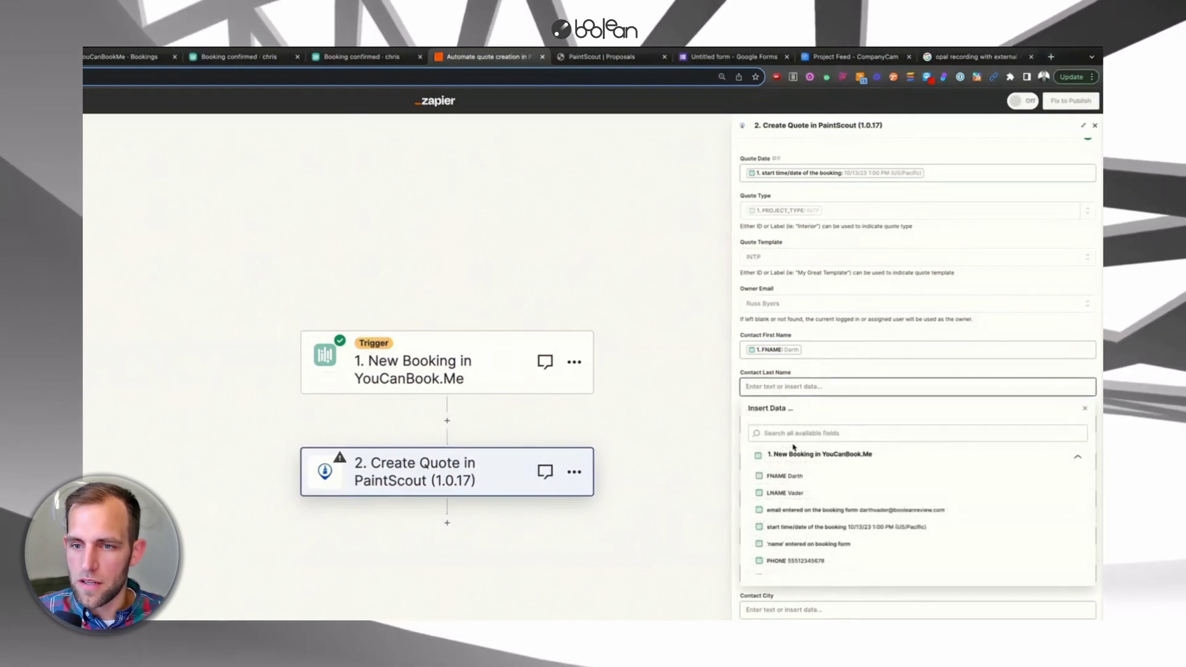
{"action": "left_click", "coordinate": [783, 492]}
{"action": "left_click", "coordinate": [821, 373]}
{"action": "scroll", "coordinate": [821, 373], "scroll_direction": "down", "scroll_amount": 1}
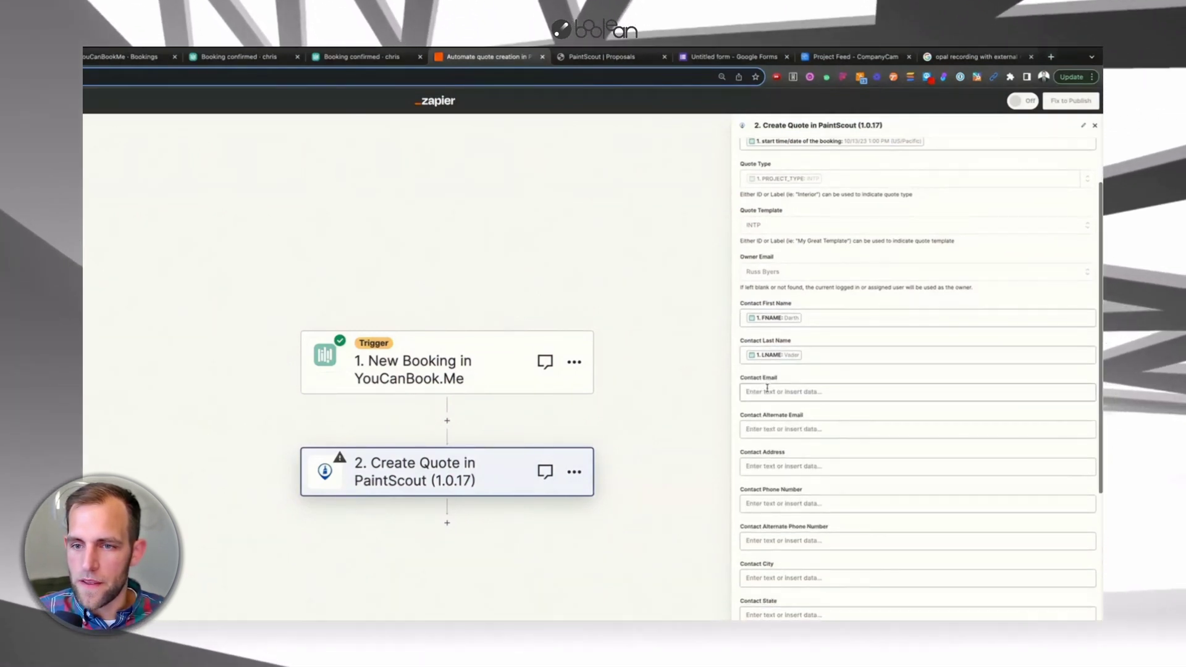
{"action": "left_click", "coordinate": [782, 392]}
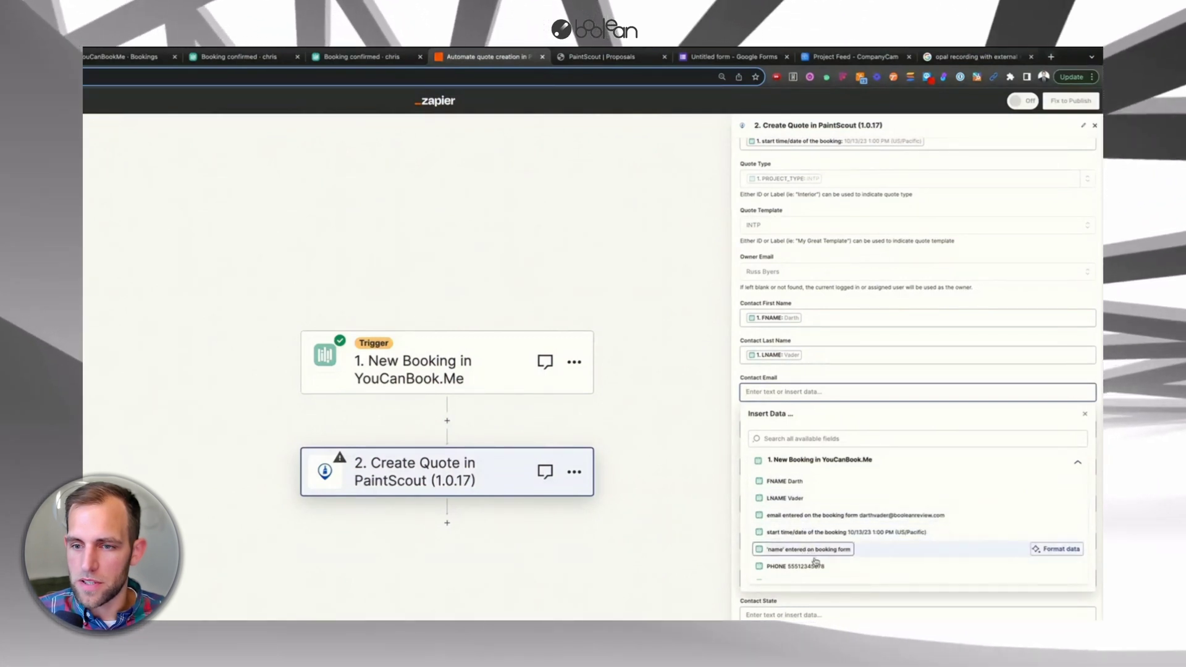
{"action": "scroll", "coordinate": [815, 563], "scroll_direction": "down", "scroll_amount": 2}
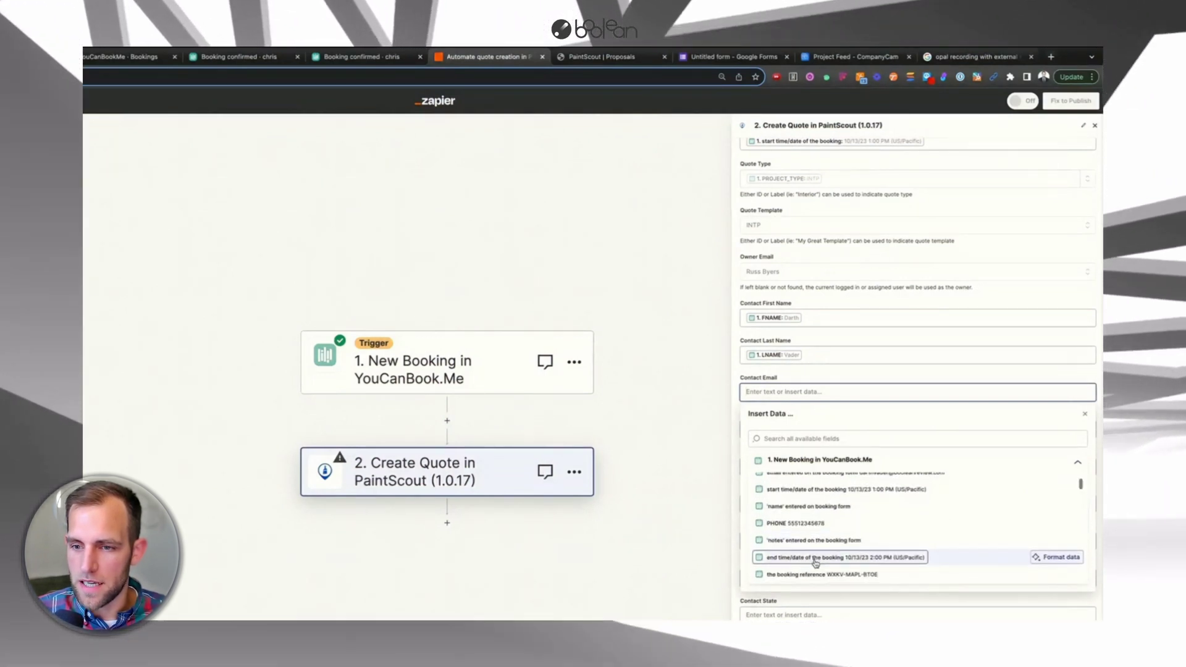
{"action": "scroll", "coordinate": [803, 532], "scroll_direction": "up", "scroll_amount": 1}
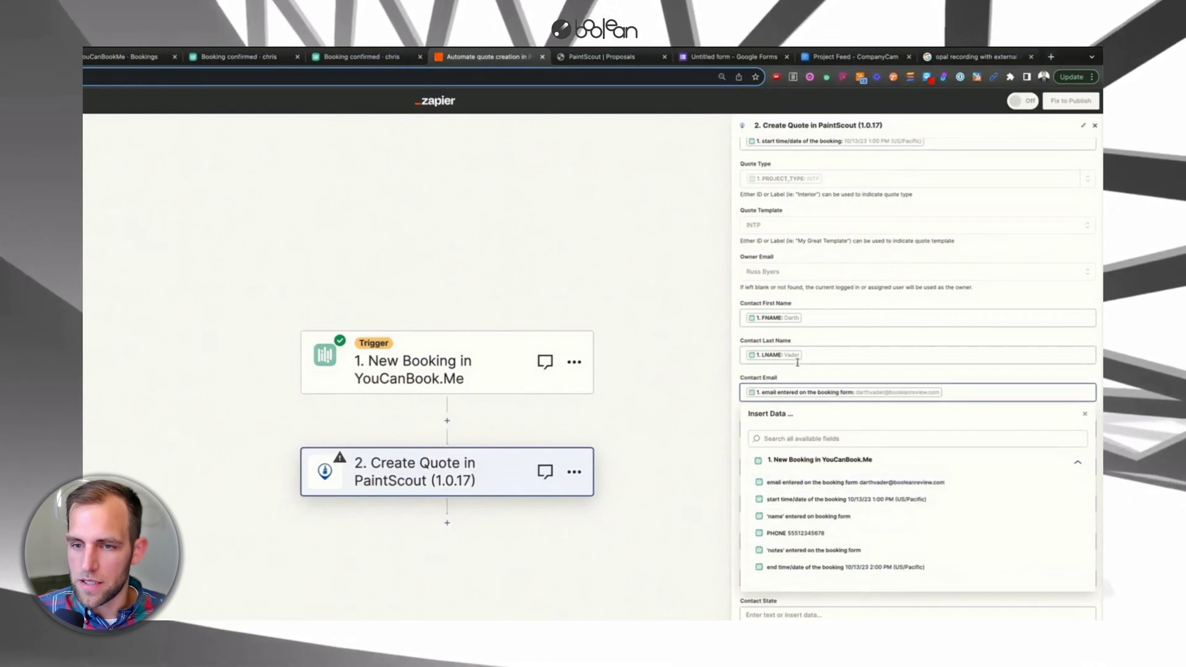
{"action": "left_click", "coordinate": [792, 378]}
{"action": "left_click", "coordinate": [775, 430]}
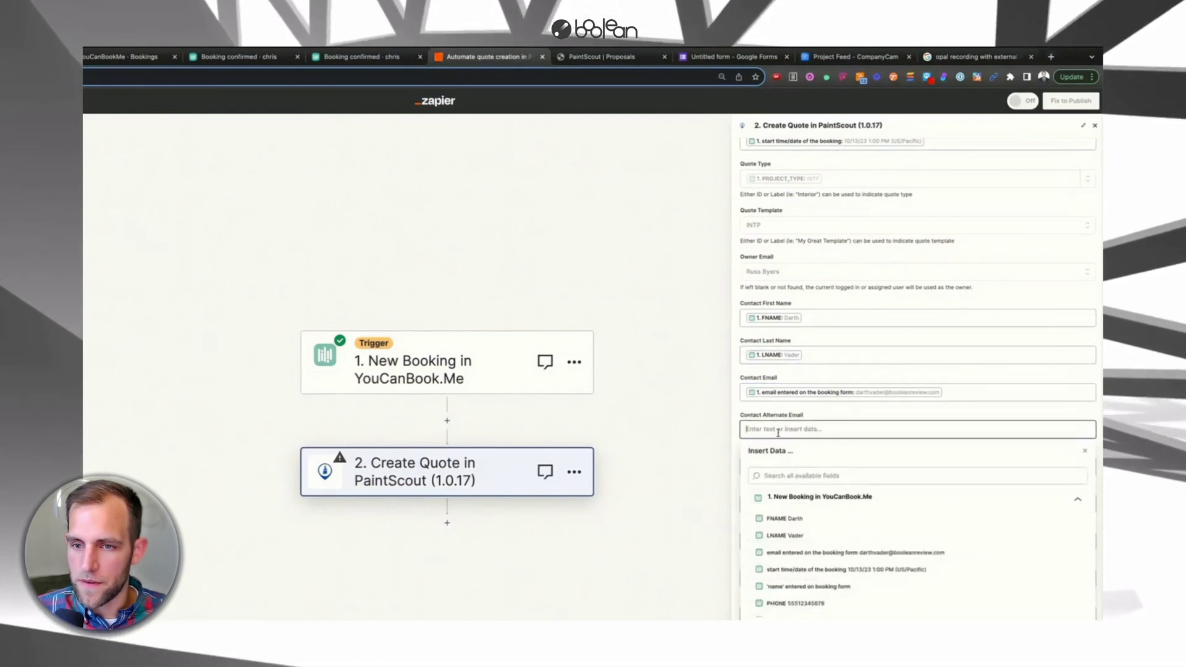
{"action": "left_click", "coordinate": [748, 418]}
- Map STREET to Contact Address and PHONE to Contact Phone Number, leaving alternate phone empty
{"action": "left_click", "coordinate": [773, 471]}
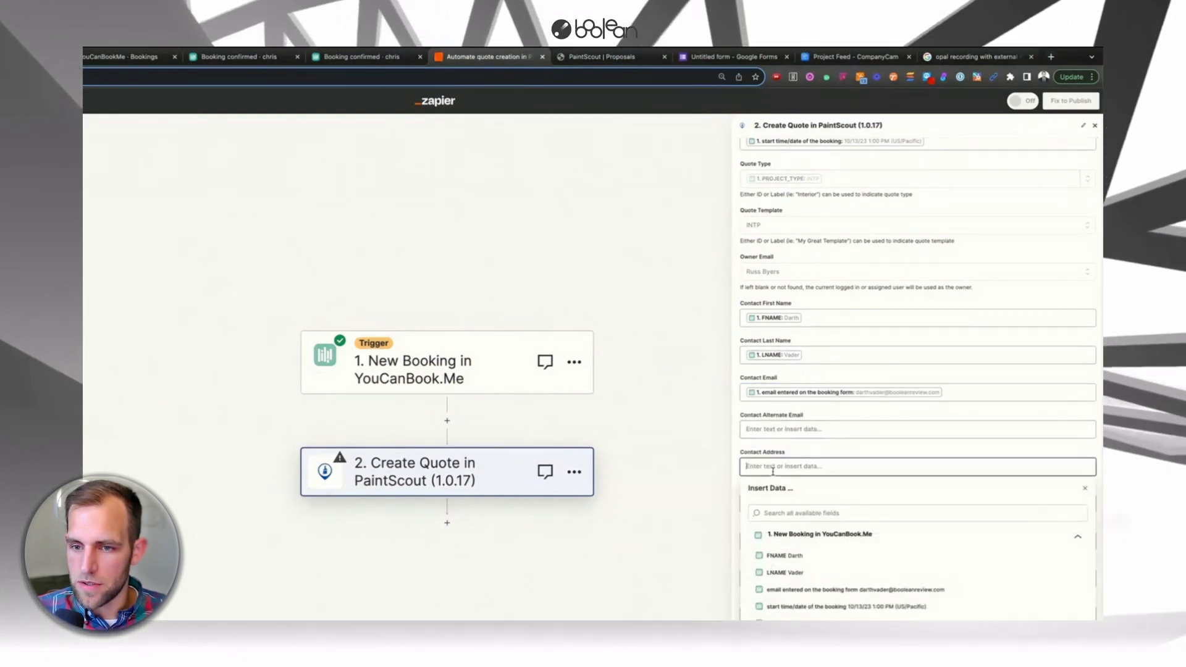
{"action": "left_click", "coordinate": [745, 457]}
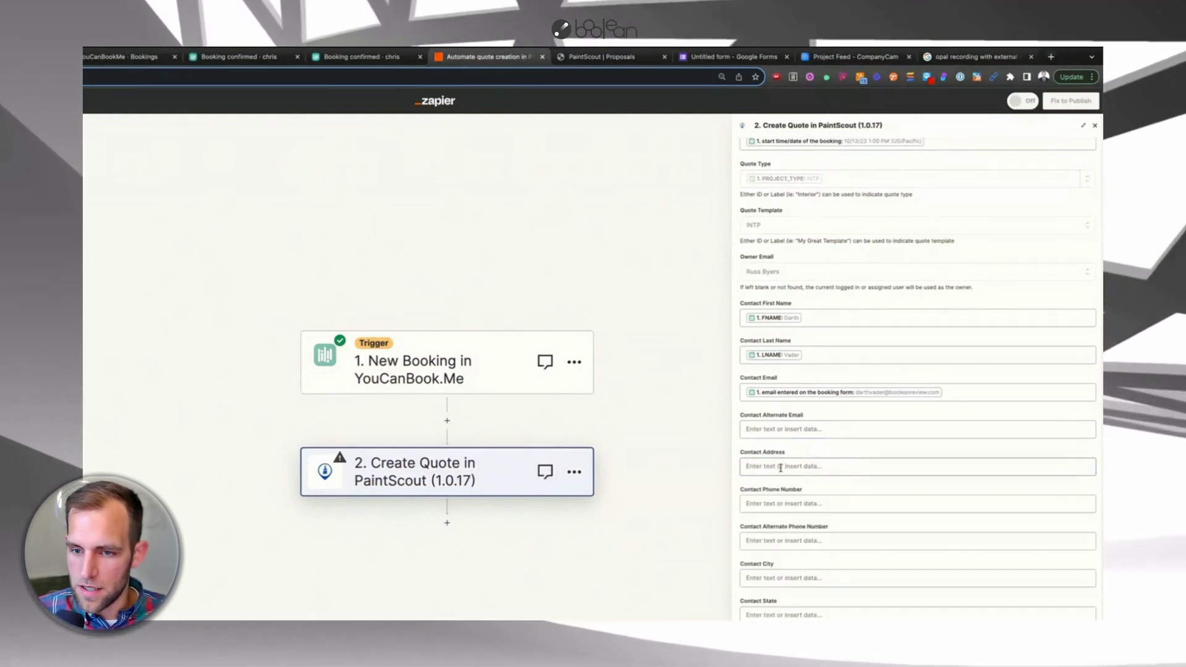
{"action": "left_click", "coordinate": [781, 468]}
{"action": "type", "text": "st"}
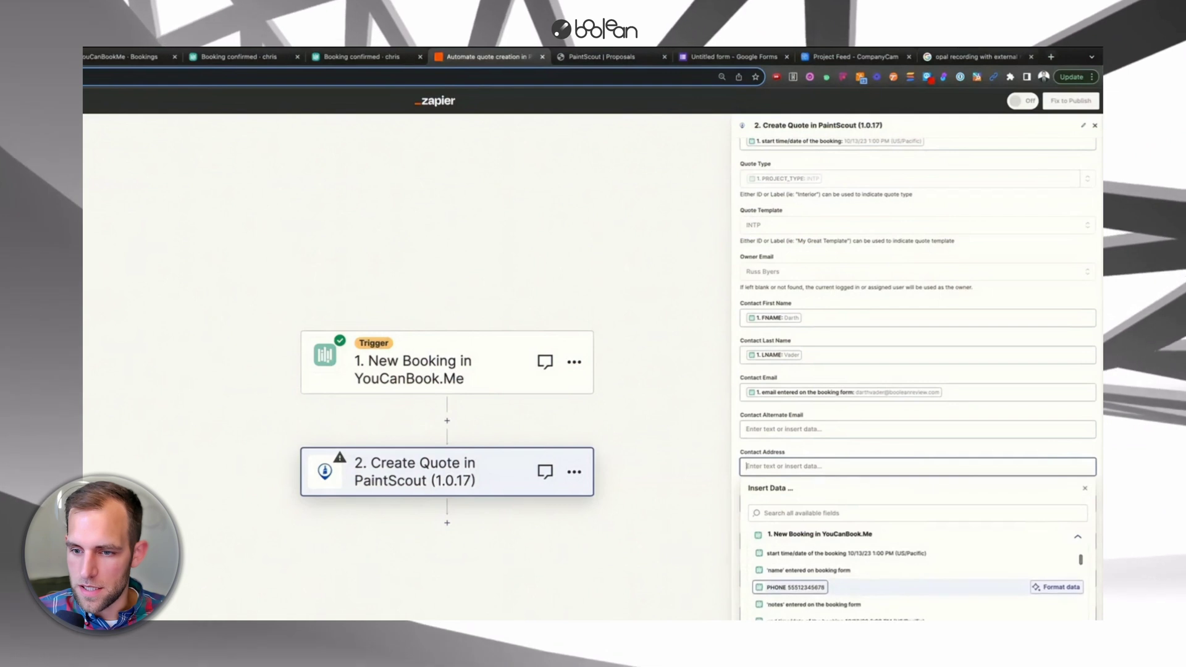
{"action": "type", "text": "ree"}
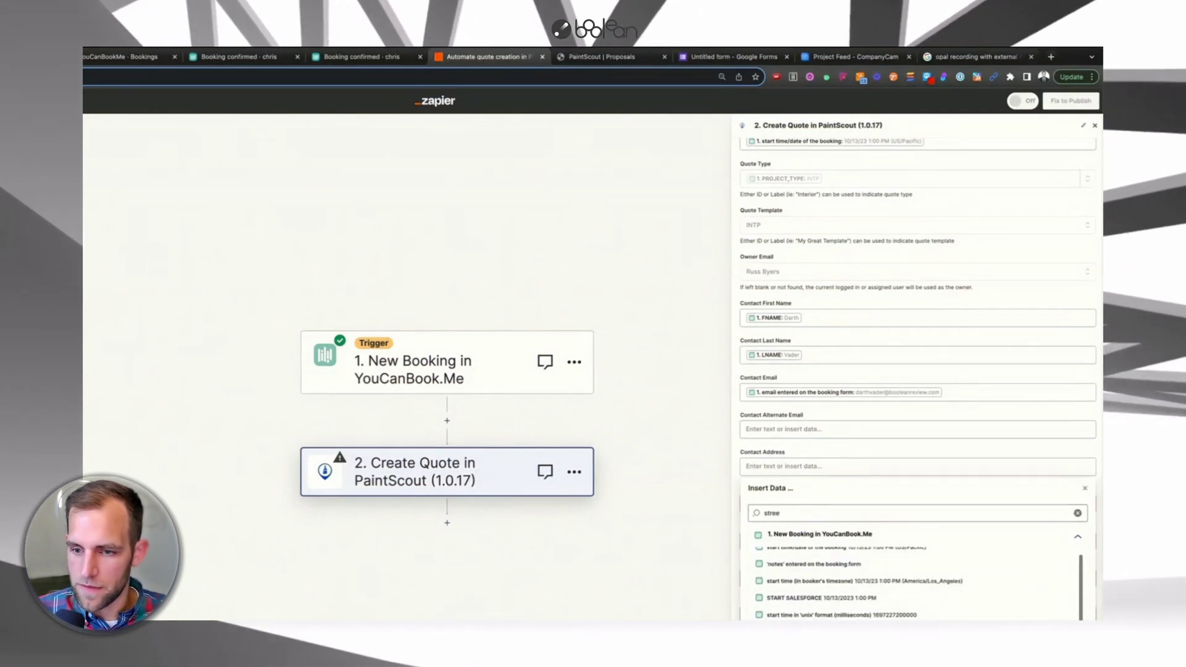
{"action": "left_click", "coordinate": [797, 568]}
{"action": "left_click", "coordinate": [786, 405]}
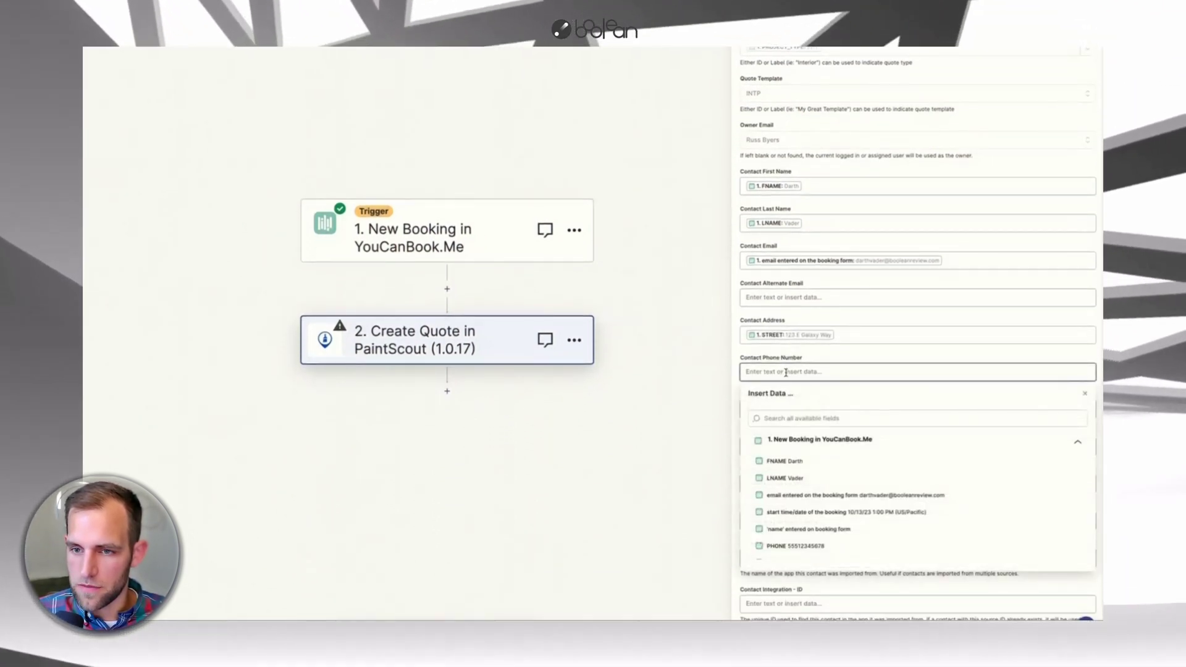
{"action": "scroll", "coordinate": [803, 530], "scroll_direction": "down", "scroll_amount": 1}
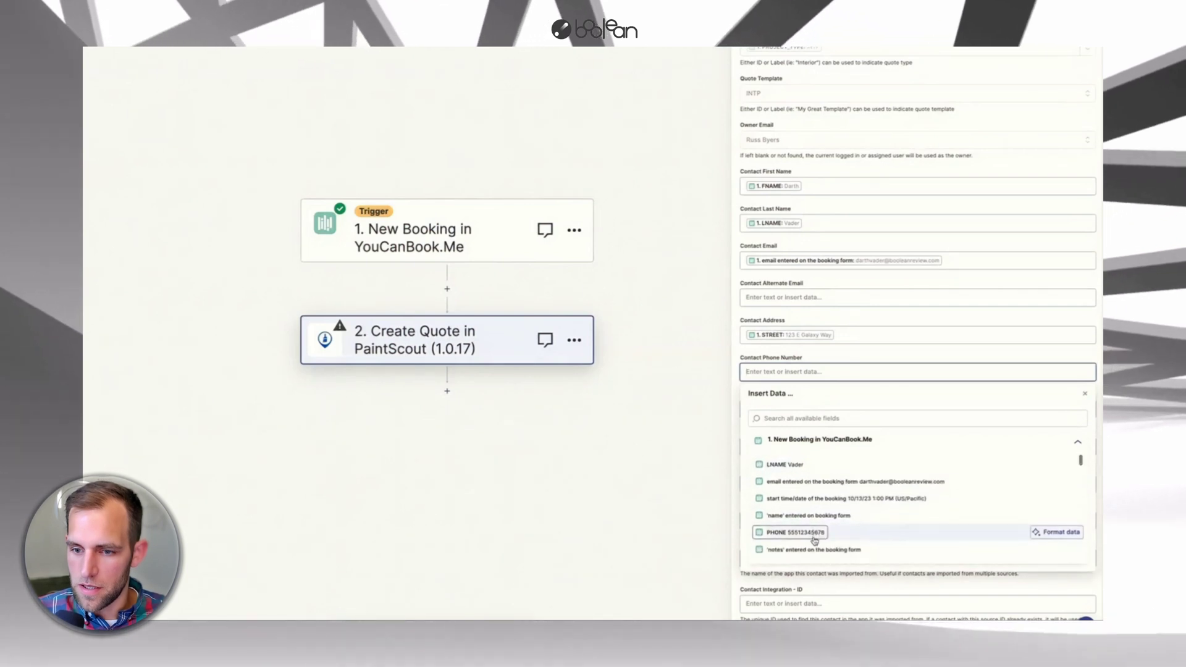
{"action": "left_click", "coordinate": [806, 535]}
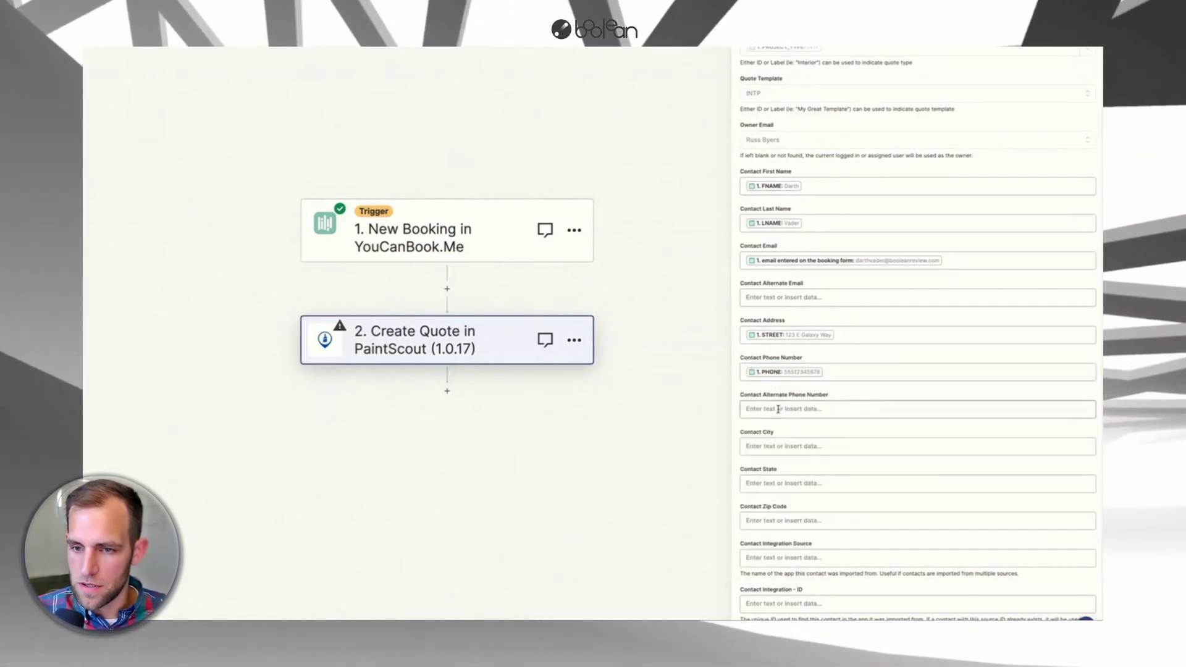
{"action": "left_click", "coordinate": [777, 410]}
{"action": "left_click", "coordinate": [731, 402]}
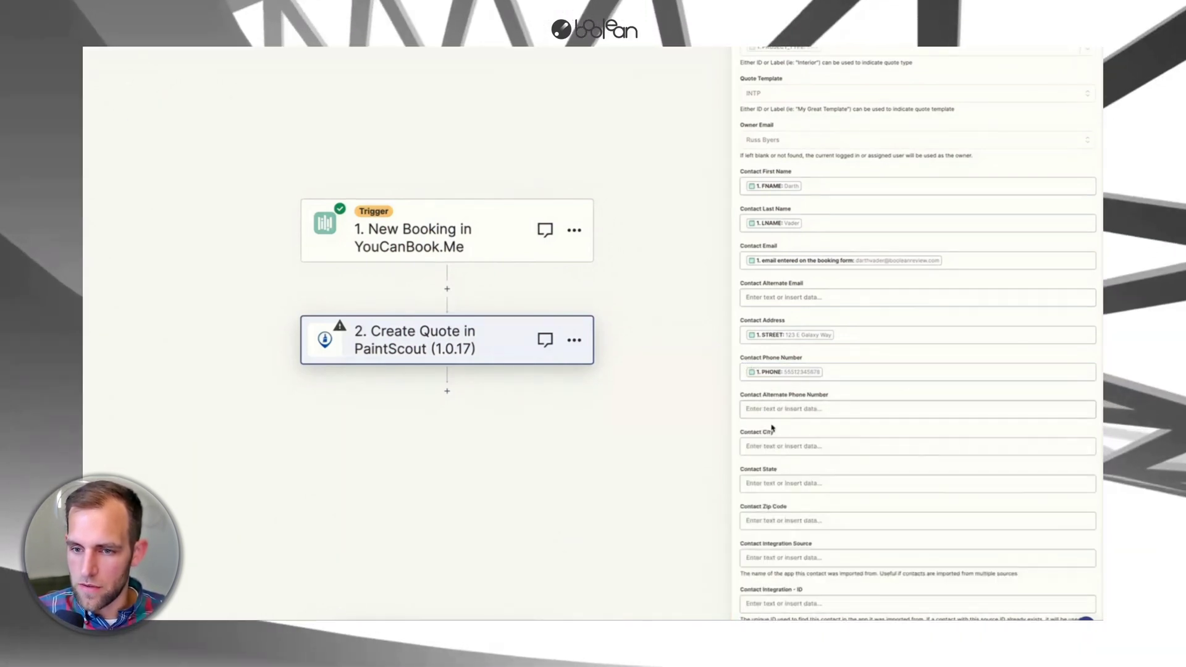
- Map the booking's CITY, STATE and ZIP into Contact City, State and Zip Code
{"action": "scroll", "coordinate": [760, 400], "scroll_direction": "down", "scroll_amount": 1}
{"action": "left_click", "coordinate": [760, 400]}
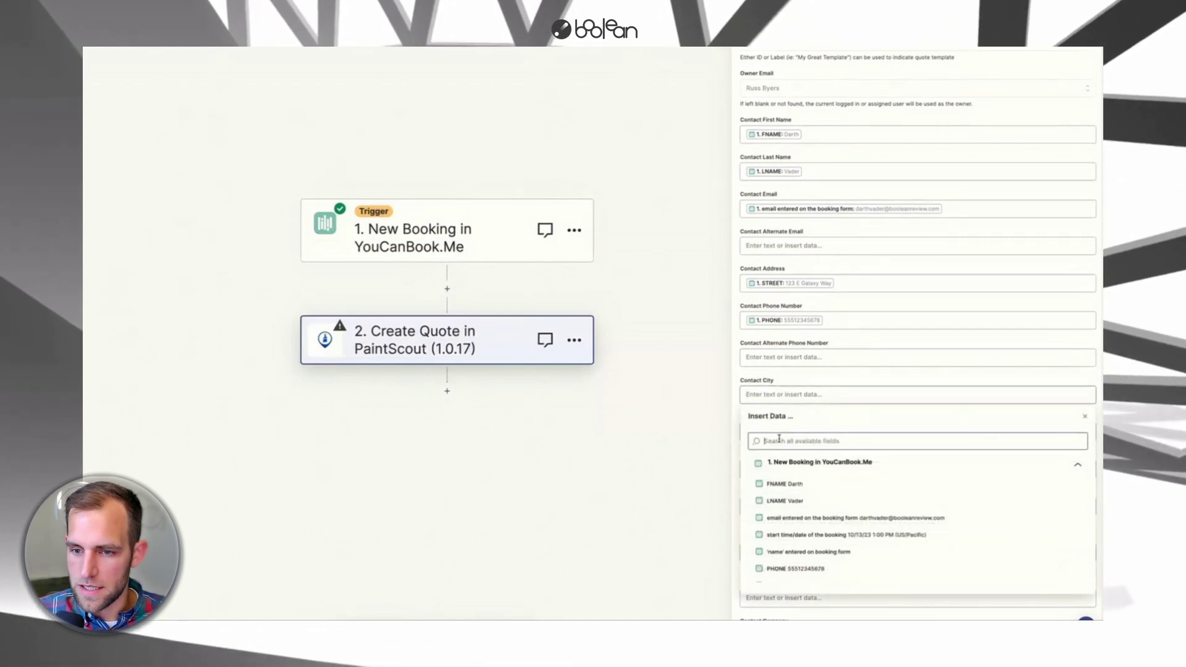
{"action": "type", "text": "city"}
{"action": "left_click", "coordinate": [784, 484]}
{"action": "left_click", "coordinate": [779, 431]}
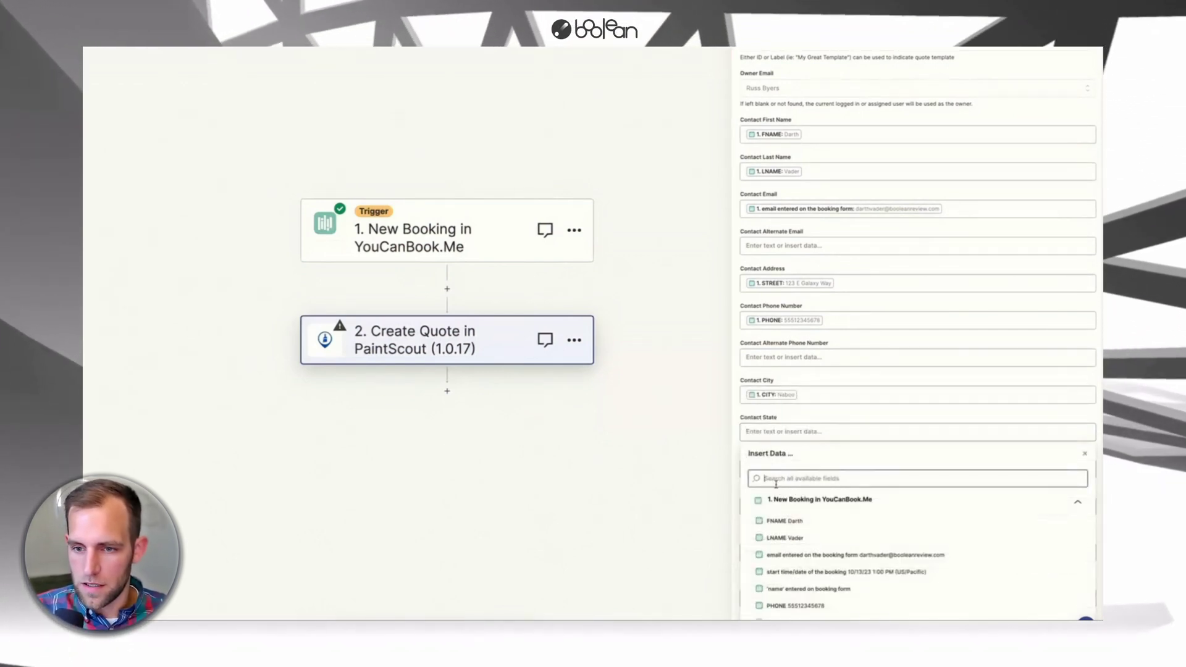
{"action": "type", "text": "state"}
{"action": "left_click", "coordinate": [778, 555]}
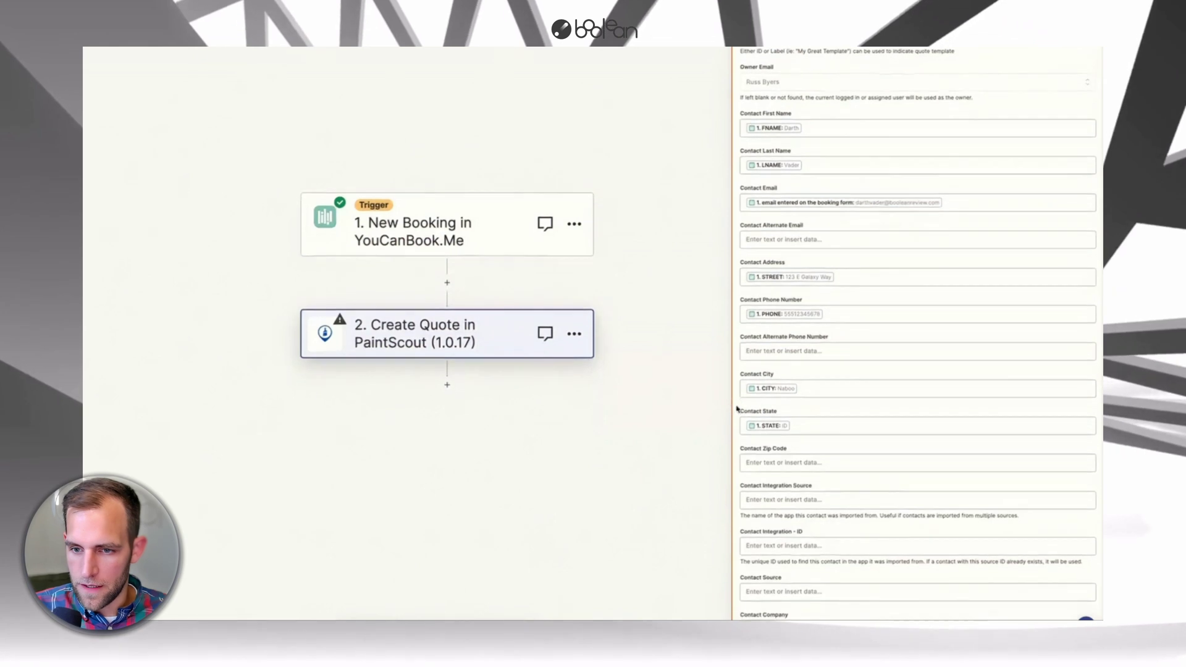
{"action": "left_click", "coordinate": [778, 470]}
{"action": "type", "text": "zip"}
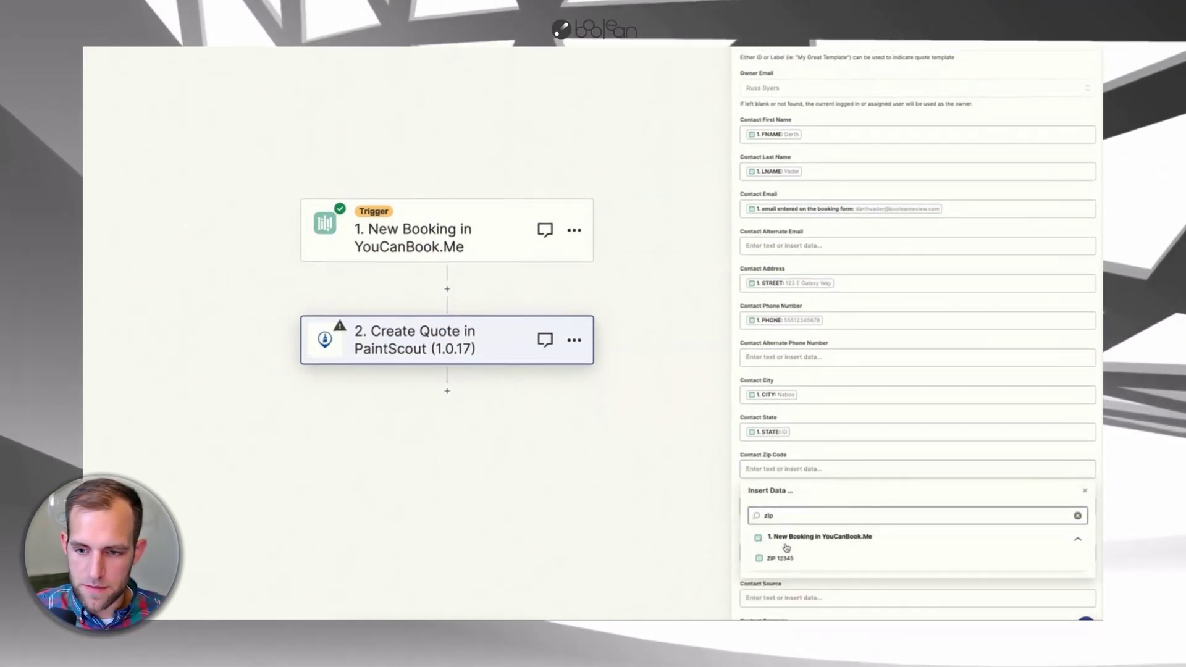
{"action": "left_click", "coordinate": [782, 556]}
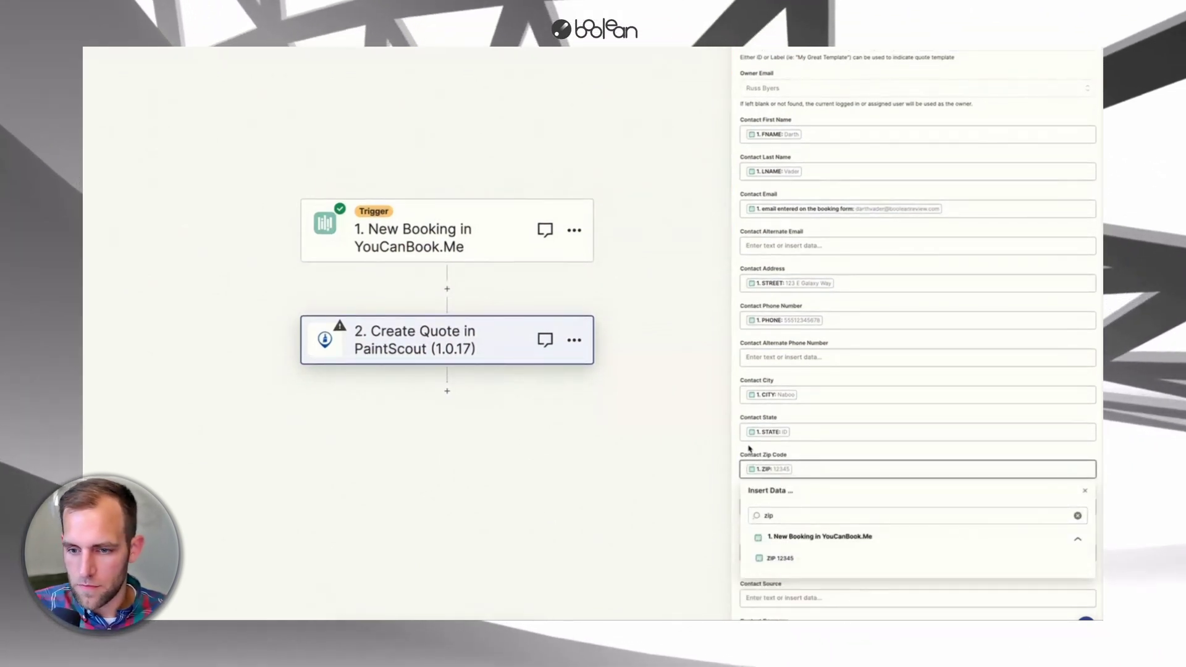
{"action": "scroll", "coordinate": [772, 420], "scroll_direction": "down", "scroll_amount": 3}
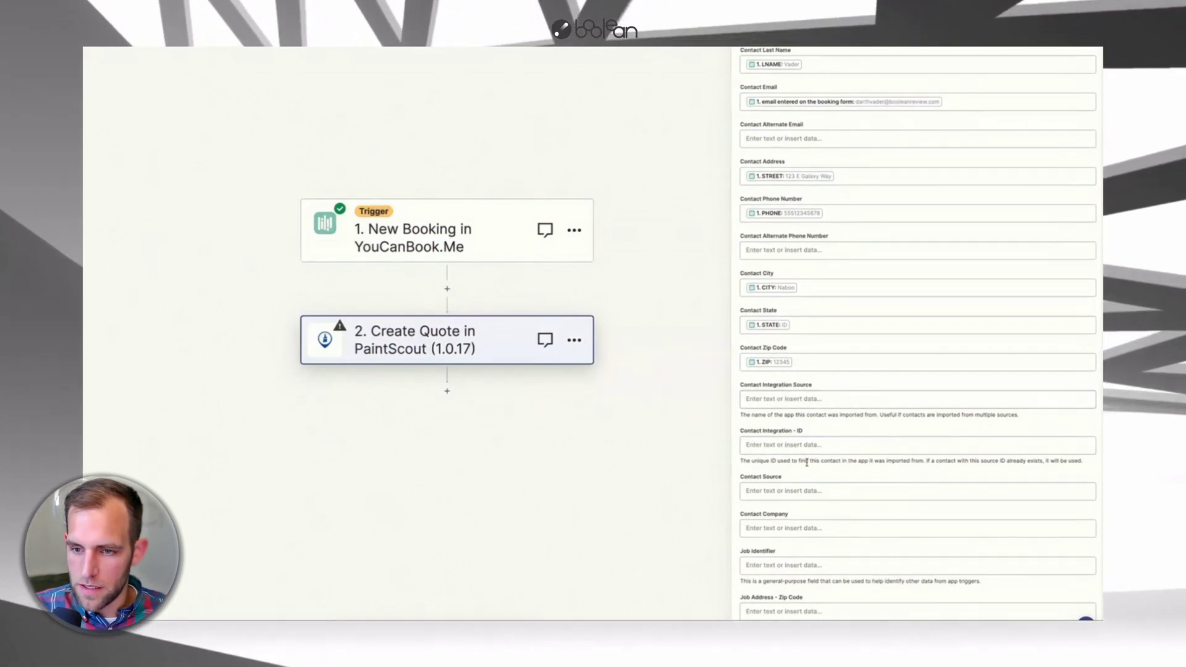
- Leave Contact Source empty and map the booking's ZIP into Job Address - Zip Code
{"action": "scroll", "coordinate": [799, 474], "scroll_direction": "down", "scroll_amount": 2}
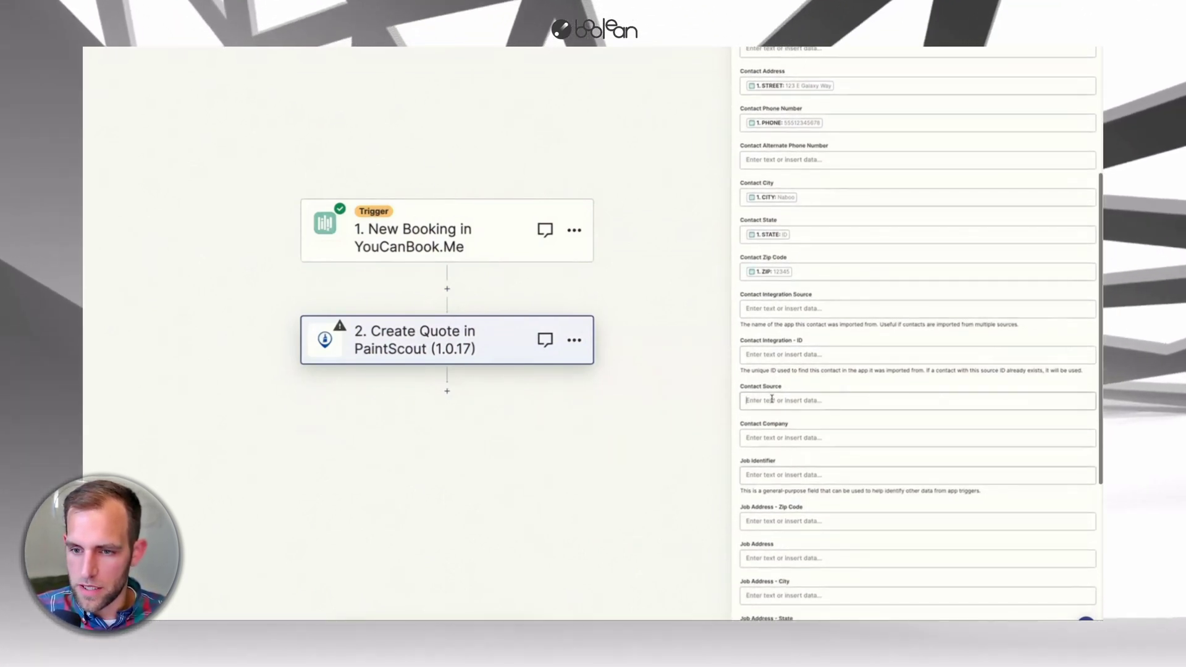
{"action": "left_click", "coordinate": [772, 400]}
{"action": "key", "text": "Escape"}
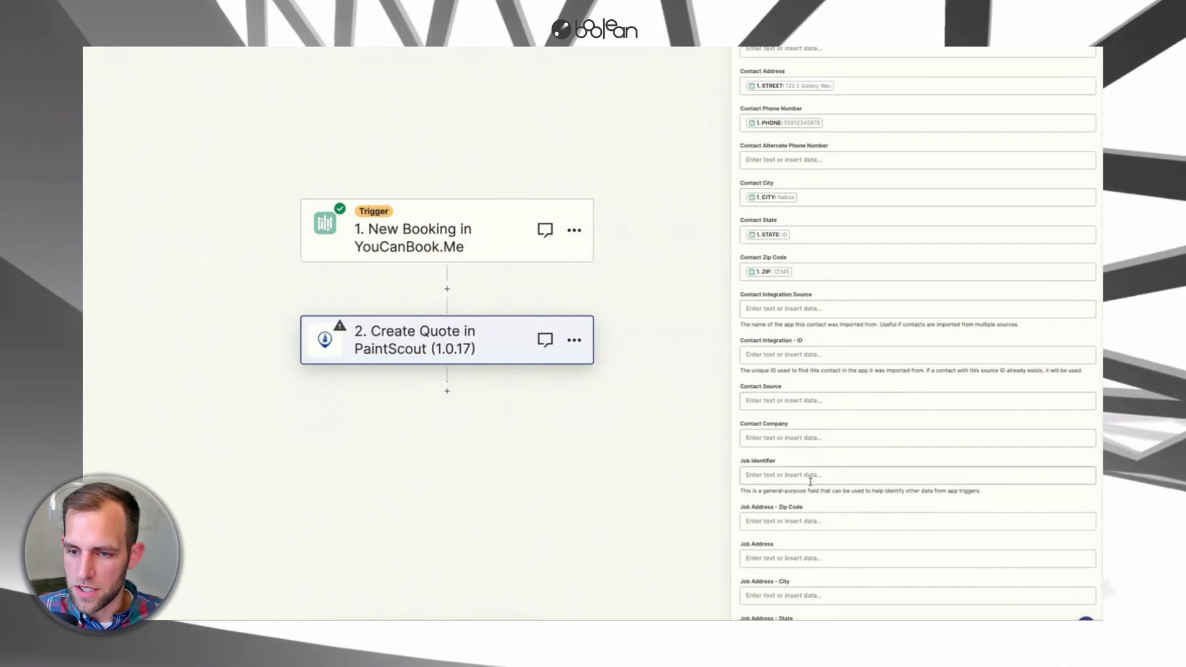
{"action": "scroll", "coordinate": [811, 482], "scroll_direction": "down", "scroll_amount": 3}
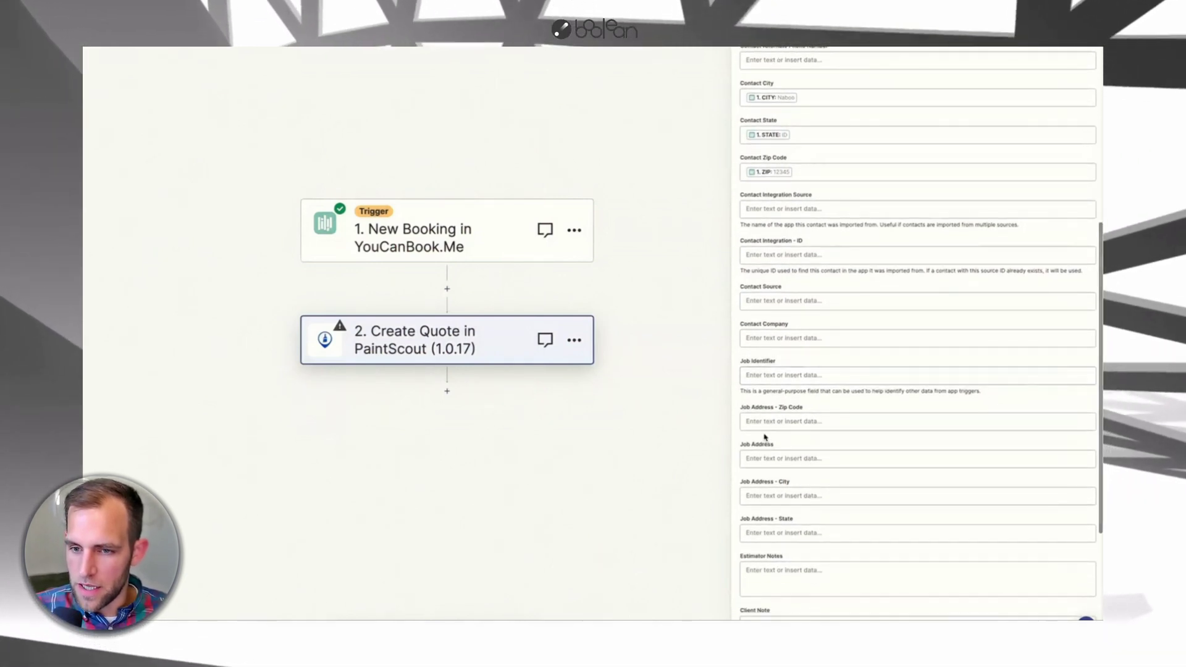
{"action": "left_click", "coordinate": [765, 423]}
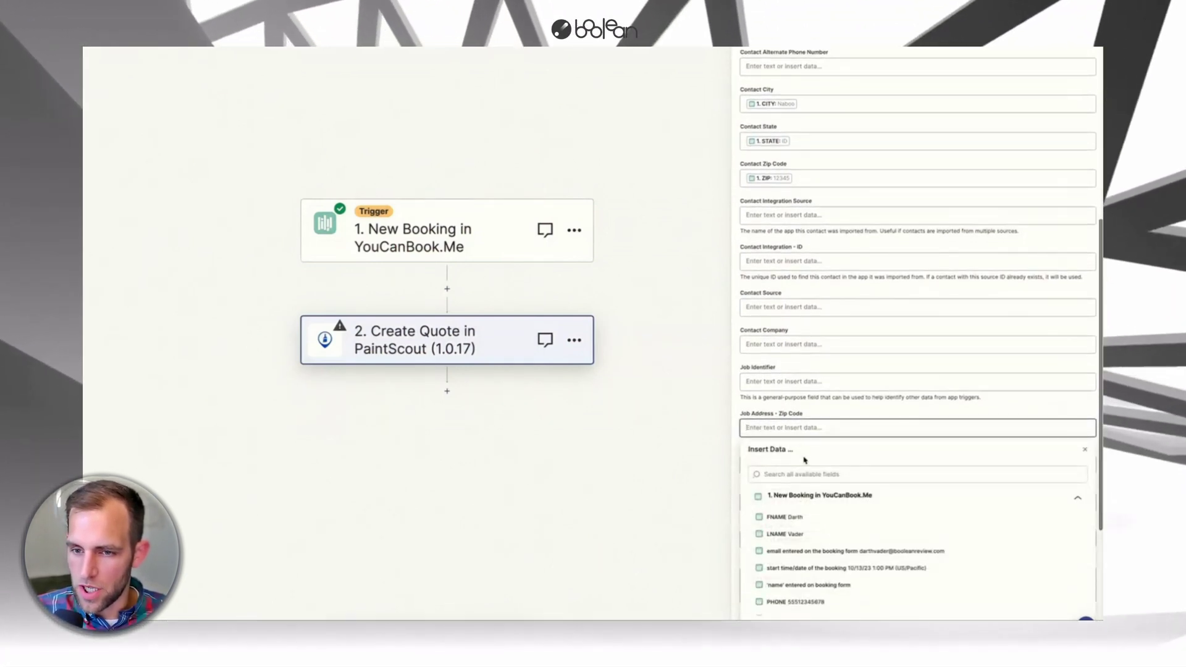
{"action": "left_click", "coordinate": [803, 474]}
{"action": "type", "text": "zi"}
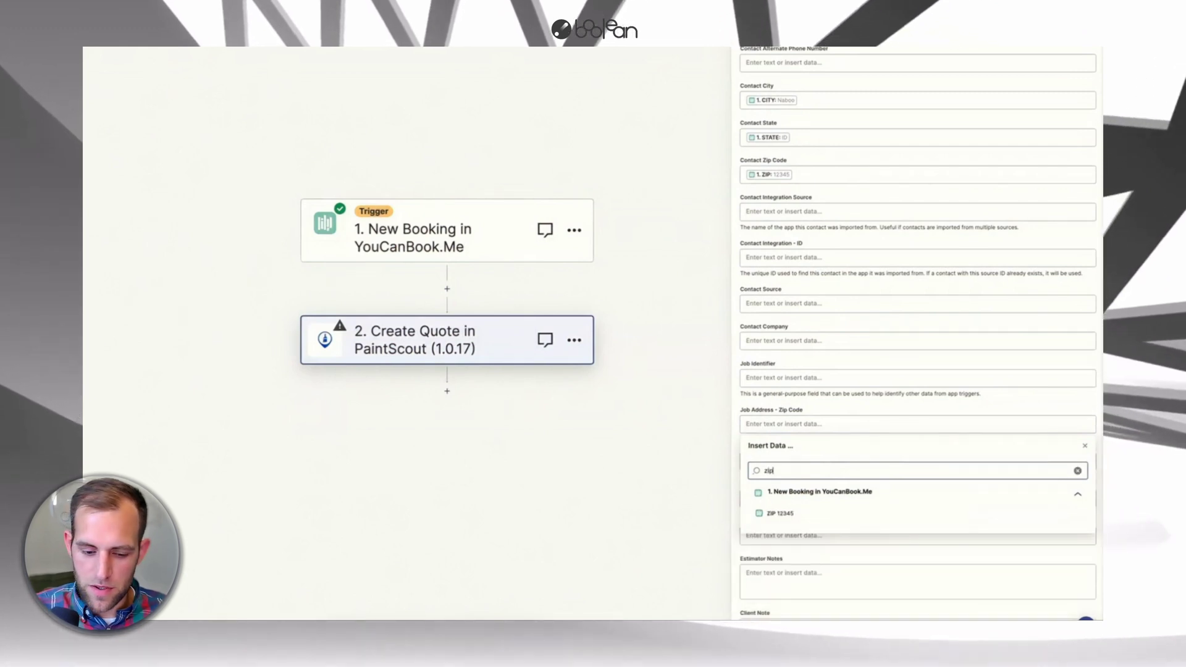
{"action": "type", "text": "p"}
{"action": "left_click", "coordinate": [797, 514]}
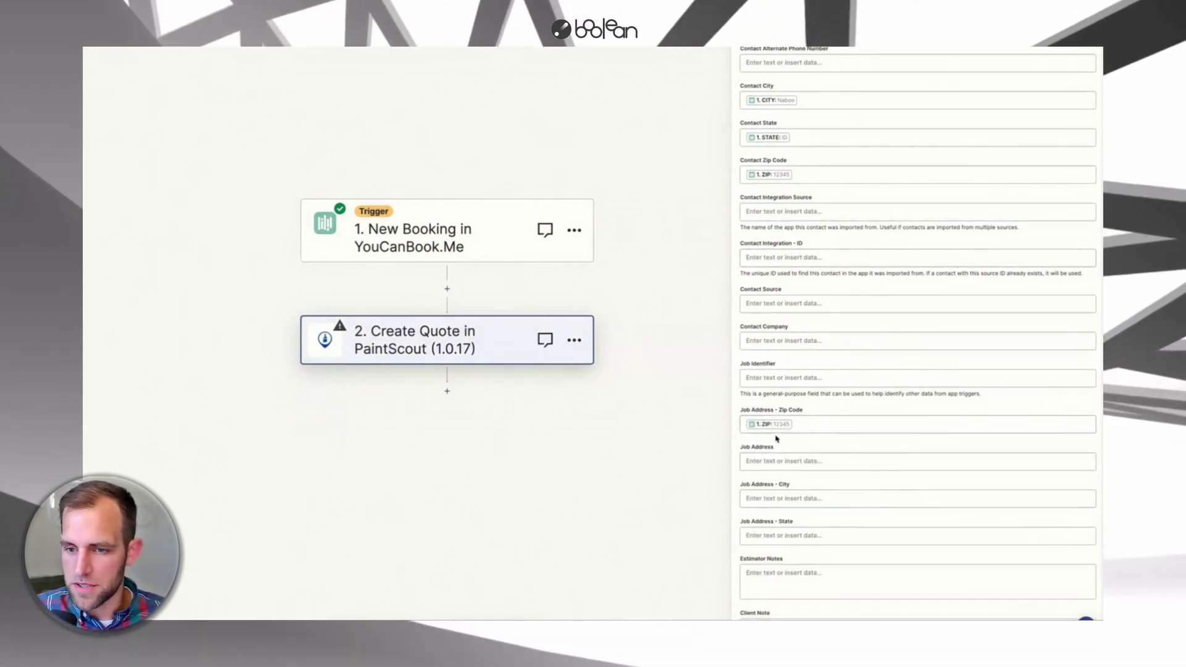
- Map the booking's STREET, CITY and STATE into the Job Address street, city and state fields
{"action": "left_click", "coordinate": [757, 464]}
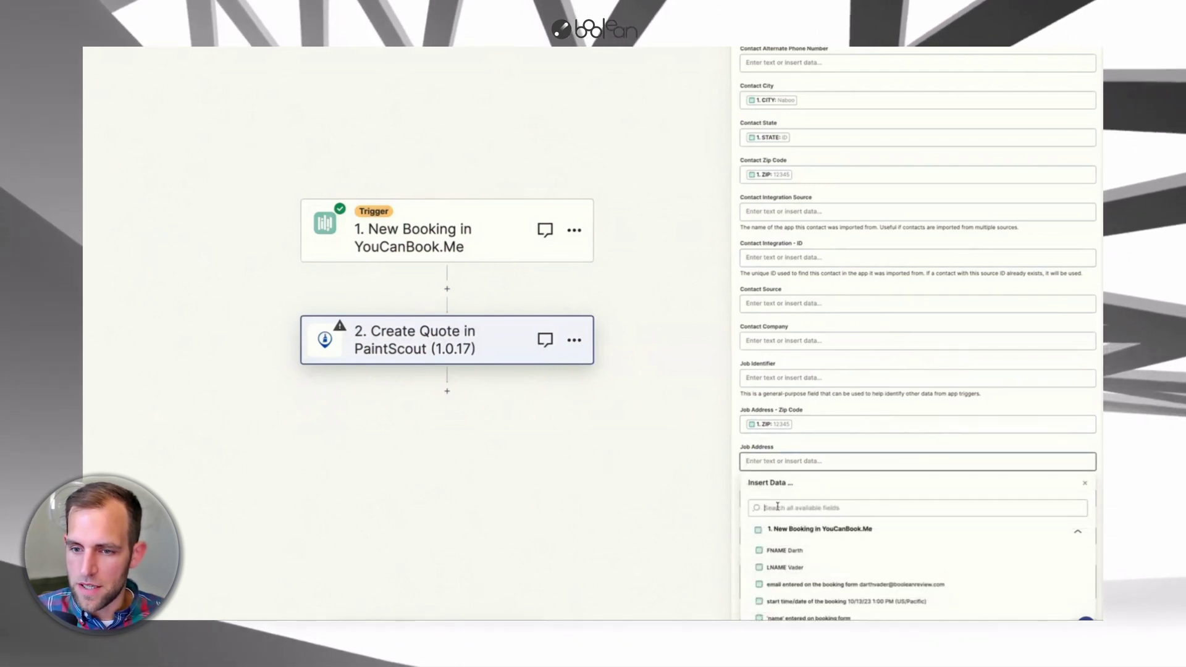
{"action": "left_click", "coordinate": [778, 507]}
{"action": "type", "text": "street"}
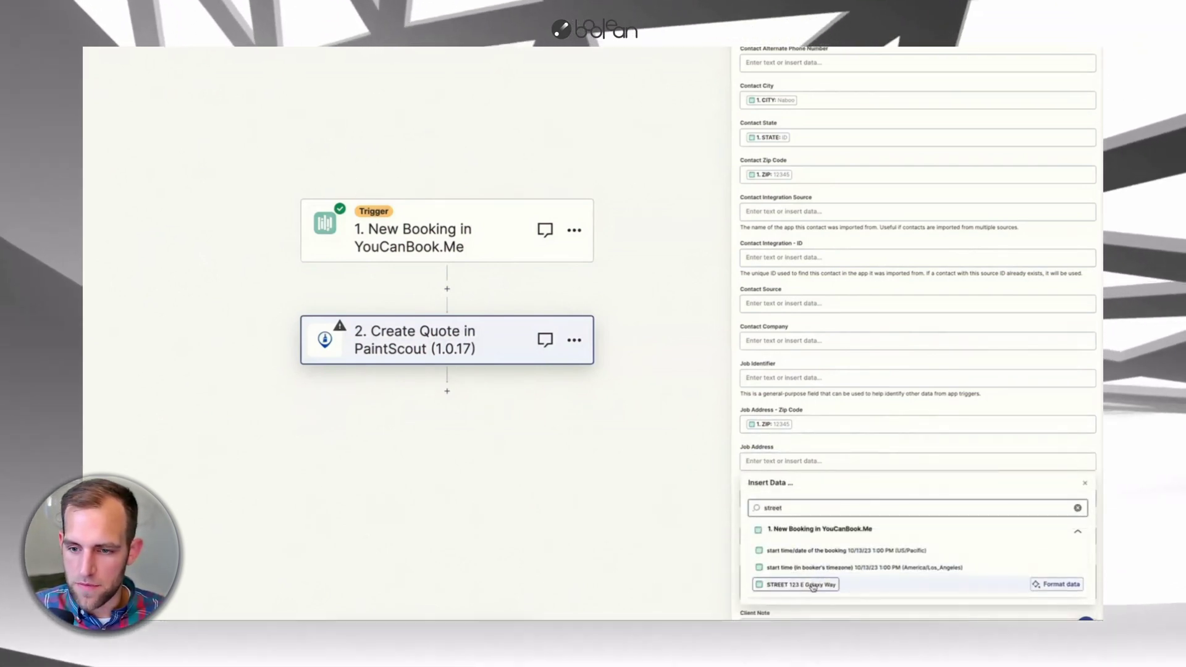
{"action": "left_click", "coordinate": [803, 585]}
{"action": "scroll", "coordinate": [754, 457], "scroll_direction": "down", "scroll_amount": 2}
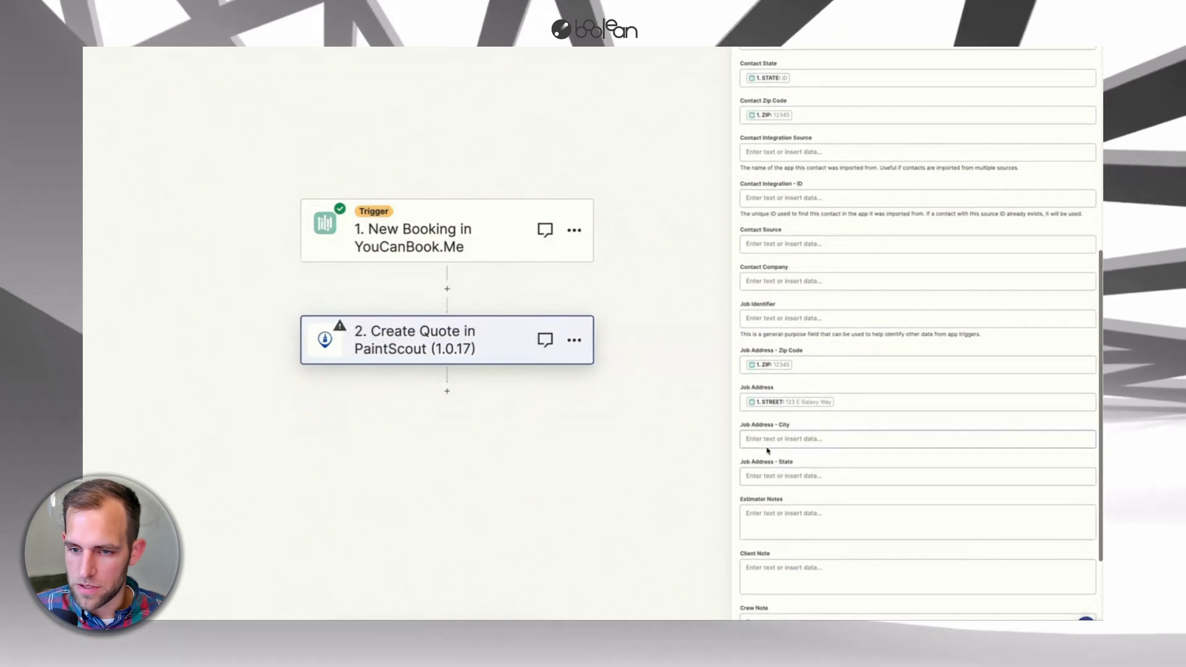
{"action": "left_click", "coordinate": [766, 439]}
{"action": "type", "text": "city"}
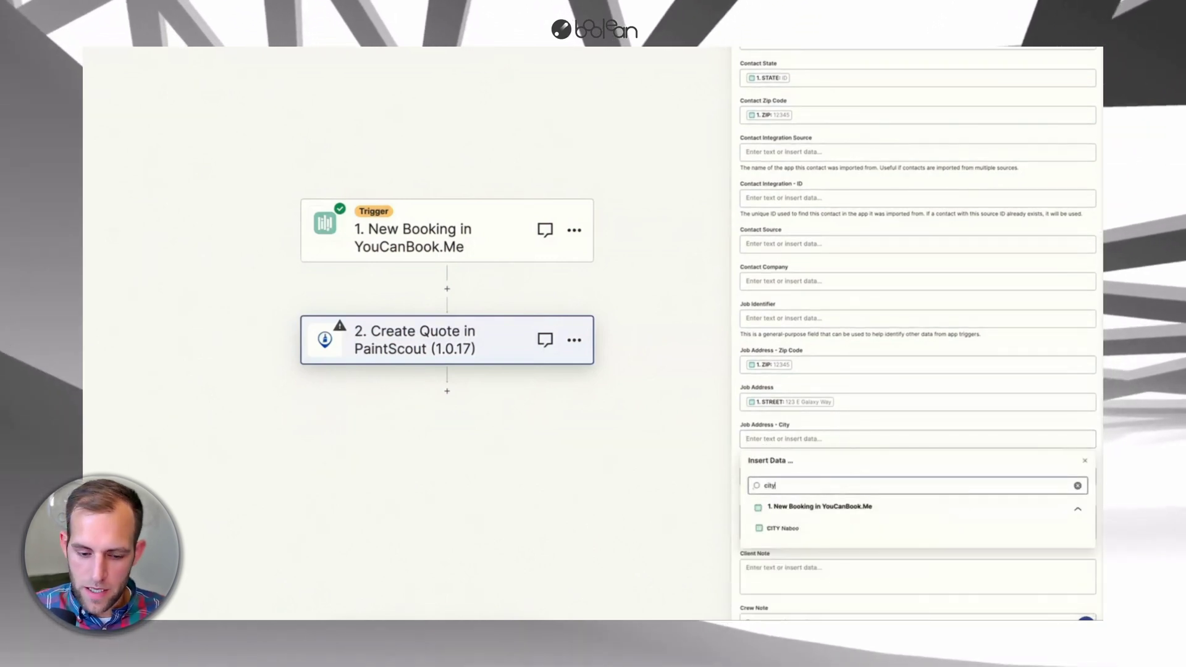
{"action": "left_click", "coordinate": [778, 585]}
{"action": "scroll", "coordinate": [778, 556], "scroll_direction": "down", "scroll_amount": 2}
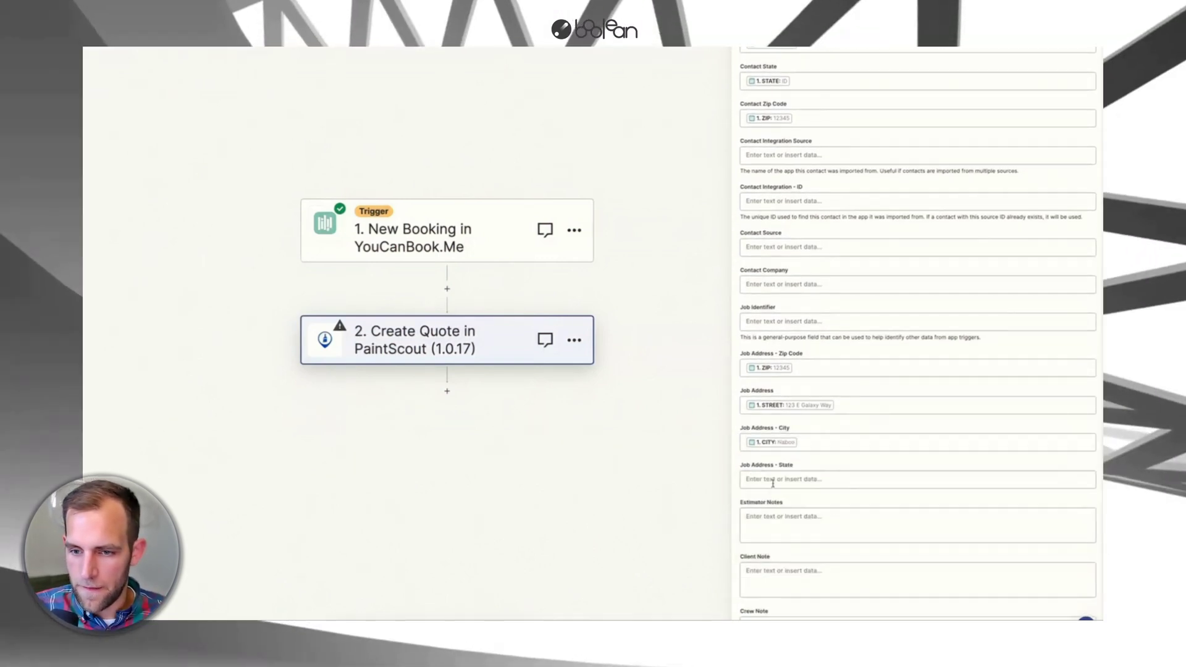
{"action": "left_click", "coordinate": [778, 478]}
{"action": "type", "text": "state"}
{"action": "left_click", "coordinate": [785, 567]}
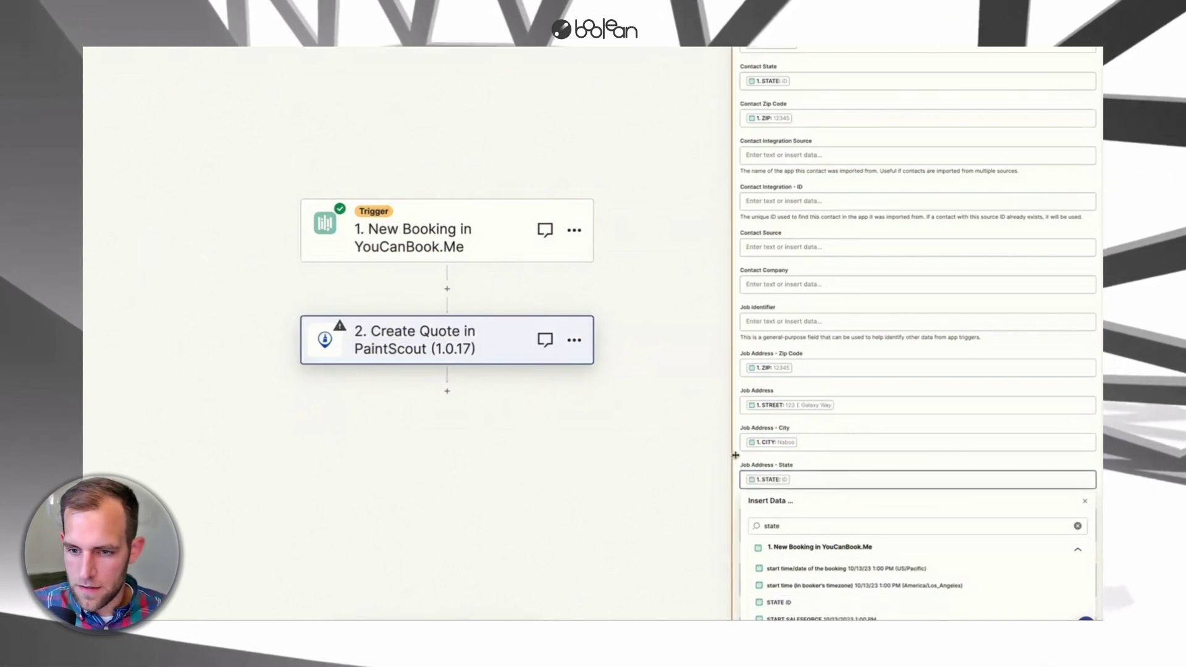
{"action": "scroll", "coordinate": [779, 556], "scroll_direction": "down", "scroll_amount": 3}
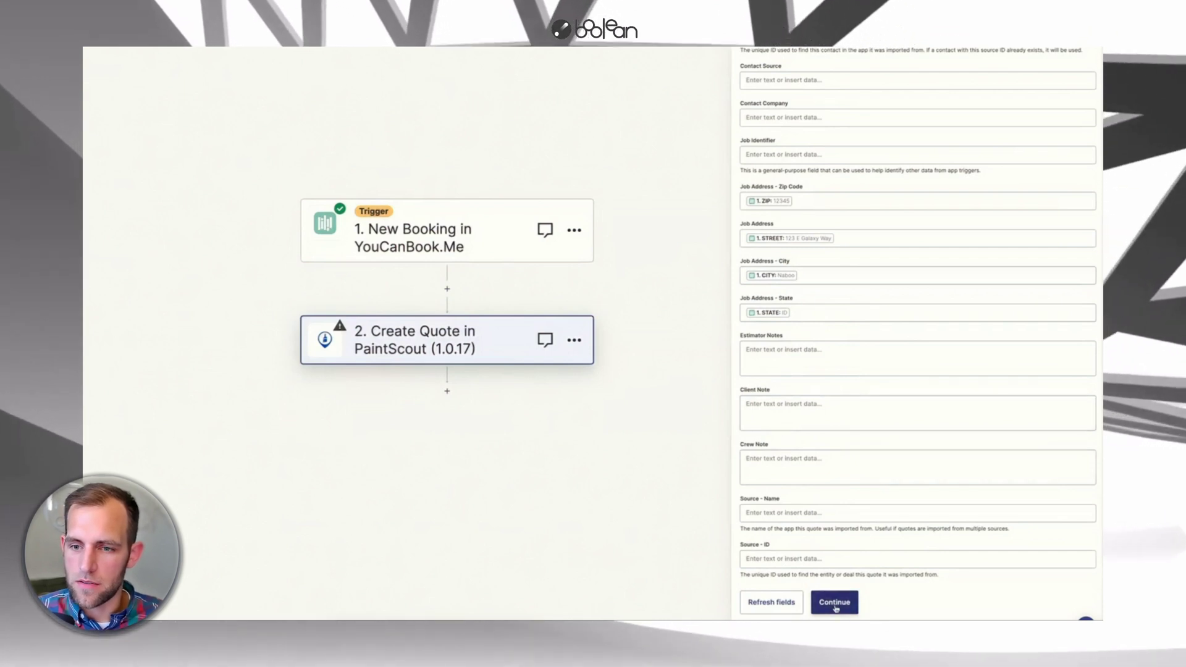
- Continue to the test section and send a test quote to PaintScout
{"action": "left_click", "coordinate": [835, 604]}
{"action": "left_click", "coordinate": [814, 538]}
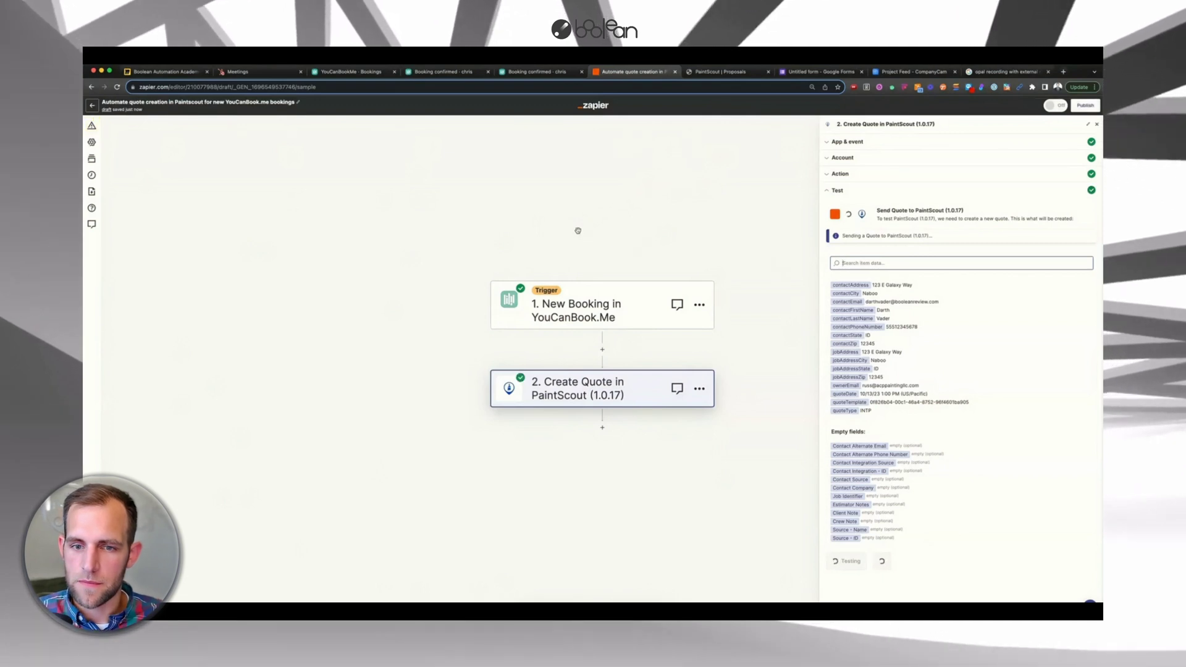
{"action": "key", "text": "ctrl+Tab"}
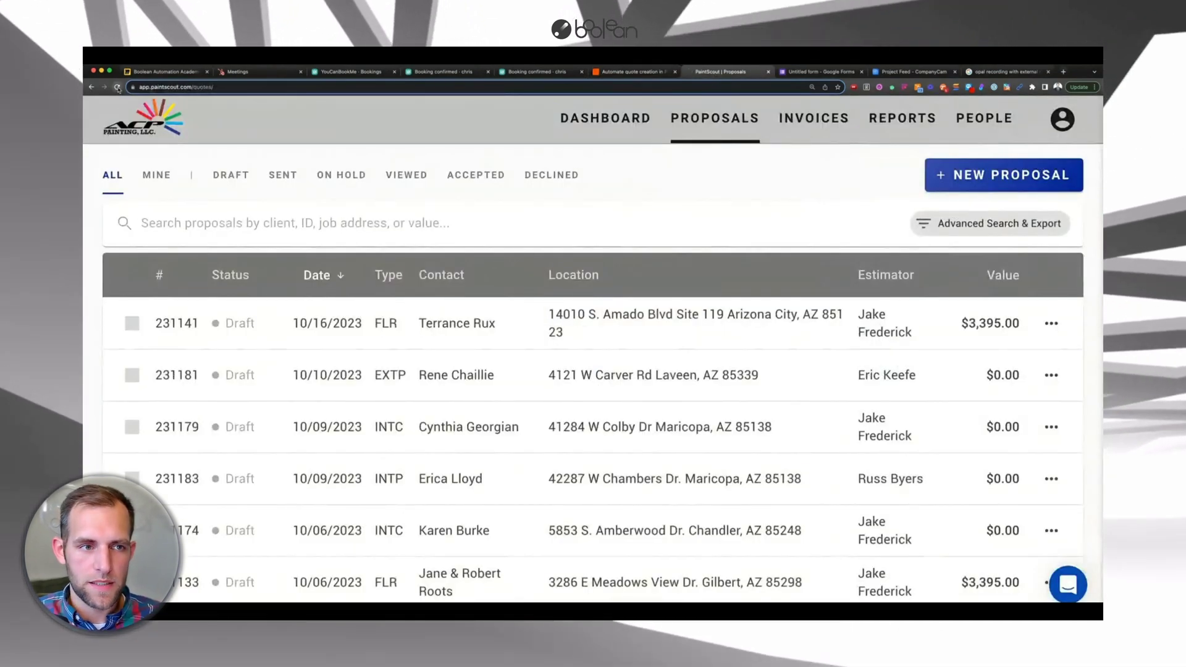
{"action": "left_click", "coordinate": [118, 88]}
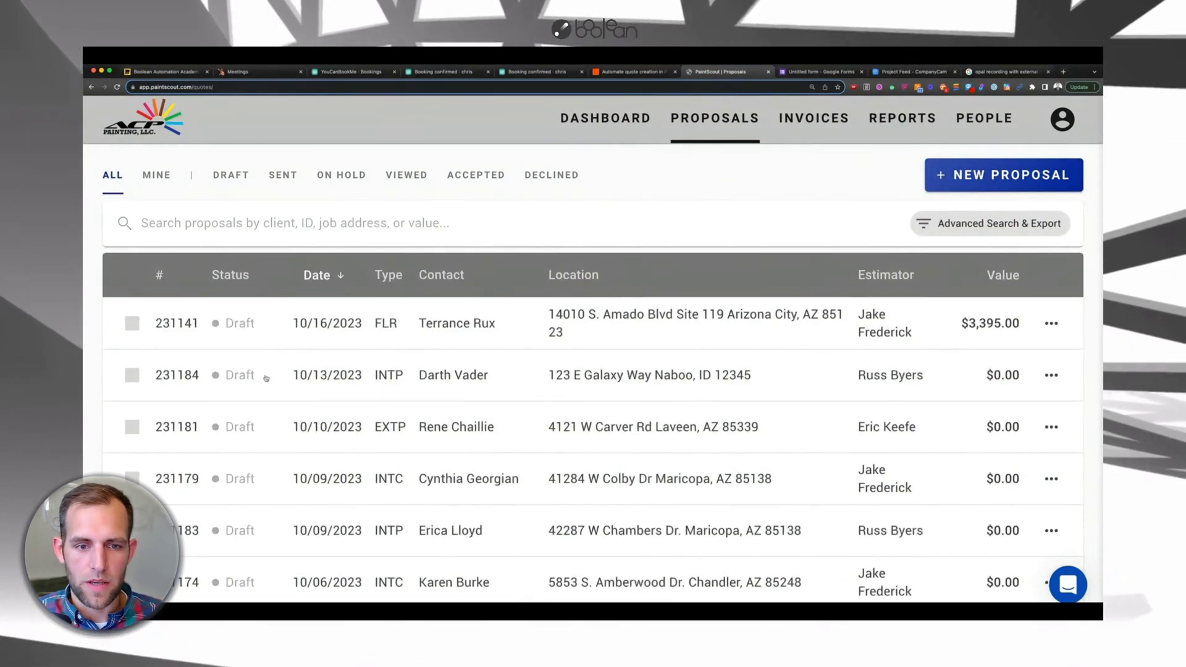
{"action": "left_click", "coordinate": [478, 378]}
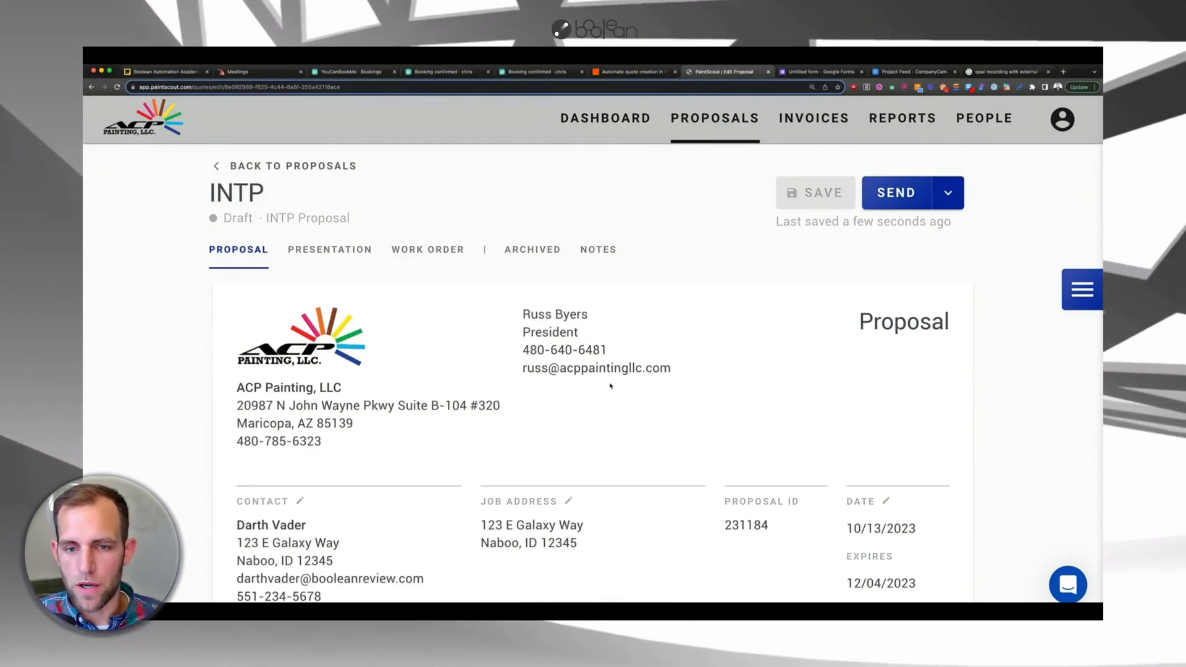
{"action": "scroll", "coordinate": [611, 386], "scroll_direction": "down", "scroll_amount": 3}
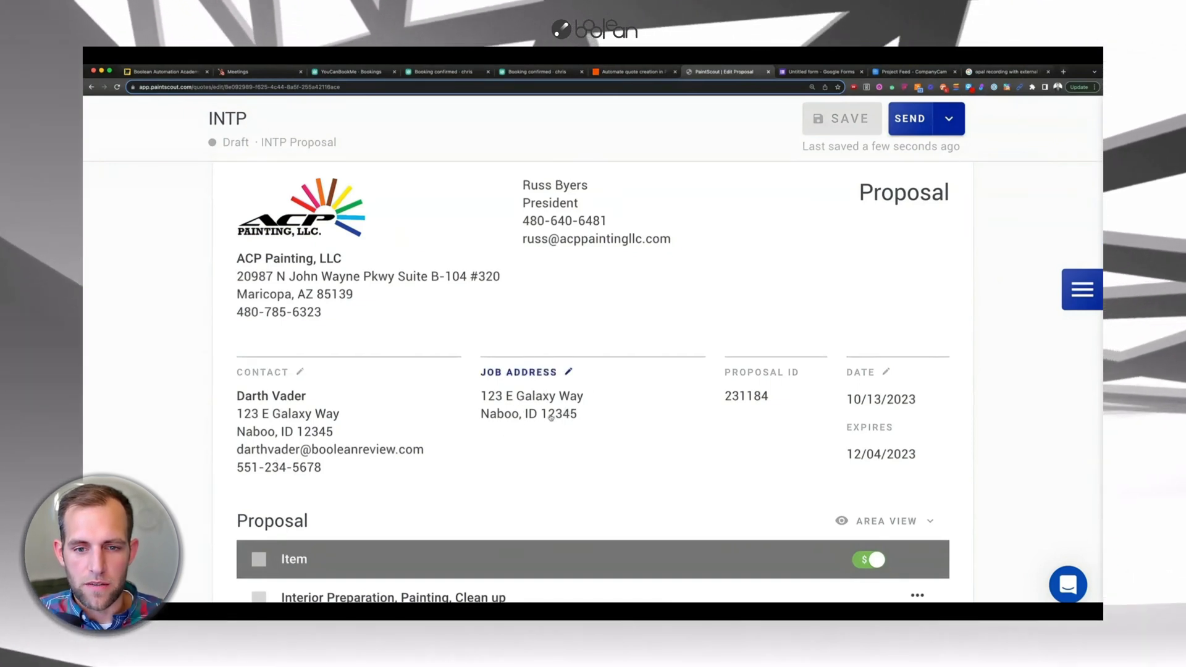
{"action": "scroll", "coordinate": [551, 418], "scroll_direction": "down", "scroll_amount": 6}
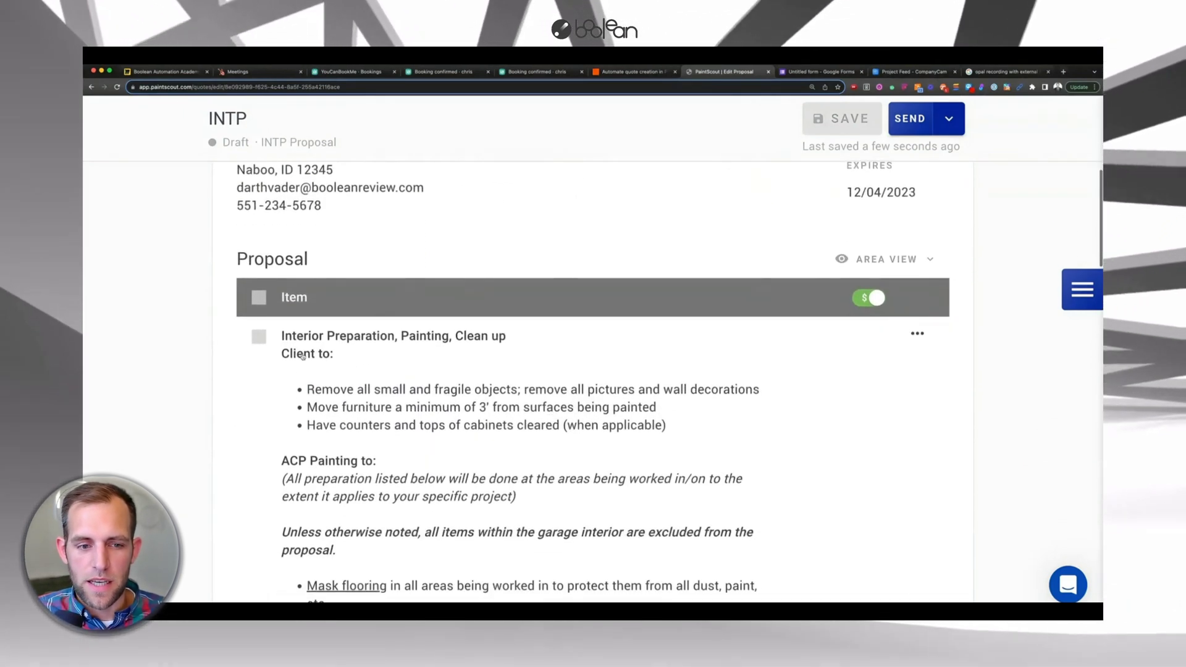
{"action": "scroll", "coordinate": [417, 432], "scroll_direction": "down", "scroll_amount": 1}
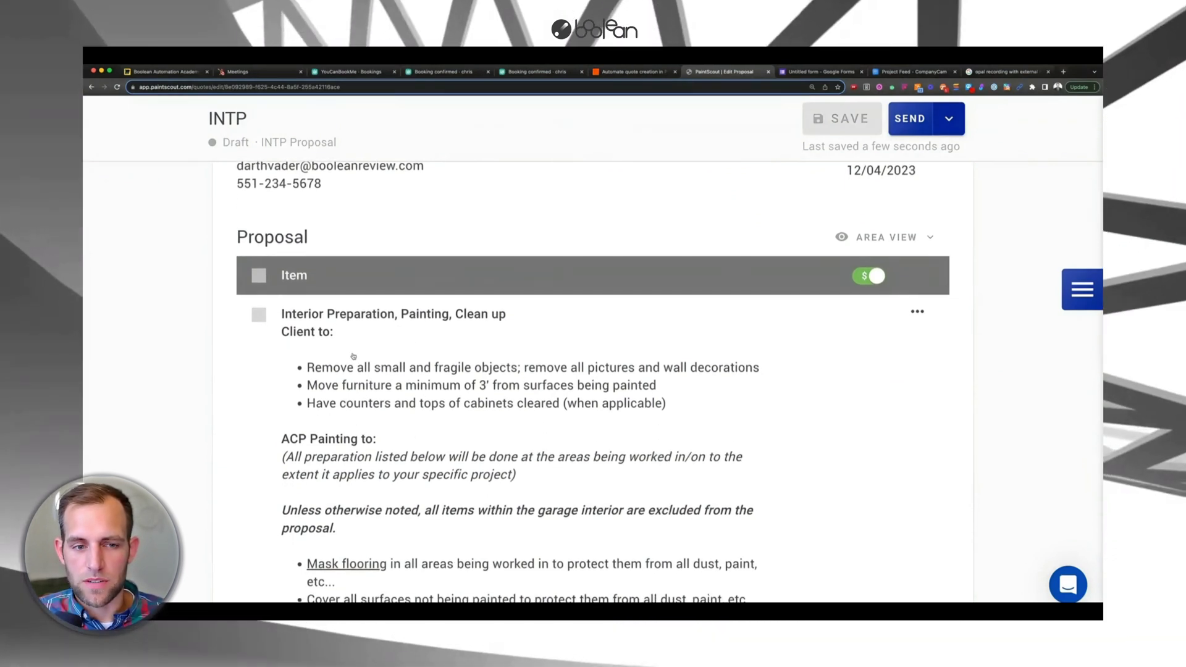
{"action": "scroll", "coordinate": [398, 384], "scroll_direction": "down", "scroll_amount": 7}
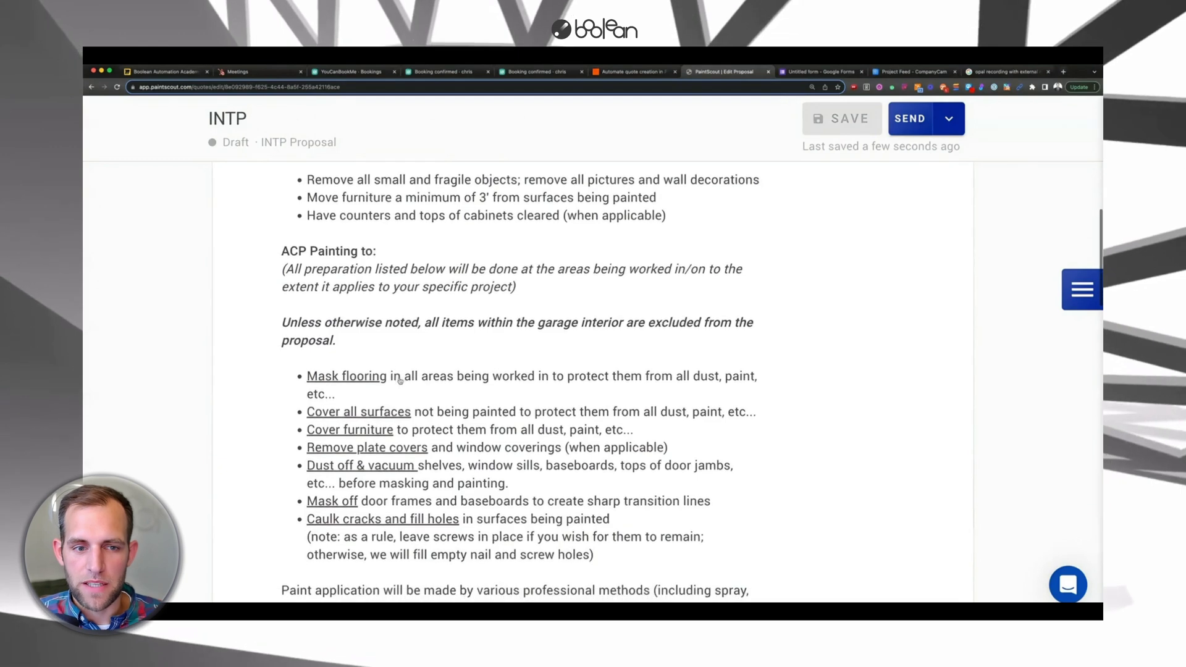
{"action": "scroll", "coordinate": [398, 382], "scroll_direction": "down", "scroll_amount": 7}
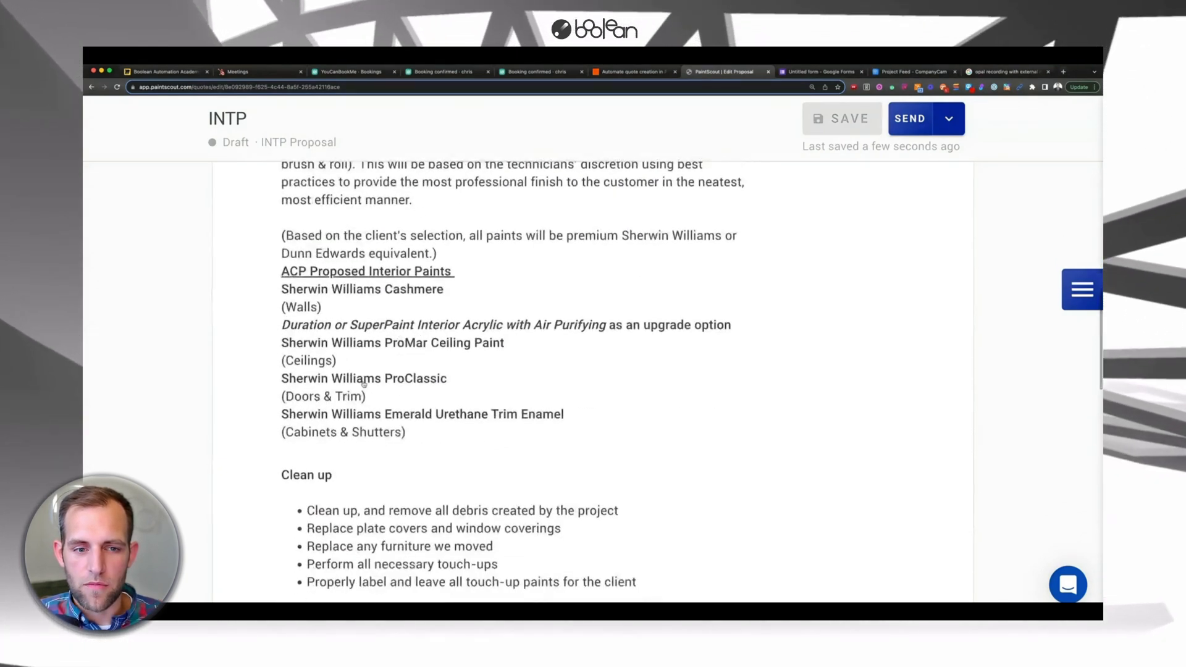
{"action": "scroll", "coordinate": [437, 426], "scroll_direction": "down", "scroll_amount": 17}
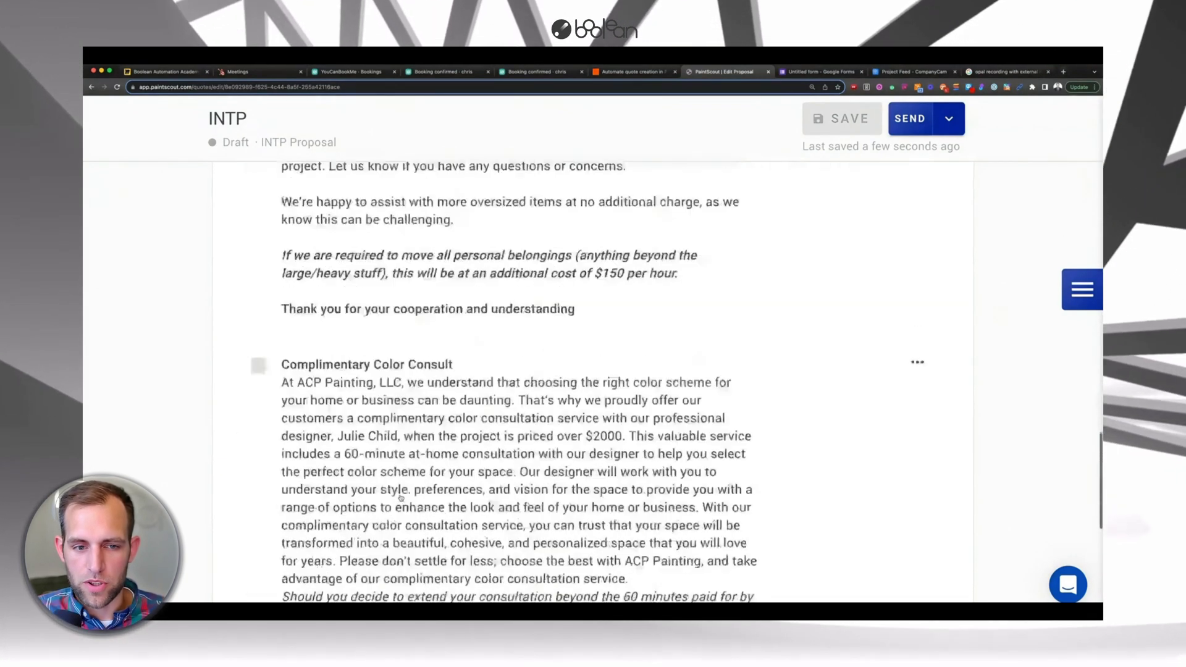
{"action": "scroll", "coordinate": [401, 498], "scroll_direction": "down", "scroll_amount": 6}
{"action": "scroll", "coordinate": [401, 498], "scroll_direction": "up", "scroll_amount": 3}
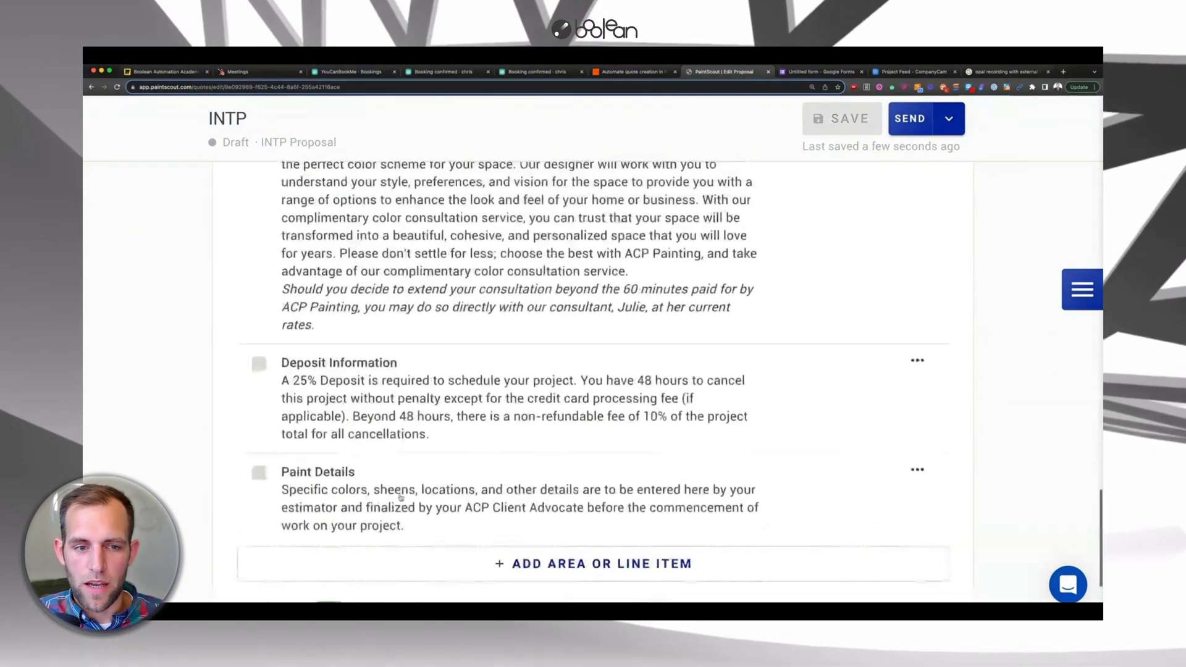
{"action": "scroll", "coordinate": [534, 398], "scroll_direction": "down", "scroll_amount": 3}
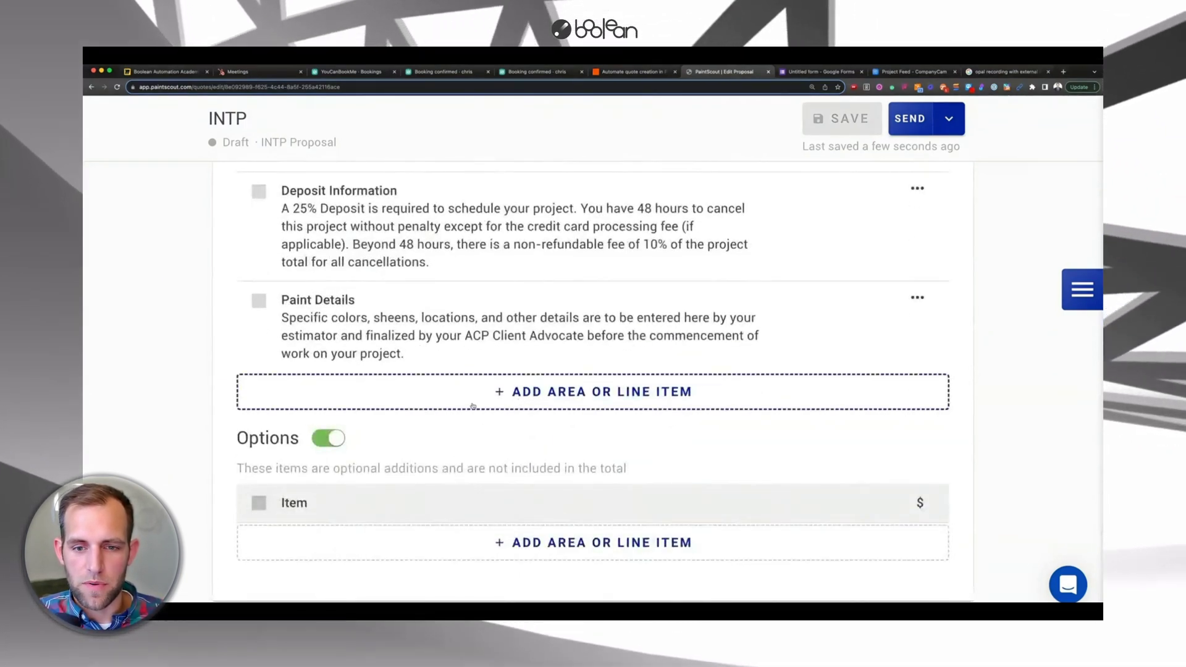
{"action": "scroll", "coordinate": [552, 392], "scroll_direction": "up", "scroll_amount": 20}
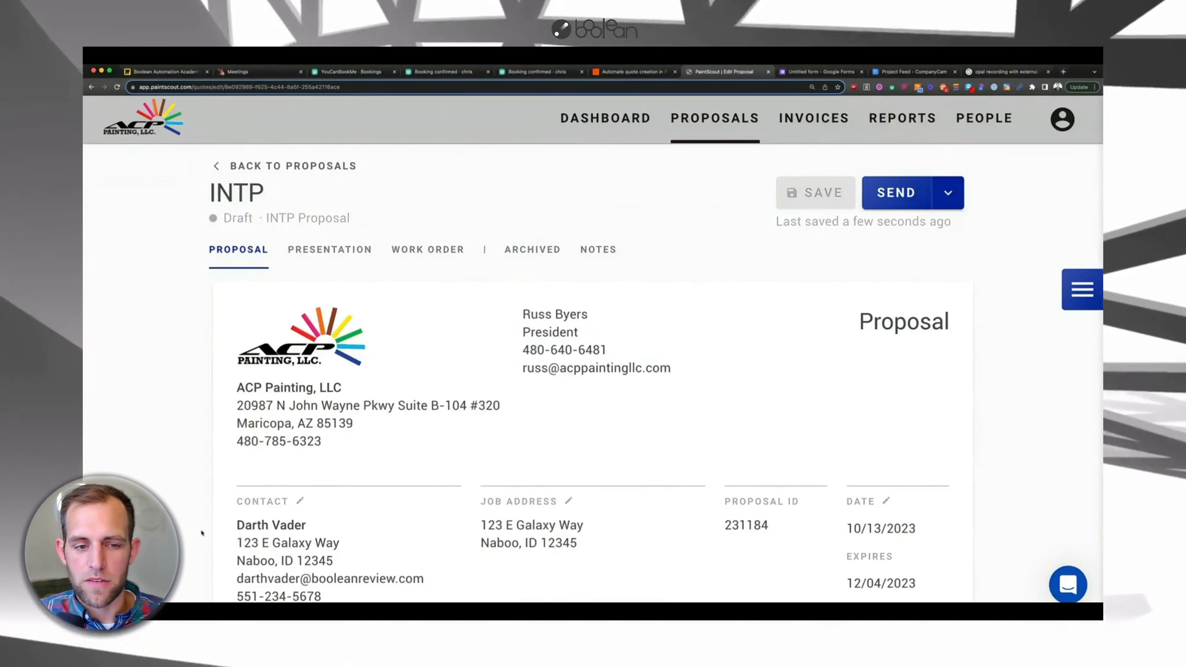
{"action": "scroll", "coordinate": [567, 563], "scroll_direction": "down", "scroll_amount": 3}
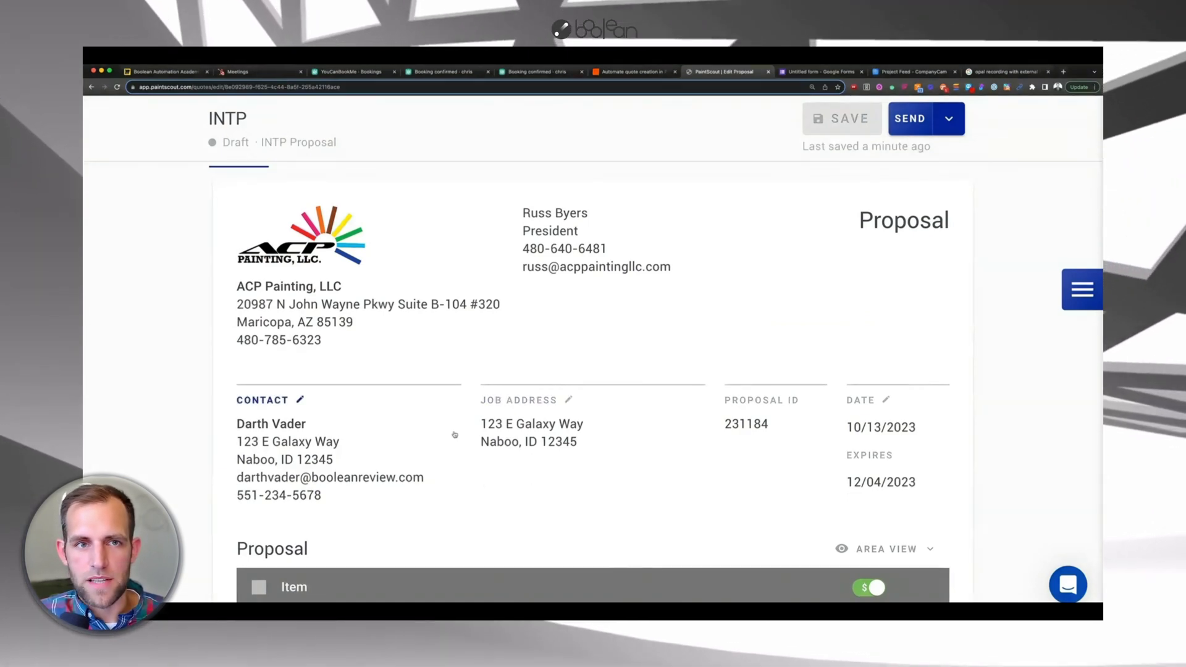
{"action": "scroll", "coordinate": [479, 460], "scroll_direction": "down", "scroll_amount": 10}
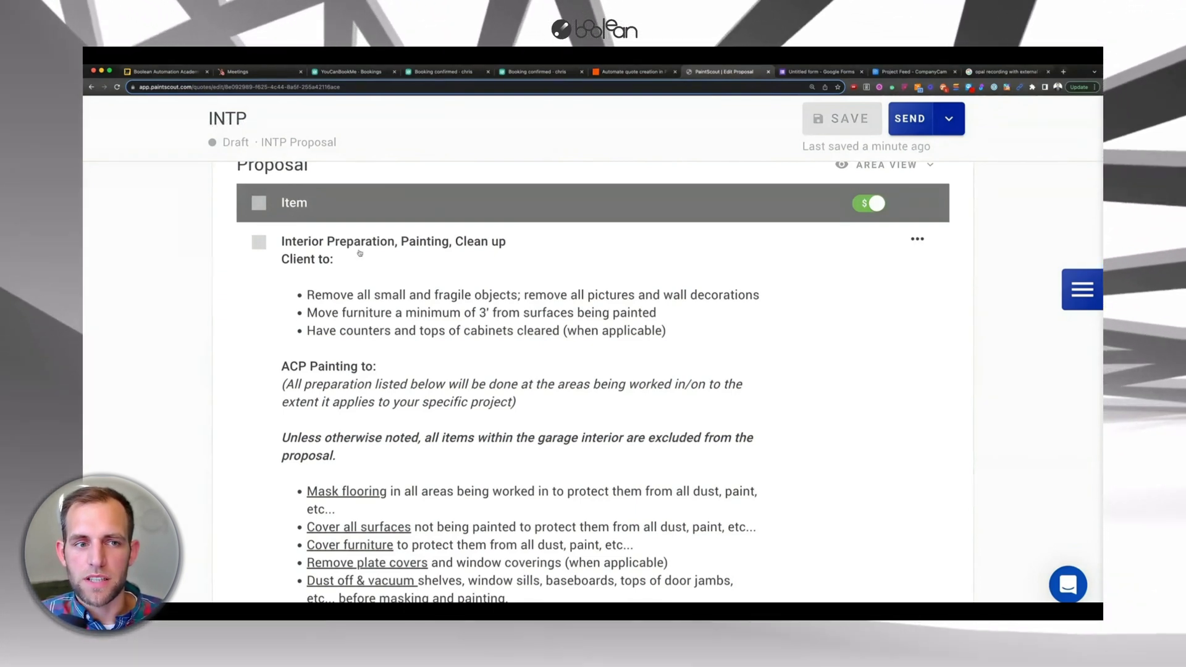
{"action": "scroll", "coordinate": [491, 320], "scroll_direction": "down", "scroll_amount": 1}
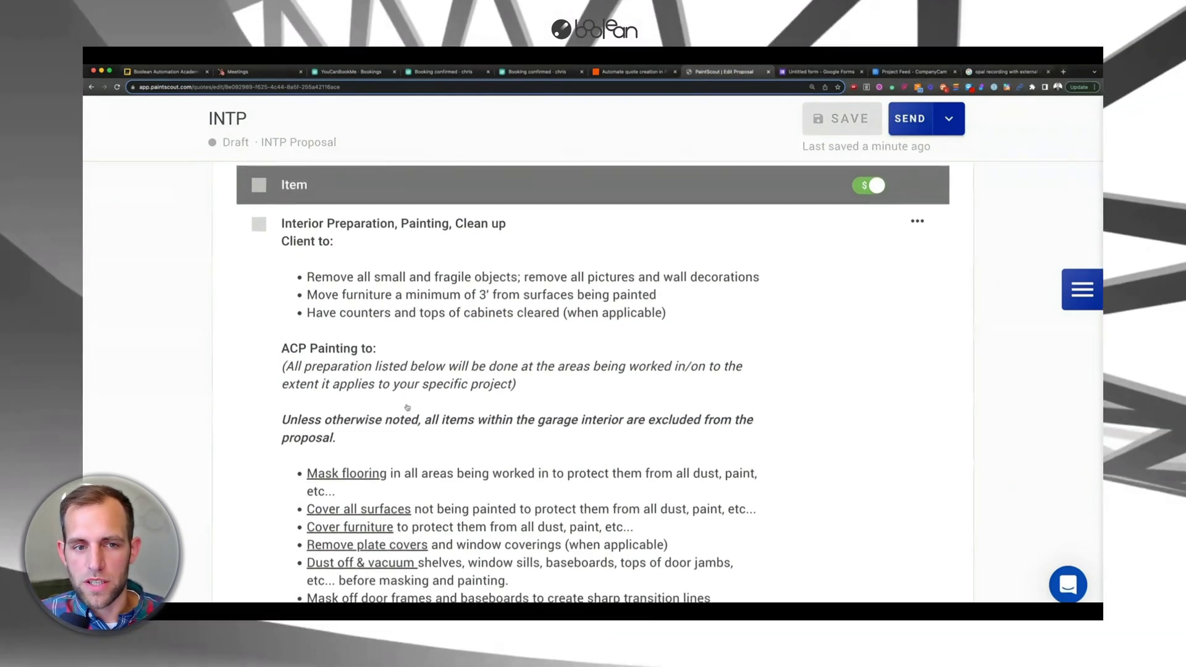
{"action": "scroll", "coordinate": [404, 394], "scroll_direction": "up", "scroll_amount": 10}
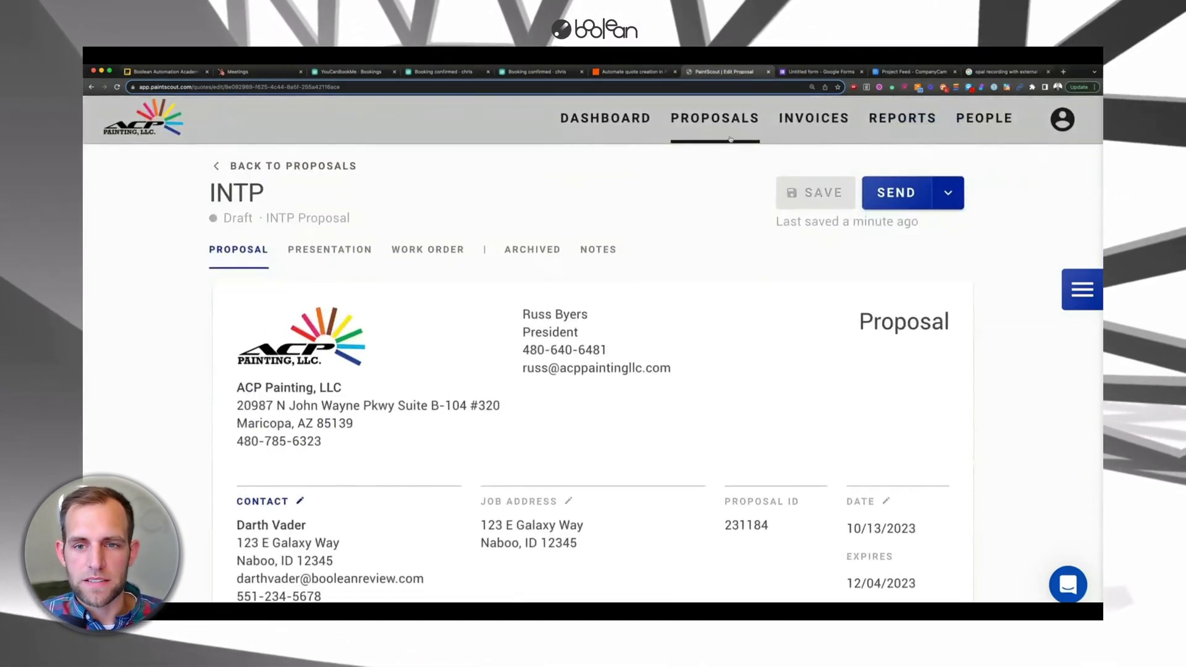
- Review PaintScout's Proposal Types and Templates account settings, then return to the Miro diagram
{"action": "left_click", "coordinate": [1064, 121]}
{"action": "left_click", "coordinate": [1030, 170]}
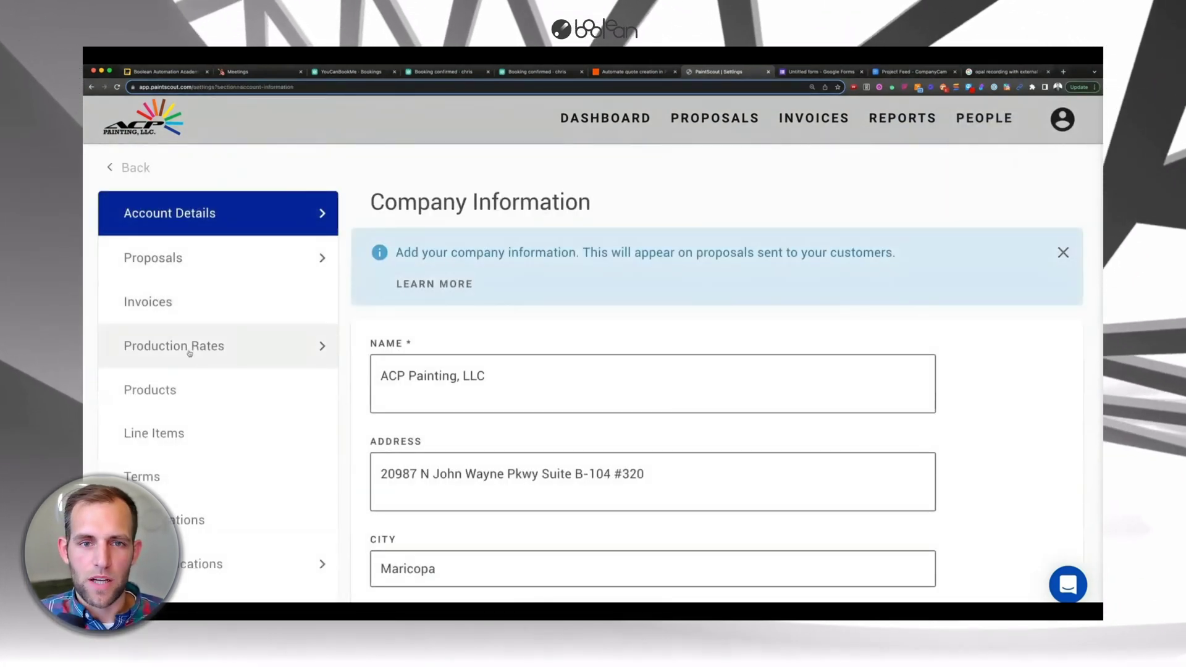
{"action": "scroll", "coordinate": [164, 446], "scroll_direction": "down", "scroll_amount": 2}
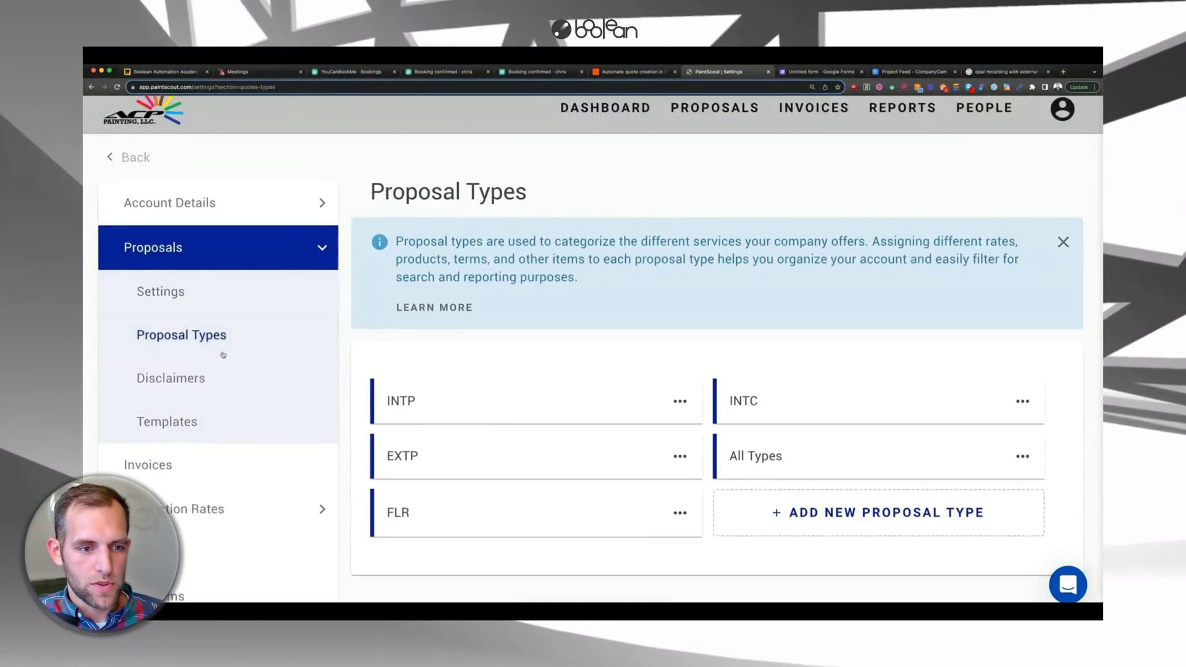
{"action": "scroll", "coordinate": [428, 367], "scroll_direction": "down", "scroll_amount": 2}
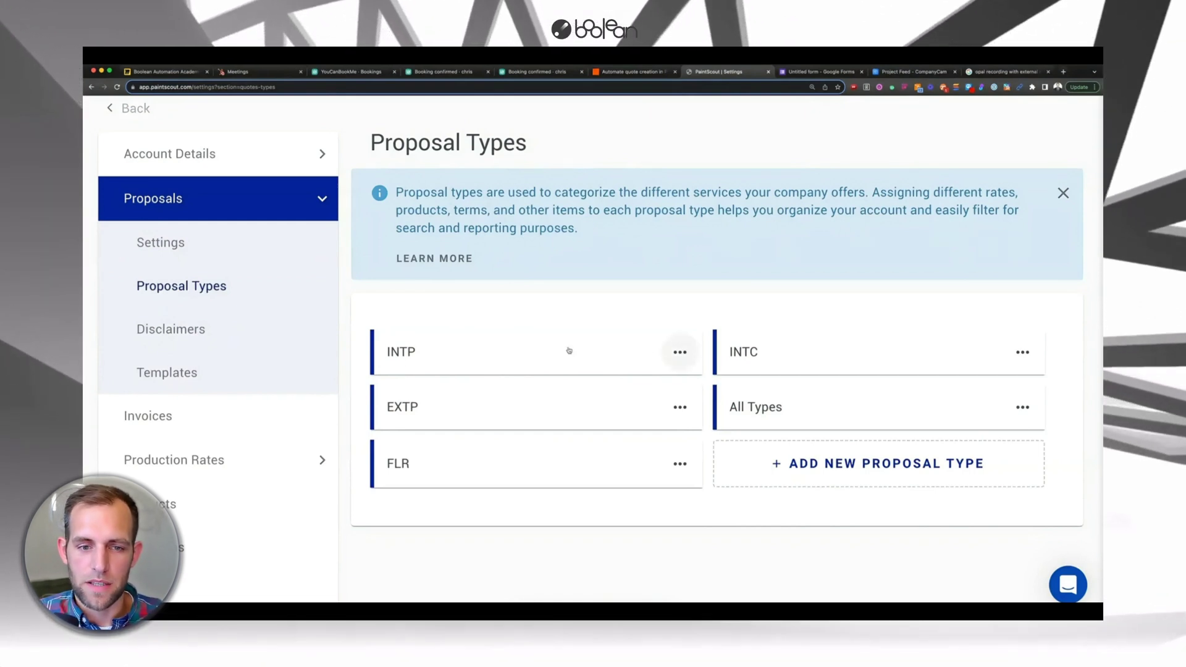
{"action": "left_click", "coordinate": [247, 368]}
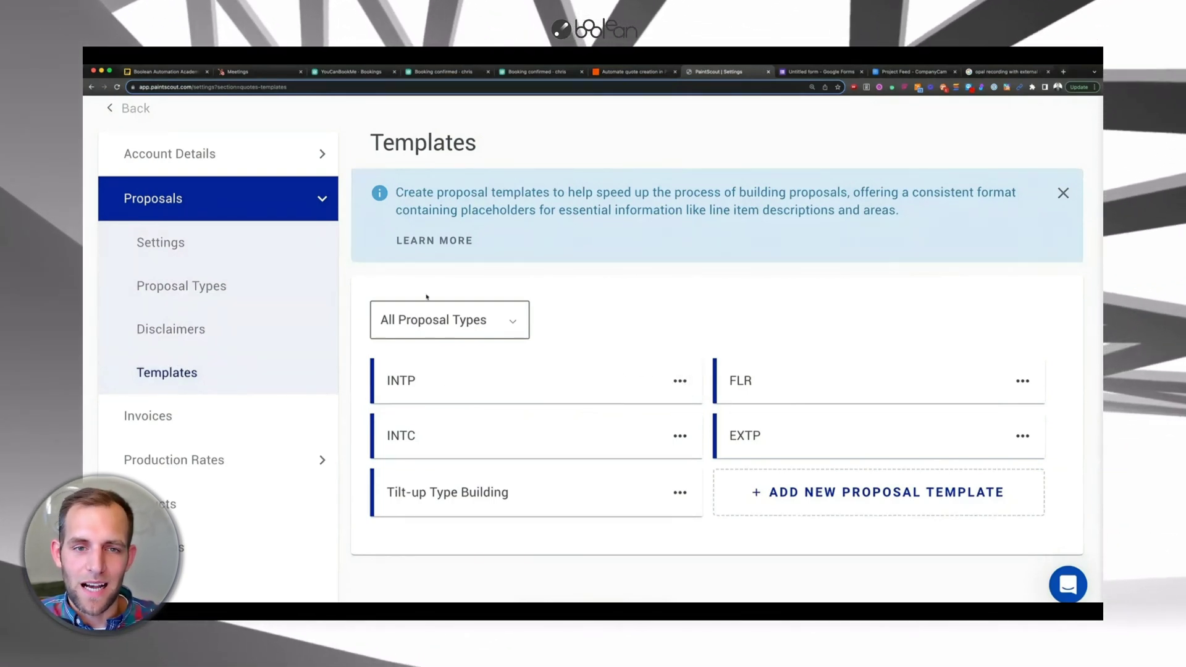
{"action": "scroll", "coordinate": [444, 314], "scroll_direction": "up", "scroll_amount": 2}
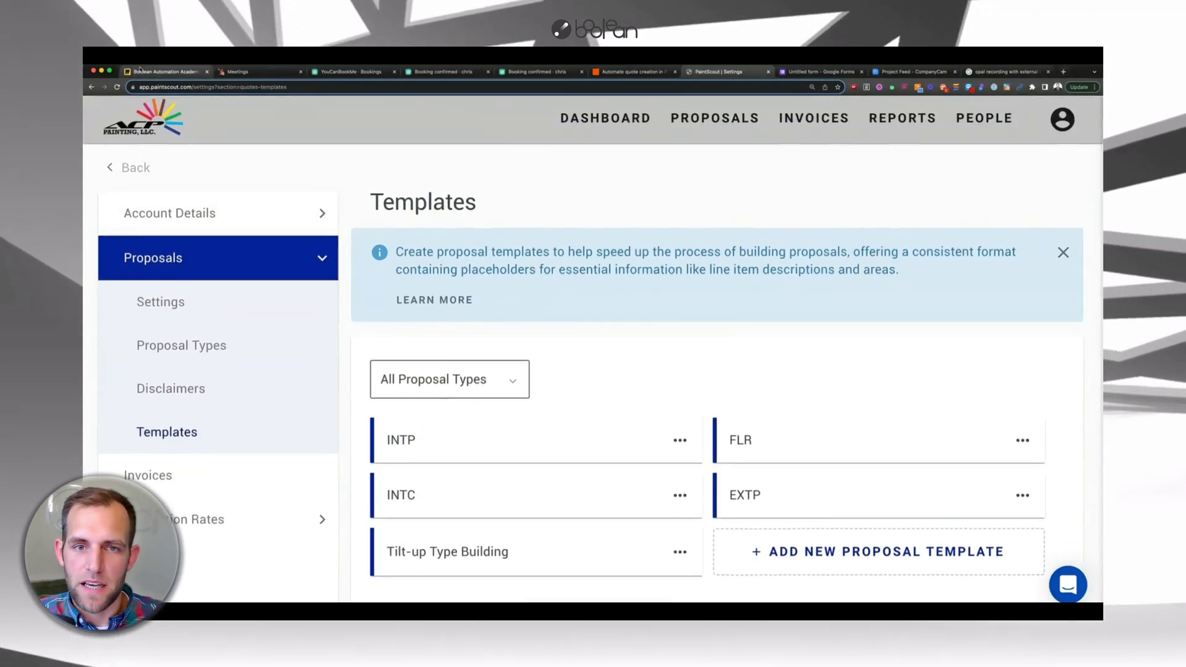
{"action": "left_click", "coordinate": [141, 71]}
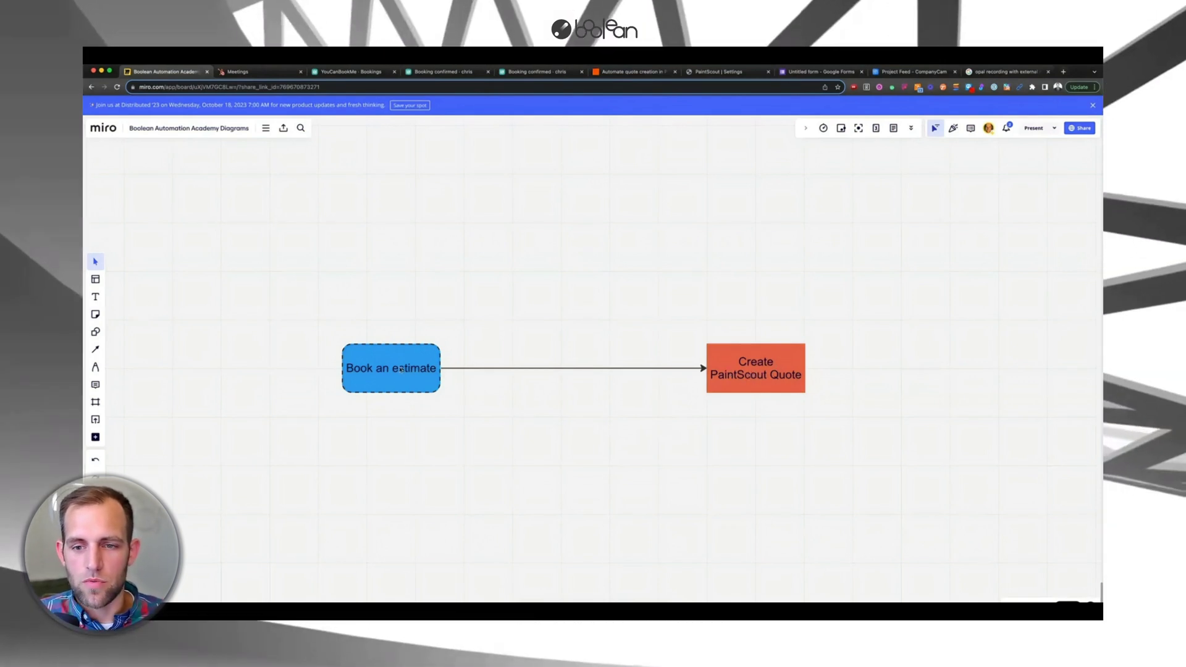
- Duplicate the quote box and relabel the copy 'Send a confirmation Text'
{"action": "left_click", "coordinate": [736, 380]}
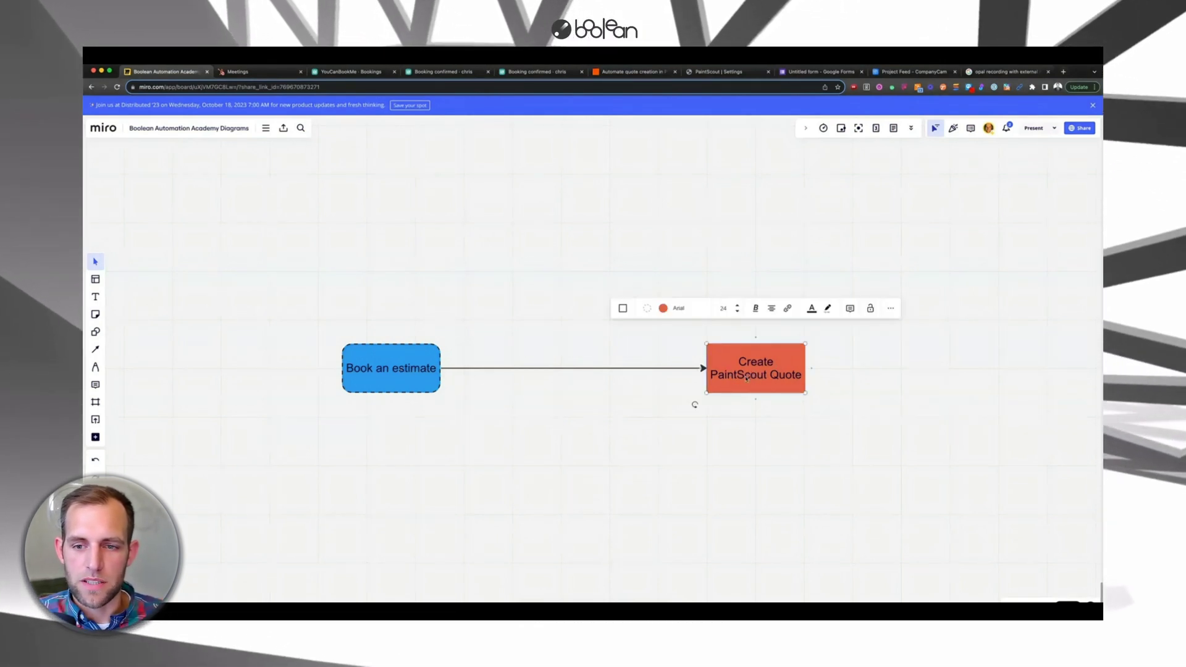
{"action": "left_click_drag", "start_coordinate": [746, 378], "coordinate": [539, 430]}
{"action": "double_click", "coordinate": [545, 411]}
{"action": "key", "text": "super+a"}
{"action": "type", "text": "Send a conf"}
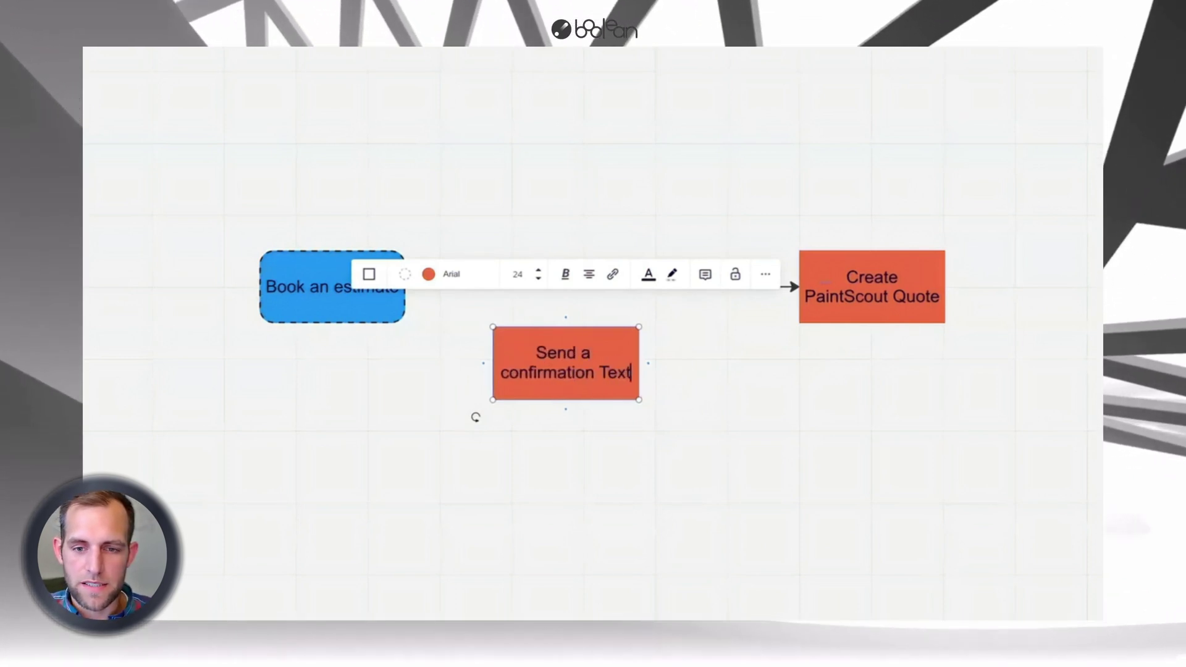
{"action": "left_click_drag", "start_coordinate": [475, 418], "coordinate": [513, 397]}
- Relabel a duplicated box as Create CompanyCam Project and connect Create PaintScout Quote to it
{"action": "left_click", "coordinate": [760, 295]}
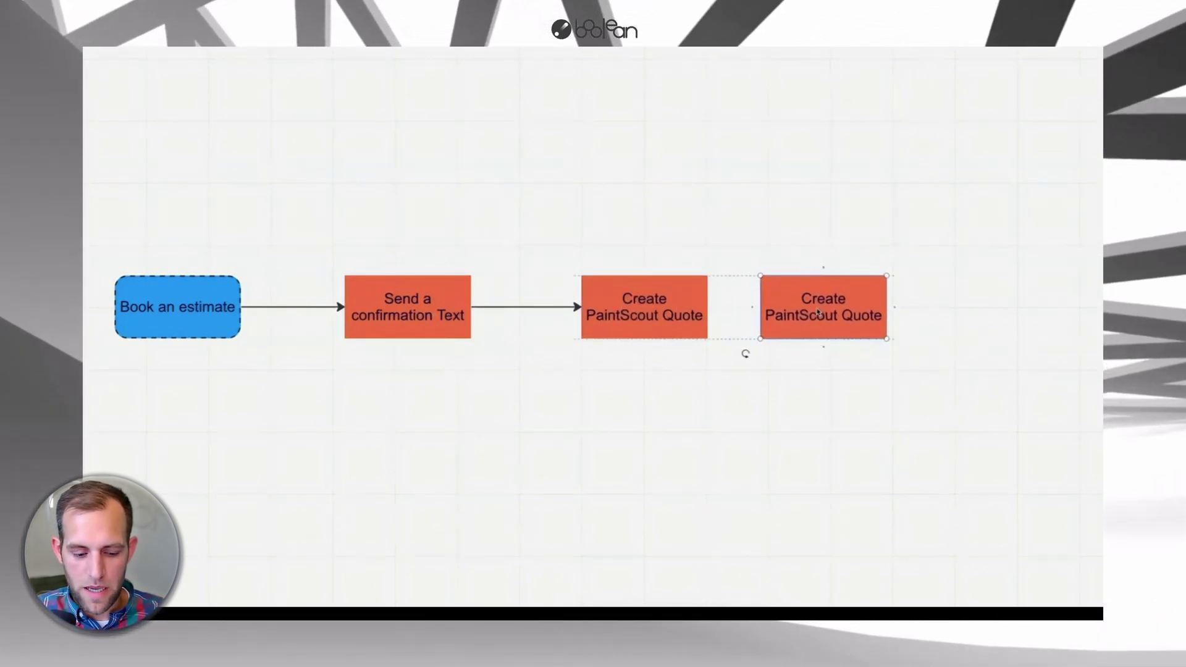
{"action": "double_click", "coordinate": [803, 315]}
{"action": "left_click", "coordinate": [841, 315]}
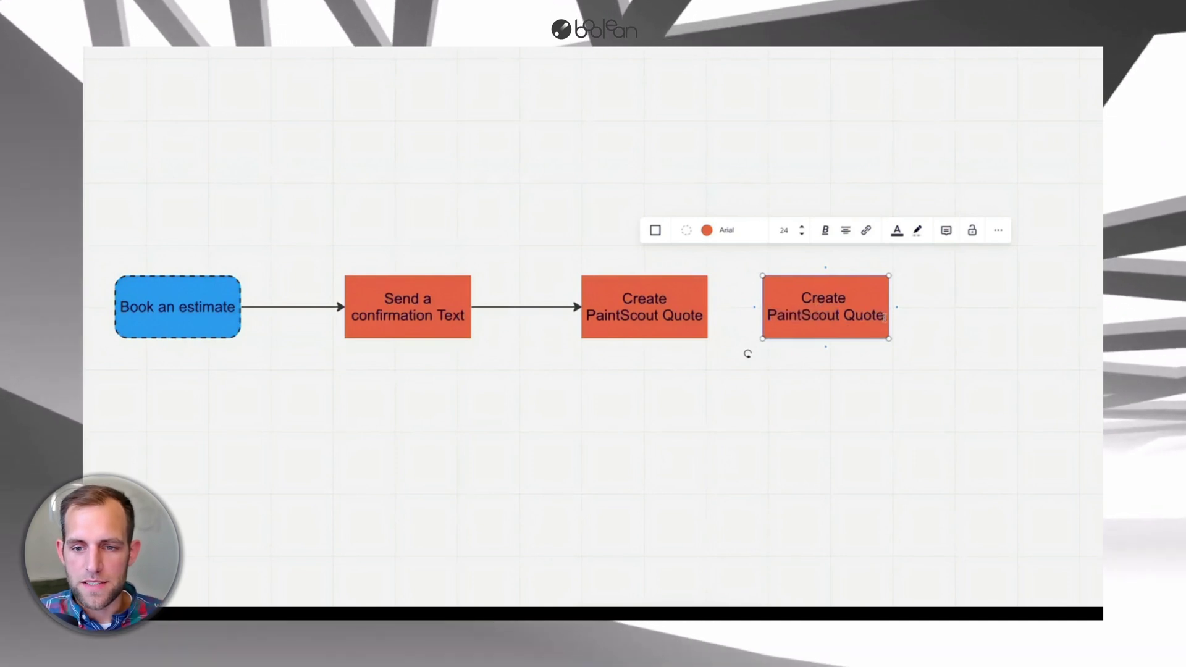
{"action": "left_click_drag", "start_coordinate": [768, 315], "coordinate": [873, 316]}
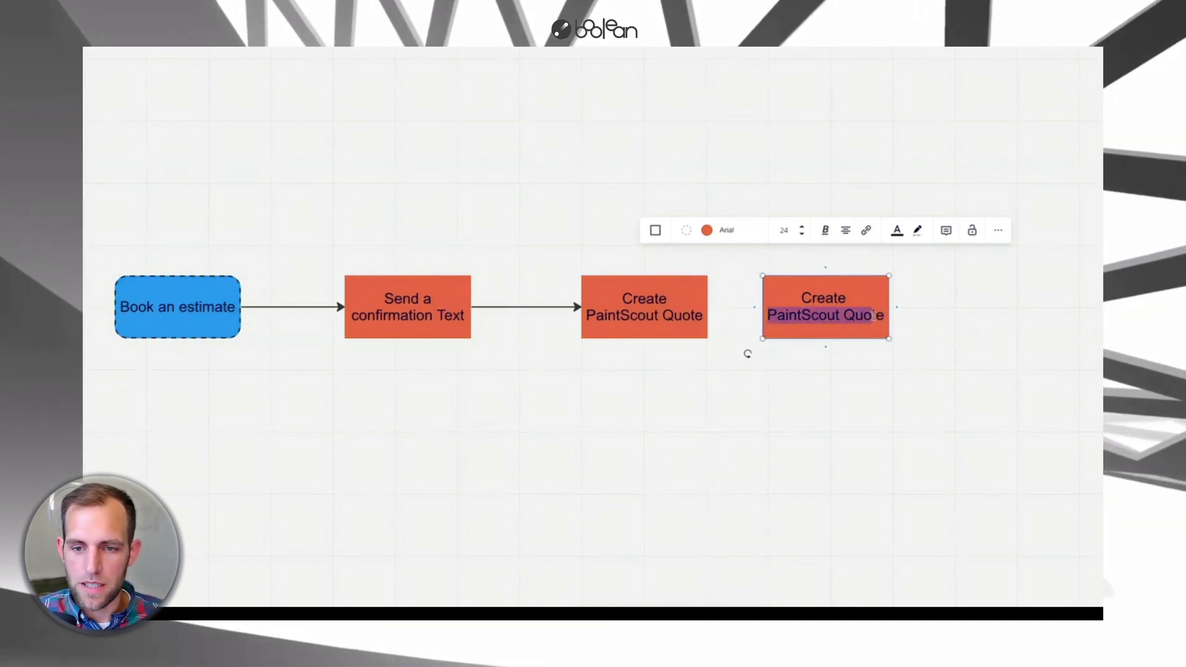
{"action": "key", "text": "BackSpace"}
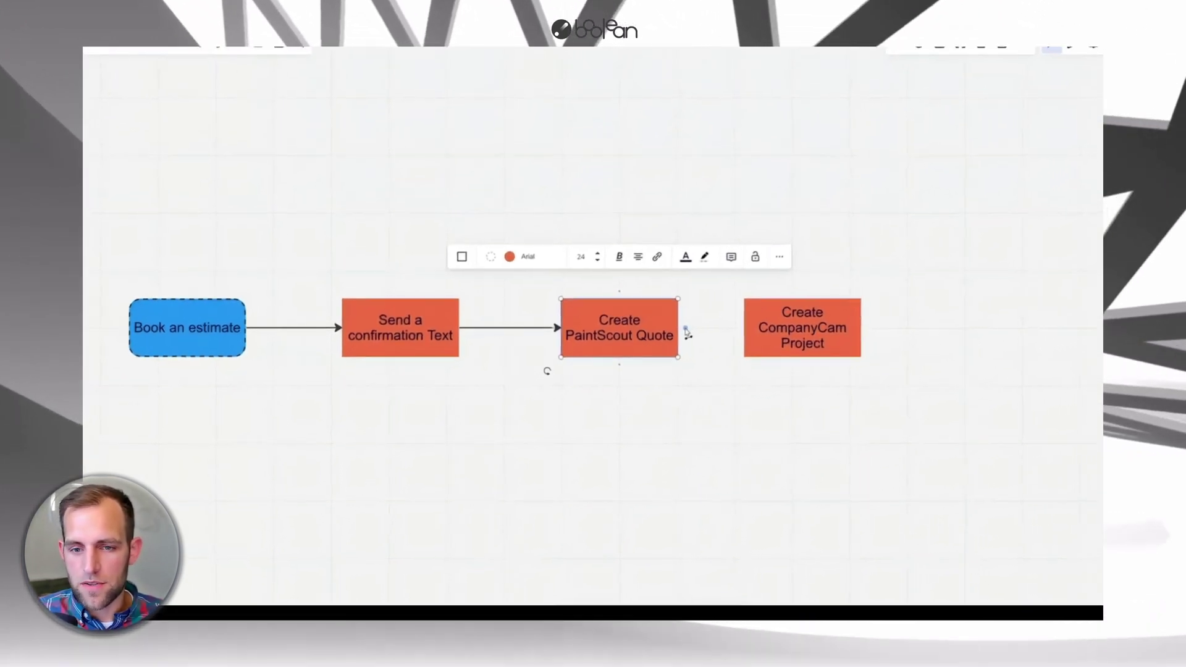
{"action": "left_click_drag", "start_coordinate": [697, 320], "coordinate": [803, 321]}
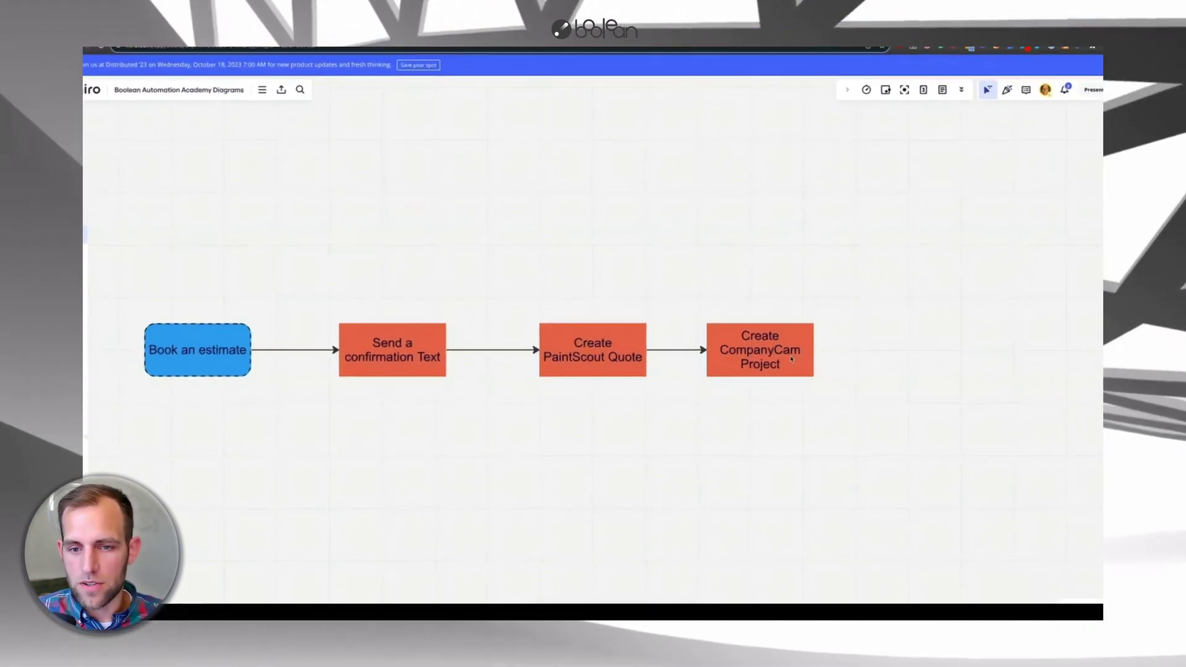
- Add a connected 'Create new Deal' box after Create CompanyCam Project
{"action": "left_click", "coordinate": [792, 359]}
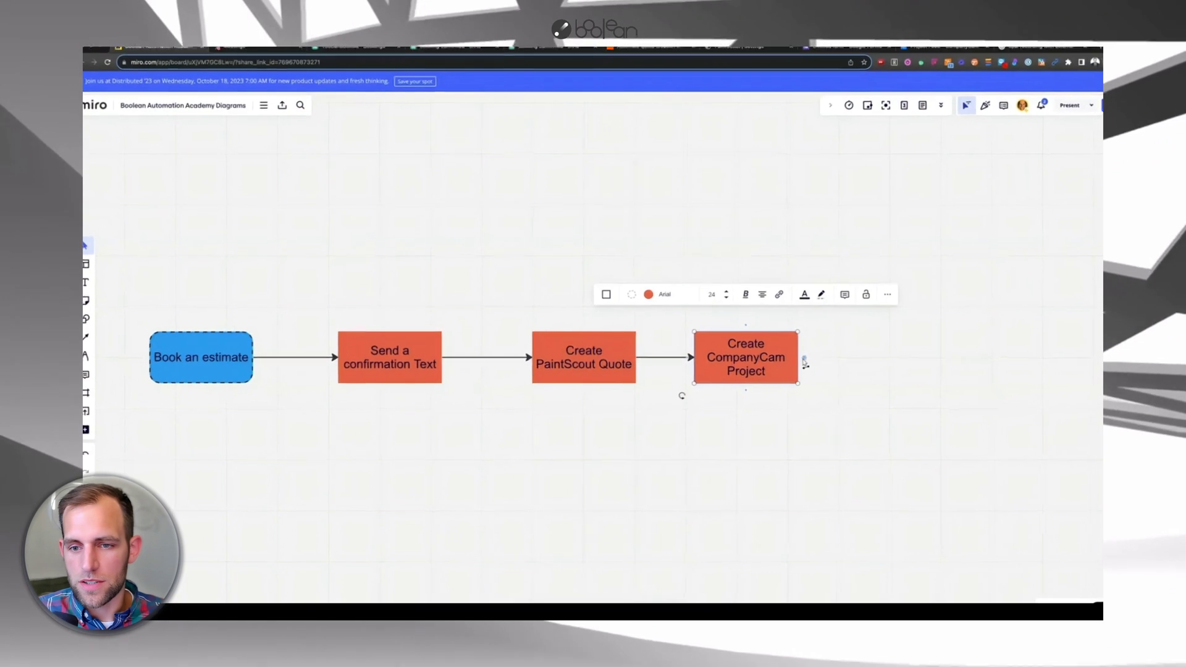
{"action": "left_click", "coordinate": [846, 353]}
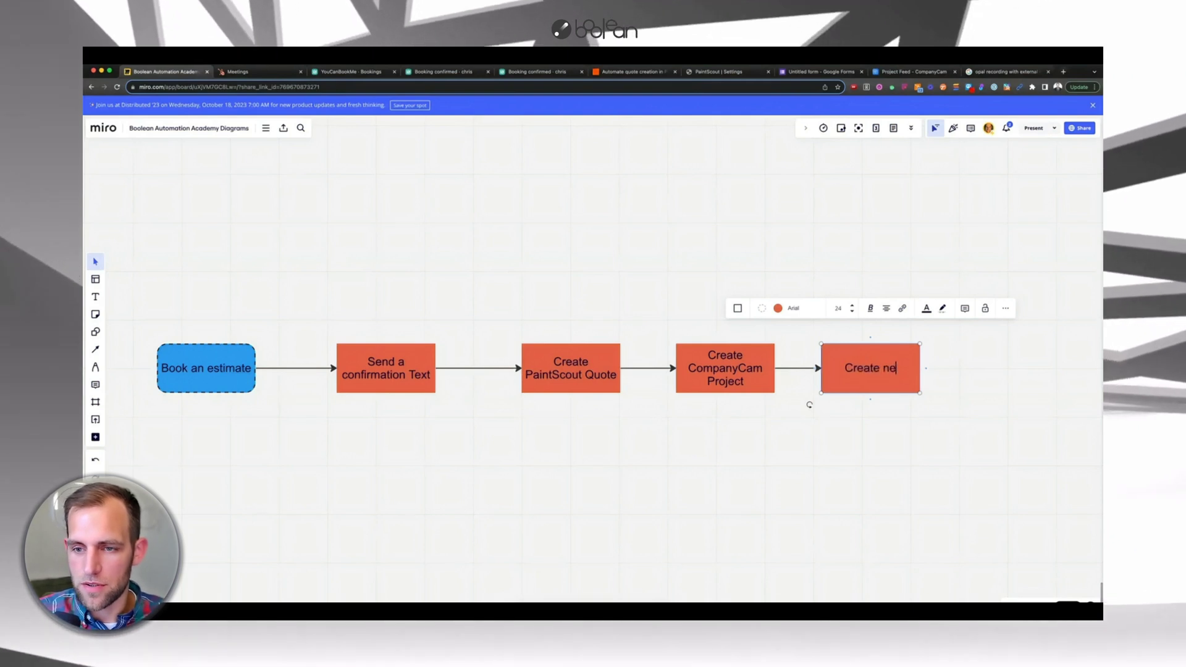
{"action": "type", "text": "Create nw"}
{"action": "key", "text": "BackSpace"}
{"action": "type", "text": "ew Deal"}
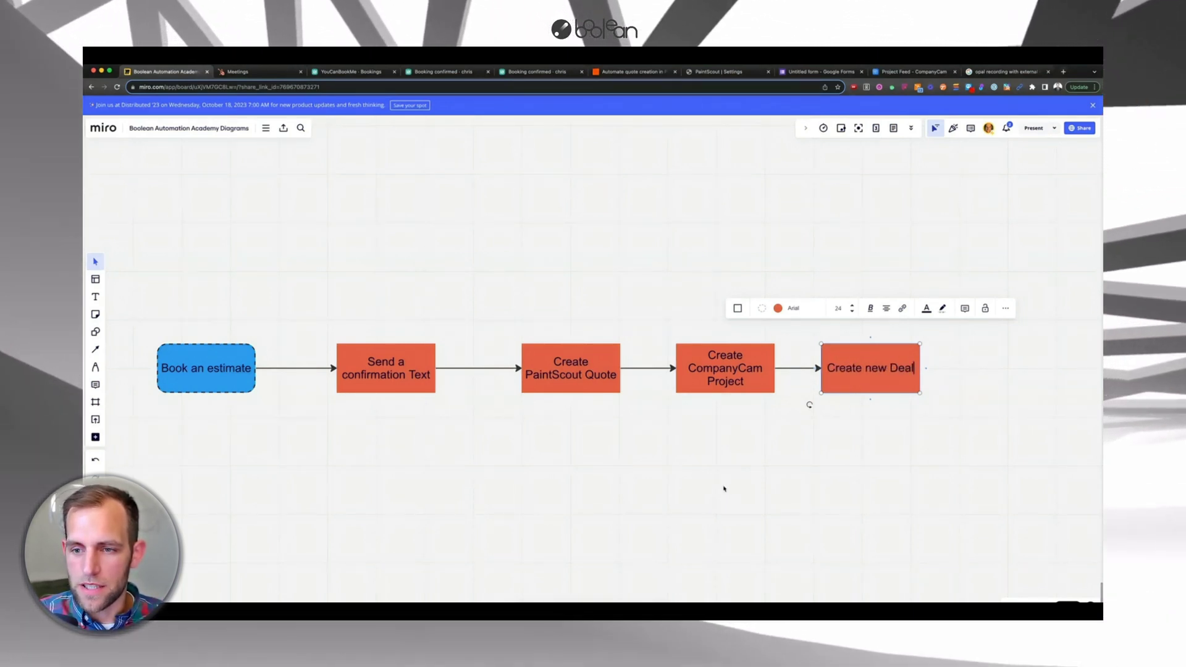
{"action": "left_click", "coordinate": [723, 487]}
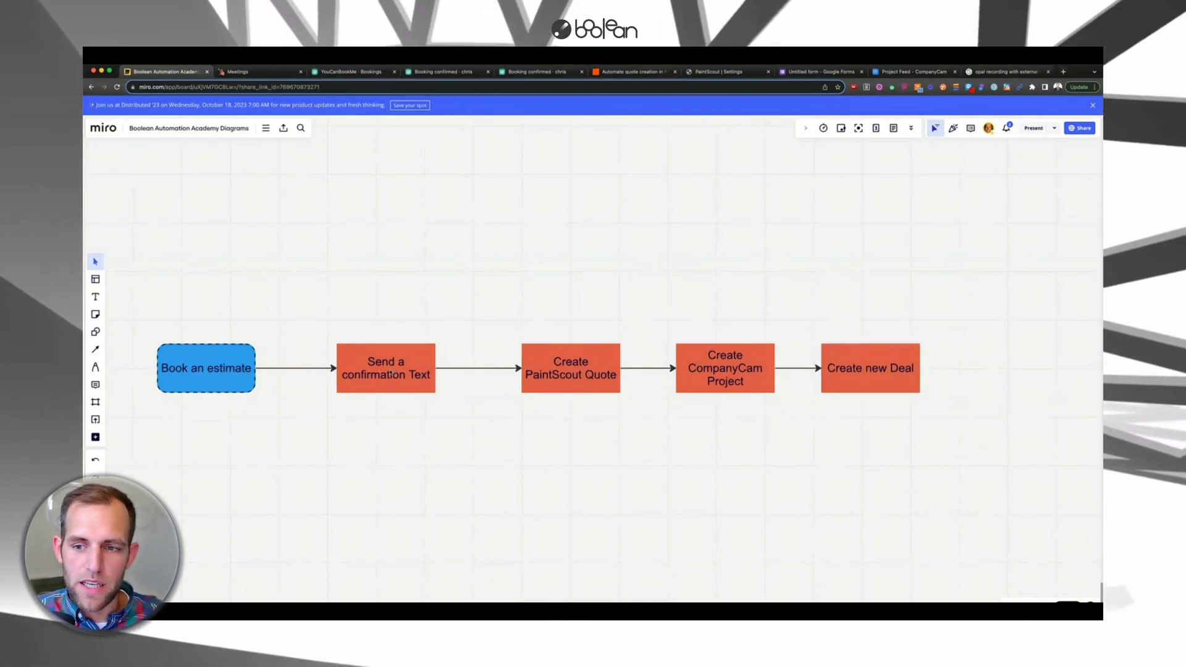
- Shift the four flow boxes left so they are evenly spaced
{"action": "left_click_drag", "start_coordinate": [391, 374], "coordinate": [380, 372]}
{"action": "left_click_drag", "start_coordinate": [560, 368], "coordinate": [519, 368]}
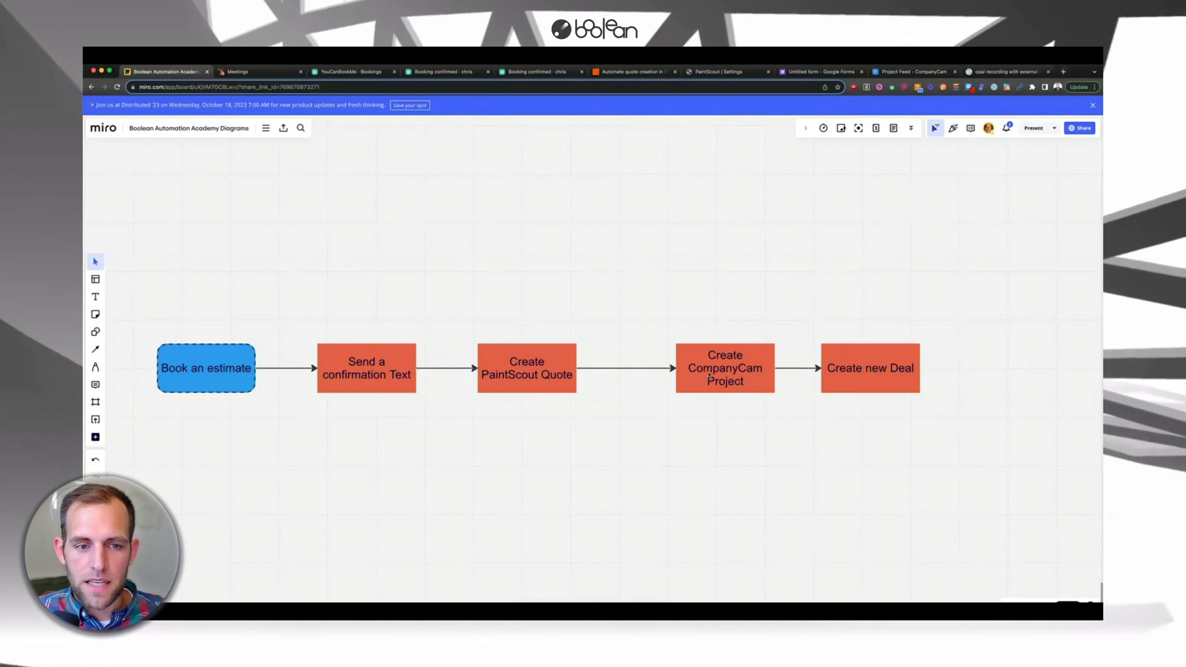
{"action": "left_click_drag", "start_coordinate": [710, 376], "coordinate": [658, 375]}
{"action": "left_click_drag", "start_coordinate": [874, 374], "coordinate": [857, 374]}
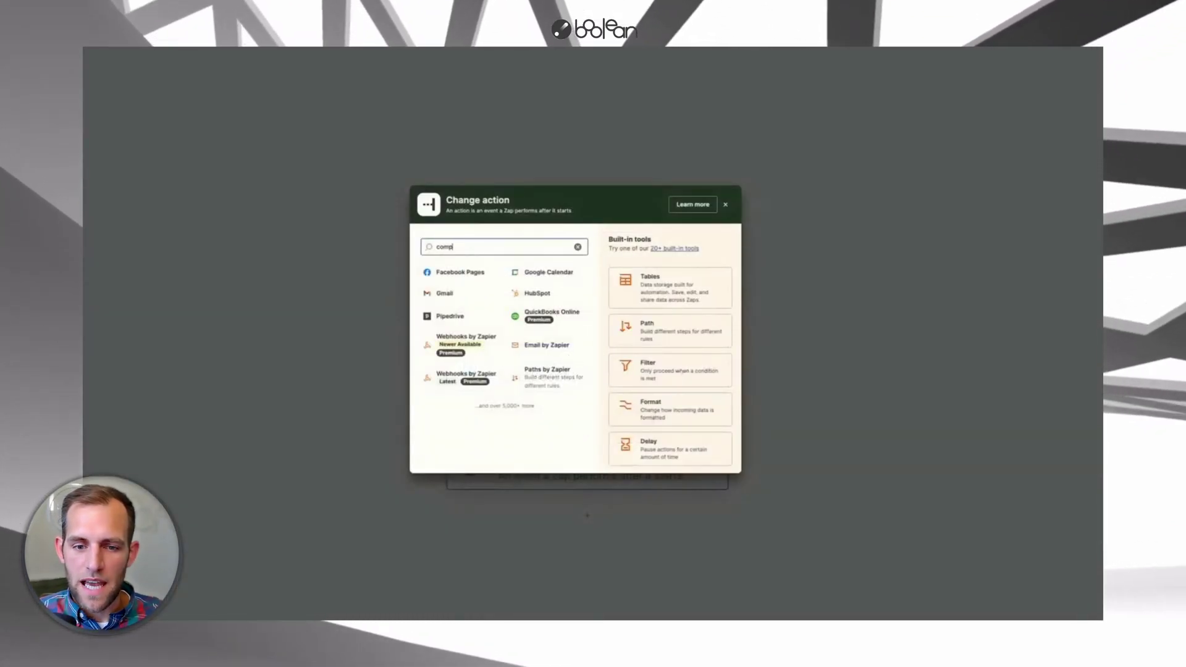
- Set step 4 to HubSpot with the Create Contact event
{"action": "type", "text": "an"}
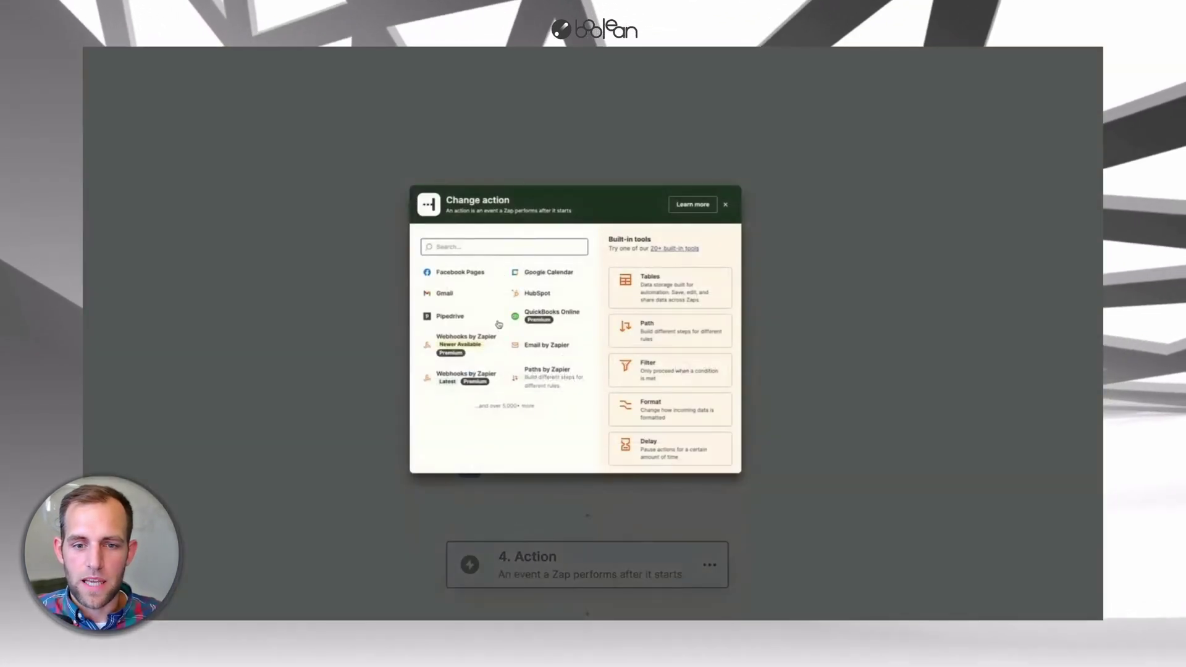
{"action": "type", "text": "reate a"}
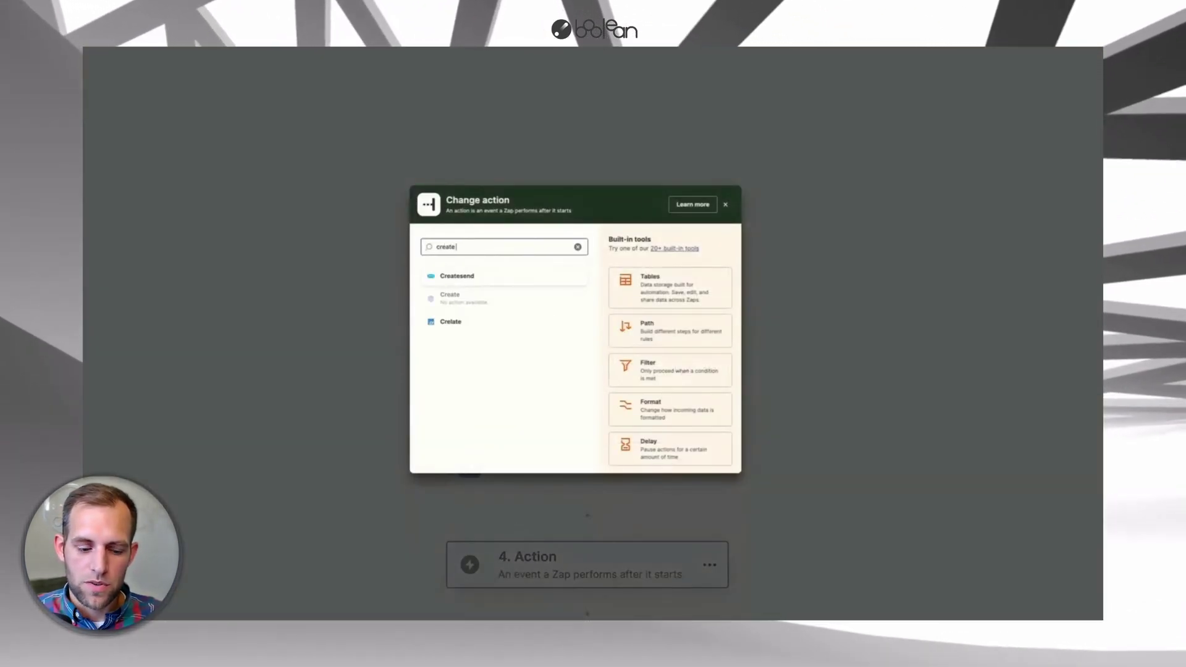
{"action": "key", "text": "BackSpace"}
{"action": "key", "text": "BackSpace"}
{"action": "key", "text": "BackSpace"}
{"action": "key", "text": "BackSpace"}
{"action": "key", "text": "BackSpace"}
{"action": "key", "text": "BackSpace"}
{"action": "key", "text": "BackSpace"}
{"action": "key", "text": "BackSpace"}
{"action": "type", "text": "hubspot"}
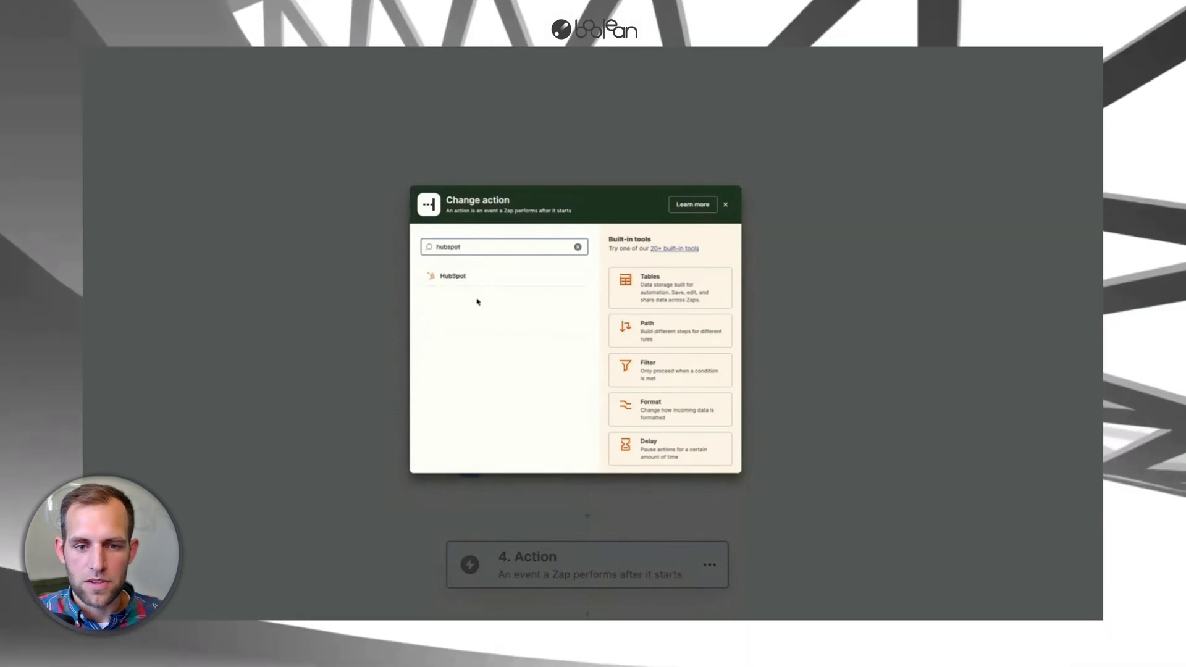
{"action": "left_click", "coordinate": [476, 278]}
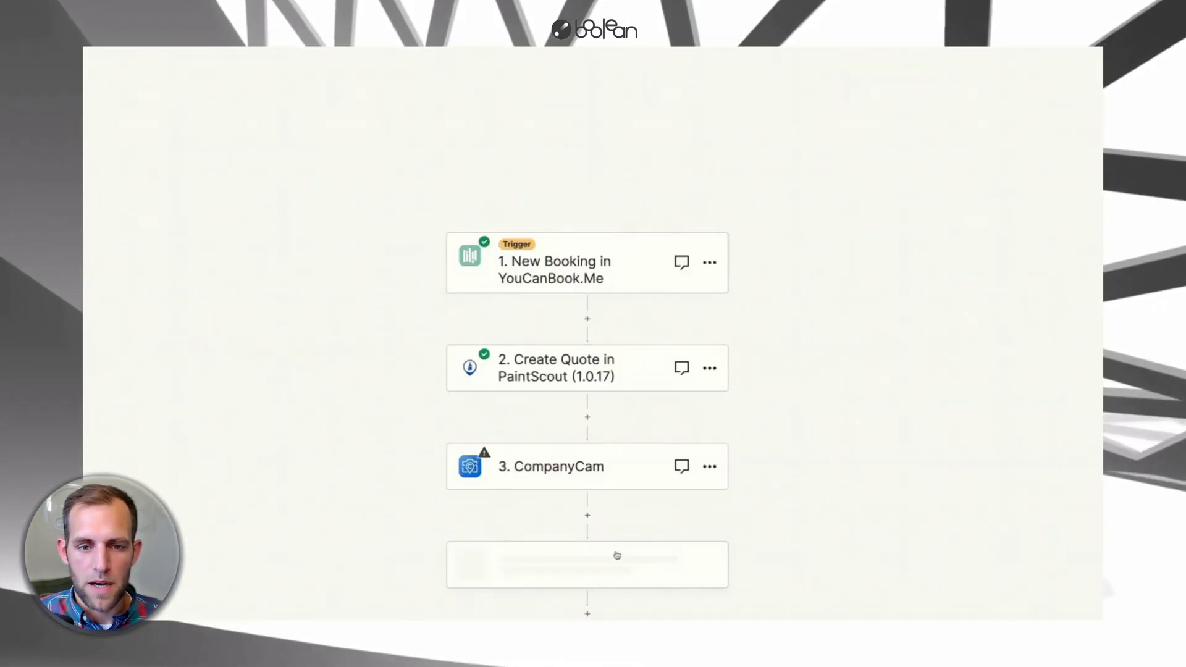
{"action": "left_click", "coordinate": [889, 125]}
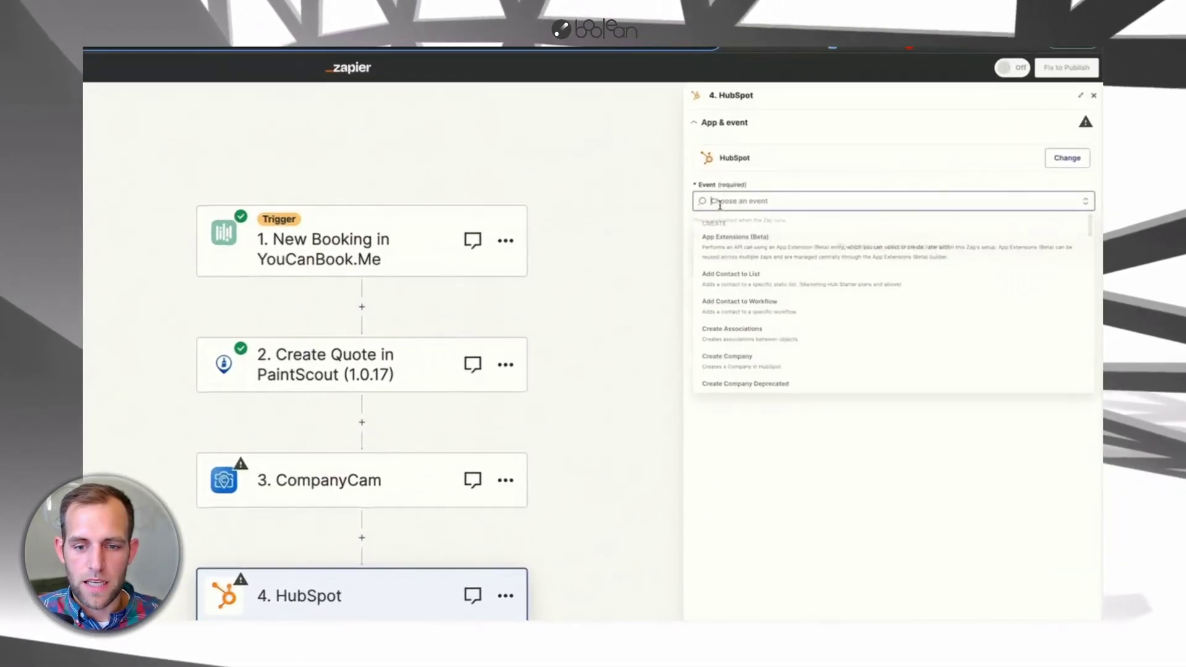
{"action": "type", "text": "conte"}
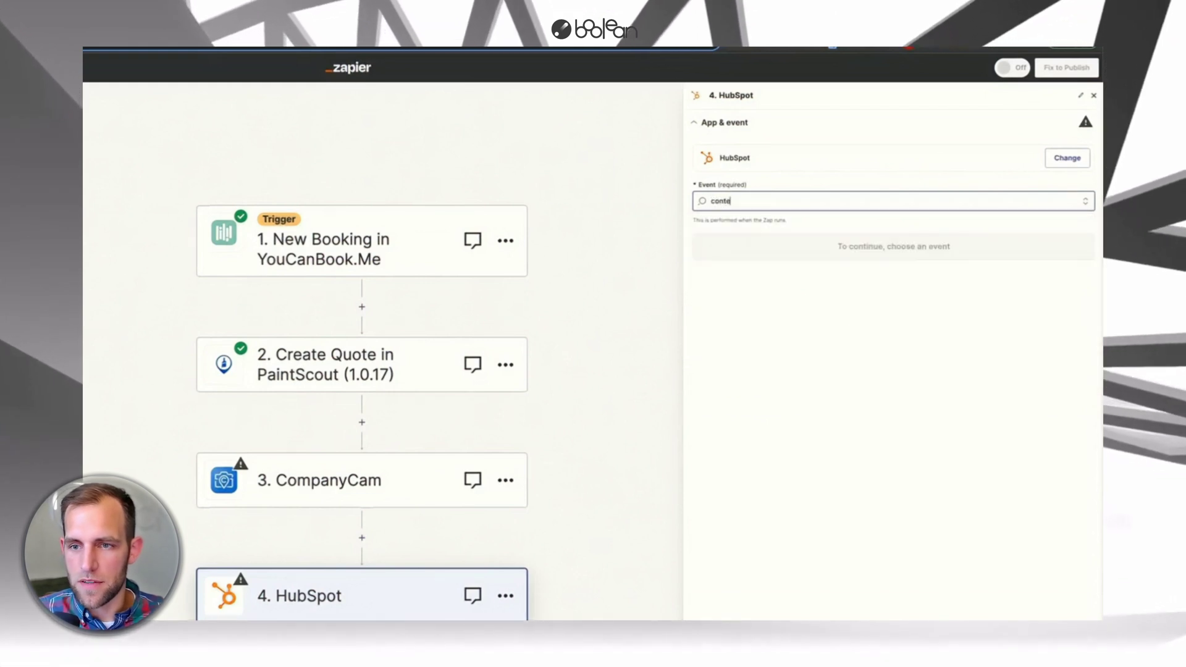
{"action": "key", "text": "BackSpace"}
{"action": "type", "text": "act"}
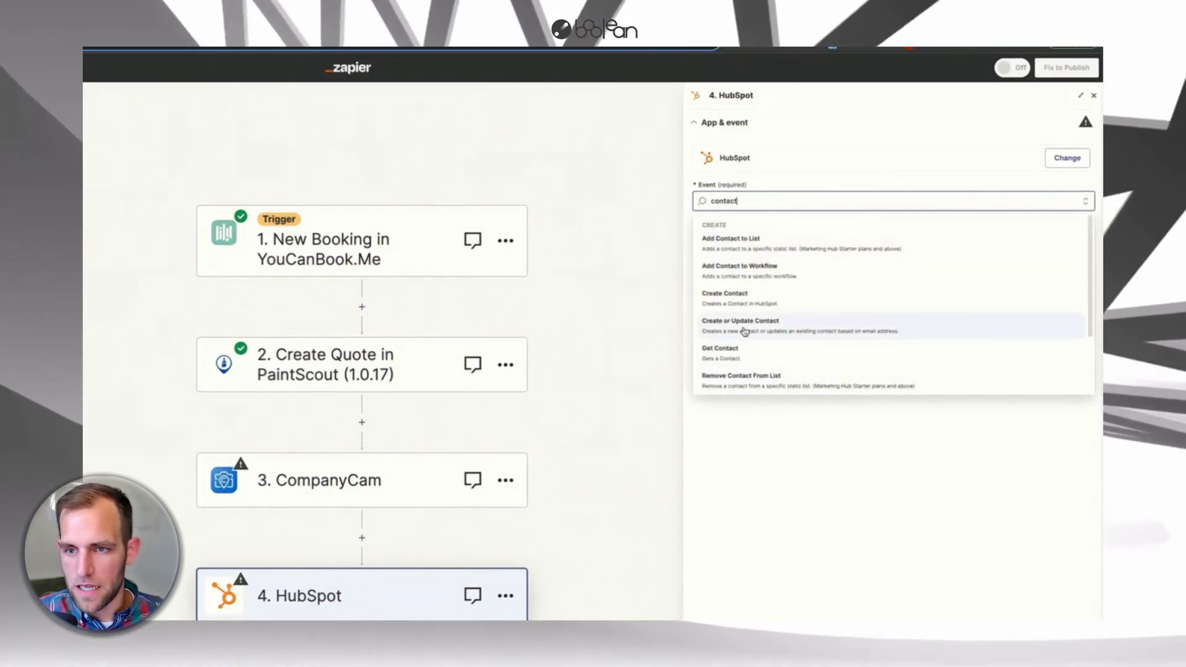
{"action": "left_click", "coordinate": [745, 296]}
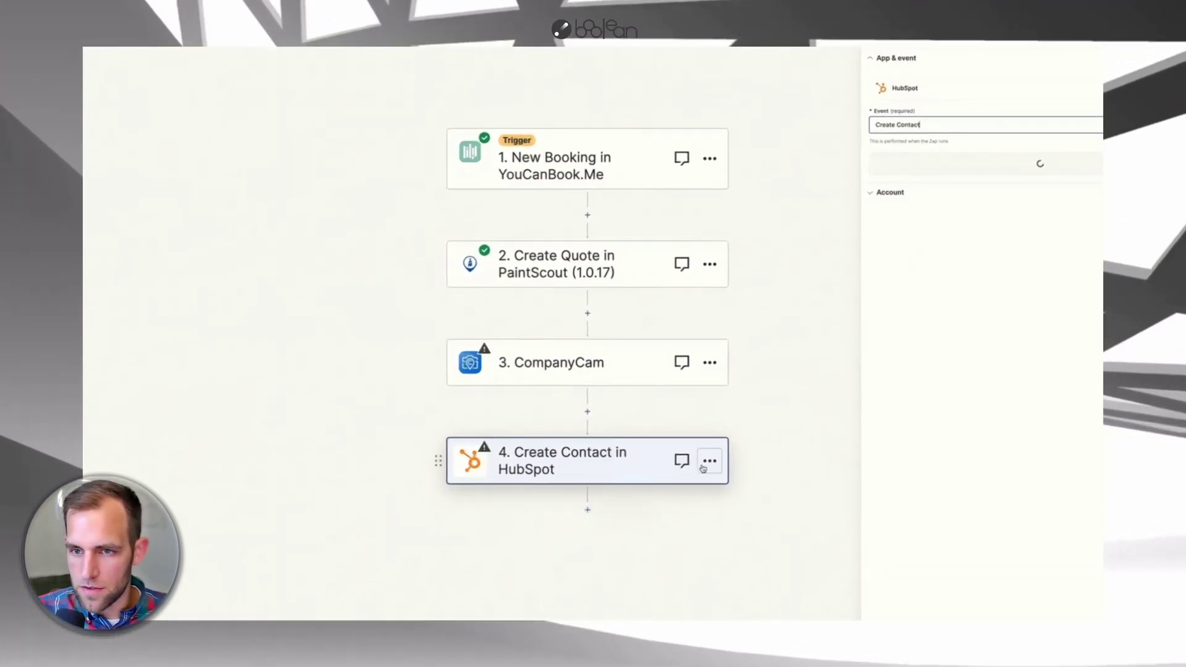
- Duplicate the Create Contact step and change step 4's event to Create Deal
{"action": "left_click", "coordinate": [715, 464]}
{"action": "left_click", "coordinate": [749, 467]}
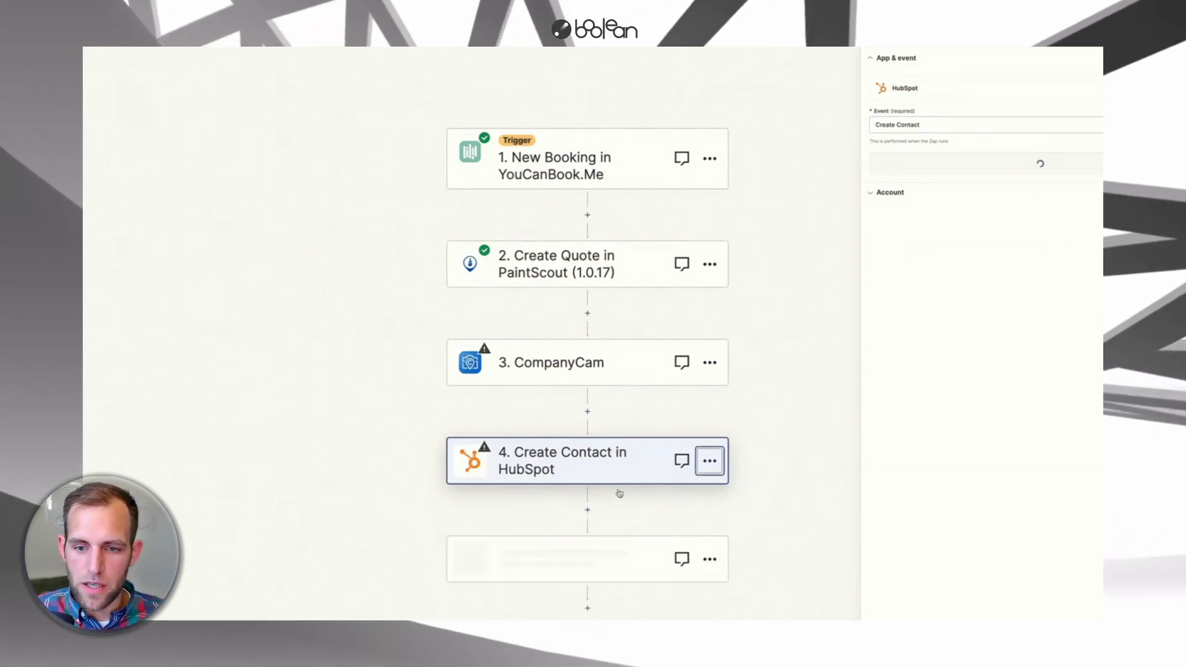
{"action": "left_click", "coordinate": [776, 125]}
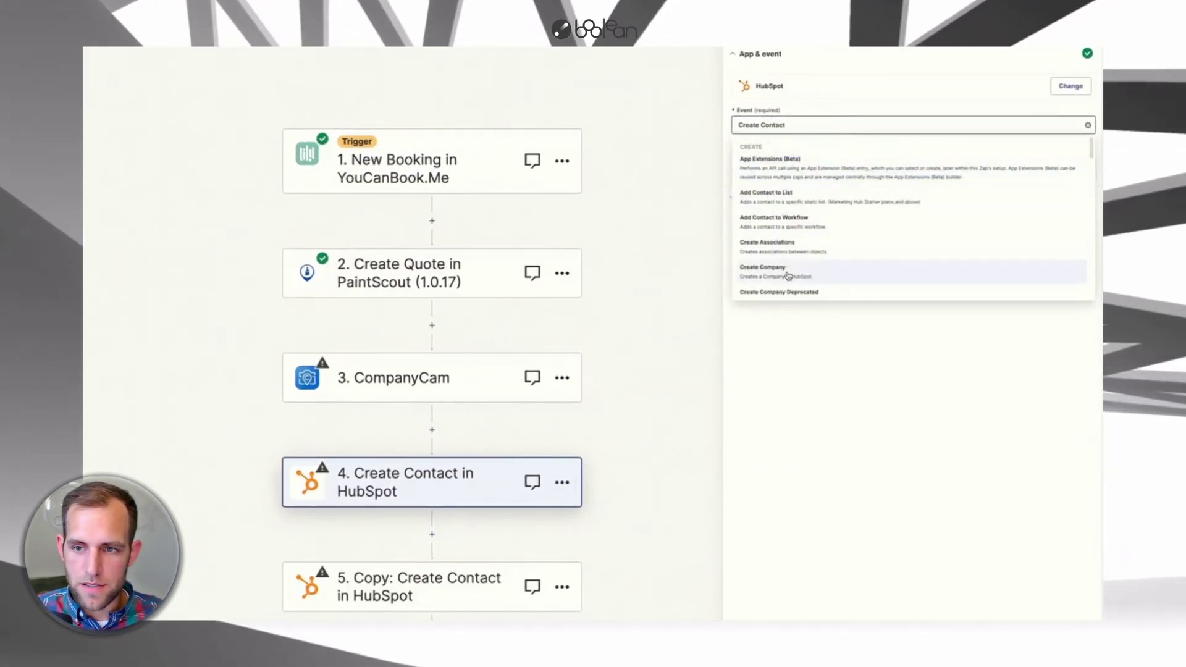
{"action": "scroll", "coordinate": [782, 272], "scroll_direction": "down", "scroll_amount": 3}
{"action": "left_click", "coordinate": [770, 262]}
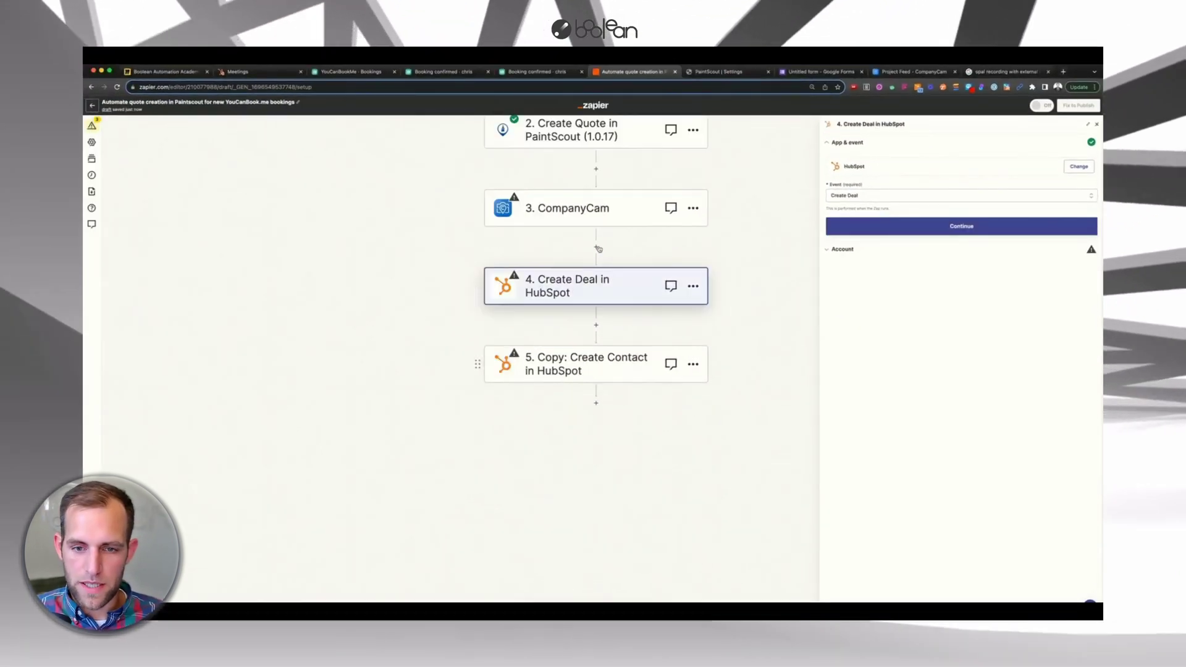
{"action": "scroll", "coordinate": [370, 317], "scroll_direction": "up", "scroll_amount": 4}
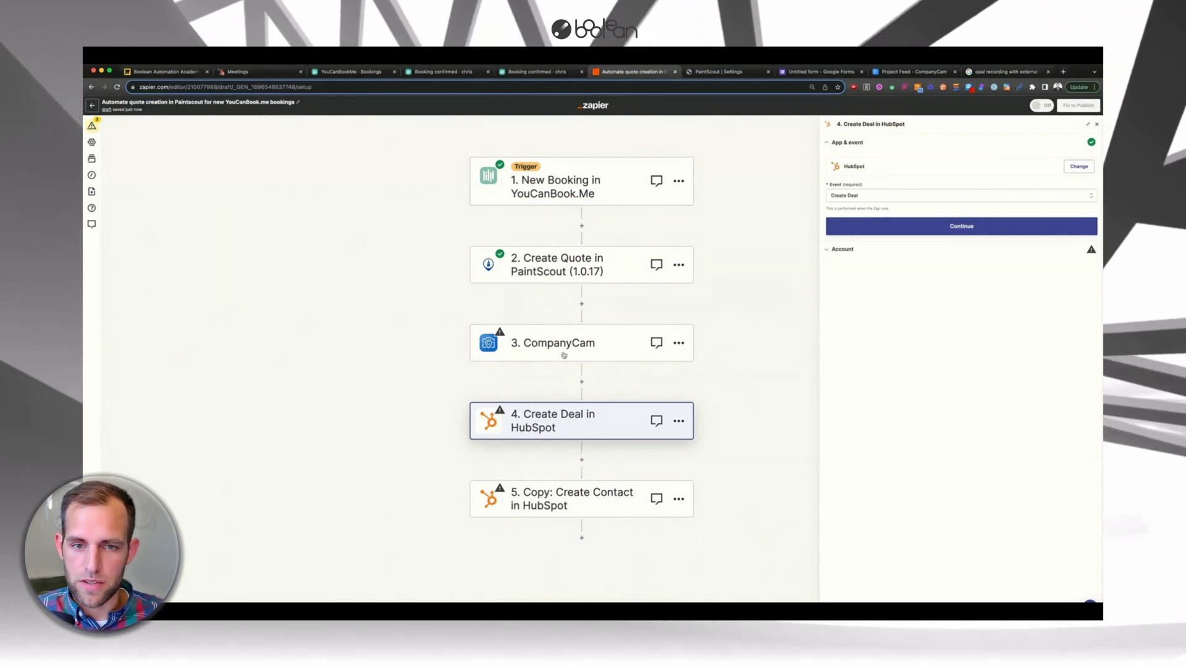
{"action": "scroll", "coordinate": [433, 259], "scroll_direction": "down", "scroll_amount": 1}
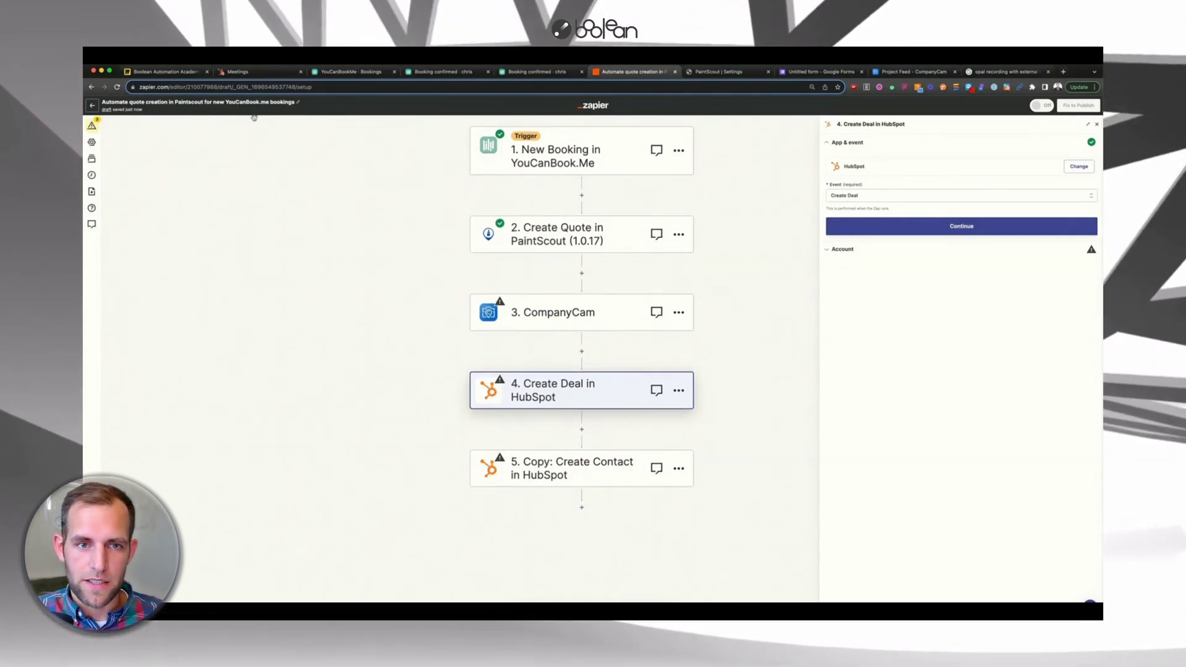